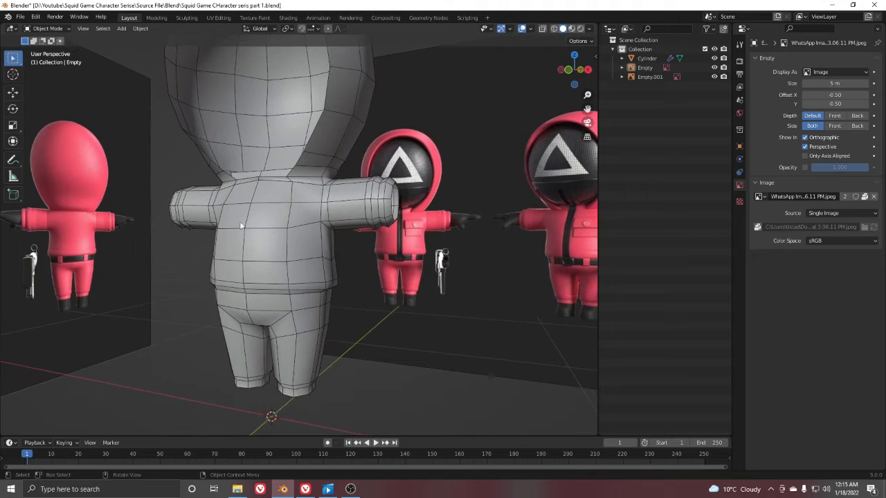
pyautogui.moveTo(385, 225); pyautogui.dragTo(316, 254, button='middle')
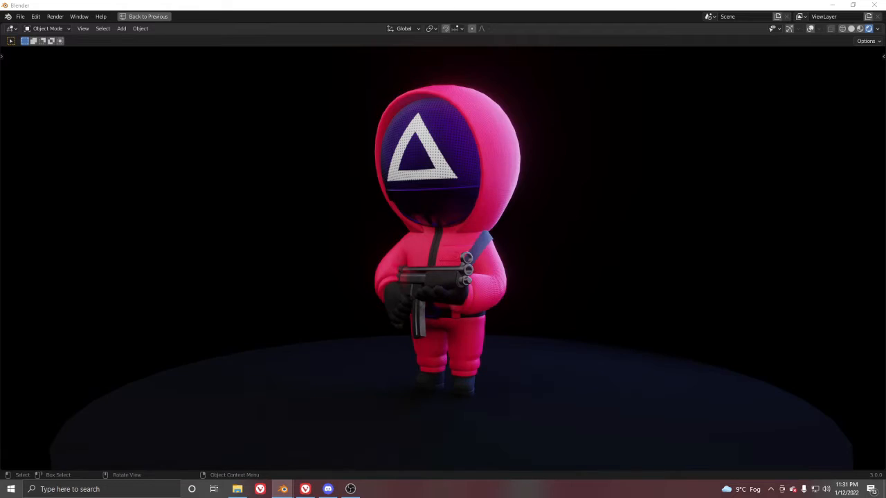
pyautogui.moveTo(401, 301); pyautogui.dragTo(550, 357, button='middle')
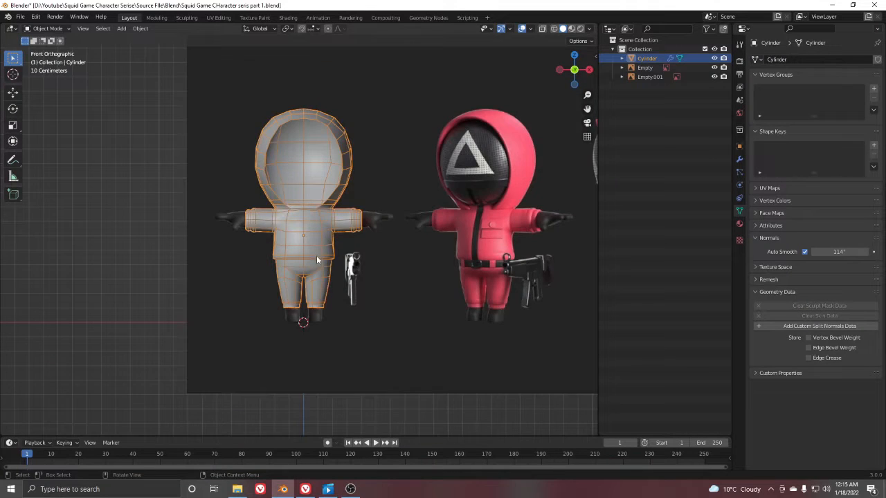
# Extrude the selected part of the trouser leg's bottom edge down into the boot area in side view.
pyautogui.scroll(6, 331, 224)
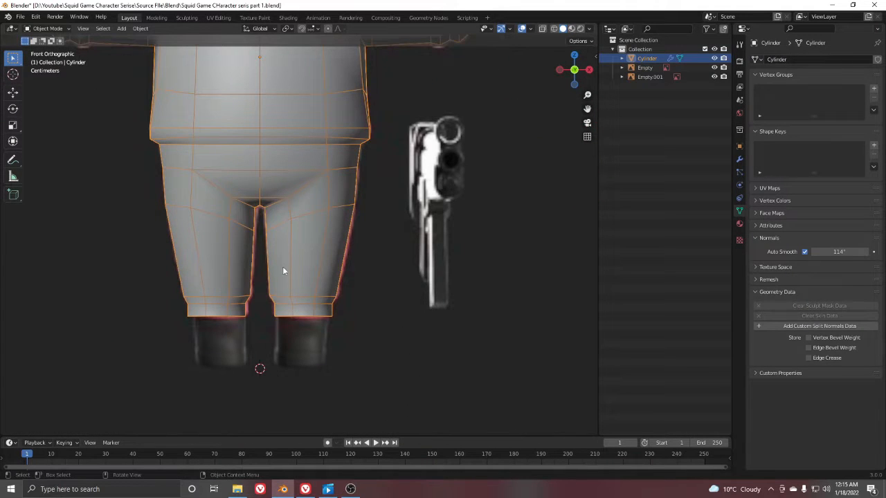
pyautogui.press('Tab')
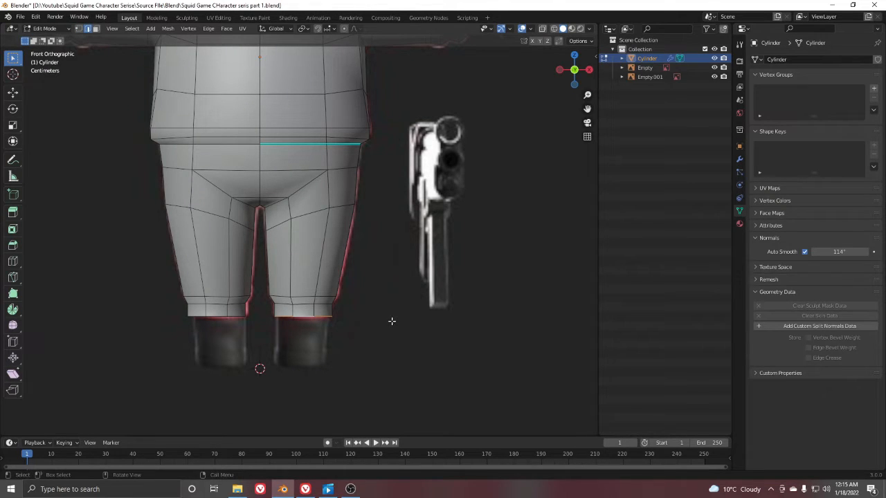
pyautogui.moveTo(392, 322); pyautogui.dragTo(328, 253, button='middle')
pyautogui.keyDown('alt'); pyautogui.click(328, 253); pyautogui.keyUp('alt')
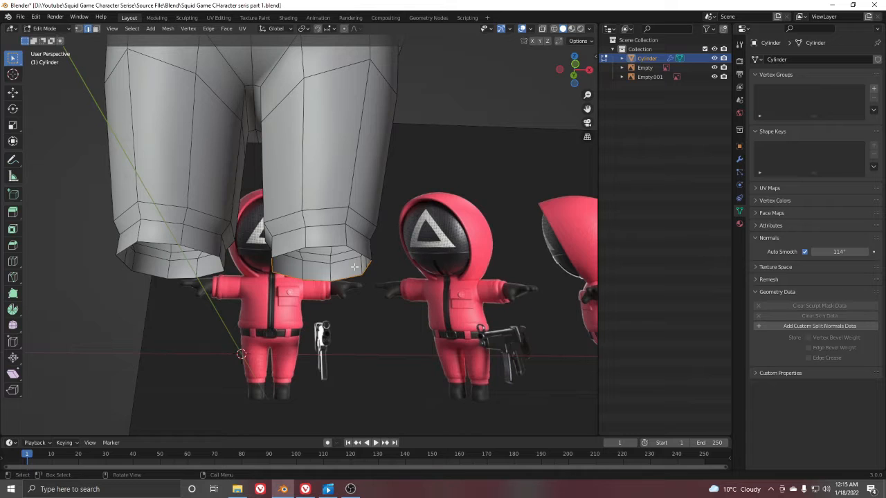
pyautogui.press('KP_3')
pyautogui.keyDown('shift'); pyautogui.moveTo(243, 297); pyautogui.dragTo(278, 265, button='middle'); pyautogui.keyUp('shift')
pyautogui.scroll(2, 279, 265)
pyautogui.keyDown('shift'); pyautogui.moveTo(219, 278); pyautogui.dragTo(300, 240, button='middle'); pyautogui.keyUp('shift')
pyautogui.scroll(1, 263, 256)
pyautogui.press('e')
pyautogui.click(298, 295)
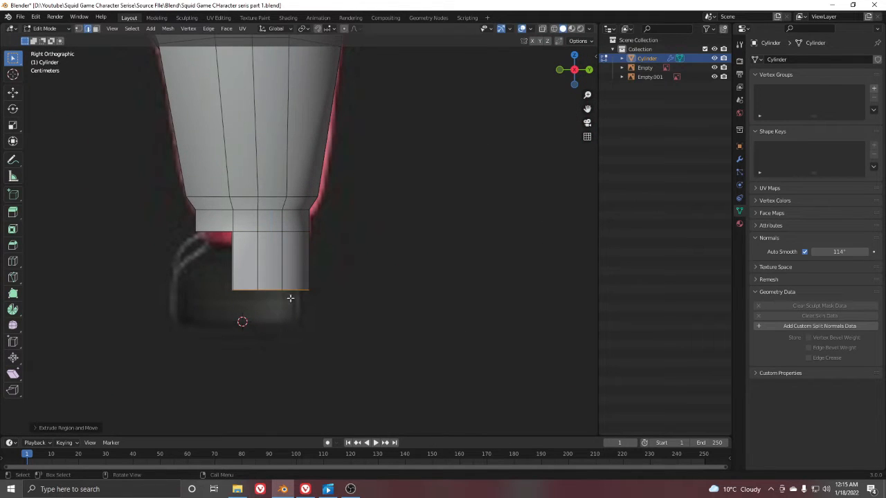
# Shift the side-view reference image slightly upward so its boot lines up with the character's leg.
pyautogui.scroll(-4, 390, 257)
pyautogui.scroll(5, 390, 257)
pyautogui.press('Tab')
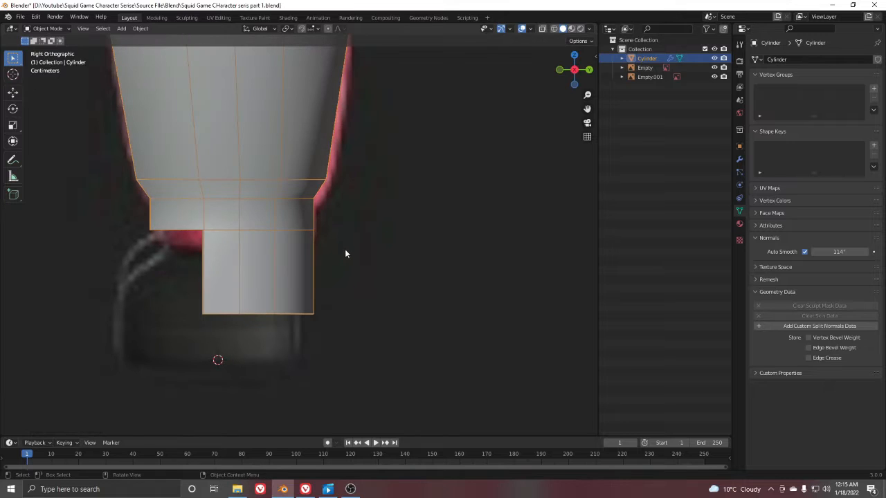
pyautogui.click(312, 310)
pyautogui.press('g')
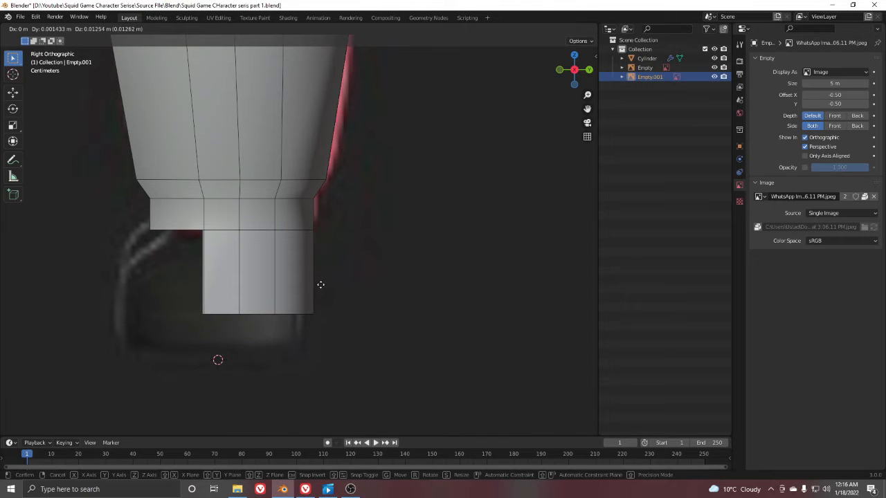
pyautogui.click(327, 275)
pyautogui.press('z')
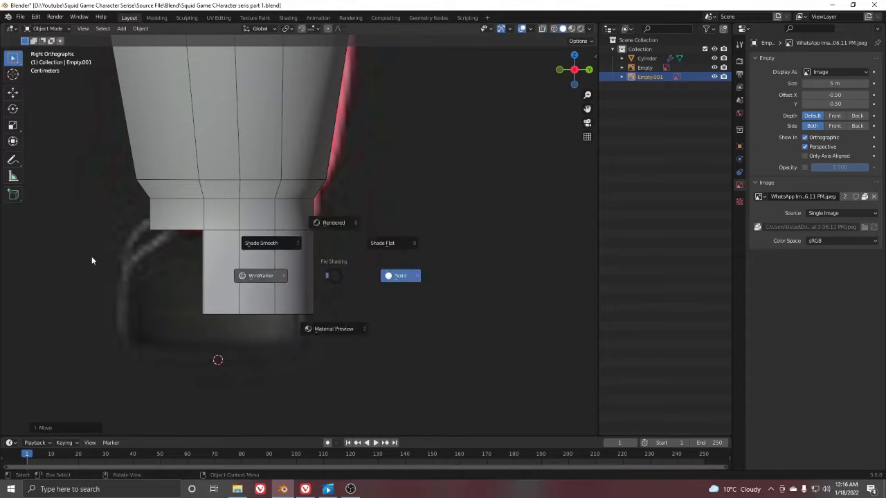
pyautogui.click(92, 256)
pyautogui.keyDown('shift'); pyautogui.moveTo(307, 241); pyautogui.dragTo(334, 262, button='middle'); pyautogui.keyUp('shift')
pyautogui.scroll(1, 336, 260)
pyautogui.press('g')
pyautogui.click(338, 253)
pyautogui.press('z')
pyautogui.click(382, 303)
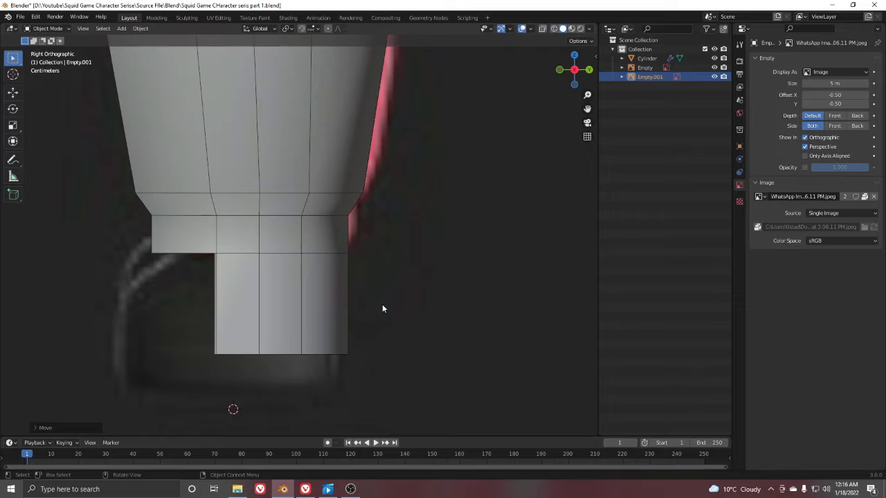
# Move the extruded leg's bottom edges about 0.033 m down along Z to the level of the boot sole.
pyautogui.click(282, 331)
pyautogui.keyDown('shift'); pyautogui.moveTo(307, 290); pyautogui.dragTo(315, 257, button='middle'); pyautogui.keyUp('shift')
pyautogui.press('Tab')
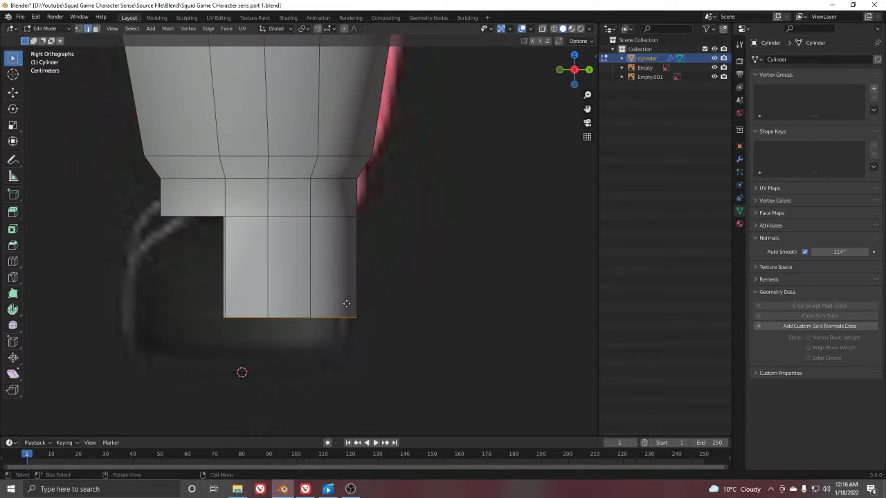
pyautogui.press('g')
pyautogui.press('z')
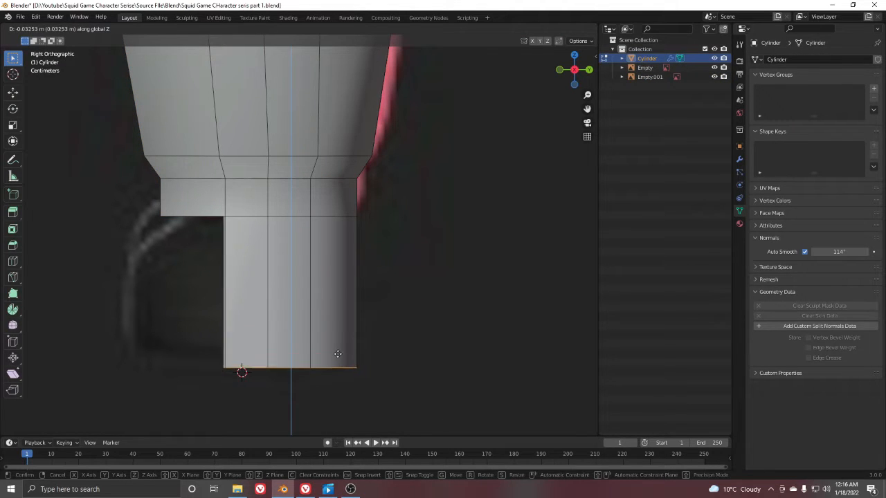
pyautogui.click(338, 357)
# Extrude the front edges of the trouser cuff forward and down to form the sloping top of the boot.
pyautogui.moveTo(304, 339); pyautogui.dragTo(335, 249, button='middle')
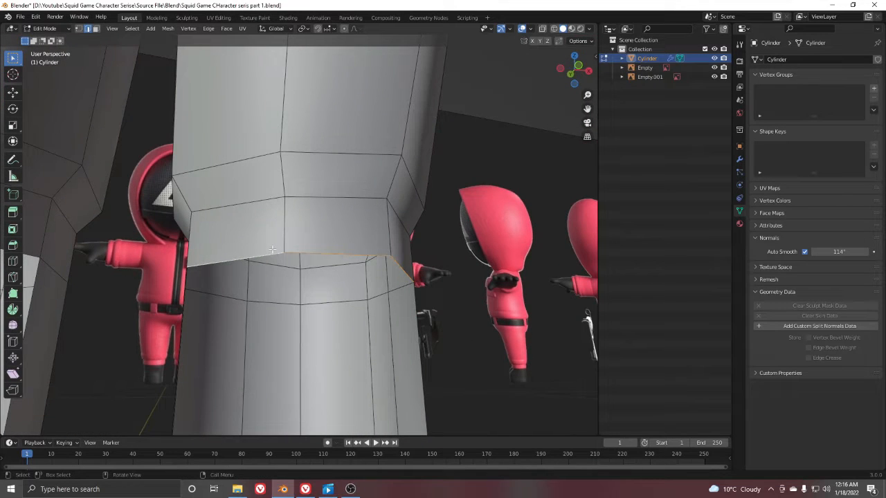
pyautogui.press('KP_3')
pyautogui.keyDown('shift'); pyautogui.moveTo(272, 261); pyautogui.dragTo(331, 220, button='middle'); pyautogui.keyUp('shift')
pyautogui.press('e')
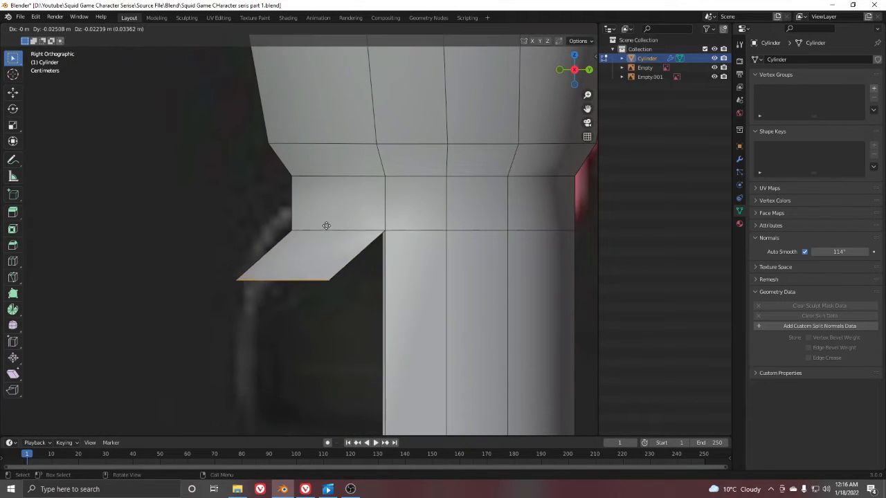
pyautogui.click(324, 237)
# Extrude the boot's front edges about 0.074 m straight down along Z to the sole level.
pyautogui.keyDown('shift'); pyautogui.moveTo(309, 274); pyautogui.dragTo(374, 148, button='middle'); pyautogui.keyUp('shift')
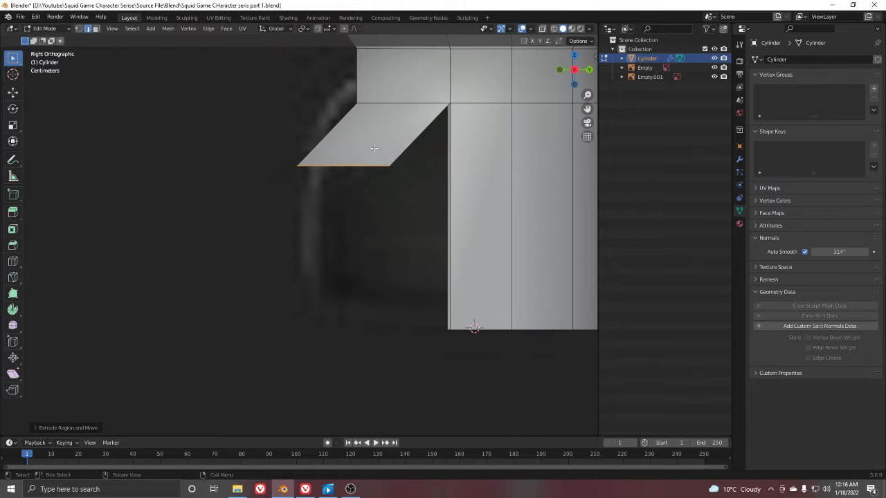
pyautogui.press('e')
pyautogui.press('z')
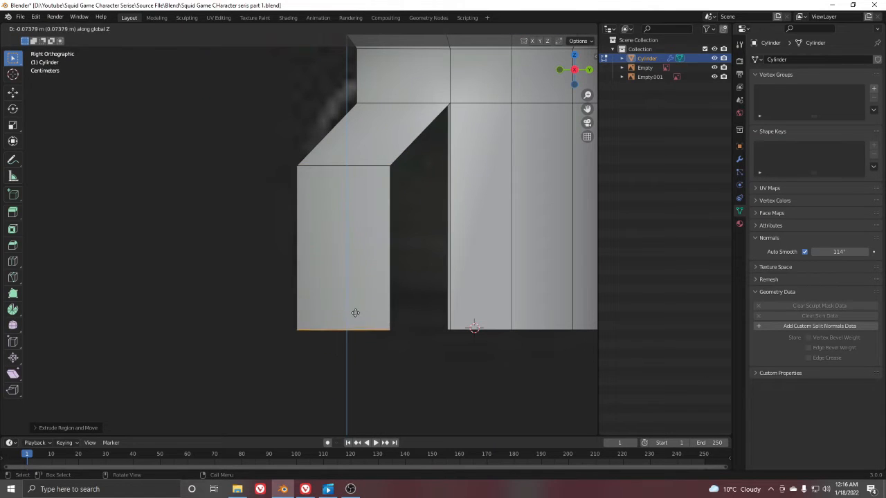
pyautogui.click(354, 314)
# Fill the open gaps on both sides of the boot between its front part and the ankle.
pyautogui.moveTo(354, 314); pyautogui.dragTo(346, 267, button='middle')
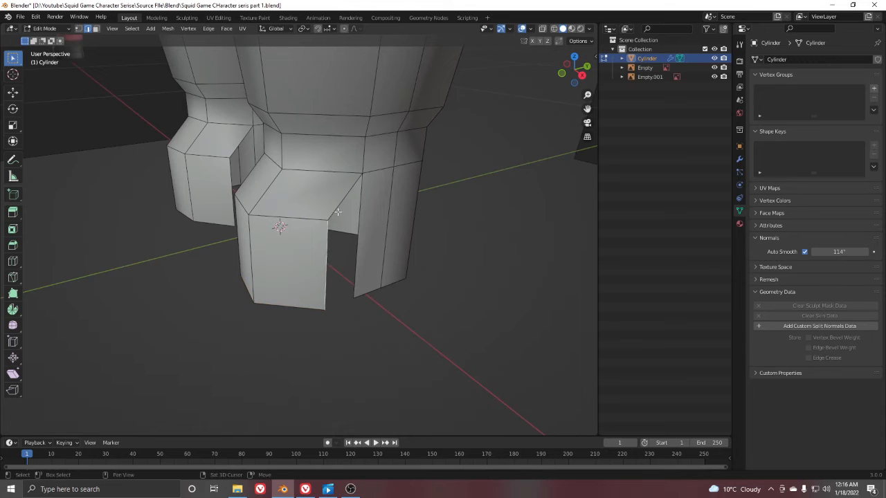
pyautogui.scroll(3, 366, 247)
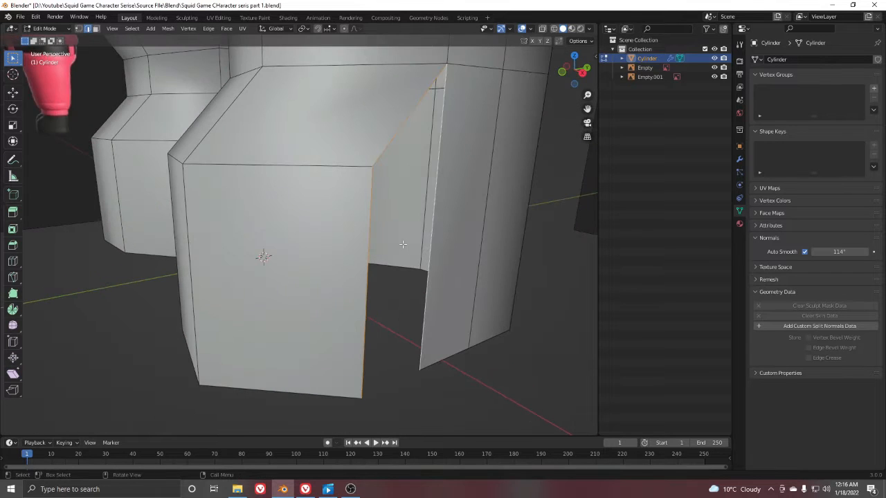
pyautogui.press('f')
pyautogui.moveTo(327, 224); pyautogui.dragTo(462, 211, button='middle')
pyautogui.press('f')
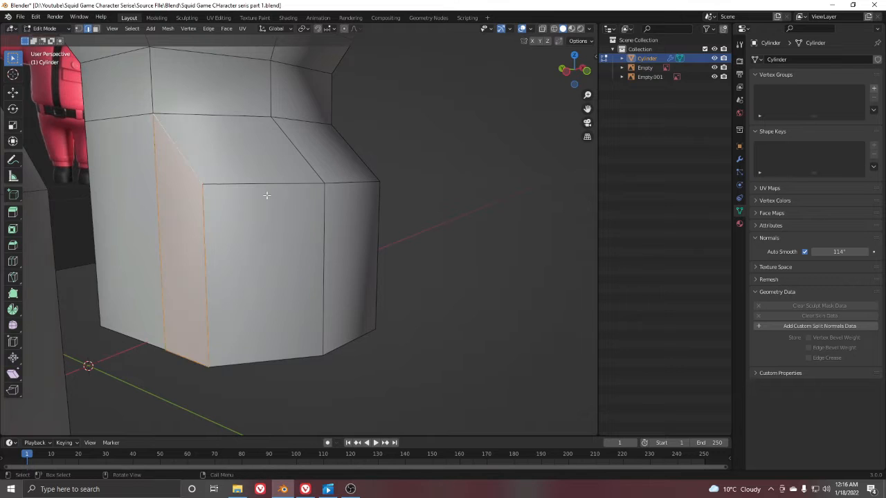
# Select the boot's bottom edge loop and scale it flat along Z.
pyautogui.moveTo(267, 194); pyautogui.dragTo(385, 286, button='middle')
pyautogui.click(385, 287)
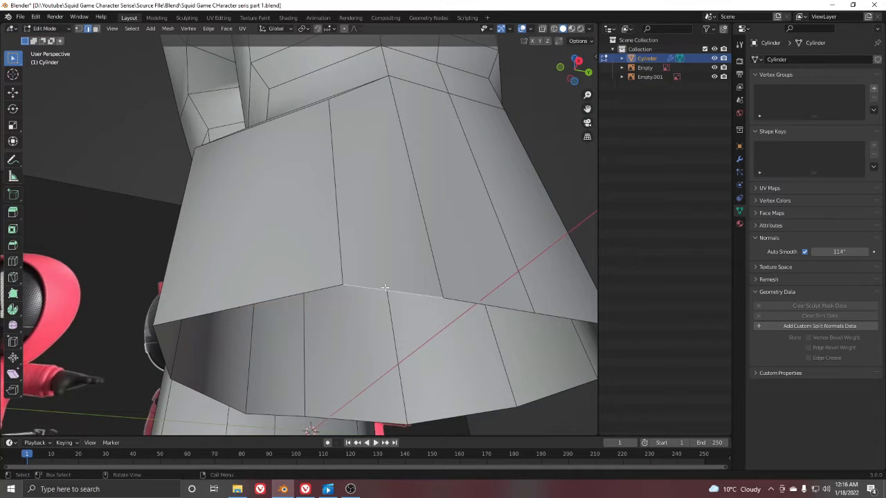
pyautogui.keyDown('alt'); pyautogui.click(384, 288); pyautogui.keyUp('alt')
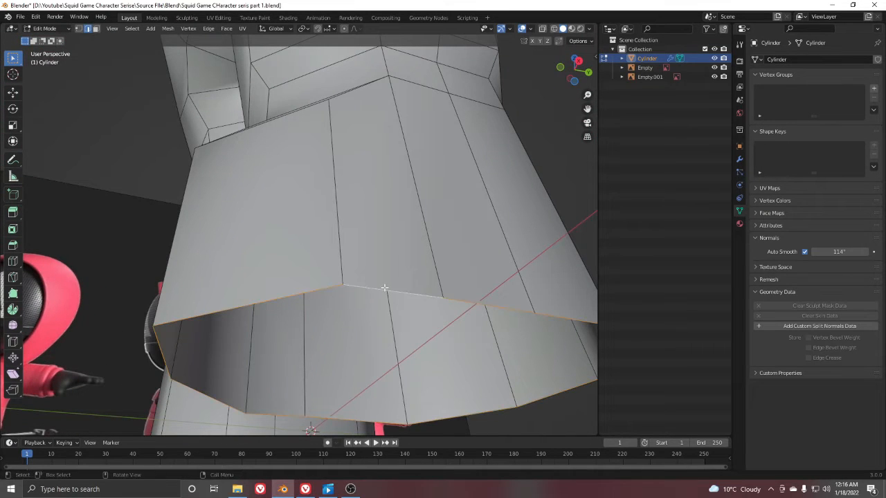
pyautogui.press('f')
pyautogui.keyDown('alt'); pyautogui.moveTo(382, 293); pyautogui.dragTo(353, 311, button='middle'); pyautogui.keyUp('alt')
pyautogui.scroll(2, 340, 308)
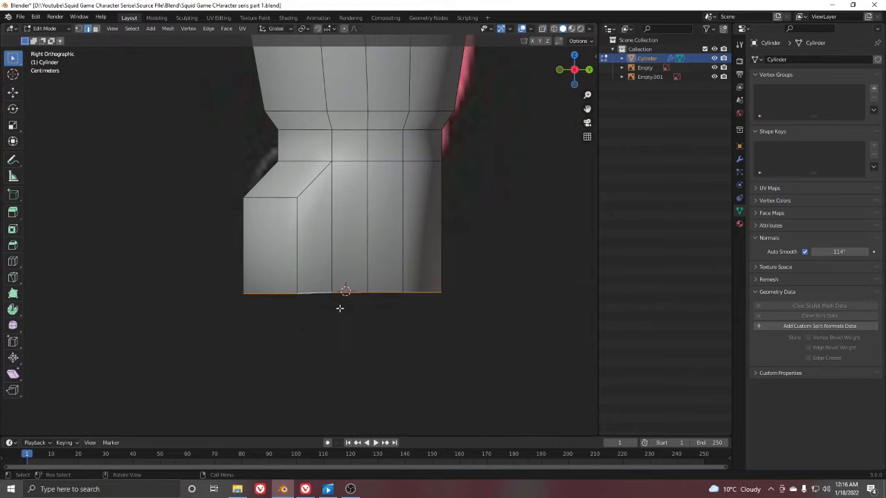
pyautogui.scroll(2, 343, 266)
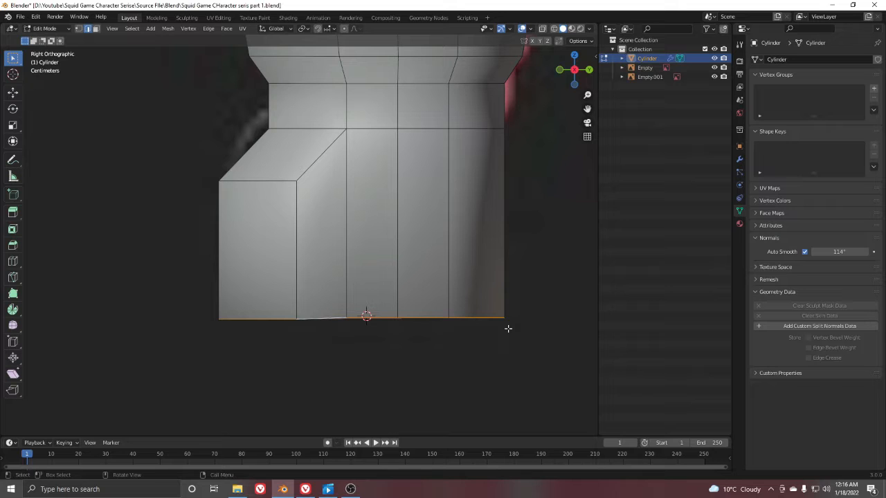
pyautogui.press('s')
pyautogui.press('z')
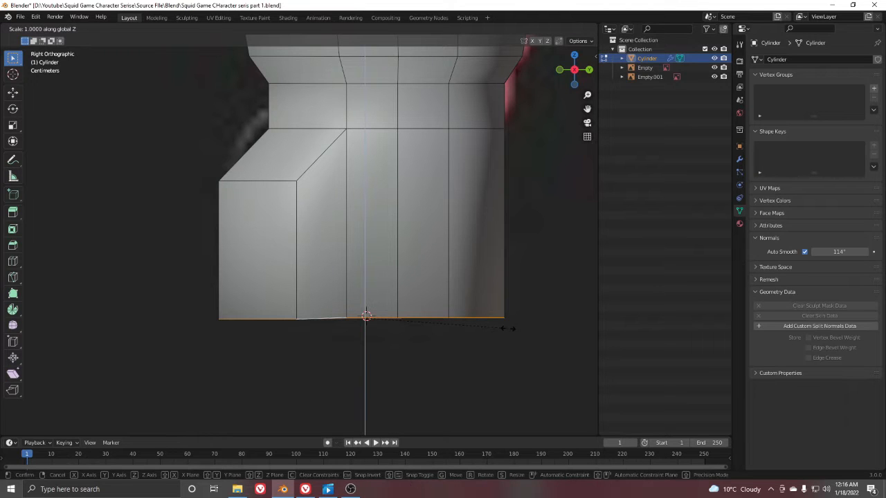
pyautogui.press('Return')
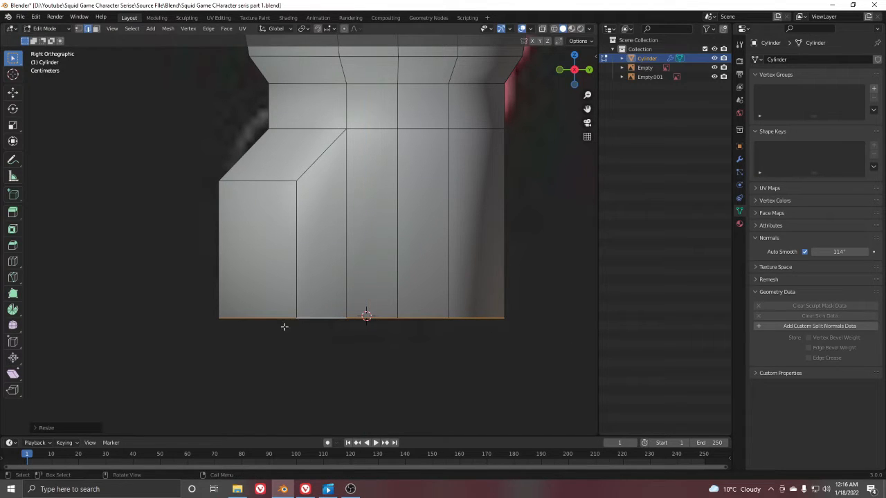
# Snap the 3D cursor to the centre vertex inside the hood's face opening and return to Object Mode.
pyautogui.scroll(-6, 380, 302)
pyautogui.moveTo(270, 302); pyautogui.dragTo(347, 315, button='middle')
pyautogui.press('Tab')
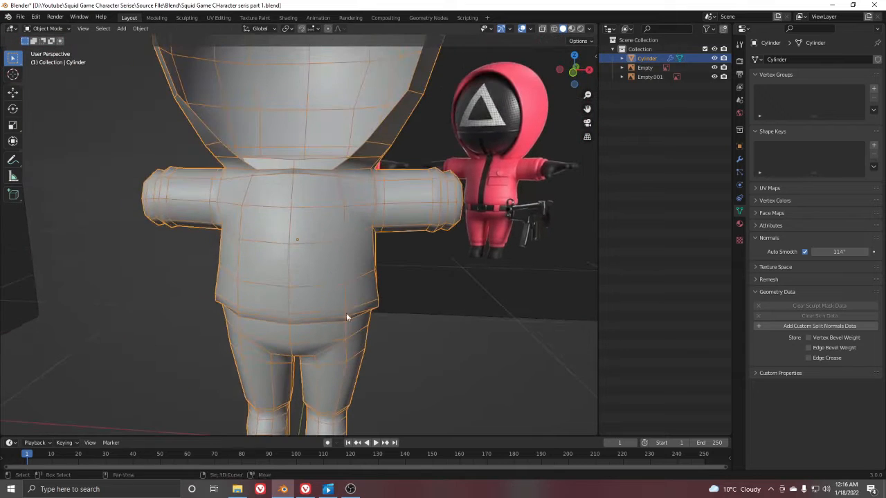
pyautogui.scroll(1, 346, 312)
pyautogui.moveTo(336, 249); pyautogui.dragTo(341, 238, button='middle')
pyautogui.press('KP_1')
pyautogui.keyDown('shift'); pyautogui.moveTo(334, 194); pyautogui.dragTo(364, 360, button='middle'); pyautogui.keyUp('shift')
pyautogui.press('Tab')
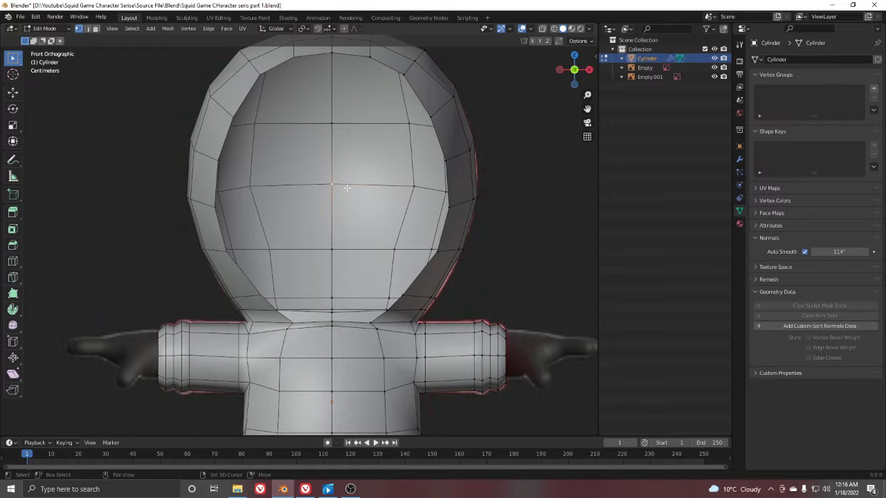
pyautogui.hotkey('ctrl', 'Tab')
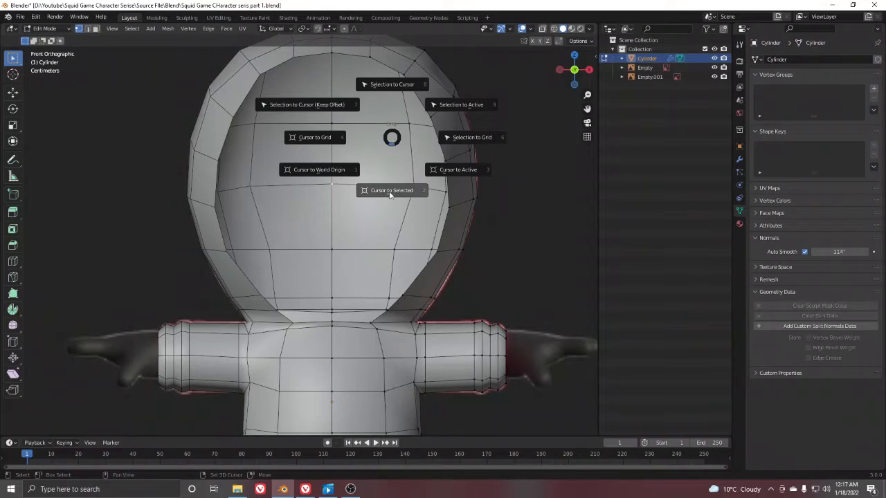
pyautogui.hotkey('ctrl', 'Tab')
pyautogui.click(197, 194)
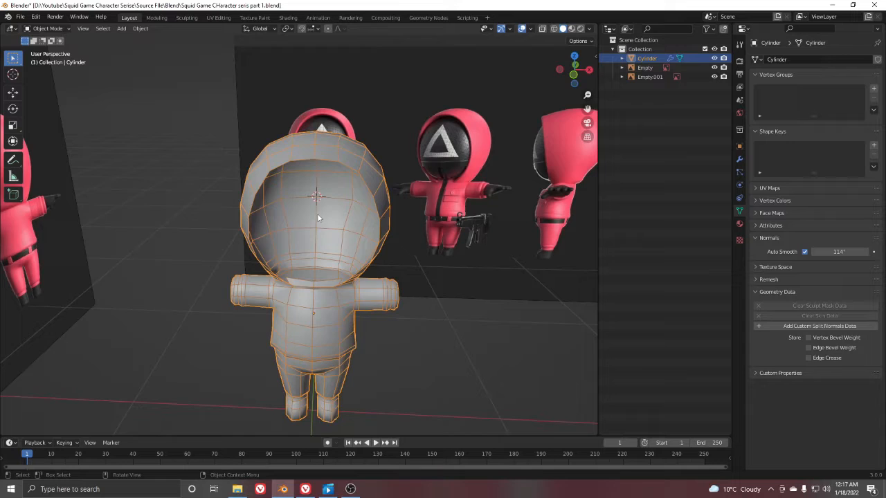
pyautogui.scroll(1, 319, 218)
pyautogui.moveTo(318, 218)
pyautogui.mouseDown(button='middle')
pyautogui.moveTo(321, 188)
pyautogui.moveTo(300, 204)
pyautogui.moveTo(307, 207)
pyautogui.mouseUp(button='middle')
pyautogui.scroll(1, 317, 197)
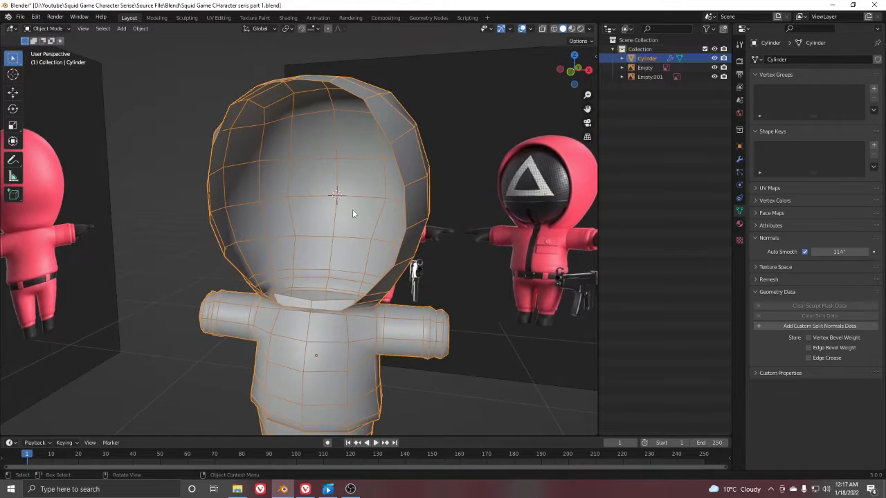
pyautogui.hotkey('shift', 'a')
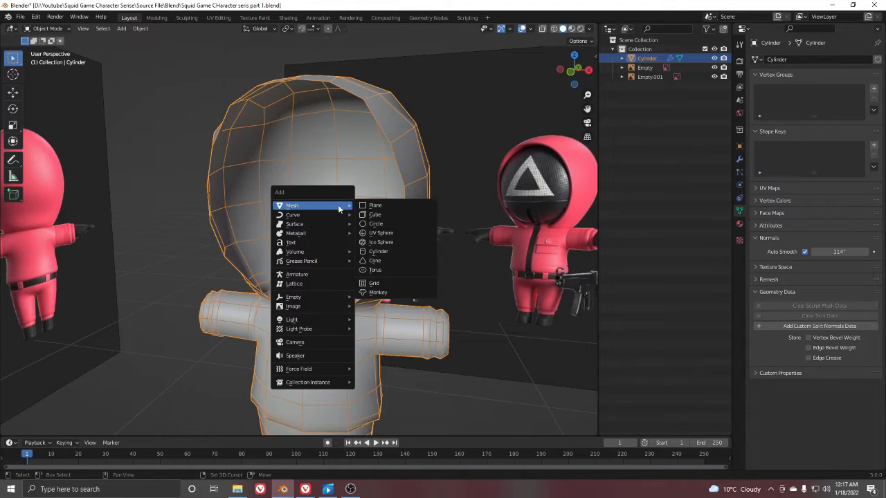
pyautogui.click(370, 233)
pyautogui.press('KP_Decimal')
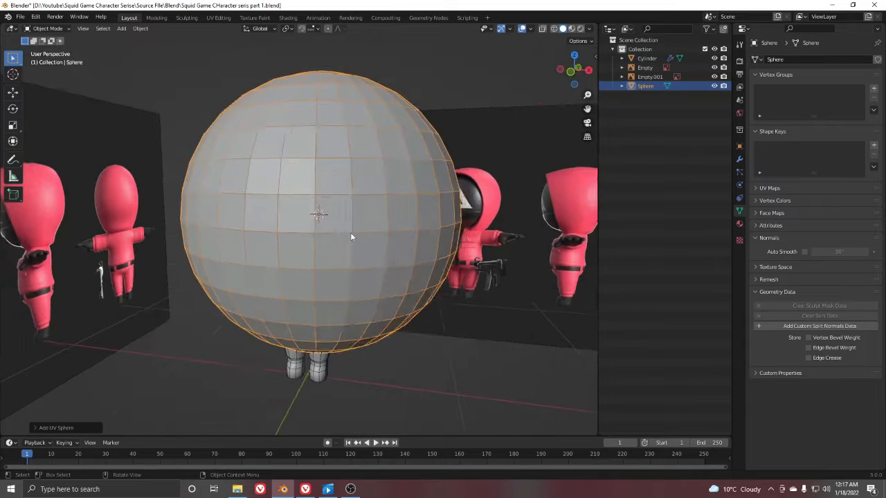
pyautogui.click(69, 428)
pyautogui.click(268, 251)
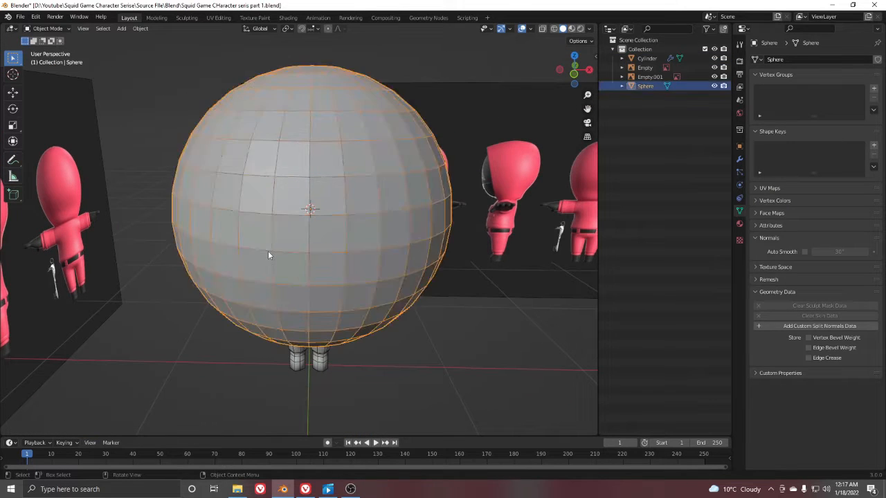
pyautogui.press('Delete')
# Add a UV sphere at the 3D cursor with 15 segments and 12 rings.
pyautogui.hotkey('shift', 'a')
pyautogui.click(347, 259)
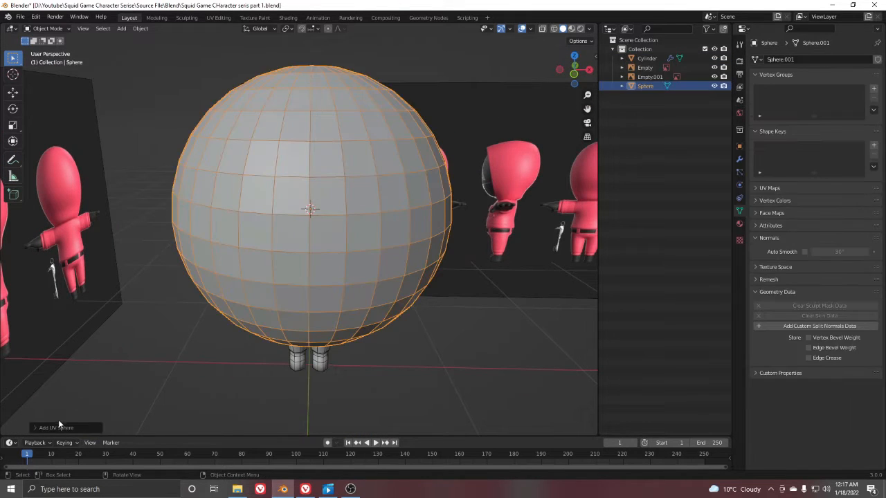
pyautogui.click(58, 419)
pyautogui.moveTo(131, 328); pyautogui.dragTo(117, 337)
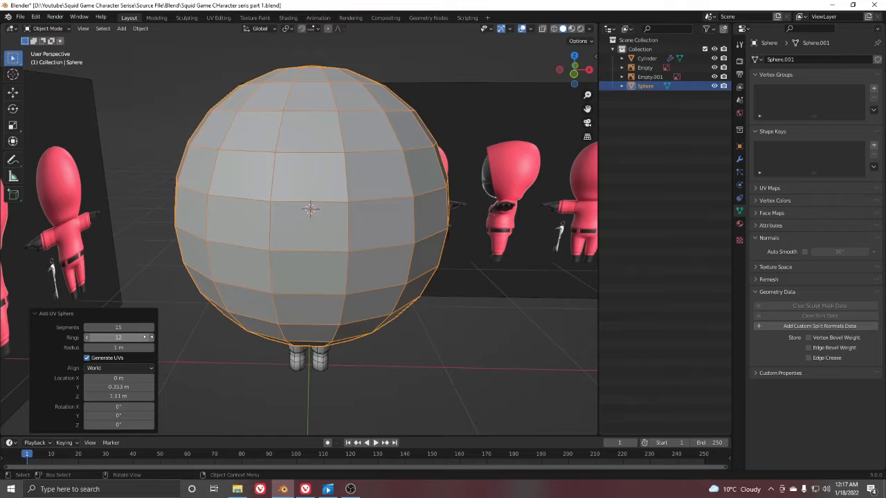
# Set the new UV sphere's rings to 13 and shade it smooth.
pyautogui.click(151, 337)
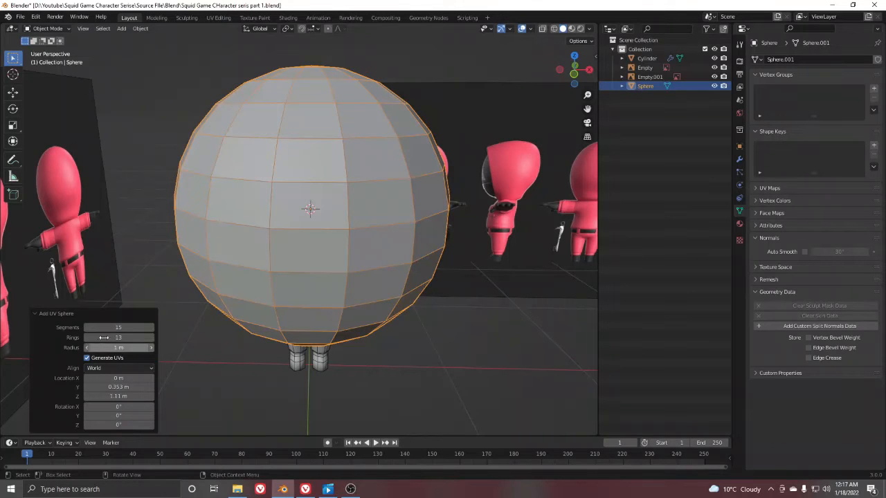
pyautogui.moveTo(358, 242); pyautogui.dragTo(363, 190, button='middle')
pyautogui.rightClick(336, 176)
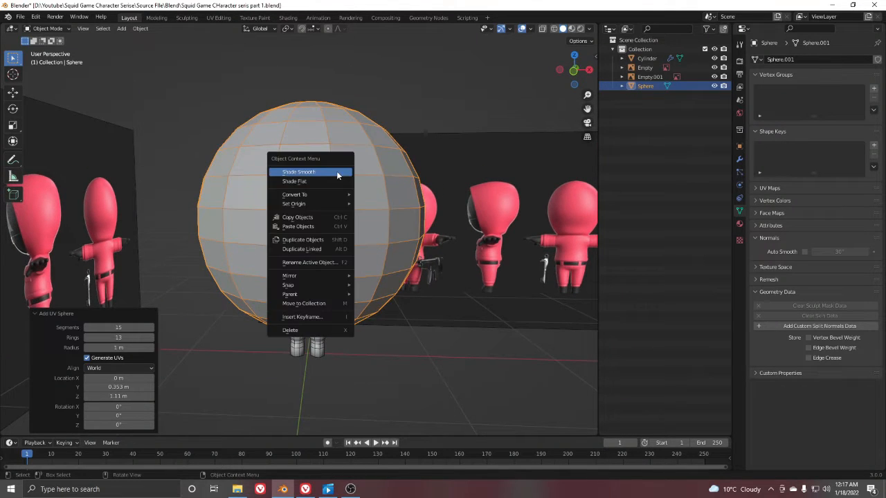
pyautogui.click(339, 174)
# Scale the sphere down to about 0.326 and move it about -0.292 m along Y into the hood's face opening.
pyautogui.press('s')
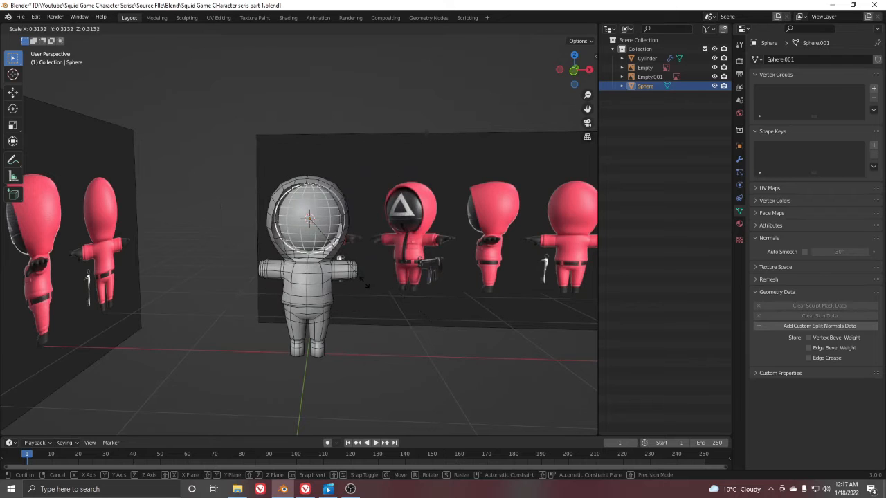
pyautogui.click(367, 284)
pyautogui.moveTo(360, 176); pyautogui.dragTo(358, 228, button='middle')
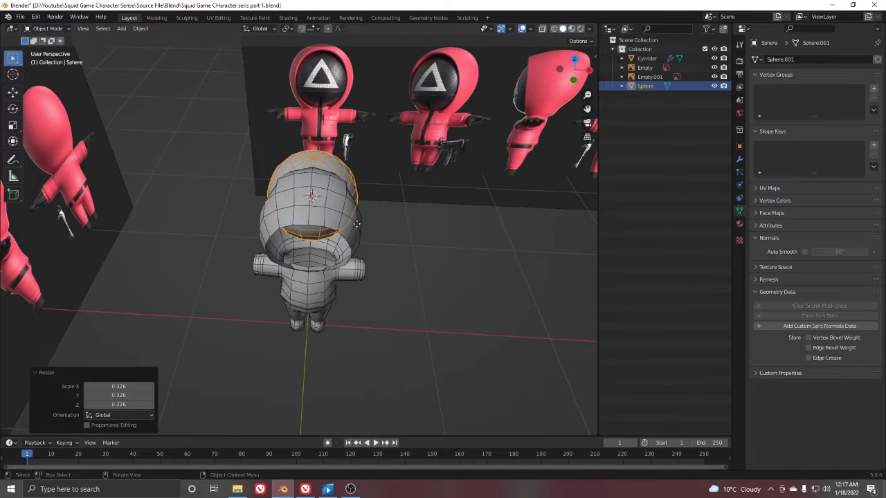
pyautogui.press('g')
pyautogui.press('y')
pyautogui.click(349, 275)
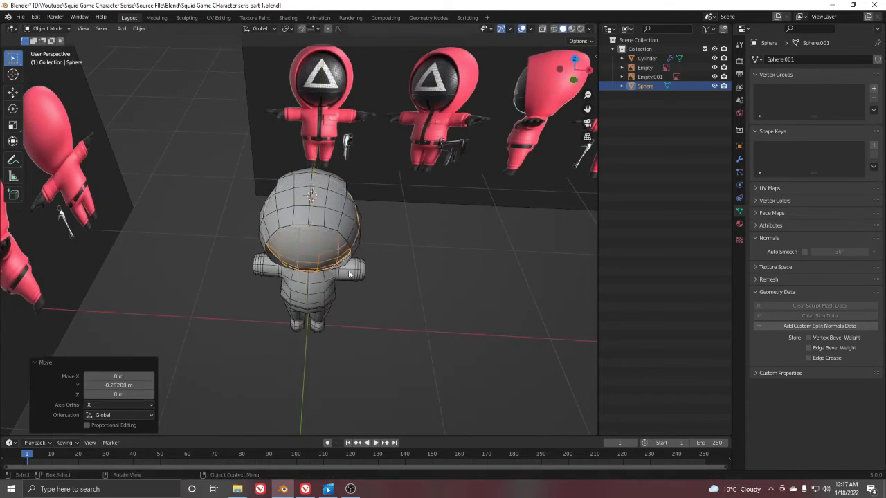
# Fine-tune the sphere's Y position inside the hood and scale it to about 0.970.
pyautogui.moveTo(349, 275)
pyautogui.mouseDown(button='middle')
pyautogui.moveTo(309, 214)
pyautogui.moveTo(333, 234)
pyautogui.moveTo(317, 240)
pyautogui.moveTo(457, 323)
pyautogui.moveTo(385, 286)
pyautogui.mouseUp(button='middle')
pyautogui.press('g')
pyautogui.press('y')
pyautogui.click(310, 244)
pyautogui.scroll(2, 457, 322)
pyautogui.press('s')
pyautogui.click(443, 323)
# Move the sphere in the side view about -0.020 m along Y and 0.011 m along Z, using the front and side references.
pyautogui.press('KP_1')
pyautogui.scroll(2, 418, 269)
pyautogui.press('z')
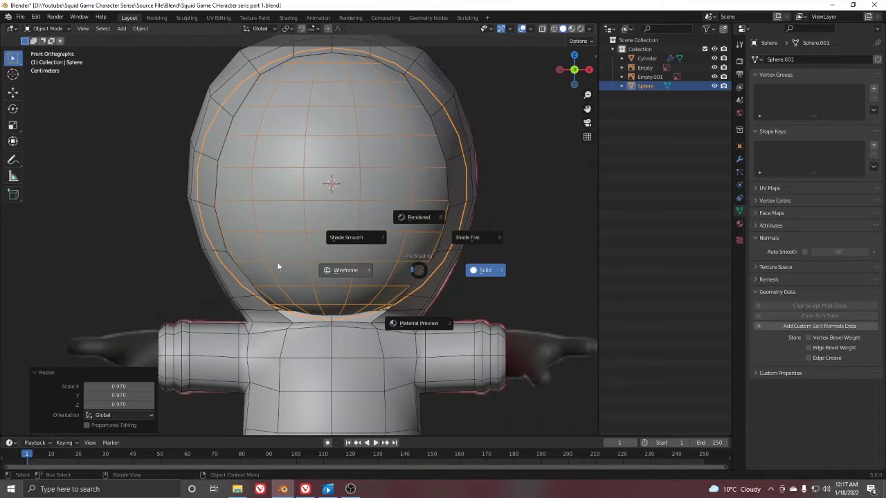
pyautogui.click(277, 264)
pyautogui.press('z')
pyautogui.click(422, 256)
pyautogui.moveTo(427, 245)
pyautogui.keyDown('shift'); pyautogui.mouseDown(button='middle')
pyautogui.moveTo(430, 272)
pyautogui.moveTo(413, 279)
pyautogui.moveTo(429, 294)
pyautogui.mouseUp(button='middle'); pyautogui.keyUp('shift')
pyautogui.press('KP_3')
pyautogui.scroll(1, 443, 311)
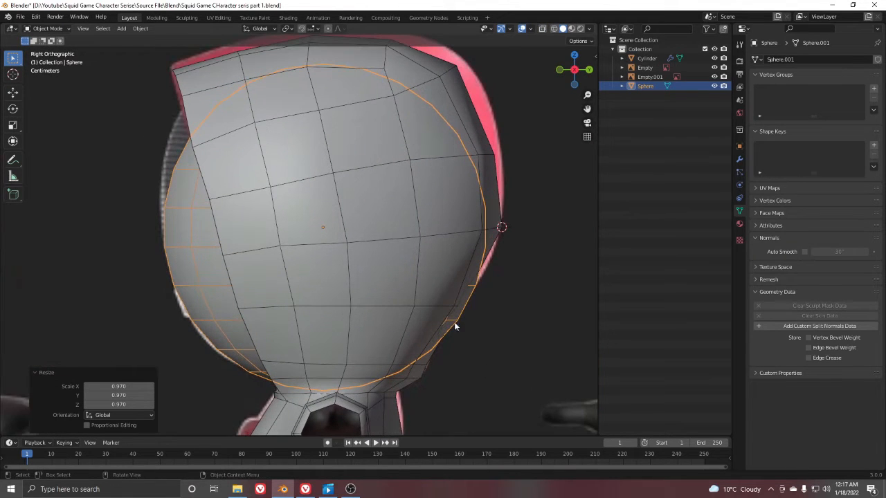
pyautogui.press('g')
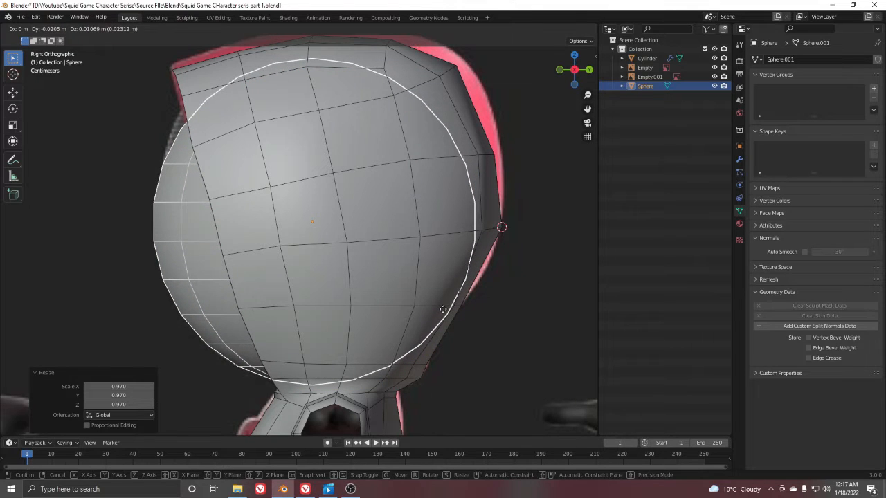
pyautogui.click(446, 315)
# In wireframe Edit Mode, pull the sphere's upper front vertices forward and up with proportional editing to fill out the hood's front.
pyautogui.press('z')
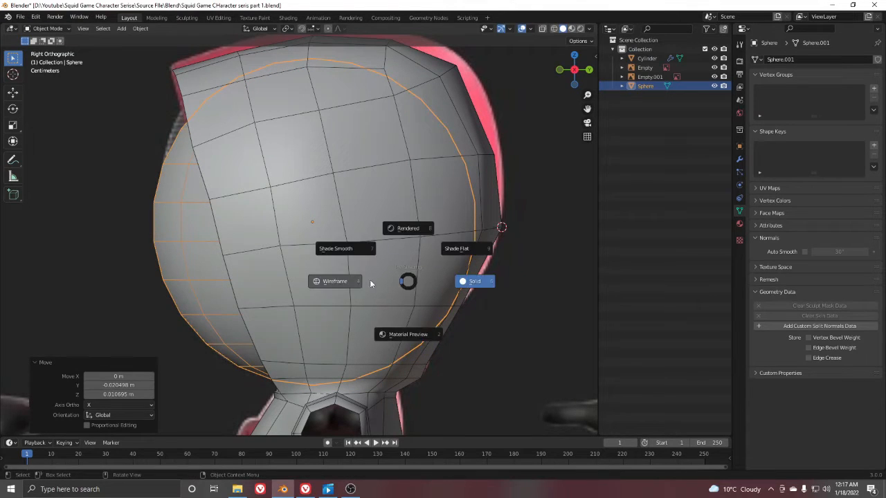
pyautogui.click(338, 288)
pyautogui.keyDown('shift'); pyautogui.moveTo(240, 214); pyautogui.dragTo(280, 259, button='middle'); pyautogui.keyUp('shift')
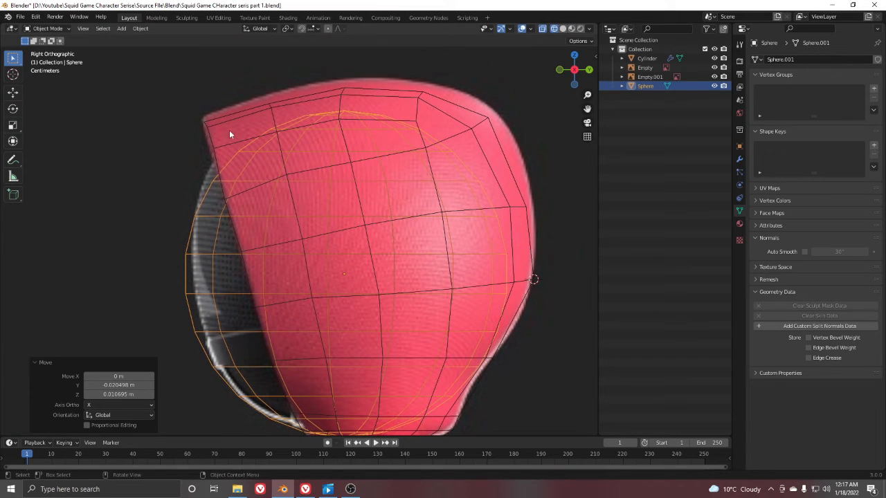
pyautogui.hotkey('ctrl', 'Tab')
pyautogui.click(272, 142)
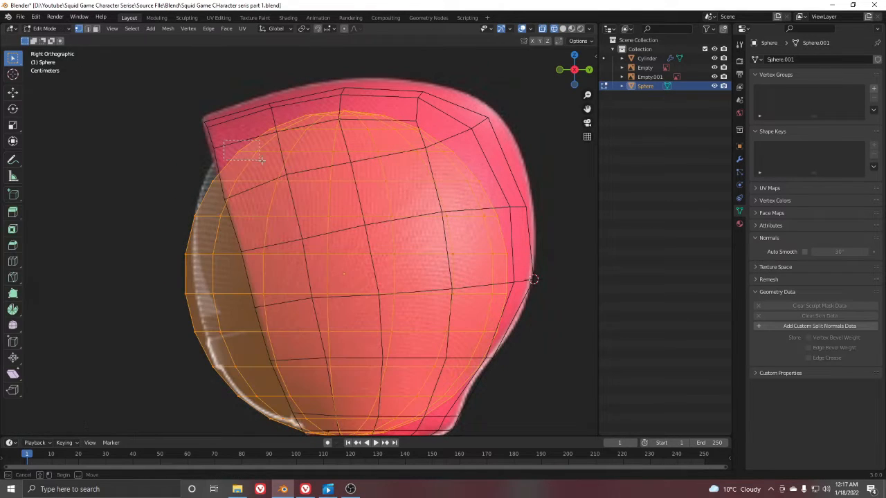
pyautogui.click(344, 29)
pyautogui.press('g')
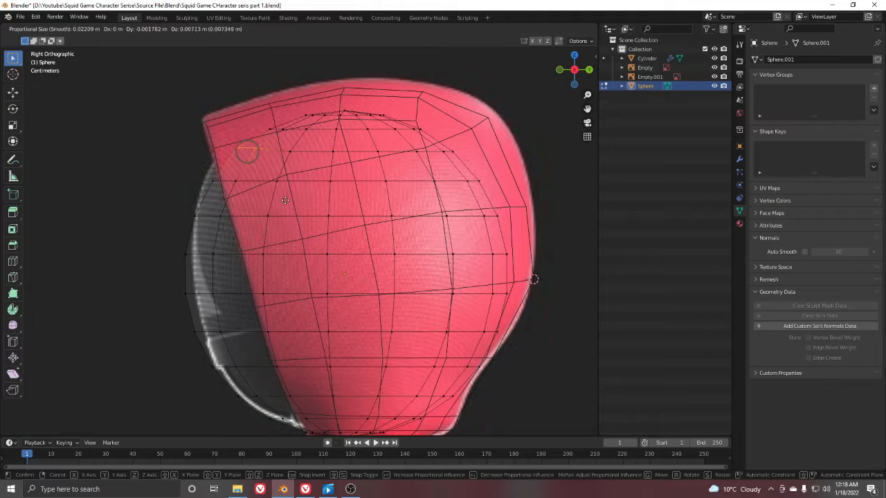
pyautogui.scroll(-2, 282, 200)
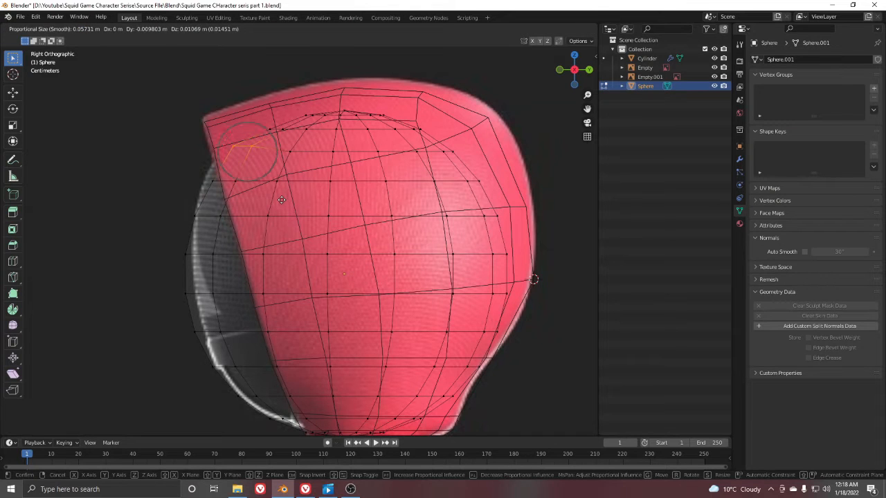
pyautogui.scroll(-15, 282, 200)
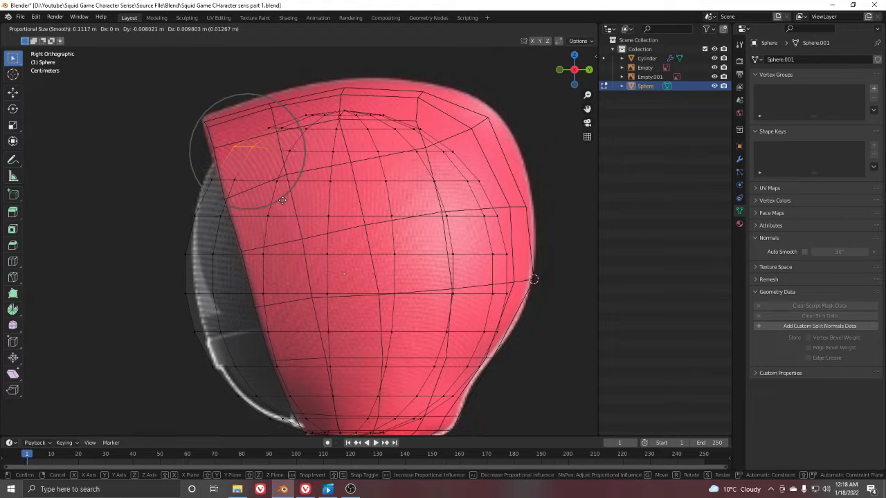
pyautogui.scroll(-2, 282, 189)
pyautogui.click(282, 186)
# Push the sphere's front middle vertices inward to the mask's side outline with proportional size 0.350, and return to solid Object Mode.
pyautogui.moveTo(173, 285); pyautogui.dragTo(208, 305)
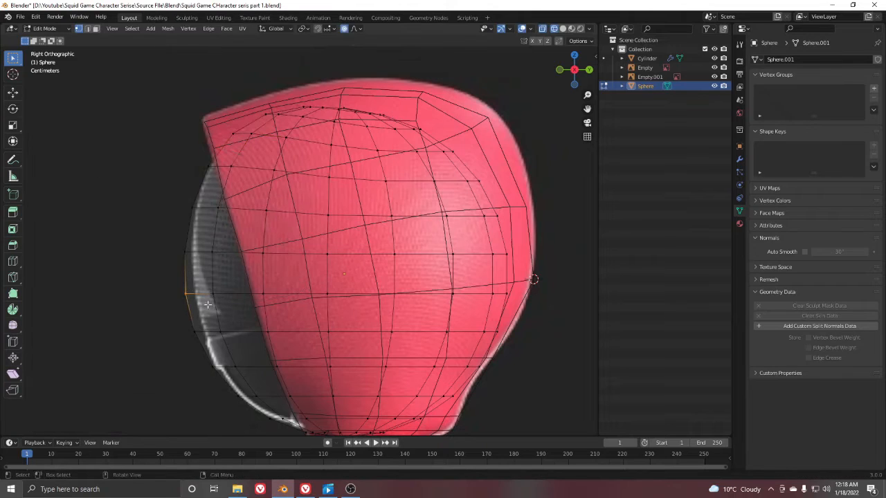
pyautogui.press('g')
pyautogui.scroll(-3, 216, 305)
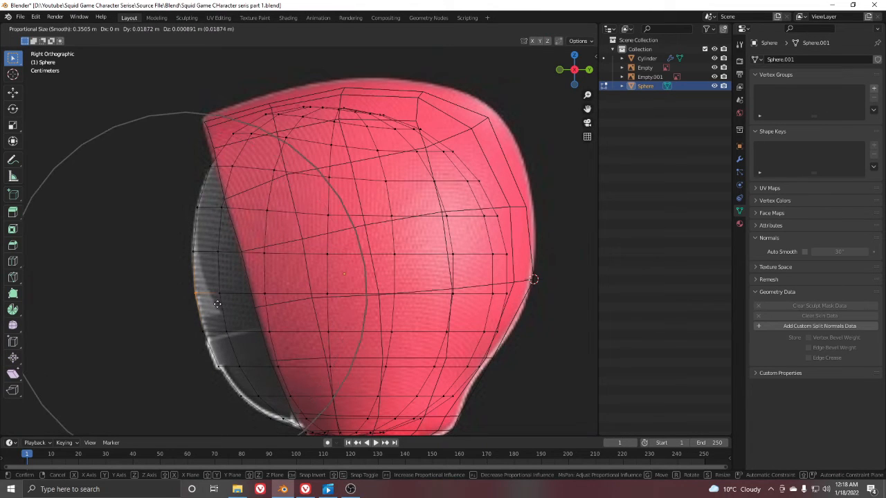
pyautogui.click(217, 304)
pyautogui.moveTo(188, 135); pyautogui.dragTo(221, 187)
pyautogui.press('g')
pyautogui.click(181, 211)
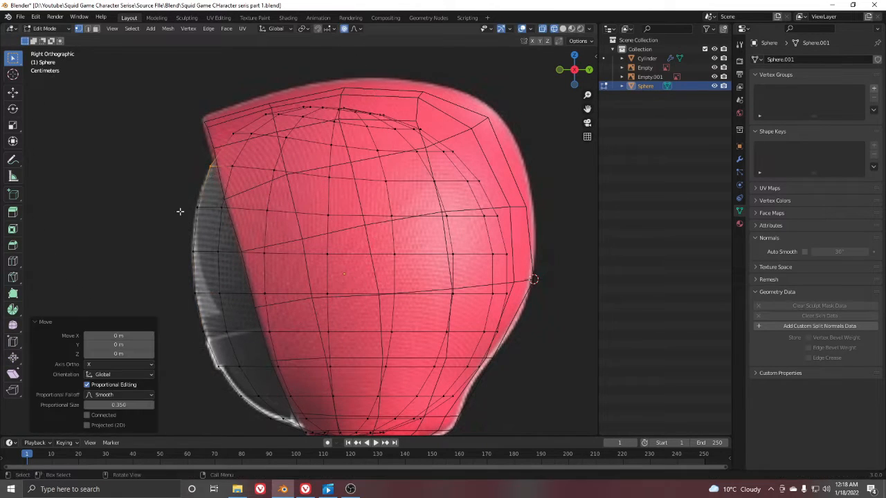
pyautogui.press('z')
pyautogui.click(279, 222)
pyautogui.scroll(-6, 318, 234)
pyautogui.moveTo(322, 236)
pyautogui.mouseDown(button='middle')
pyautogui.moveTo(358, 241)
pyautogui.moveTo(358, 250)
pyautogui.mouseUp(button='middle')
pyautogui.press('Tab')
# Rotate the sphere about -9.67° in the side view and nudge it slightly forward and up to follow the mask's tilt.
pyautogui.scroll(2, 357, 241)
pyautogui.scroll(1, 357, 251)
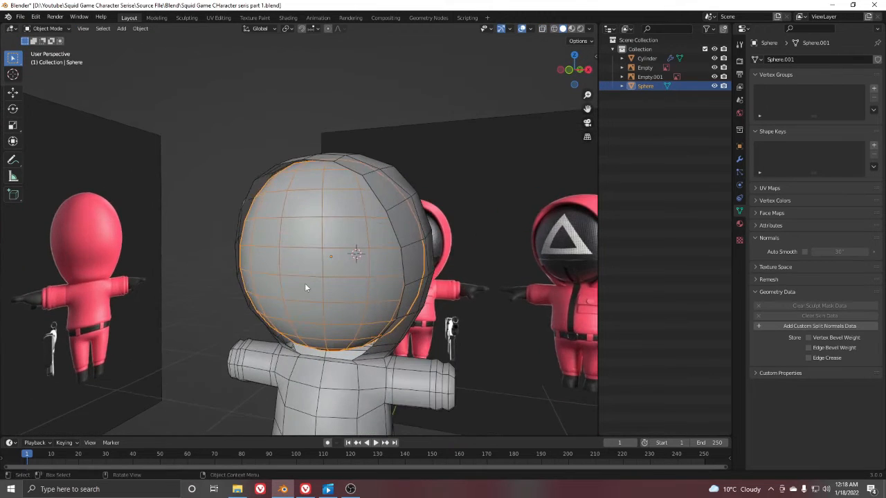
pyautogui.press('KP_3')
pyautogui.press('z')
pyautogui.click(308, 335)
pyautogui.scroll(3, 280, 265)
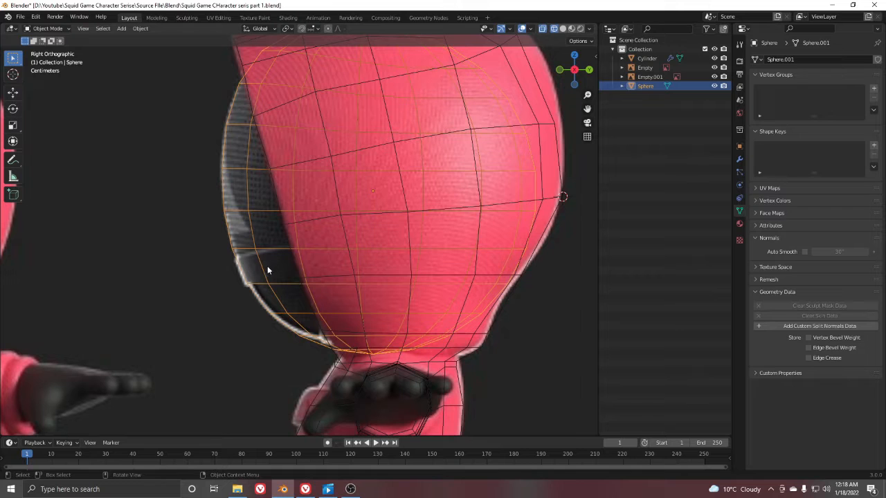
pyautogui.press('r')
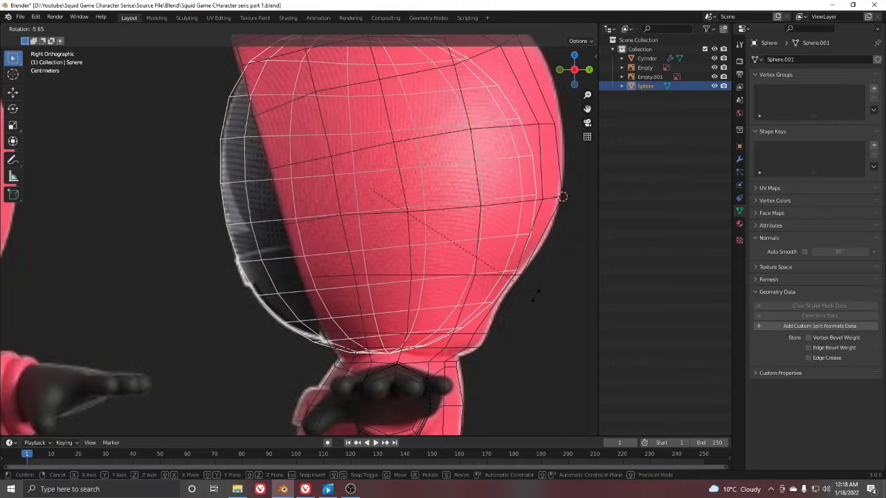
pyautogui.click(543, 283)
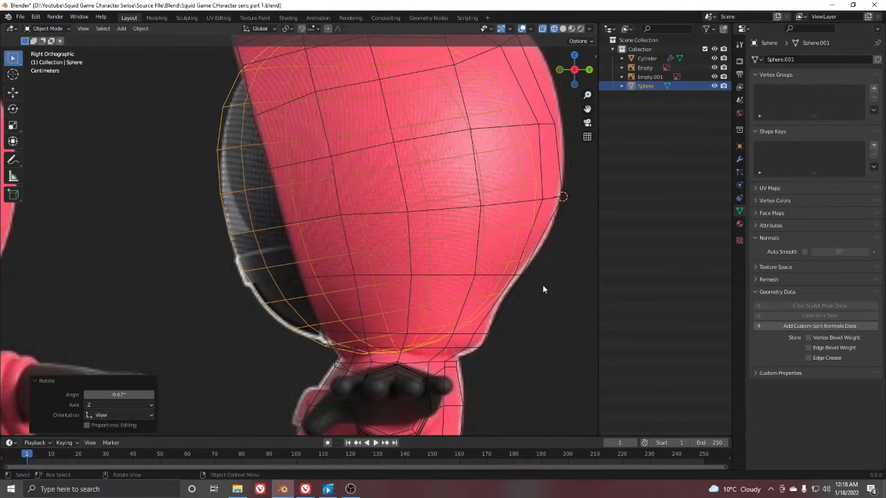
pyautogui.press('g')
pyautogui.click(539, 283)
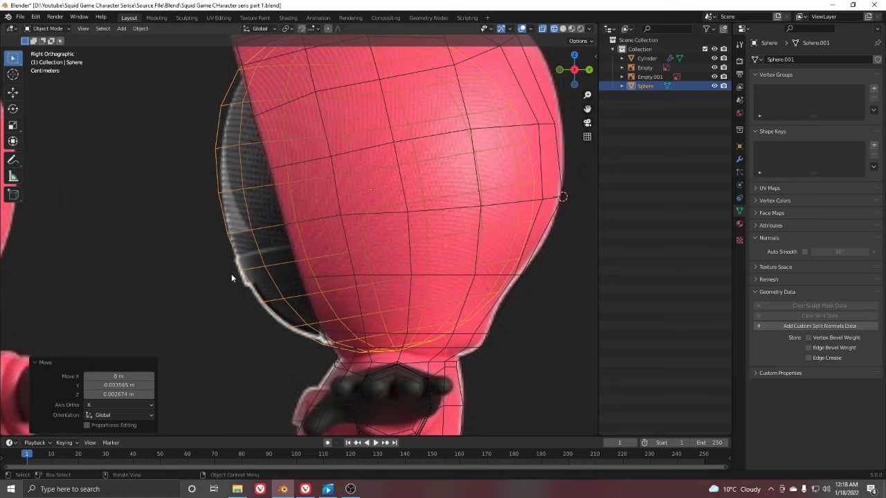
# Move the sphere's protruding upper front vertices inward to the mask outline with a proportional size of about 0.424.
pyautogui.press('Tab')
pyautogui.keyDown('shift'); pyautogui.moveTo(250, 89); pyautogui.dragTo(250, 171, button='middle'); pyautogui.keyUp('shift')
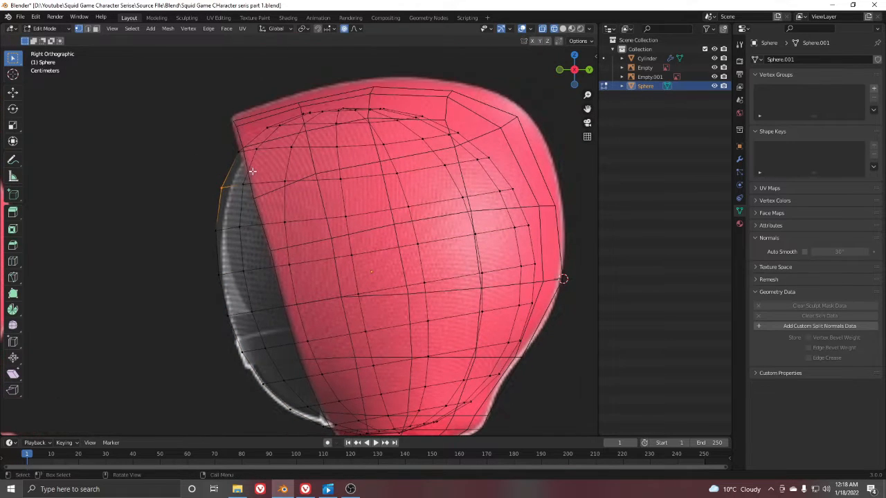
pyautogui.press('g')
pyautogui.scroll(-2, 265, 174)
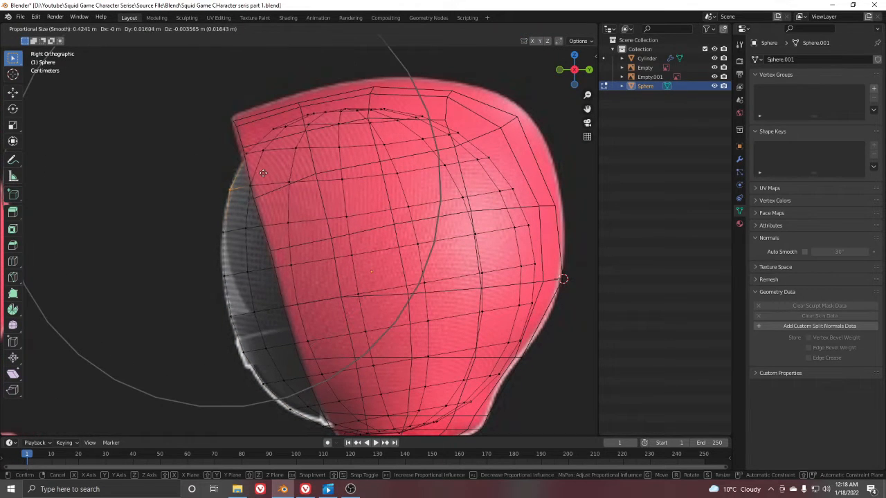
pyautogui.click(262, 173)
# Select the sphere's edge loop at the mask's lower band and bevel it about 0.108 m wide with one segment.
pyautogui.keyDown('shift'); pyautogui.moveTo(284, 317); pyautogui.dragTo(297, 242, button='middle'); pyautogui.keyUp('shift')
pyautogui.hotkey('ctrl', 'Tab')
pyautogui.scroll(1, 211, 294)
pyautogui.press('Tab')
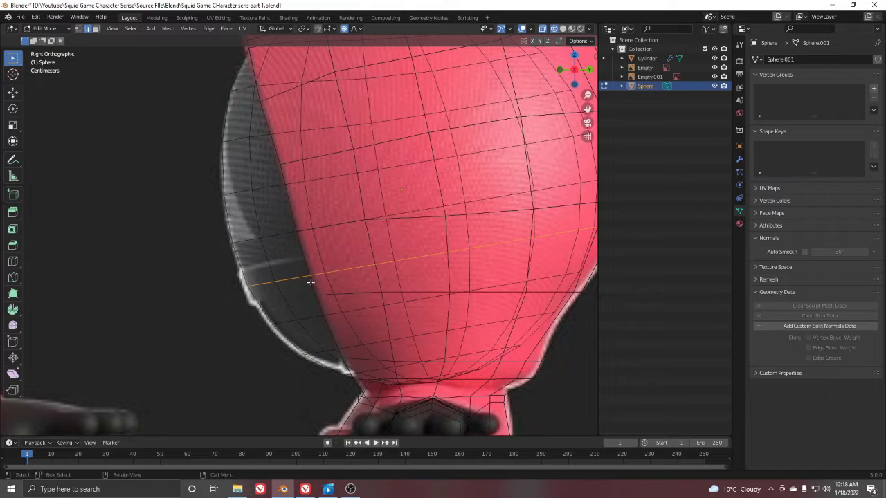
pyautogui.hotkey('ctrl', 'b')
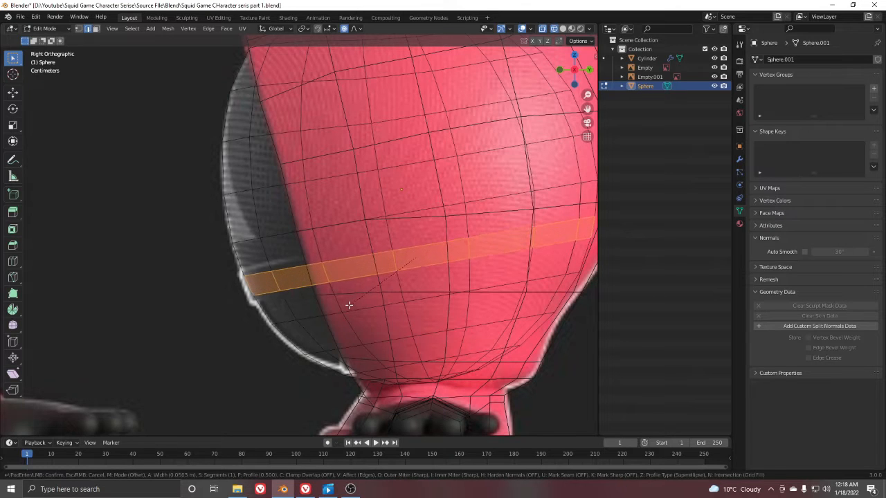
pyautogui.click(340, 308)
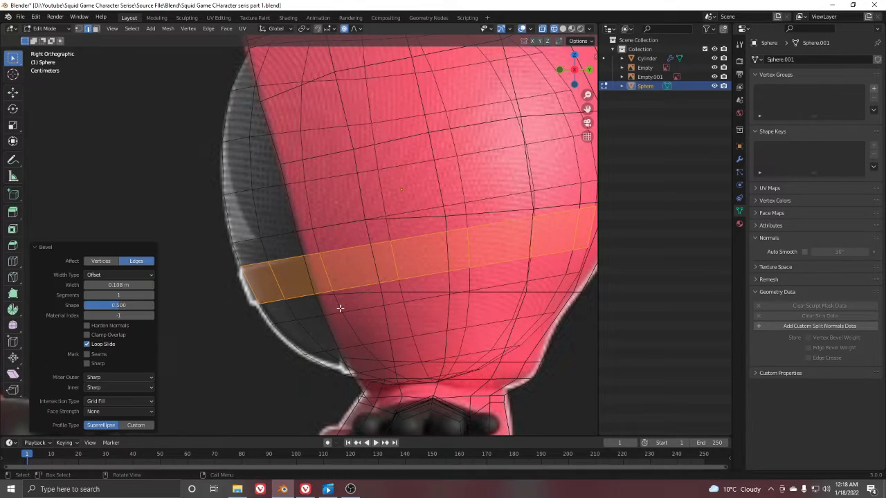
# Nudge the beveled band slightly forward to line up with the reference mask's edge, and return to solid Object Mode.
pyautogui.press('g')
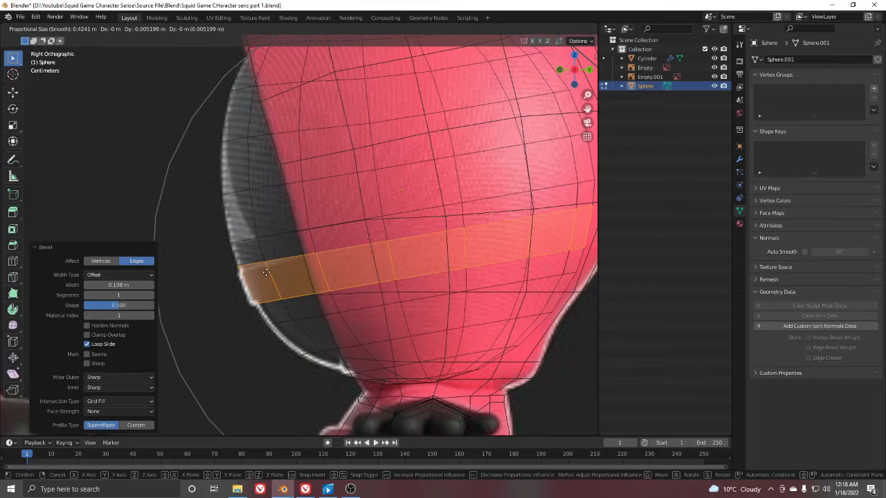
pyautogui.scroll(3, 266, 272)
pyautogui.click(267, 273)
pyautogui.press('z')
pyautogui.press('Tab')
pyautogui.scroll(-2, 258, 296)
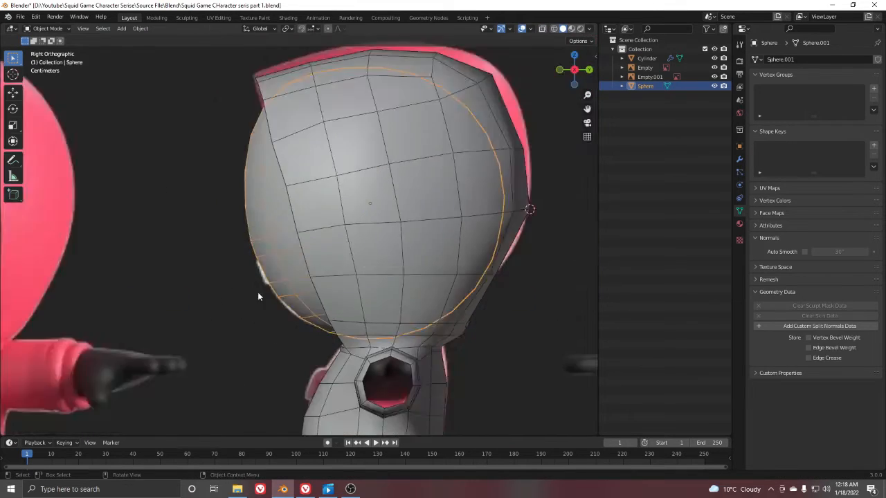
pyautogui.moveTo(257, 296); pyautogui.dragTo(372, 264, button='middle')
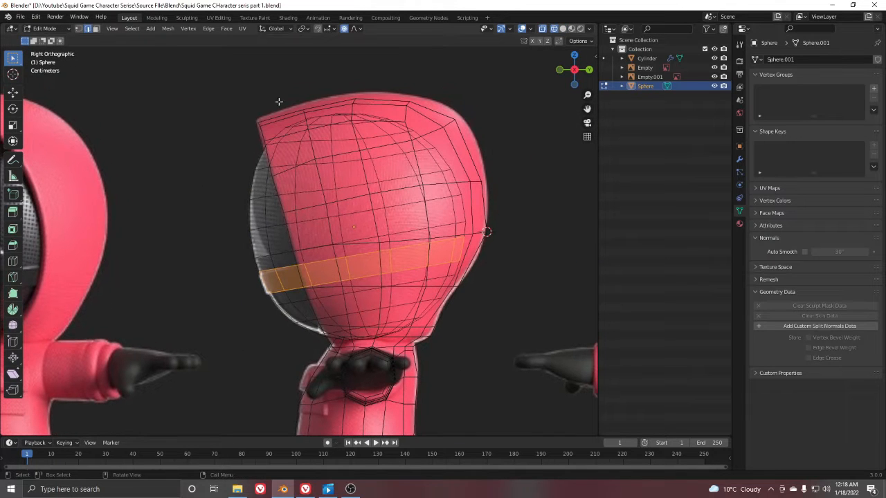
# Select the rear vertices of the sphere inside the hood, delete them, and return to solid Object Mode.
pyautogui.click(372, 107)
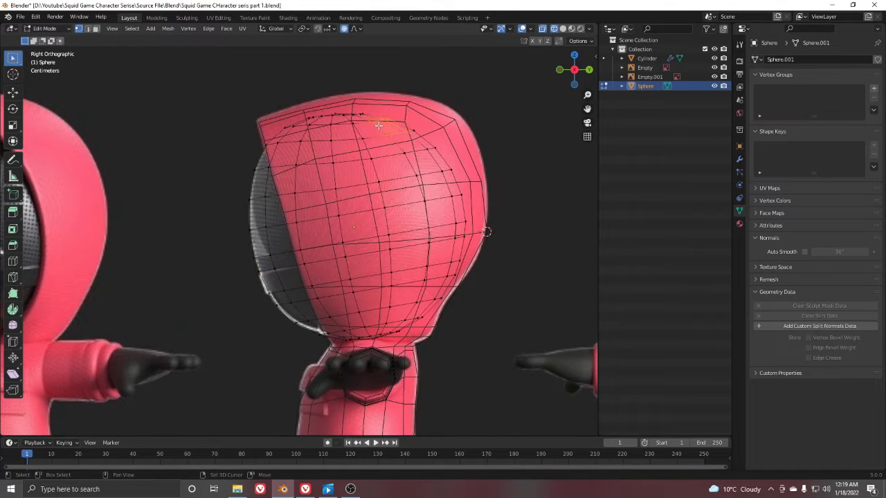
pyautogui.keyDown('shift'); pyautogui.moveTo(355, 108); pyautogui.dragTo(439, 180); pyautogui.keyUp('shift')
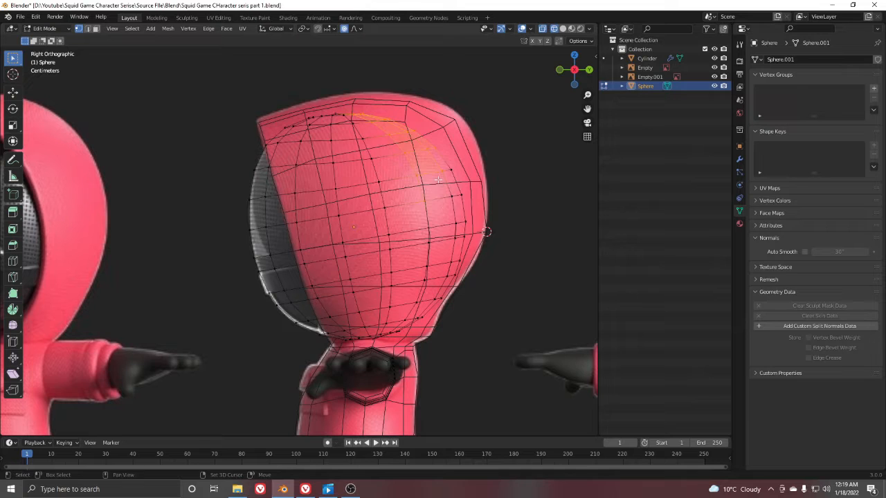
pyautogui.keyDown('shift'); pyautogui.moveTo(398, 133); pyautogui.dragTo(495, 364); pyautogui.keyUp('shift')
pyautogui.scroll(2, 385, 324)
pyautogui.keyDown('shift'); pyautogui.moveTo(385, 324); pyautogui.dragTo(422, 276, button='middle'); pyautogui.keyUp('shift')
pyautogui.press('x')
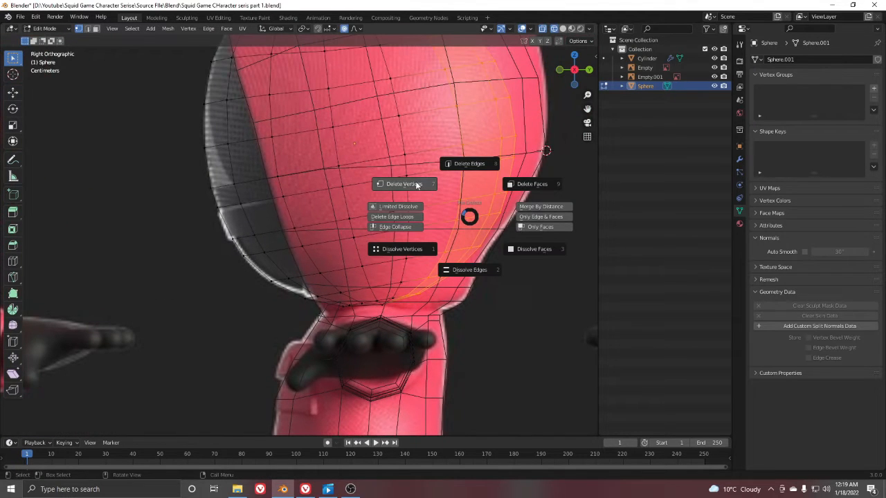
pyautogui.click(417, 186)
pyautogui.scroll(-5, 408, 200)
pyautogui.press('z')
pyautogui.moveTo(305, 211)
pyautogui.mouseDown(button='middle')
pyautogui.moveTo(376, 219)
pyautogui.moveTo(335, 219)
pyautogui.moveTo(360, 177)
pyautogui.moveTo(255, 223)
pyautogui.mouseUp(button='middle')
pyautogui.click(527, 205)
pyautogui.press('Tab')
# Check the trimmed mask's fit inside the hood from the side and front views.
pyautogui.press('KP_3')
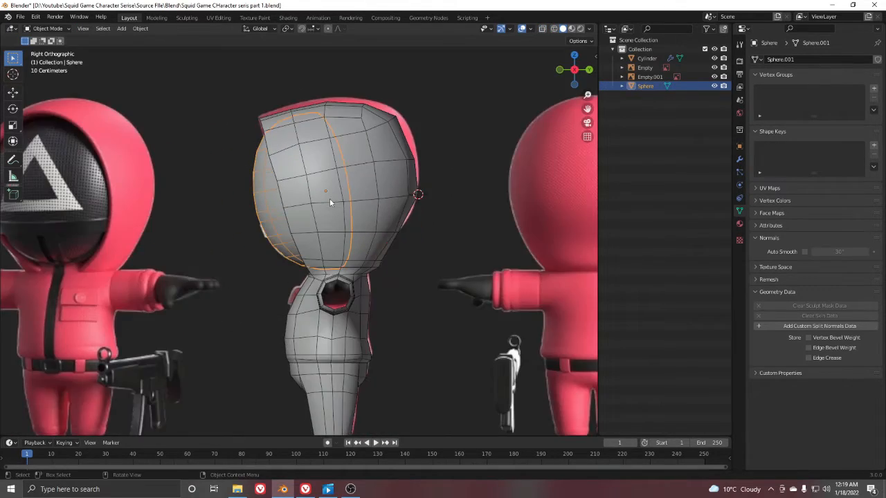
pyautogui.scroll(5, 331, 207)
pyautogui.press('z')
pyautogui.click(499, 233)
pyautogui.moveTo(320, 216); pyautogui.dragTo(413, 209, button='middle')
pyautogui.scroll(-3, 281, 156)
pyautogui.press('KP_1')
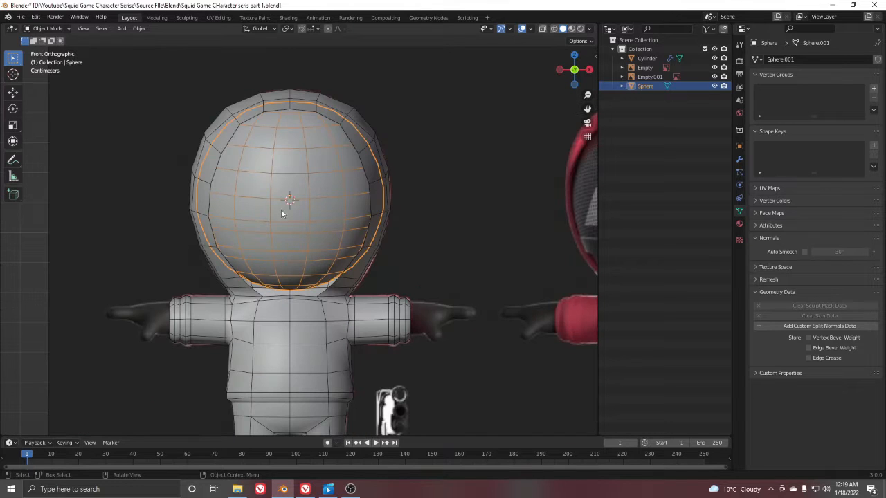
# Add a centred vertical loop cut through the middle of the mask mesh in Edit Mode.
pyautogui.scroll(3, 303, 238)
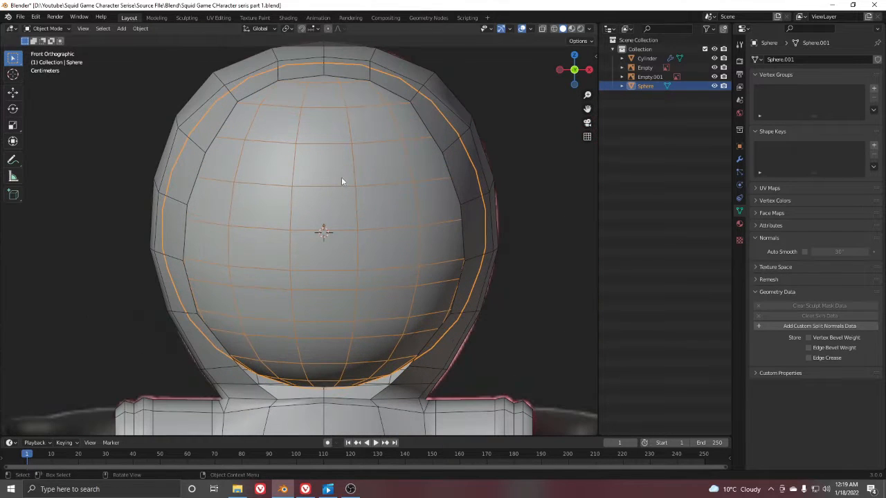
pyautogui.press('Tab')
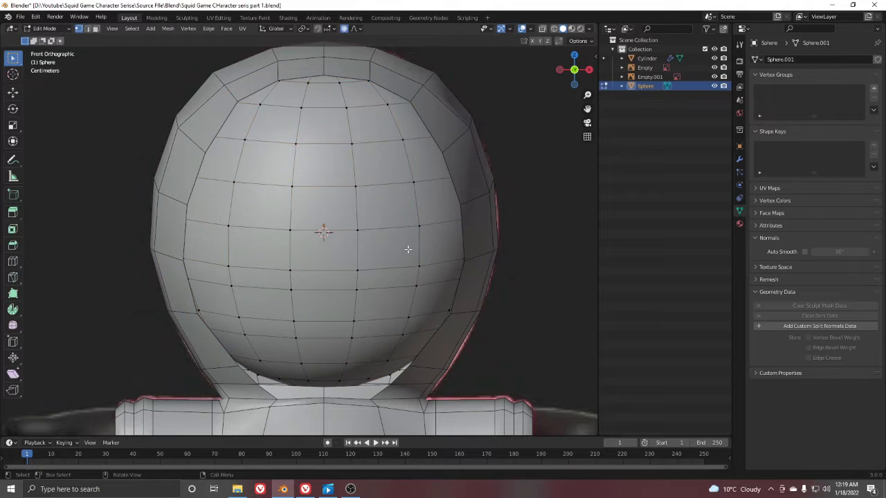
pyautogui.hotkey('ctrl', 'r')
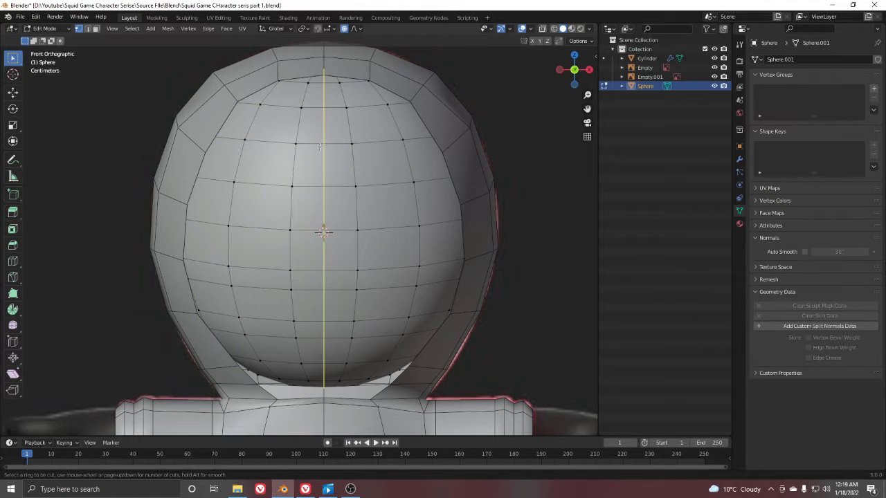
pyautogui.click(320, 146)
pyautogui.rightClick(319, 147)
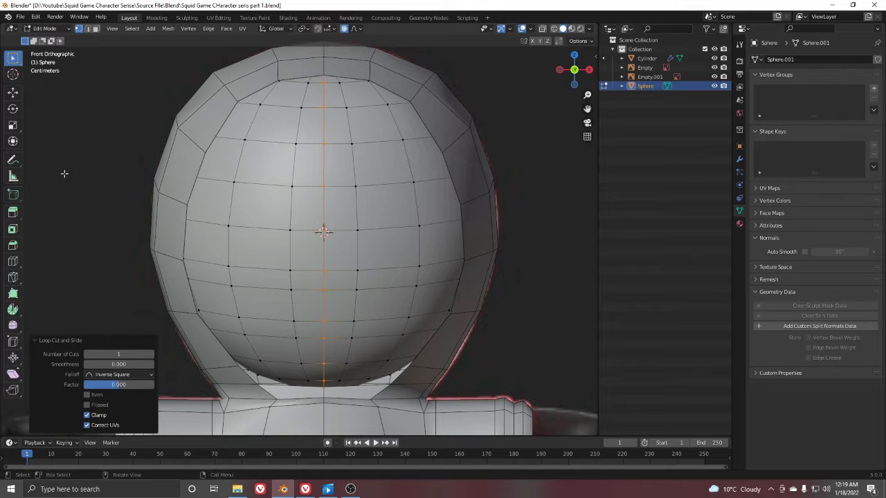
# Delete the mask's vertices on the negative X side of the centre loop and return to solid Object Mode.
pyautogui.press('z')
pyautogui.scroll(-4, 156, 118)
pyautogui.moveTo(135, 103); pyautogui.dragTo(312, 426)
pyautogui.press('x')
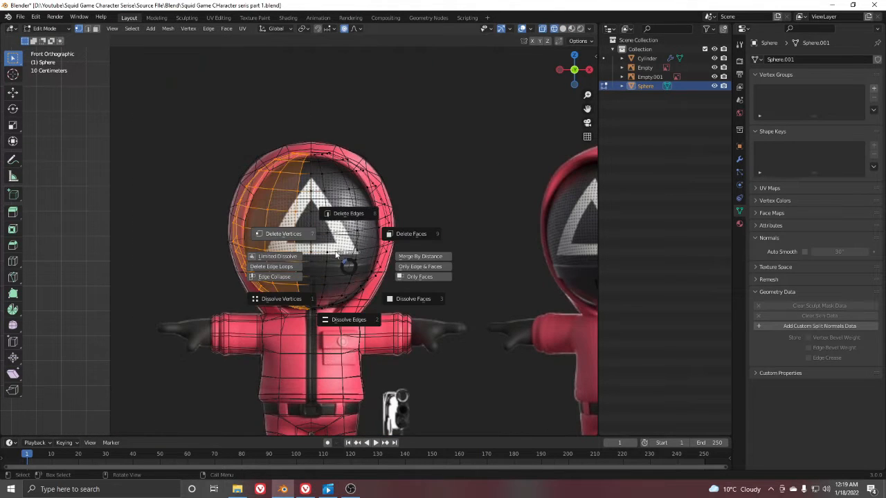
pyautogui.click(299, 233)
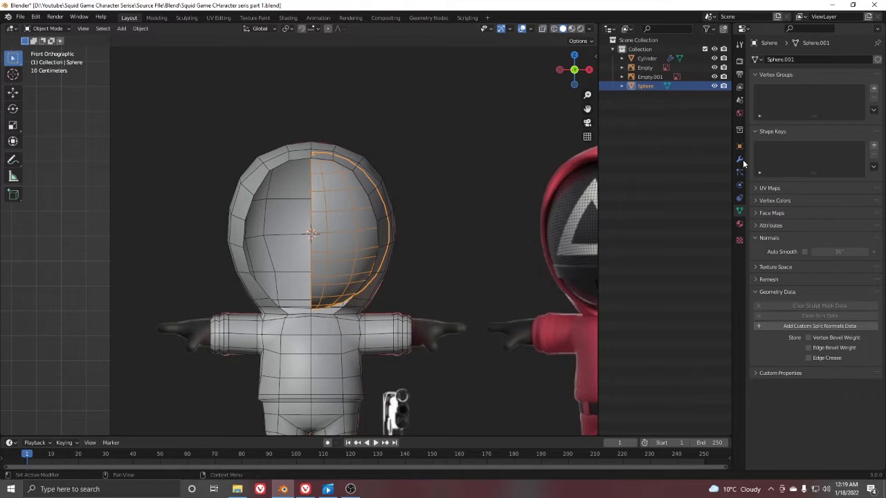
# Add an X-axis Mirror modifier with clipping to the half mask, and turn off proportional editing in Edit Mode.
pyautogui.click(739, 159)
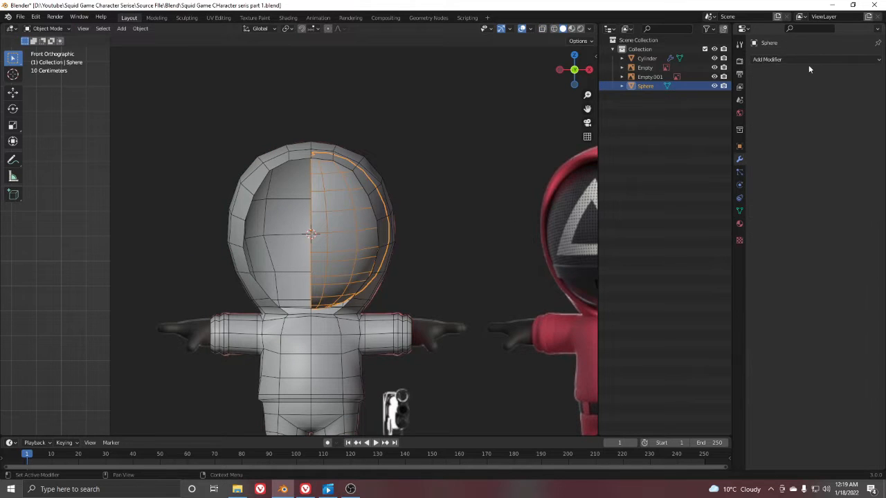
pyautogui.click(808, 61)
pyautogui.click(703, 161)
pyautogui.scroll(4, 421, 225)
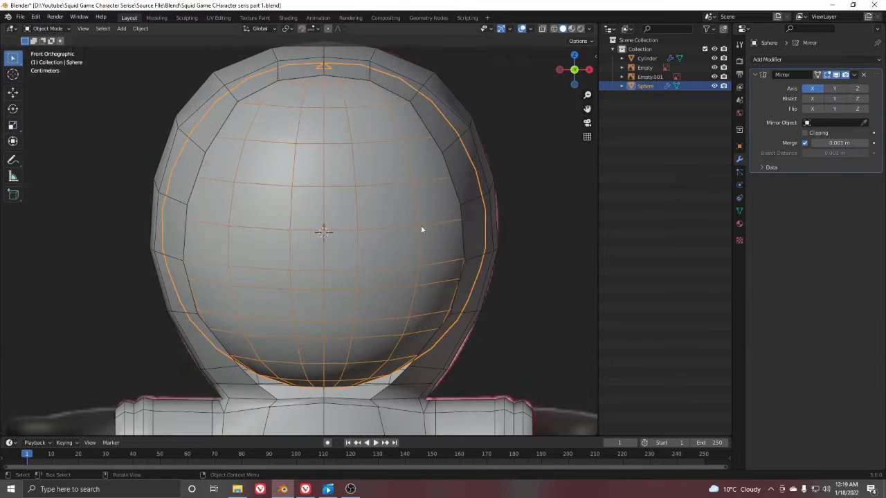
pyautogui.click(815, 137)
pyautogui.press('Tab')
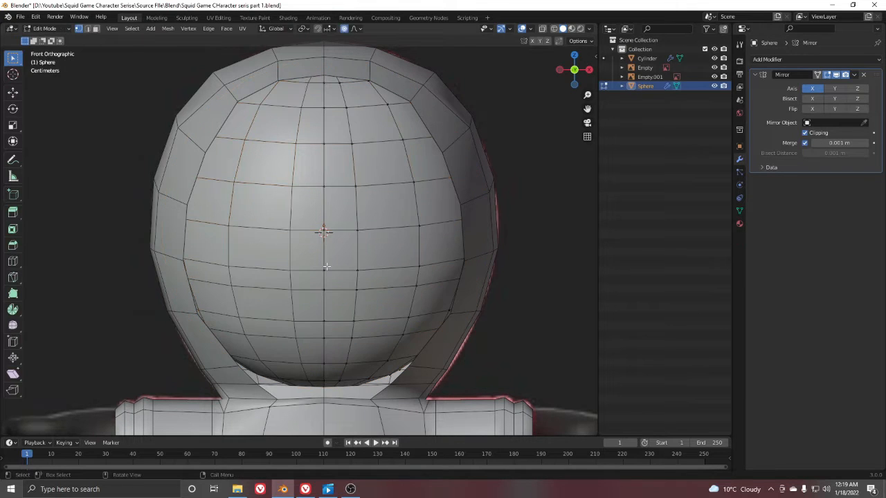
pyautogui.click(344, 29)
# Compare the mask's lower mesh lines with the front reference image in wireframe and solid shading.
pyautogui.press('z')
pyautogui.moveTo(372, 285)
pyautogui.keyDown('shift'); pyautogui.mouseDown(button='middle')
pyautogui.moveTo(370, 269)
pyautogui.moveTo(387, 252)
pyautogui.mouseUp(button='middle'); pyautogui.keyUp('shift')
pyautogui.click(206, 235)
pyautogui.press('z')
pyautogui.click(530, 284)
pyautogui.scroll(2, 389, 263)
pyautogui.press('z')
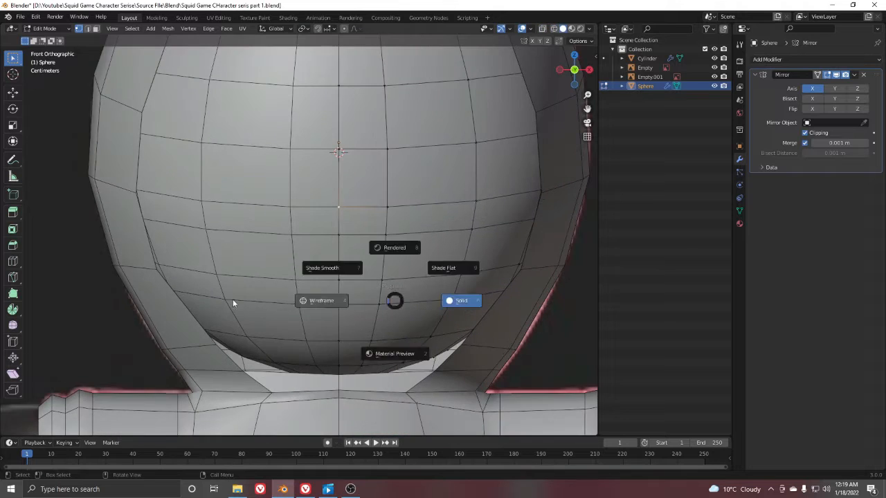
pyautogui.click(233, 301)
pyautogui.keyDown('shift'); pyautogui.moveTo(336, 333); pyautogui.dragTo(304, 277, button='middle'); pyautogui.keyUp('shift')
pyautogui.press('z')
pyautogui.click(402, 304)
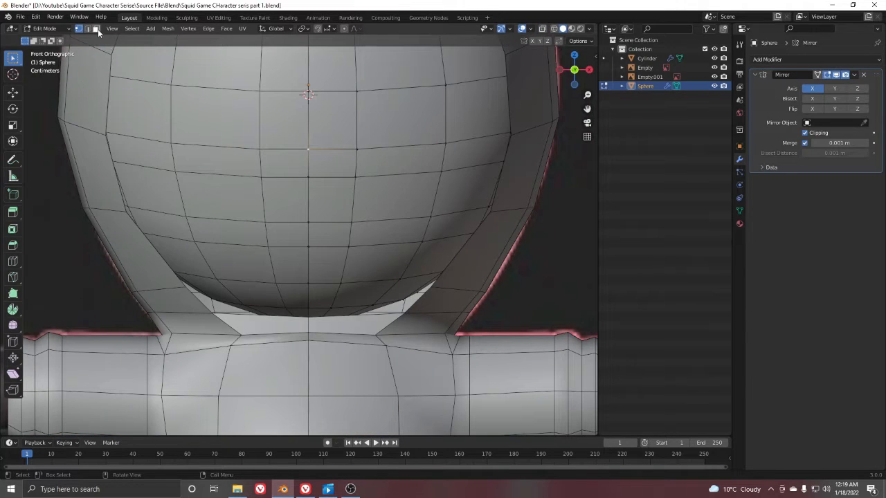
pyautogui.press('z')
pyautogui.click(378, 239)
pyautogui.press('z')
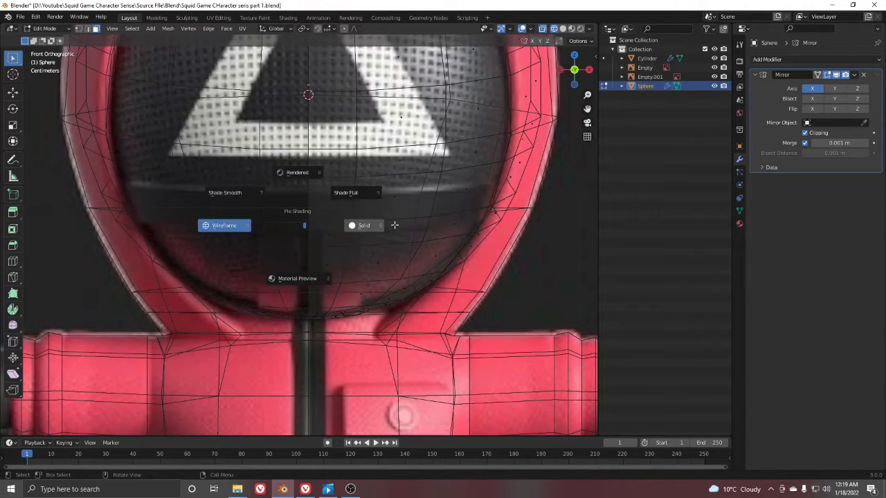
pyautogui.click(362, 211)
# Select the mask's horizontal face band from the side view and compare it with the reference character.
pyautogui.press('KP_3')
pyautogui.press('z')
pyautogui.click(179, 193)
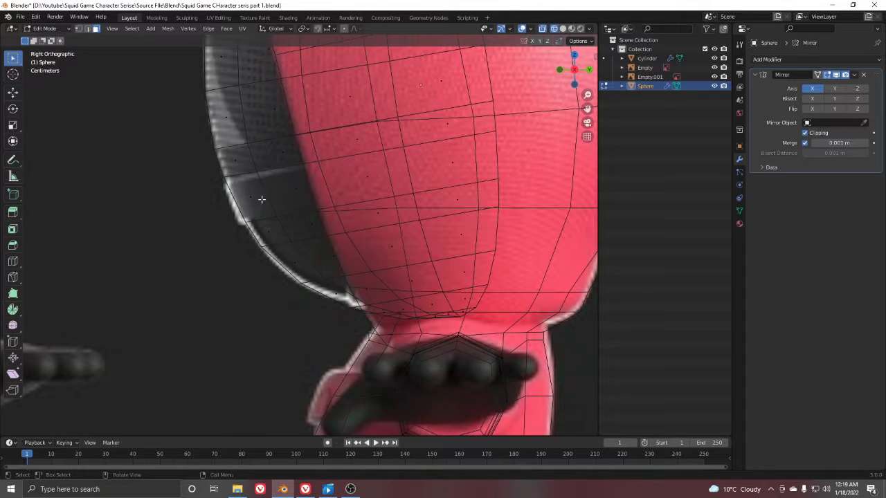
pyautogui.click(255, 198)
pyautogui.press('z')
pyautogui.click(317, 197)
pyautogui.keyDown('alt'); pyautogui.click(269, 198); pyautogui.keyUp('alt')
pyautogui.moveTo(269, 198); pyautogui.dragTo(420, 197, button='middle')
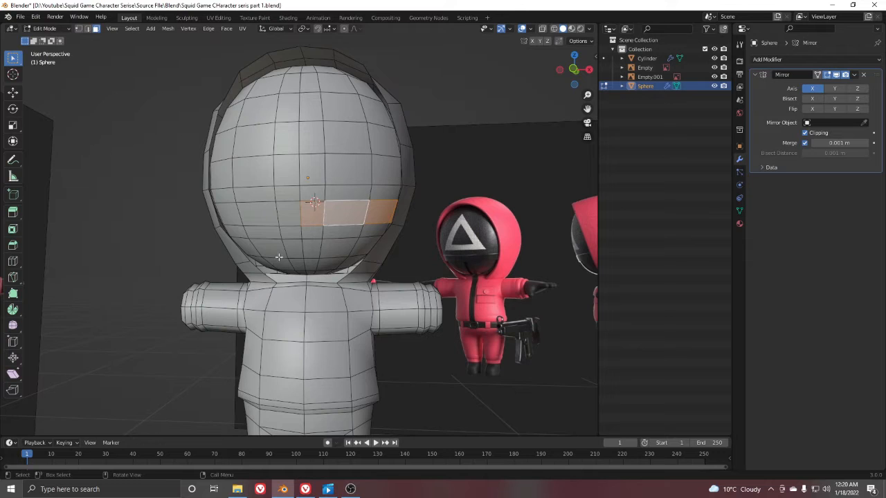
pyautogui.scroll(1, 279, 257)
pyautogui.moveTo(349, 271); pyautogui.dragTo(346, 241, button='middle')
pyautogui.moveTo(540, 317); pyautogui.dragTo(522, 329, button='middle')
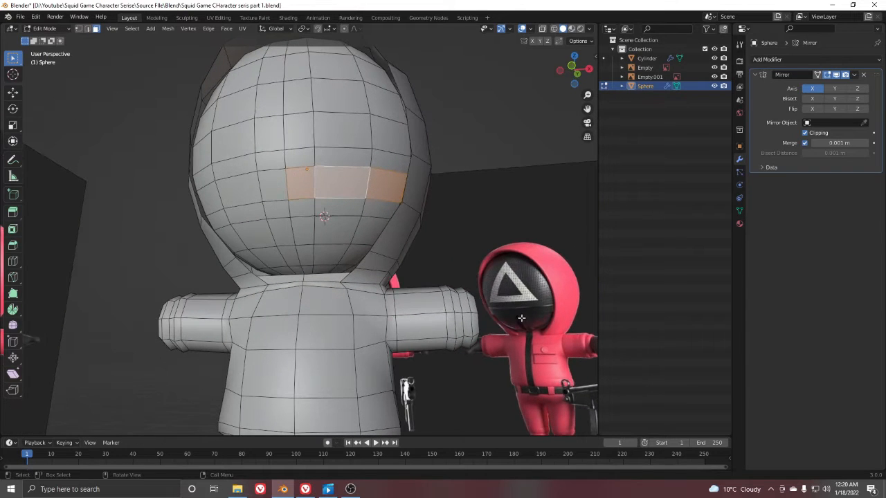
pyautogui.scroll(2, 336, 244)
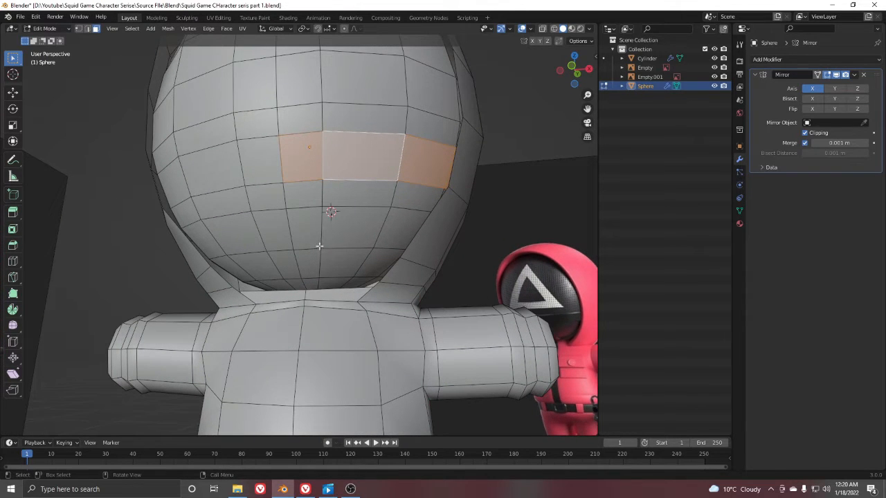
# Select the lower edges of the vertical line beside the mask's centre seam and move them outward along X.
pyautogui.click(87, 29)
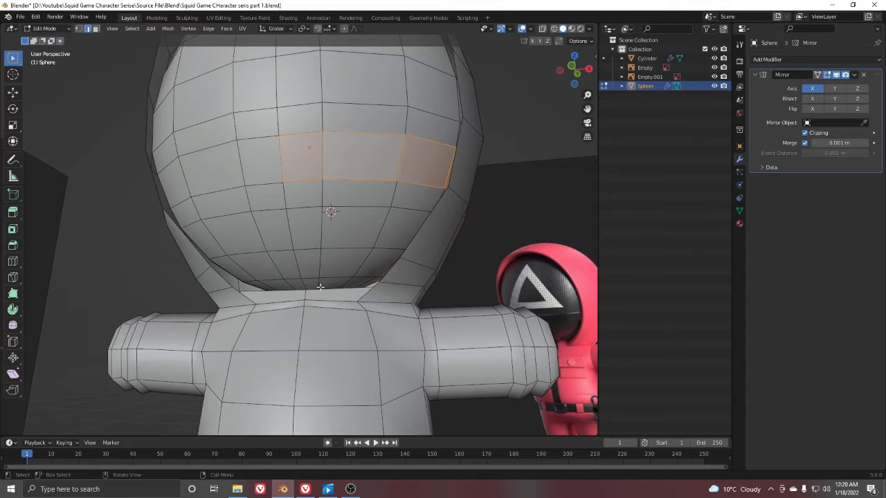
pyautogui.click(320, 283)
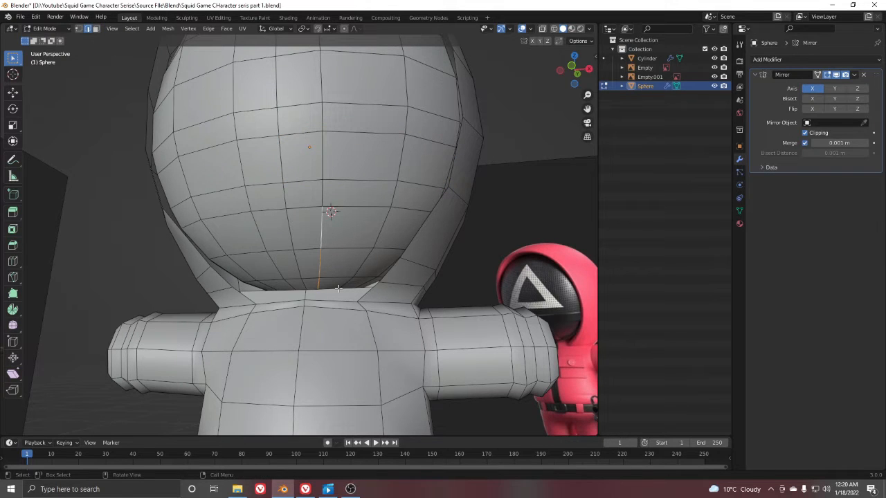
pyautogui.press('KP_1')
pyautogui.scroll(4, 341, 289)
pyautogui.press('g')
pyautogui.press('x')
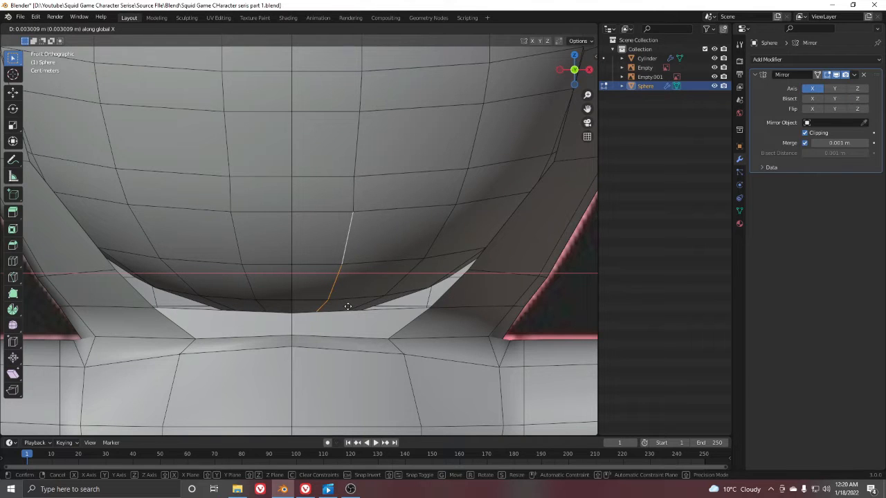
pyautogui.click(351, 303)
# Move that line's two lowest edges about 0.006 m outward along X, and the lowest edge another 0.0073 m.
pyautogui.click(338, 281)
pyautogui.press('g')
pyautogui.press('x')
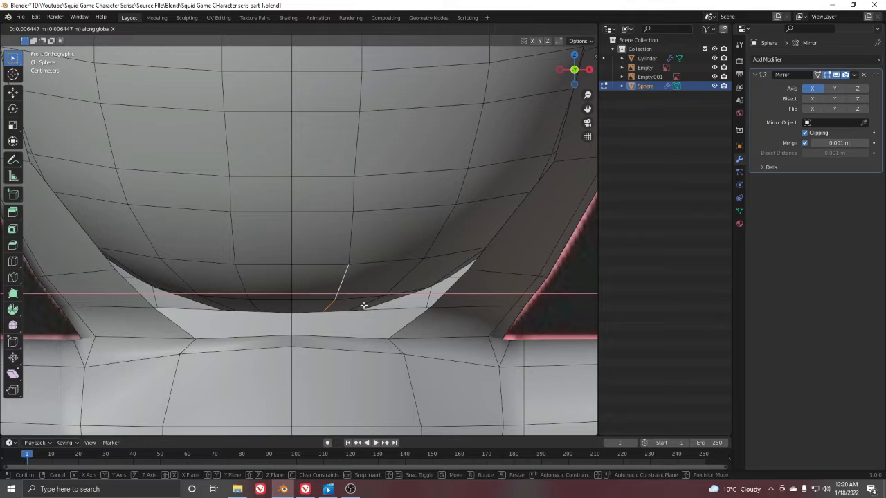
pyautogui.click(363, 305)
pyautogui.click(333, 305)
pyautogui.press('g')
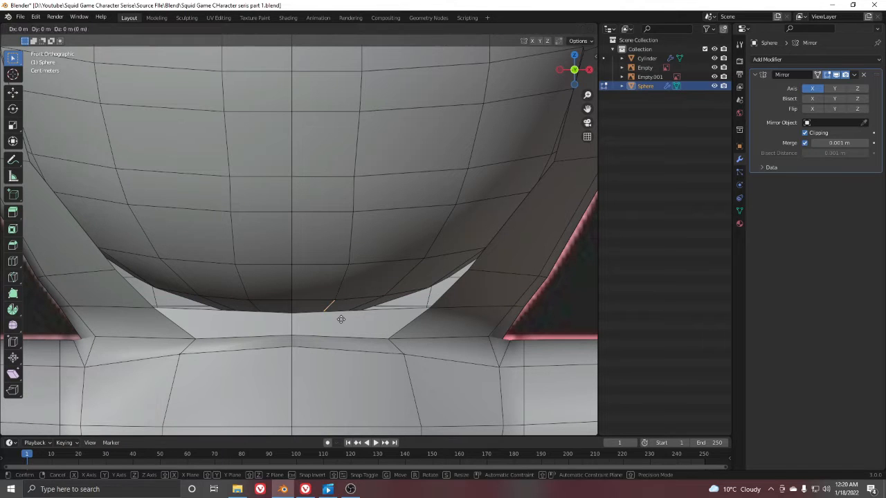
pyautogui.press('x')
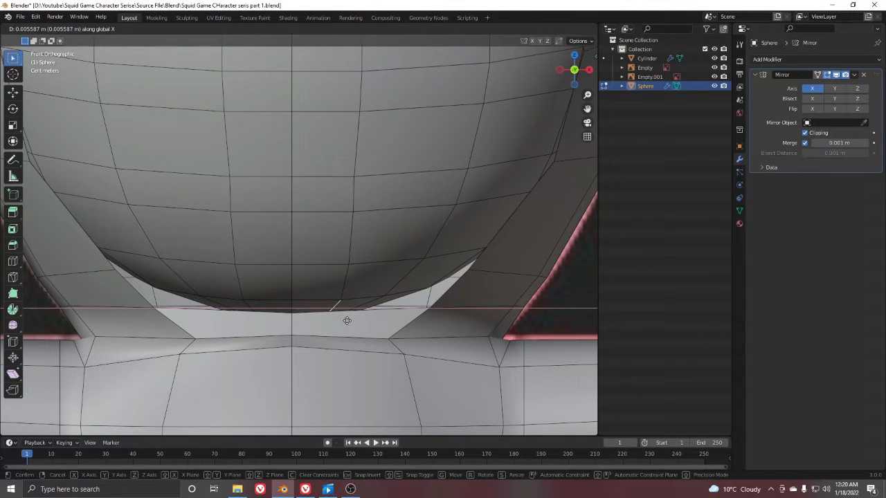
pyautogui.click(349, 322)
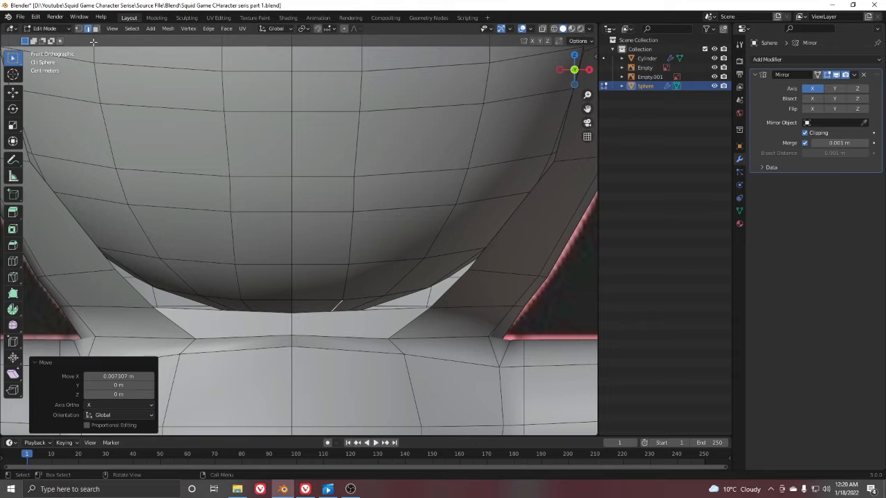
# Move the line's bottom vertex about 0.011 m outward along X to straighten the column beside the seam.
pyautogui.click(329, 307)
pyautogui.press('g')
pyautogui.press('x')
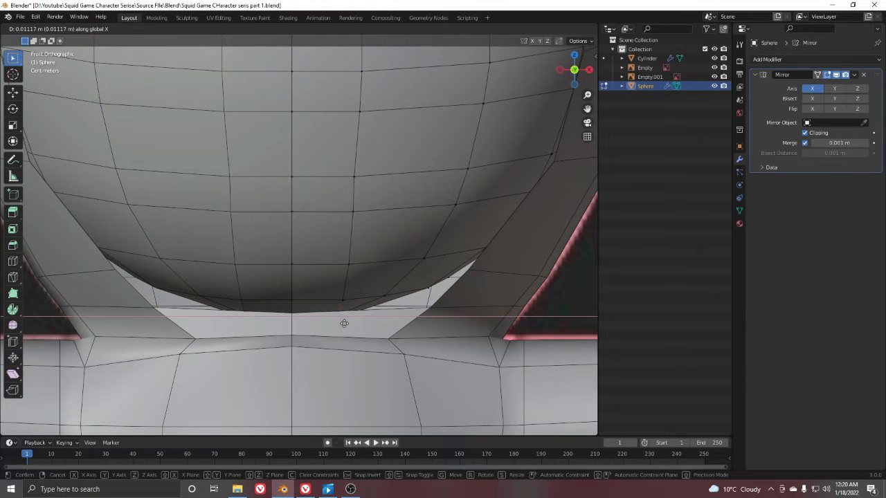
pyautogui.click(345, 323)
pyautogui.press('Tab')
pyautogui.press('Tab')
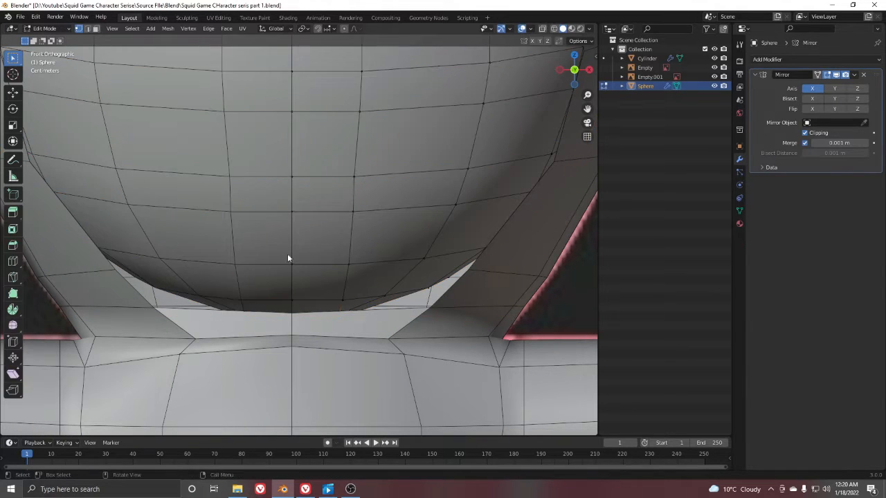
# Add a vertical loop cut beside the mask's centre seam, slid towards the seam by a factor of about 0.58.
pyautogui.press('Tab')
pyautogui.press('Tab')
pyautogui.hotkey('ctrl', 'r')
pyautogui.click(306, 277)
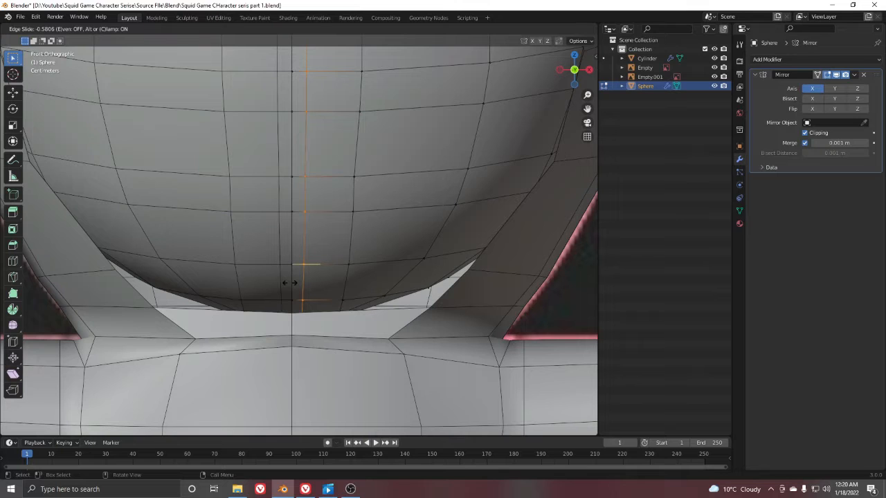
pyautogui.click(290, 283)
pyautogui.press('Tab')
pyautogui.press('Tab')
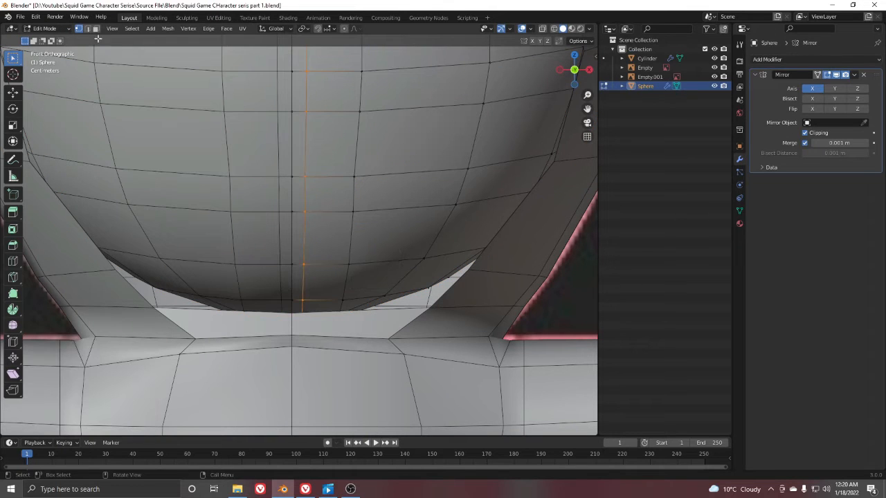
# Select the column of faces beside the new loop, from the mask's bottom edge up to the horizontal band.
pyautogui.click(97, 29)
pyautogui.click(317, 294)
pyautogui.click(319, 308)
pyautogui.keyDown('shift'); pyautogui.click(324, 291); pyautogui.keyUp('shift')
pyautogui.keyDown('shift'); pyautogui.click(328, 242); pyautogui.keyUp('shift')
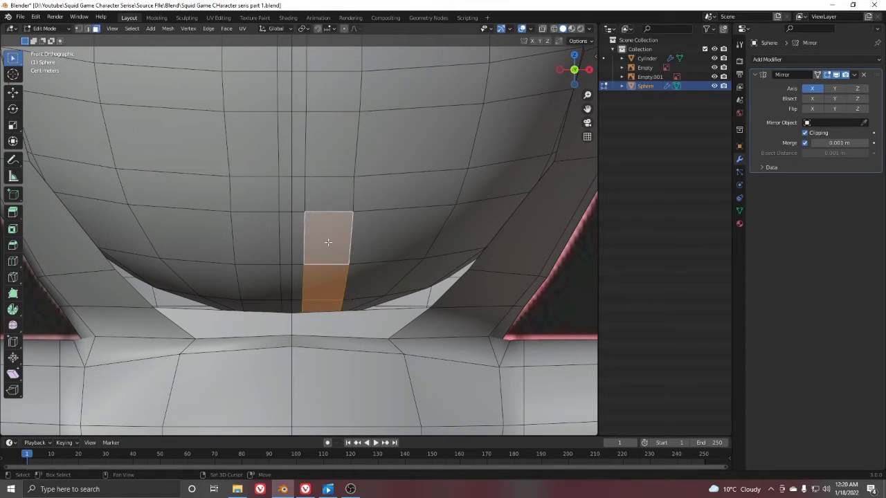
pyautogui.keyDown('shift'); pyautogui.click(326, 195); pyautogui.keyUp('shift')
# Add the horizontal band's face loop to the selection, checking its position against the side reference.
pyautogui.moveTo(360, 197)
pyautogui.keyDown('shift'); pyautogui.mouseDown(button='middle')
pyautogui.moveTo(367, 260)
pyautogui.moveTo(376, 237)
pyautogui.moveTo(419, 218)
pyautogui.mouseUp(button='middle'); pyautogui.keyUp('shift')
pyautogui.press('KP_3')
pyautogui.press('z')
pyautogui.click(212, 254)
pyautogui.press('z')
pyautogui.click(327, 250)
pyautogui.keyDown('alt'); pyautogui.keyDown('shift'); pyautogui.click(354, 201); pyautogui.keyUp('shift'); pyautogui.keyUp('alt')
# Duplicate the selected faces in place, separate them into their own object, and select that strip in Object Mode.
pyautogui.moveTo(346, 188); pyautogui.dragTo(355, 250, button='middle')
pyautogui.hotkey('shift', 'd')
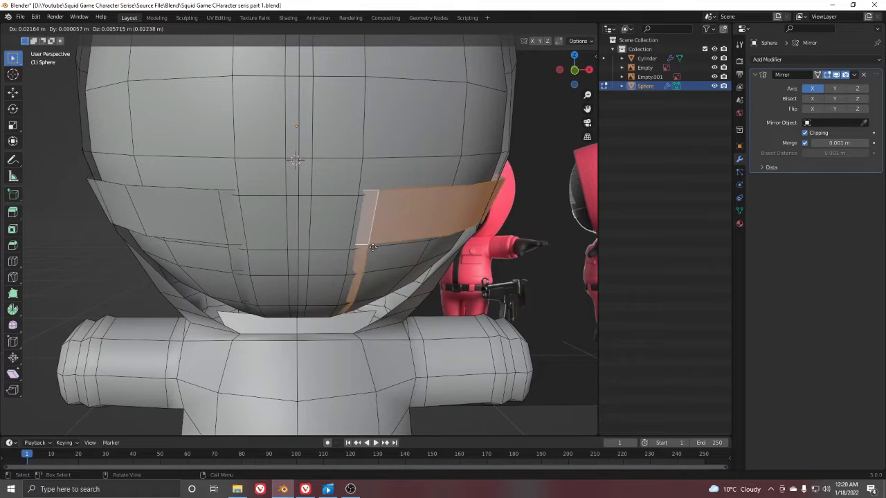
pyautogui.rightClick(366, 240)
pyautogui.press('p')
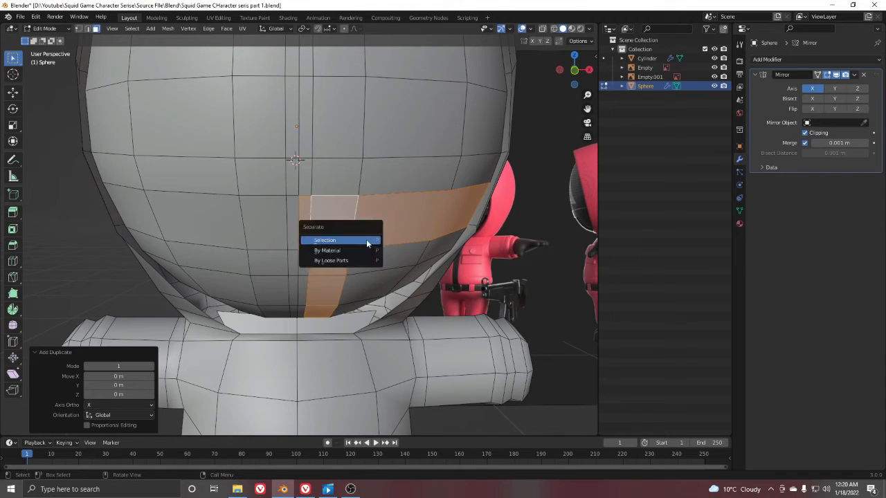
pyautogui.click(366, 239)
pyautogui.hotkey('ctrl', 'Tab')
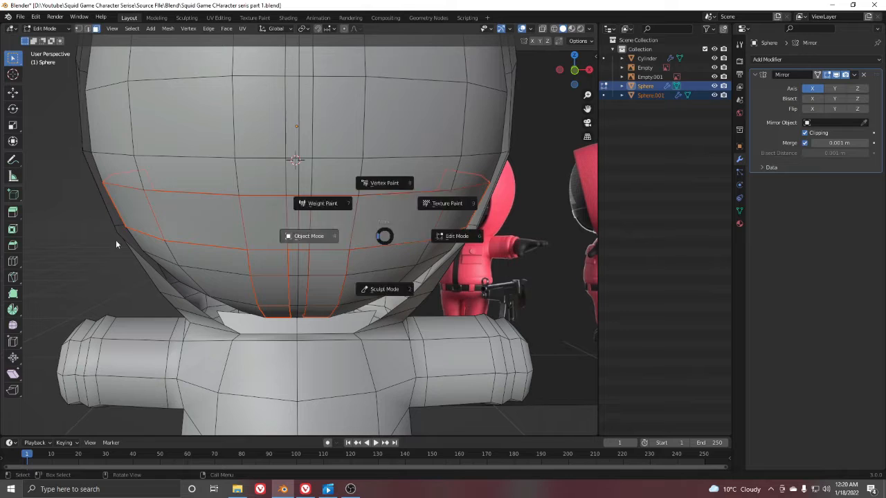
pyautogui.click(344, 235)
pyautogui.click(329, 255)
pyautogui.press('g')
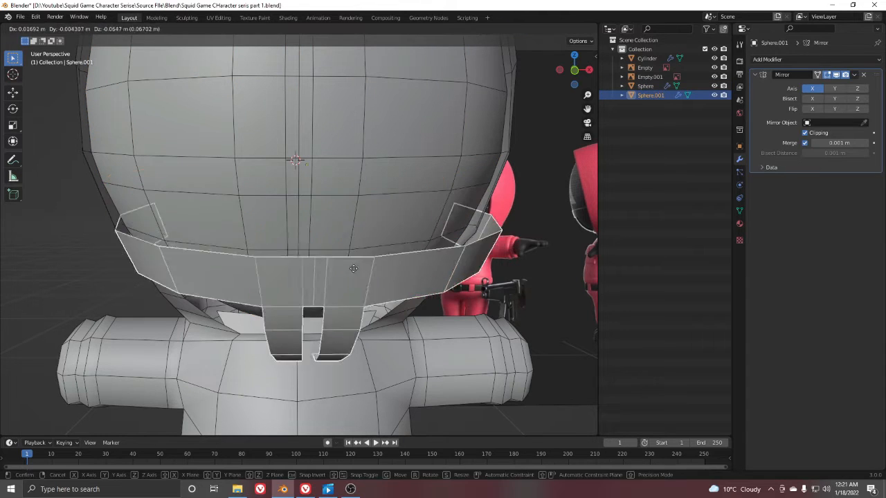
pyautogui.rightClick(431, 260)
pyautogui.scroll(1, 432, 265)
pyautogui.moveTo(431, 264); pyautogui.dragTo(357, 246, button='middle')
pyautogui.scroll(-3, 374, 222)
pyautogui.press('g')
pyautogui.rightClick(341, 228)
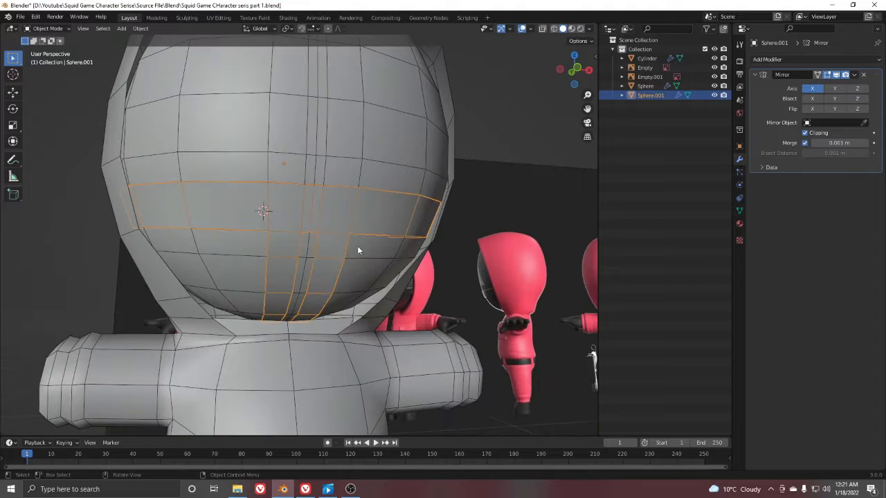
# Apply the strip's rotation and scale, and add a Solidify modifier to it.
pyautogui.hotkey('ctrl', 'a')
pyautogui.click(357, 246)
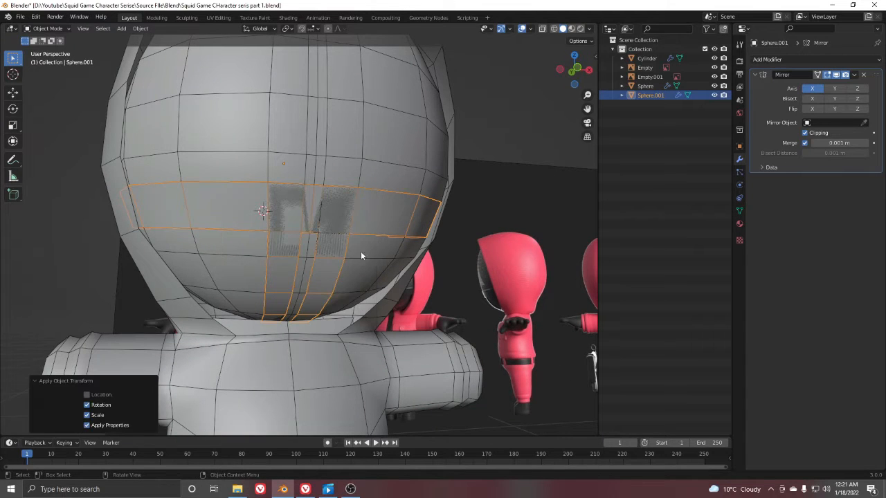
pyautogui.click(797, 58)
pyautogui.click(695, 218)
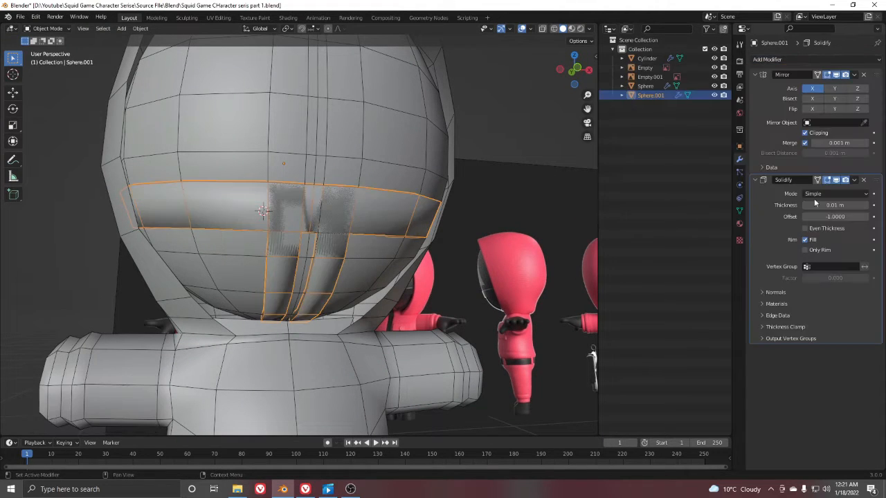
# Set the strip's Solidify thickness to -0.01 m and enable Auto Smooth at 30° for its normals.
pyautogui.moveTo(349, 242); pyautogui.dragTo(374, 284, button='middle')
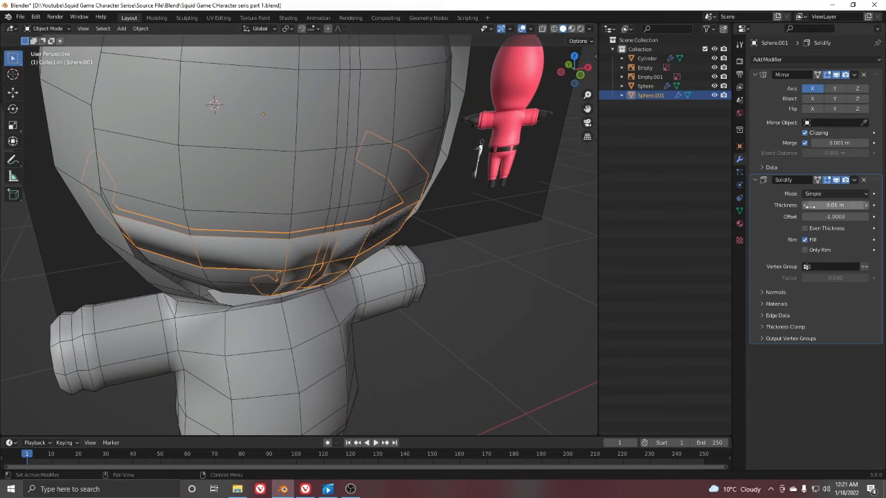
pyautogui.moveTo(807, 206); pyautogui.dragTo(796, 206)
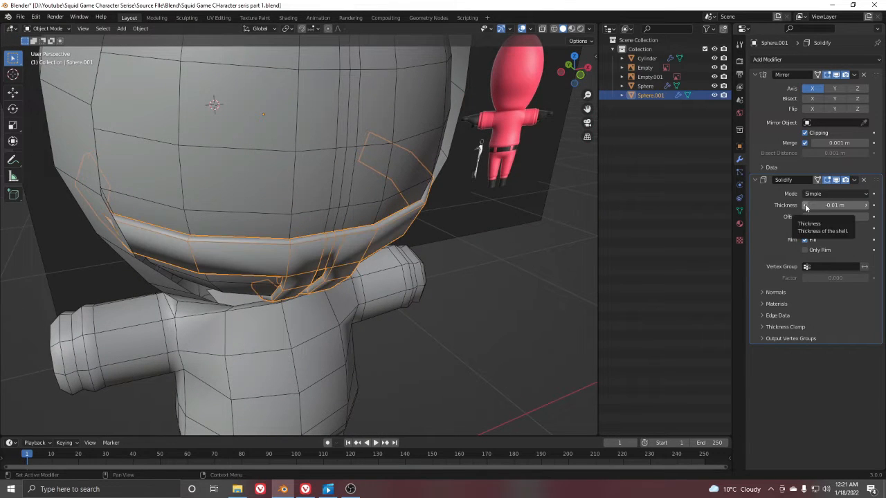
pyautogui.moveTo(457, 276); pyautogui.dragTo(526, 256, button='middle')
pyautogui.click(739, 211)
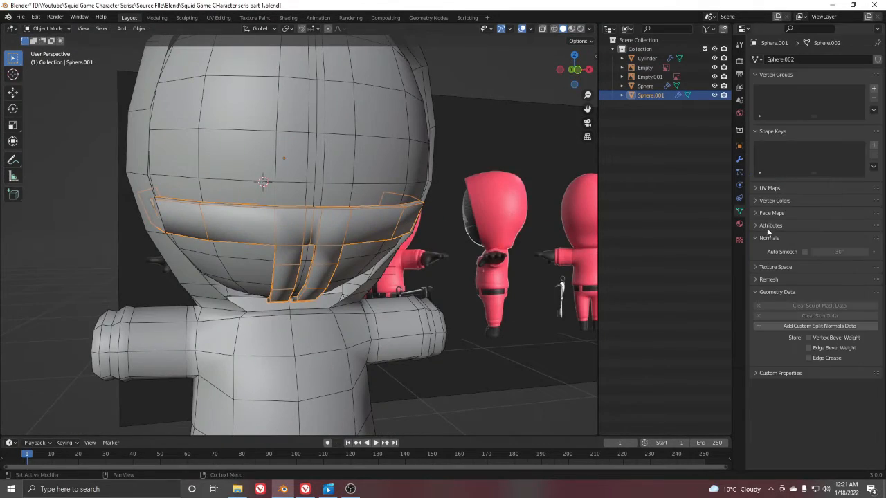
pyautogui.click(804, 253)
pyautogui.moveTo(297, 221)
pyautogui.mouseDown(button='middle')
pyautogui.moveTo(346, 220)
pyautogui.moveTo(394, 202)
pyautogui.moveTo(380, 212)
pyautogui.mouseUp(button='middle')
pyautogui.scroll(2, 349, 220)
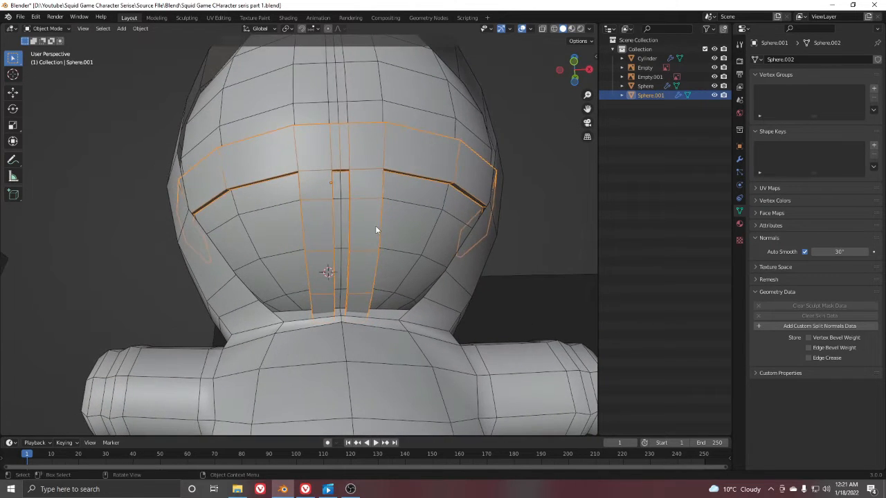
# Open the T-shaped strip for editing in front view with edge selection active.
pyautogui.press('KP_1')
pyautogui.press('Tab')
pyautogui.scroll(3, 366, 237)
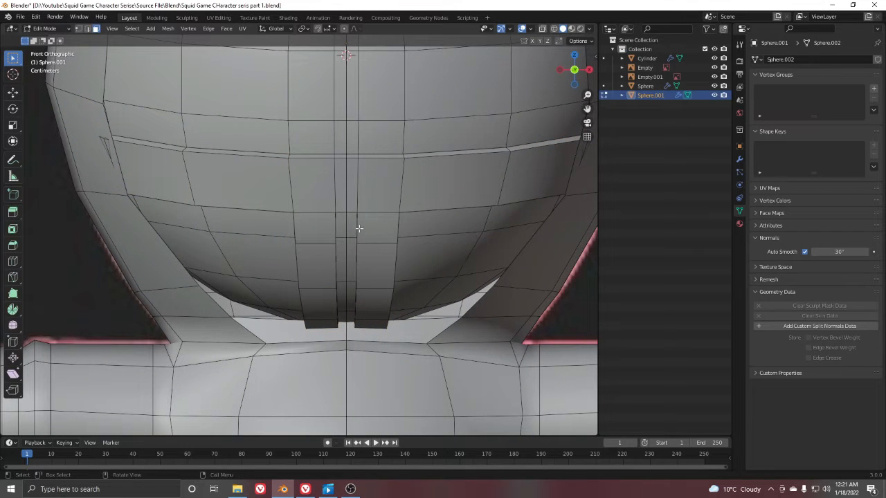
pyautogui.click(88, 28)
pyautogui.press('Tab')
pyautogui.click(355, 194)
pyautogui.click(344, 205)
pyautogui.press('Tab')
# Select the outer vertical edges of the strip's column, including through the band, and move them about 0.014 m outward along X.
pyautogui.moveTo(459, 263); pyautogui.dragTo(342, 261, button='middle')
pyautogui.keyDown('alt'); pyautogui.click(336, 260); pyautogui.keyUp('alt')
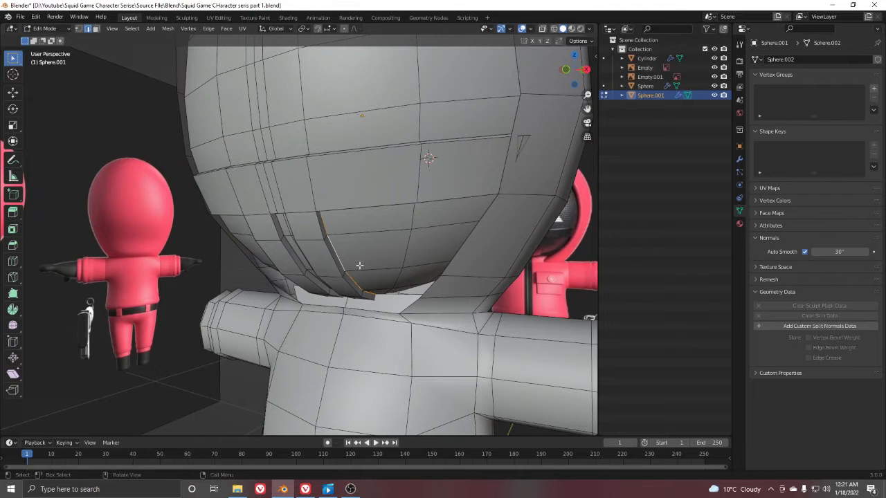
pyautogui.hotkey('shift', 'z')
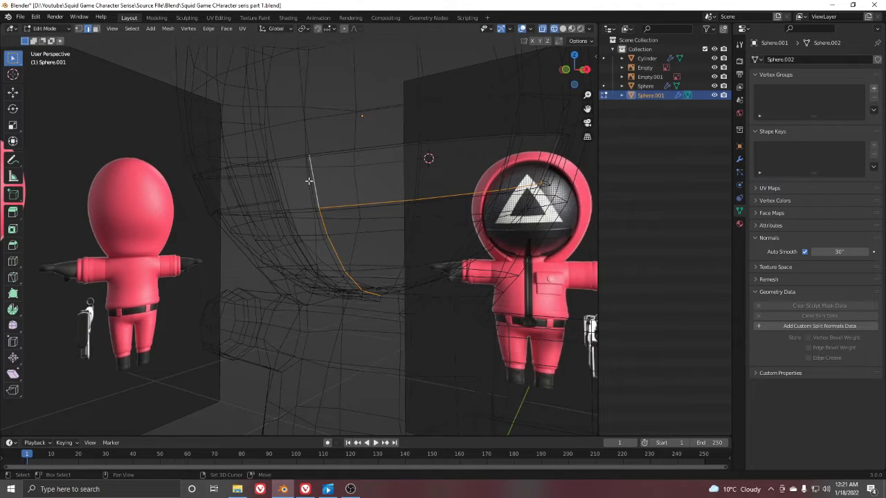
pyautogui.hotkey('shift', 'z')
pyautogui.hotkey('shift', 'z')
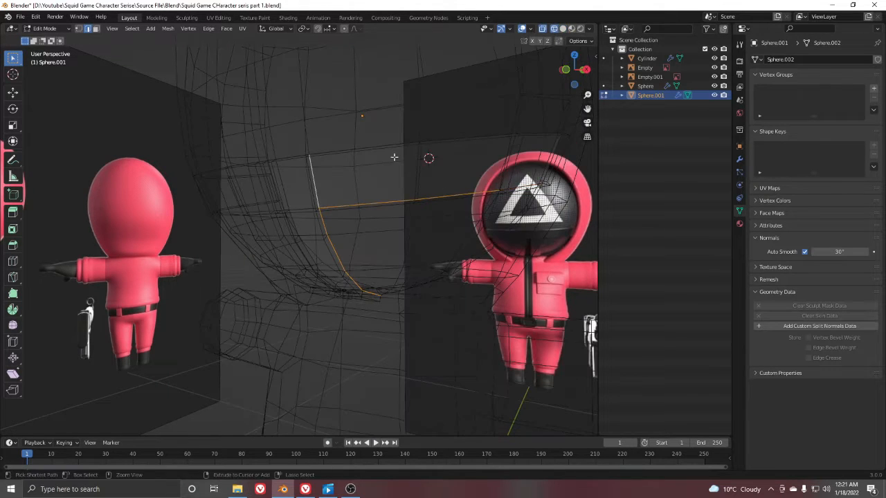
pyautogui.keyDown('ctrl'); pyautogui.moveTo(395, 157); pyautogui.dragTo(445, 210); pyautogui.keyUp('ctrl')
pyautogui.press('z')
pyautogui.click(402, 197)
pyautogui.press('KP_1')
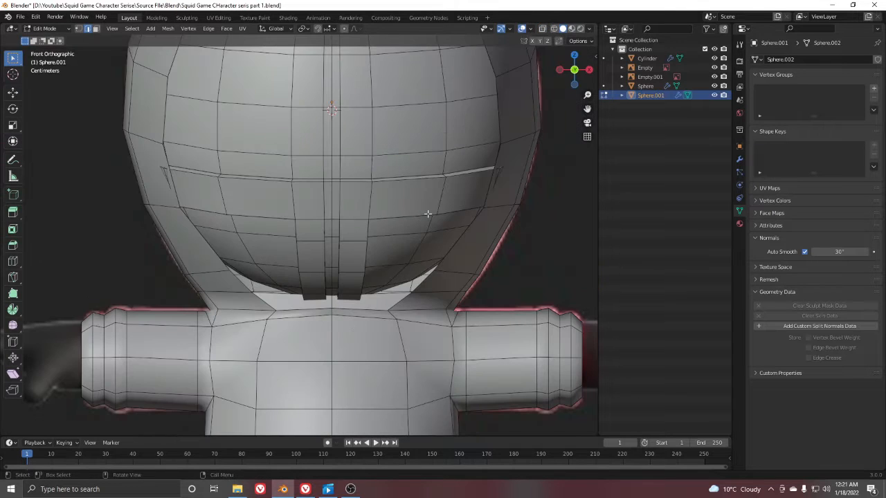
pyautogui.scroll(1, 426, 228)
pyautogui.press('g')
pyautogui.press('x')
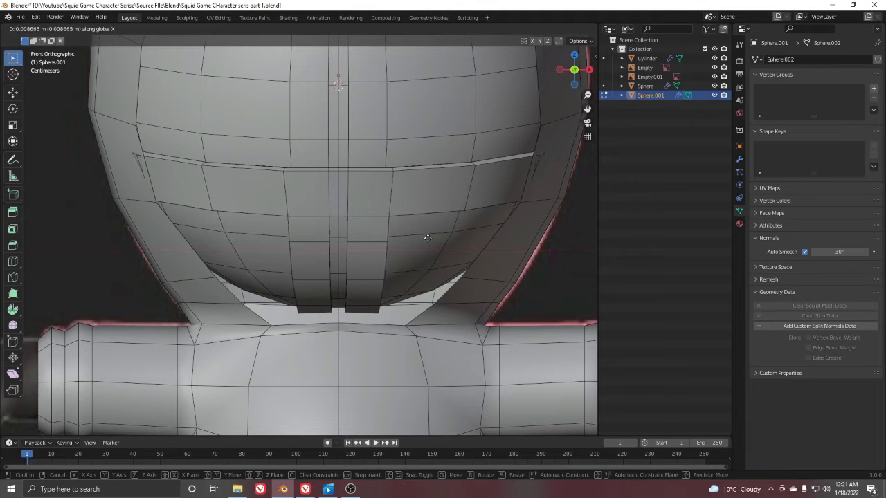
pyautogui.click(432, 239)
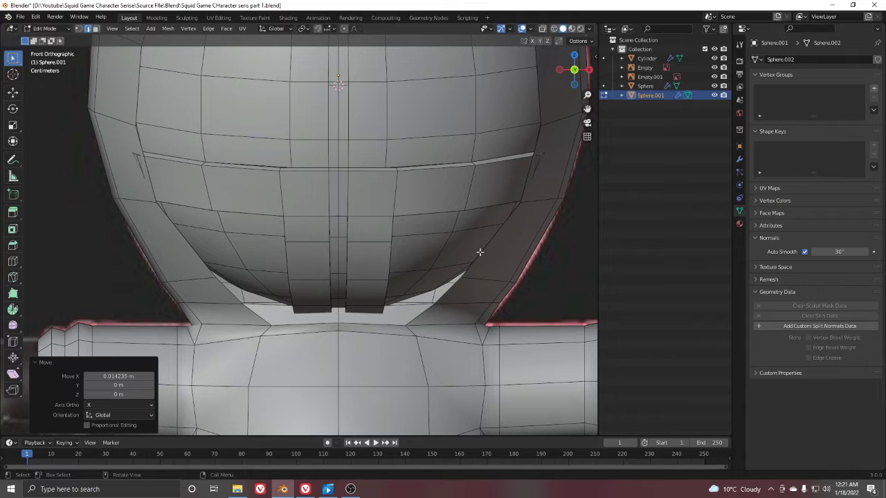
# Straighten the selected outer edges by scaling them to 0 along X.
pyautogui.press('s')
pyautogui.press('x')
pyautogui.rightClick(472, 254)
pyautogui.press('s')
pyautogui.press('x')
pyautogui.press('0')
pyautogui.press('Return')
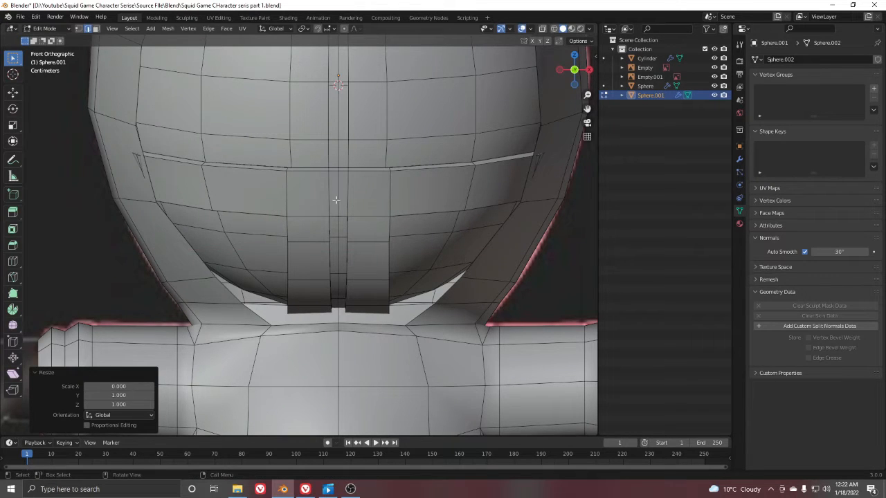
# Select the path of inner vertical edges from the strip's bottom up through the horizontal band.
pyautogui.click(349, 256)
pyautogui.moveTo(350, 256); pyautogui.dragTo(383, 250, button='middle')
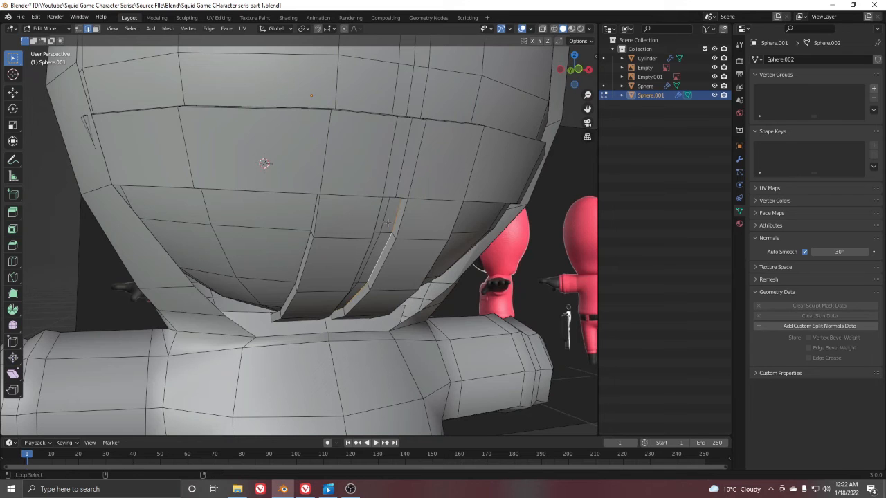
pyautogui.hotkey('shift', 'z')
pyautogui.keyDown('ctrl'); pyautogui.click(403, 177); pyautogui.keyUp('ctrl')
pyautogui.moveTo(403, 177); pyautogui.dragTo(372, 172, button='middle')
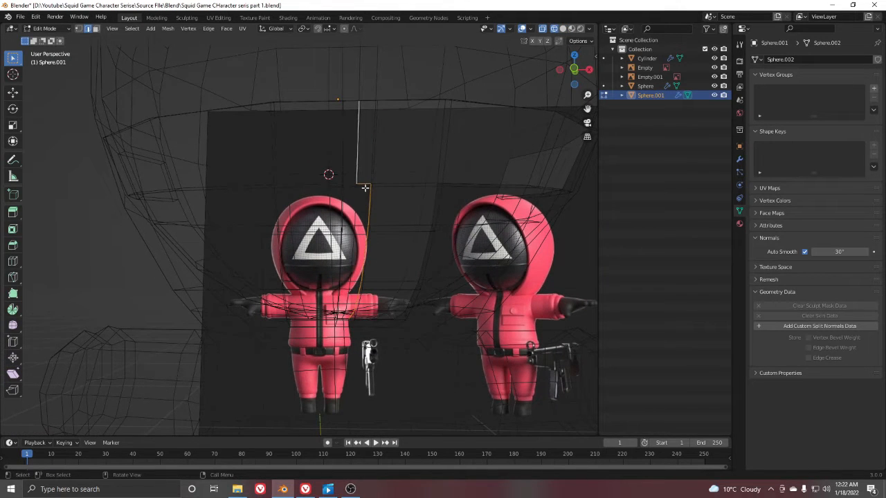
pyautogui.press('KP_1')
pyautogui.press('KP_Decimal')
pyautogui.hotkey('shift', 'z')
# Try to straighten the selected inner edge path by scaling it to 0 along X.
pyautogui.write('s')
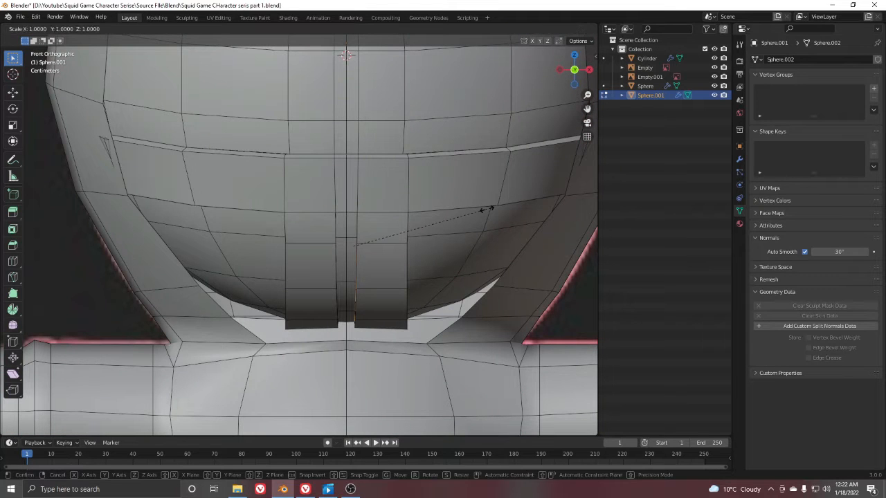
pyautogui.write('x')
pyautogui.write('0')
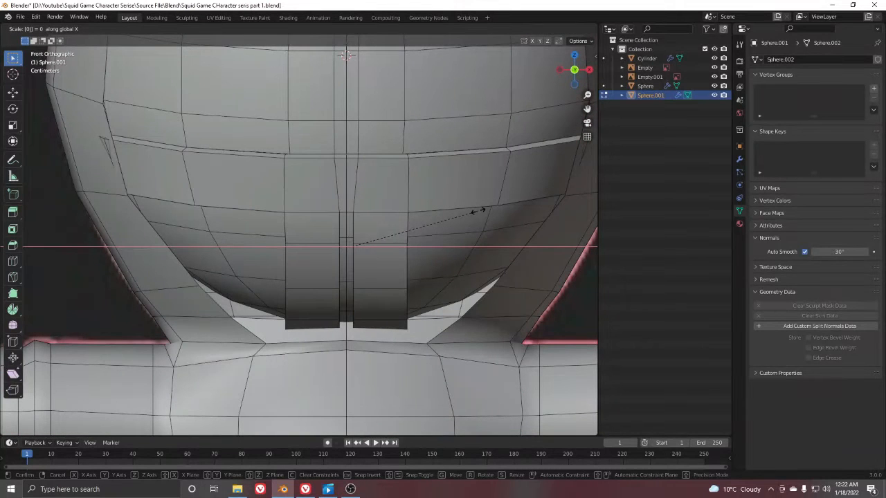
pyautogui.press('Return')
# Replace the centre-line edges in the selection with the band's inner vertical edge, and scale the column to 0 along X.
pyautogui.hotkey('shift', 'z')
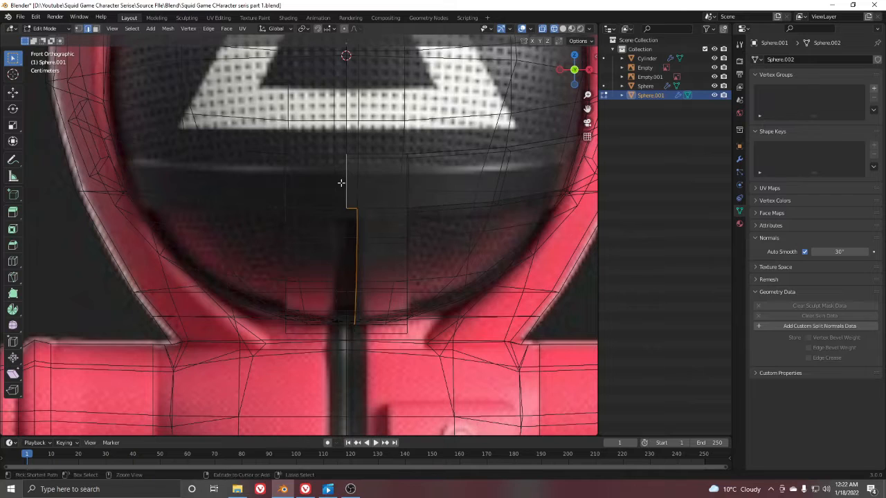
pyautogui.keyDown('ctrl'); pyautogui.moveTo(338, 175); pyautogui.dragTo(356, 220); pyautogui.keyUp('ctrl')
pyautogui.keyDown('shift'); pyautogui.click(357, 182); pyautogui.keyUp('shift')
pyautogui.press('z')
pyautogui.click(542, 224)
pyautogui.write('sx')
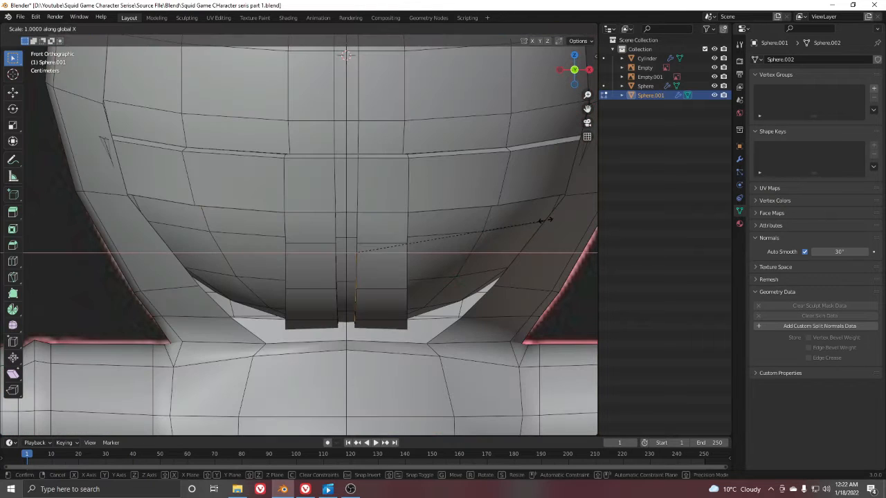
pyautogui.write('0')
pyautogui.press('Return')
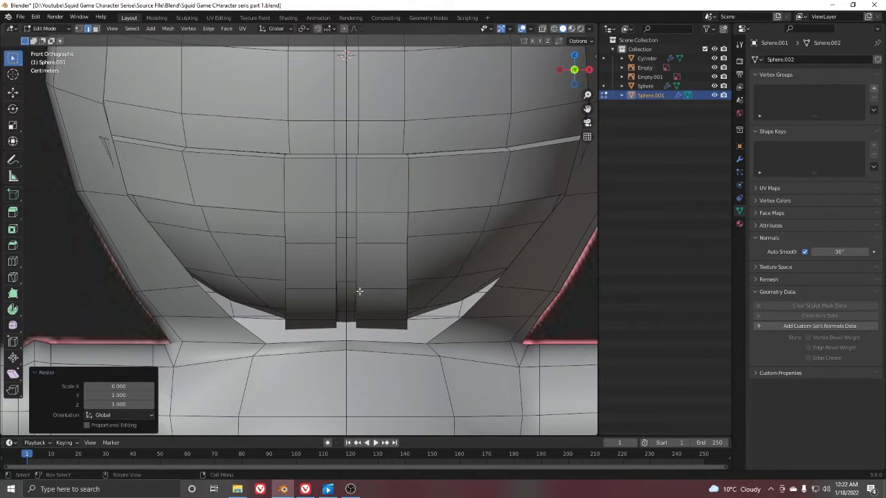
pyautogui.press('g')
pyautogui.press('z')
pyautogui.rightClick(371, 259)
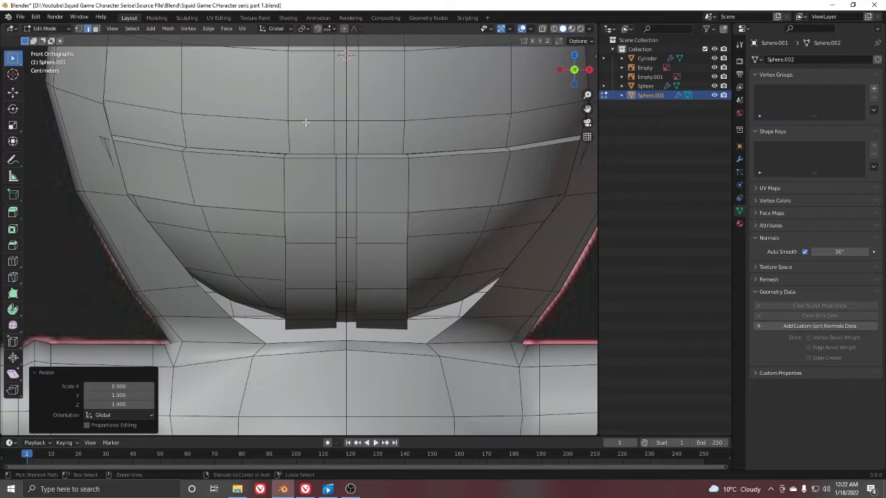
pyautogui.hotkey('ctrl', 'z')
pyautogui.press('z')
pyautogui.click(338, 191)
pyautogui.press('z')
pyautogui.click(405, 196)
pyautogui.press('g')
pyautogui.rightClick(416, 219)
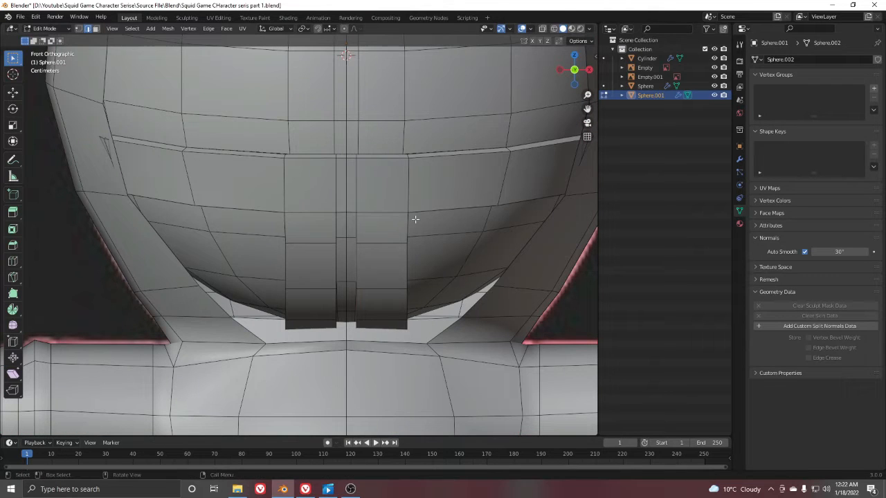
pyautogui.press('z')
pyautogui.click(274, 219)
pyautogui.press('z')
pyautogui.click(448, 241)
# Switch editing to the mask sphere and dissolve the extra vertical edge loop beside its centre line.
pyautogui.press('Tab')
pyautogui.moveTo(312, 250)
pyautogui.mouseDown(button='middle')
pyautogui.moveTo(432, 223)
pyautogui.moveTo(477, 200)
pyautogui.moveTo(350, 198)
pyautogui.moveTo(340, 261)
pyautogui.moveTo(302, 261)
pyautogui.mouseUp(button='middle')
pyautogui.scroll(-6, 478, 200)
pyautogui.scroll(4, 350, 198)
pyautogui.click(350, 198)
pyautogui.scroll(2, 303, 261)
pyautogui.press('Tab')
pyautogui.click(348, 233)
pyautogui.keyDown('alt'); pyautogui.click(349, 233); pyautogui.keyUp('alt')
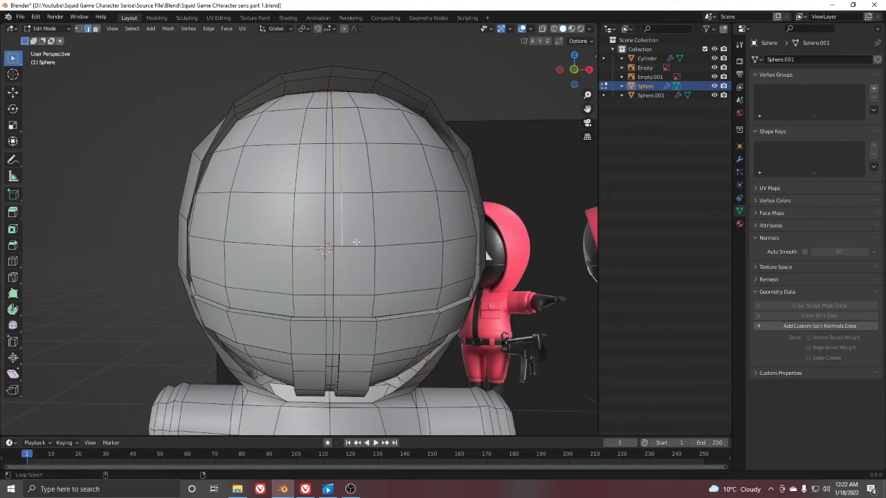
pyautogui.moveTo(357, 243); pyautogui.dragTo(359, 218, button='middle')
pyautogui.scroll(2, 359, 219)
pyautogui.keyDown('shift'); pyautogui.moveTo(359, 219); pyautogui.dragTo(392, 288, button='middle'); pyautogui.keyUp('shift')
pyautogui.press('x')
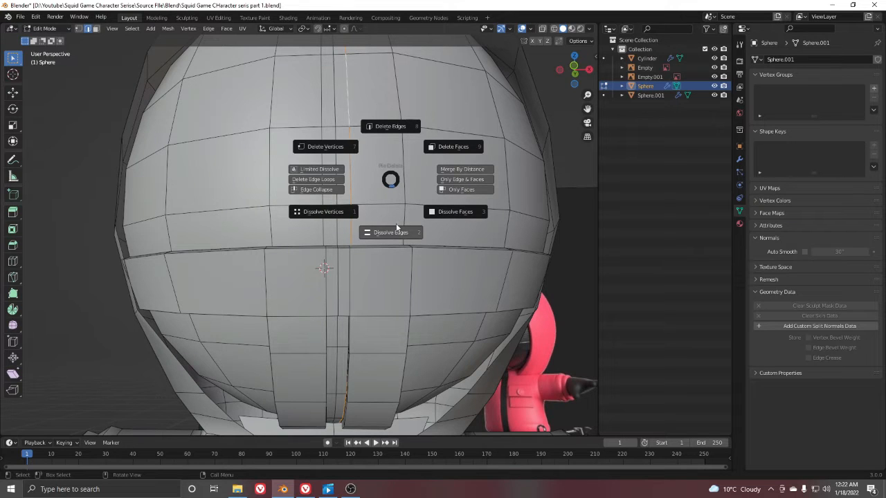
pyautogui.click(404, 233)
pyautogui.click(402, 235)
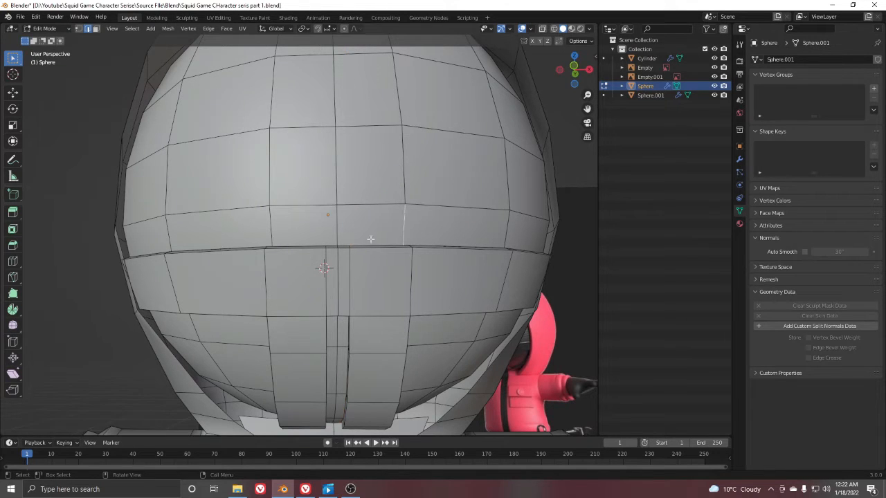
# Return the mask to Object Mode, hide the wireframe overlay, and select the strip to check its shape.
pyautogui.scroll(-4, 370, 239)
pyautogui.press('Tab')
pyautogui.moveTo(369, 240); pyautogui.dragTo(446, 238, button='middle')
pyautogui.click(263, 210)
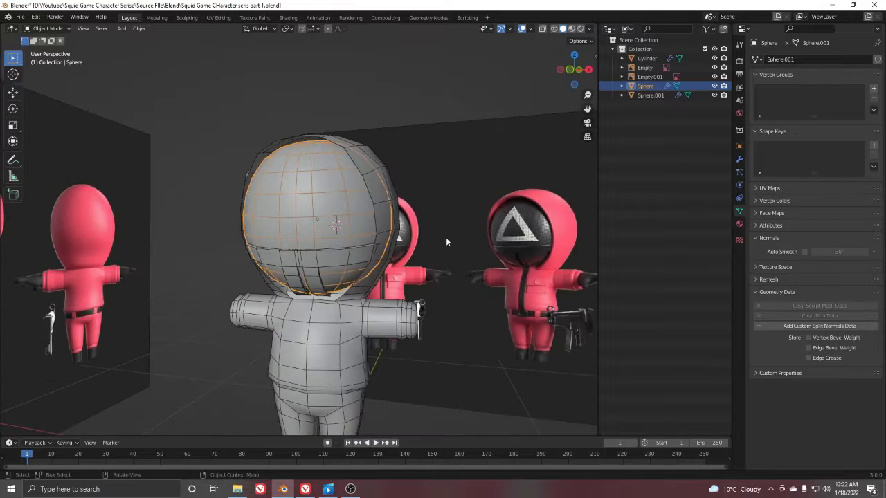
pyautogui.hotkey('shift', 'z')
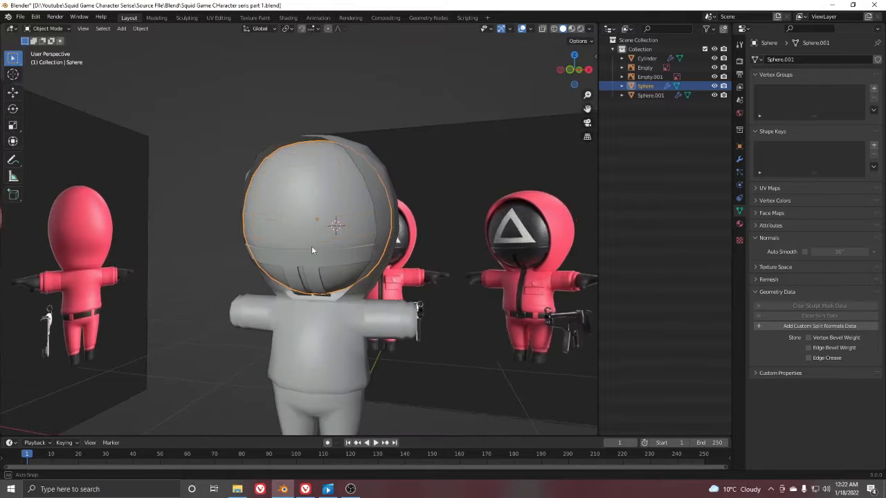
pyautogui.moveTo(311, 246)
pyautogui.mouseDown(button='middle')
pyautogui.moveTo(366, 232)
pyautogui.moveTo(346, 225)
pyautogui.moveTo(313, 247)
pyautogui.moveTo(280, 238)
pyautogui.moveTo(321, 243)
pyautogui.mouseUp(button='middle')
pyautogui.click(342, 260)
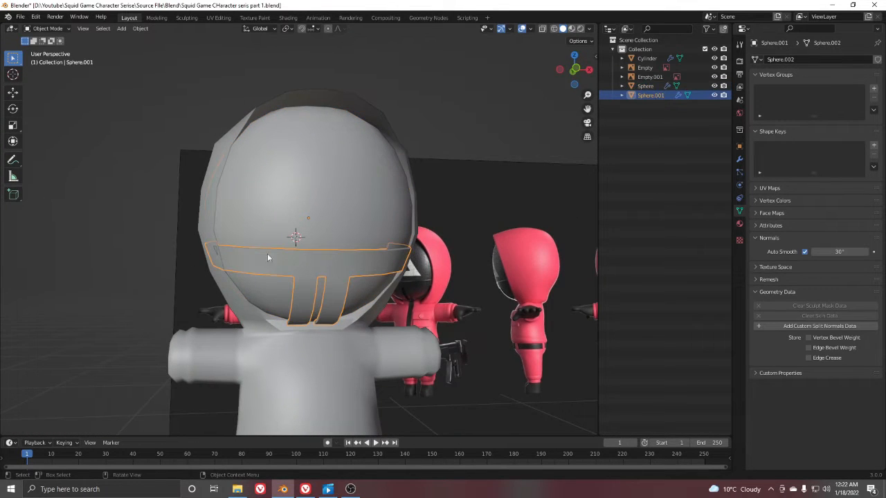
pyautogui.scroll(1, 268, 254)
pyautogui.moveTo(270, 254); pyautogui.dragTo(443, 245, button='middle')
pyautogui.scroll(1, 329, 250)
# Move the hood opening's side edge beside the mask band slightly outward along X, and return to Object Mode.
pyautogui.click(464, 264)
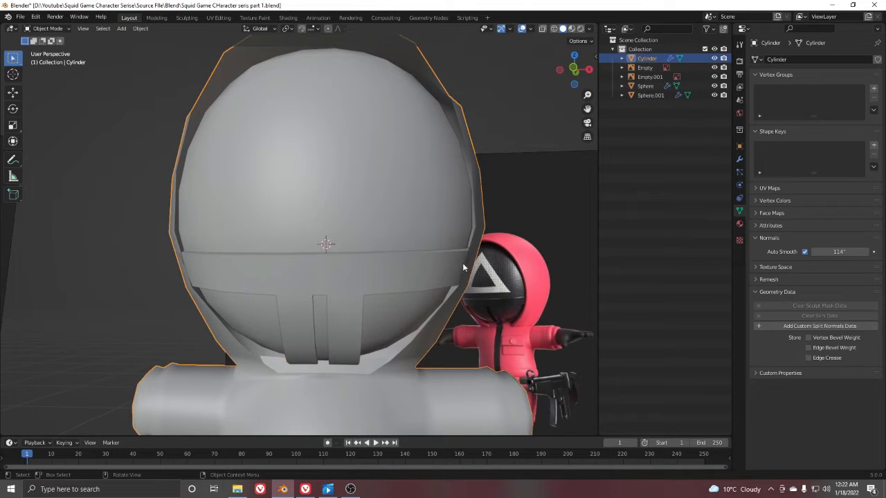
pyautogui.press('Tab')
pyautogui.scroll(1, 463, 266)
pyautogui.keyDown('shift'); pyautogui.moveTo(505, 272); pyautogui.dragTo(409, 276, button='middle'); pyautogui.keyUp('shift')
pyautogui.click(401, 266)
pyautogui.scroll(-1, 417, 272)
pyautogui.press('g')
pyautogui.press('x')
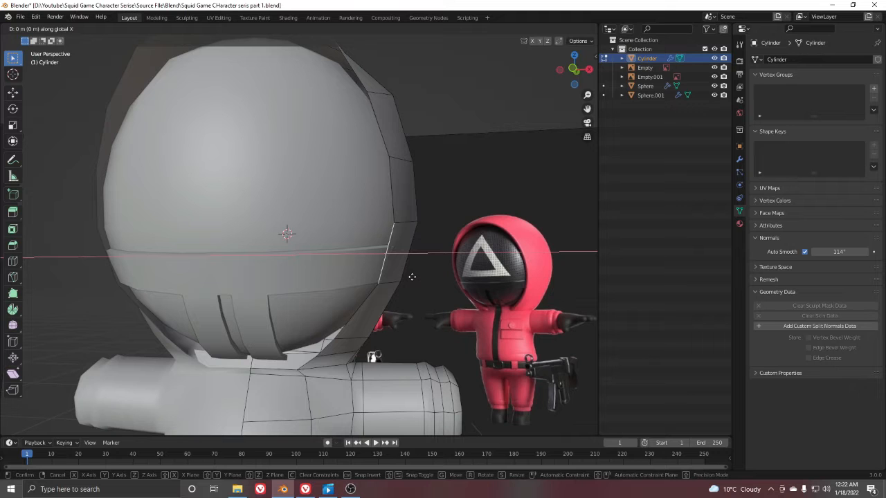
pyautogui.click(415, 278)
pyautogui.press('Tab')
# Open the body for editing in front view and compare its waist edges with the belt in the reference.
pyautogui.scroll(-5, 388, 249)
pyautogui.moveTo(374, 234); pyautogui.dragTo(404, 264, button='middle')
pyautogui.press('KP_1')
pyautogui.scroll(2, 305, 375)
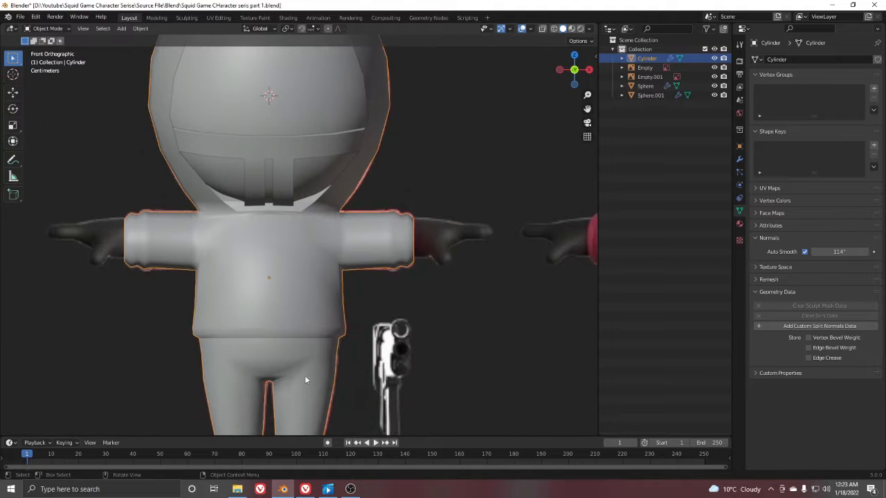
pyautogui.keyDown('shift'); pyautogui.moveTo(308, 341); pyautogui.dragTo(346, 249, button='middle'); pyautogui.keyUp('shift')
pyautogui.scroll(3, 349, 252)
pyautogui.press('Tab')
pyautogui.keyDown('shift'); pyautogui.moveTo(429, 289); pyautogui.dragTo(407, 251, button='middle'); pyautogui.keyUp('shift')
pyautogui.scroll(1, 406, 251)
pyautogui.press('z')
pyautogui.scroll(5, 486, 273)
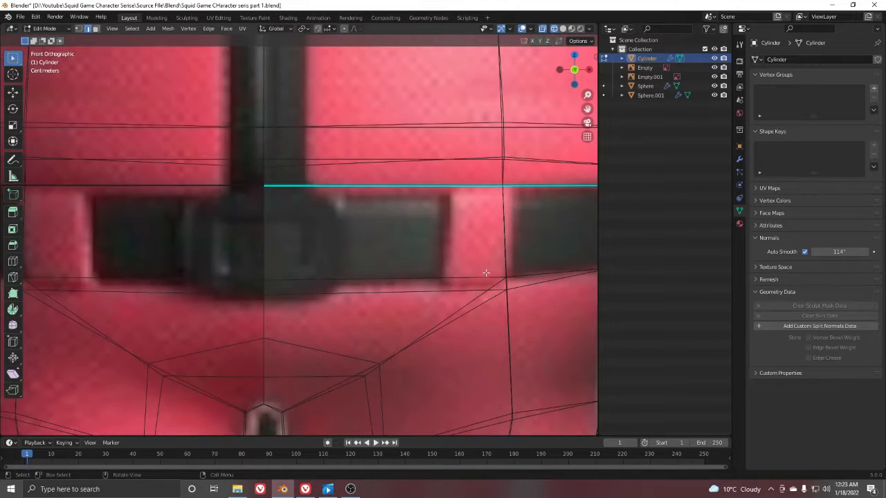
pyautogui.scroll(-4, 457, 252)
# Add an edge loop just above the body's lower belt line and scale it to 0.944.
pyautogui.hotkey('shift', 'z')
pyautogui.hotkey('ctrl', 'r')
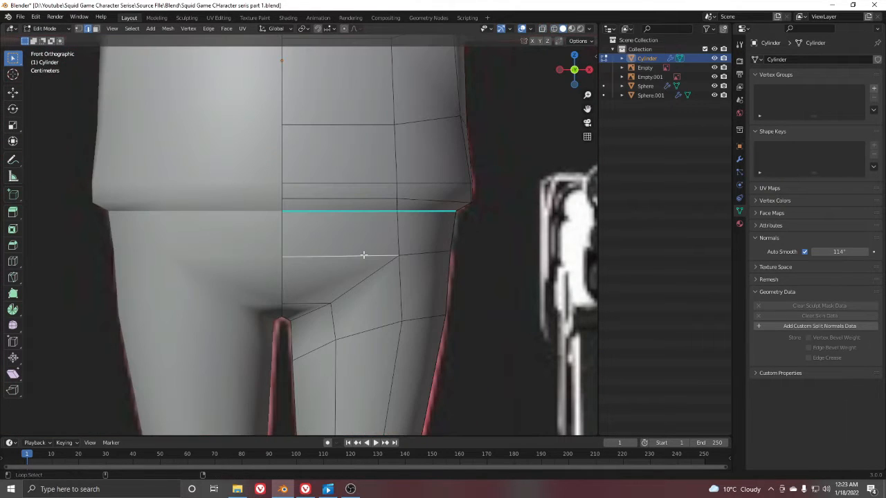
pyautogui.keyDown('alt'); pyautogui.click(362, 256); pyautogui.keyUp('alt')
pyautogui.keyDown('alt'); pyautogui.keyDown('shift'); pyautogui.click(421, 253); pyautogui.keyUp('shift'); pyautogui.keyUp('alt')
pyautogui.hotkey('shift', 'z')
pyautogui.scroll(1, 450, 265)
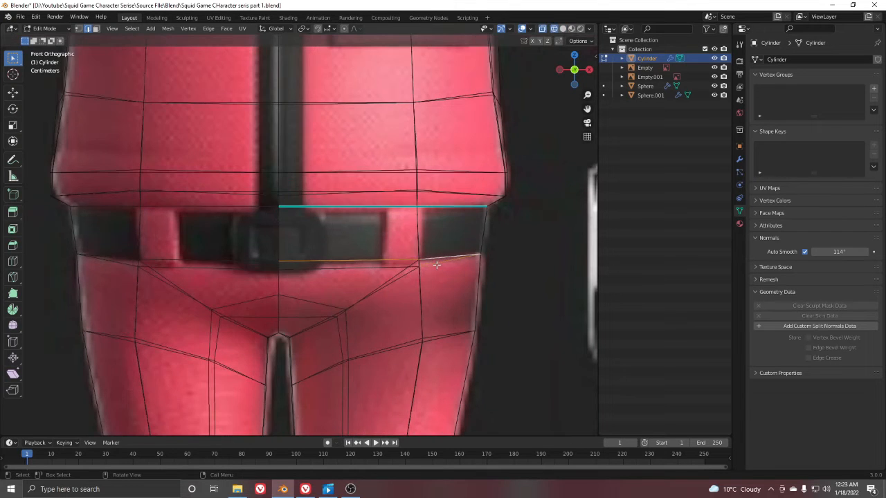
pyautogui.hotkey('shift', 'z')
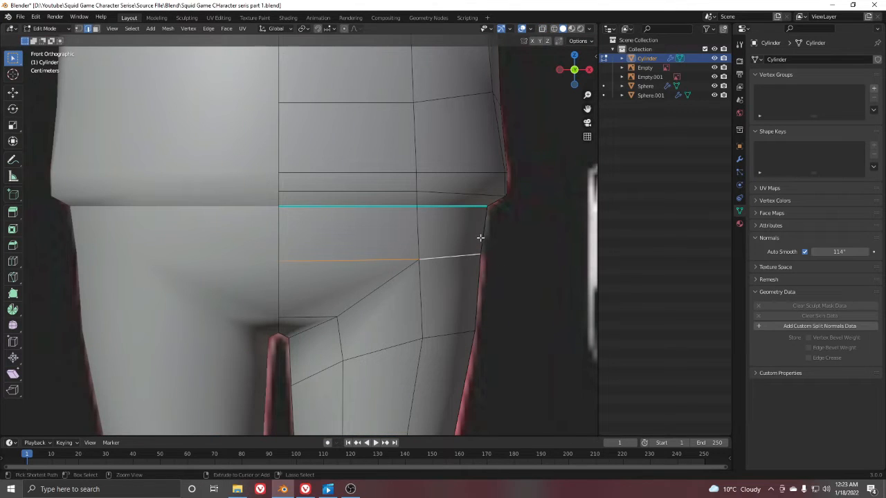
pyautogui.hotkey('ctrl', 'r')
pyautogui.click(481, 235)
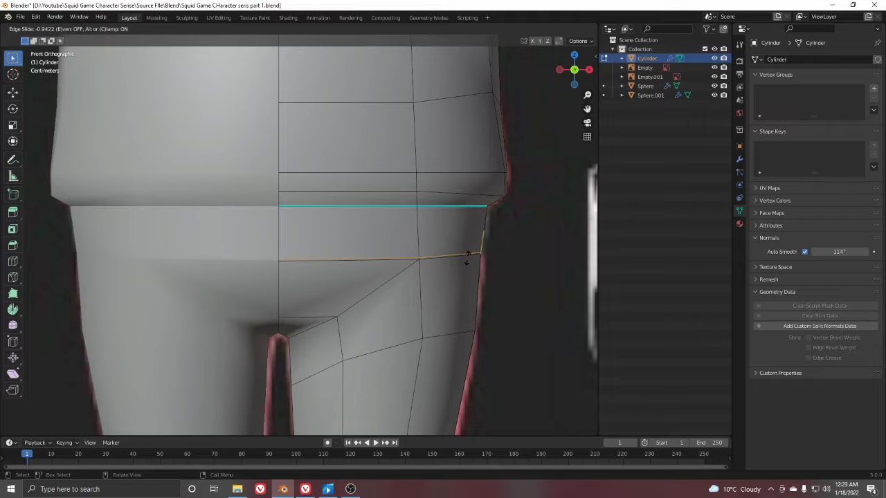
pyautogui.click(463, 253)
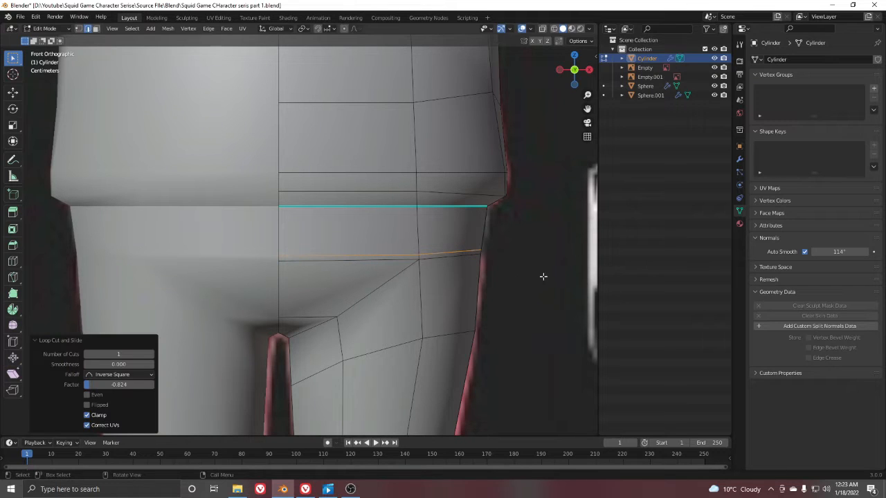
pyautogui.press('s')
pyautogui.click(533, 277)
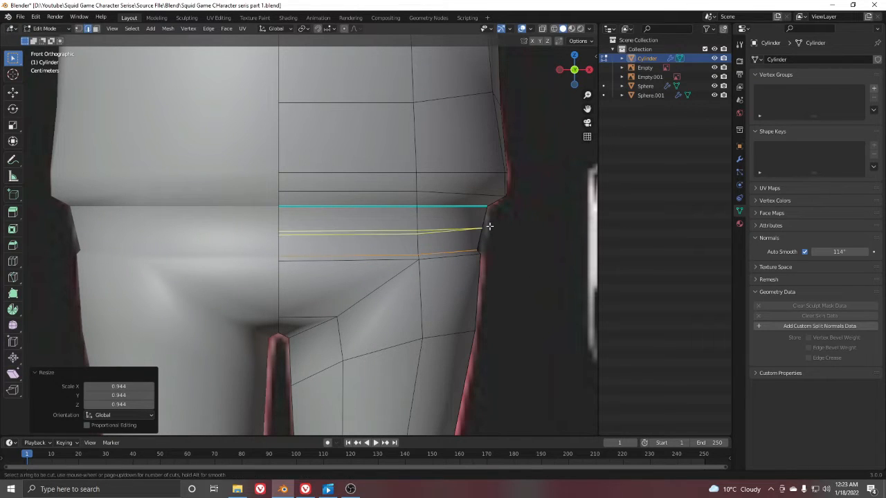
# Add an edge loop just below the body's upper belt line, scale it to about 0.945, and return to Object Mode.
pyautogui.click(488, 226)
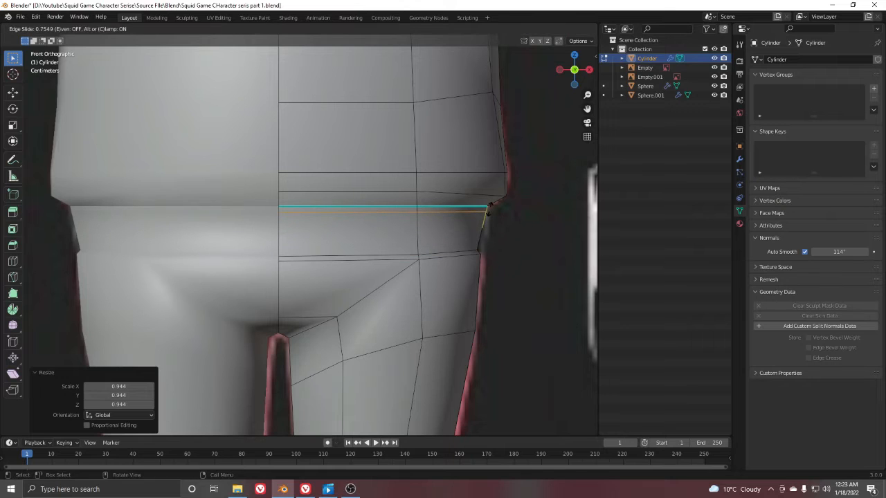
pyautogui.click(489, 208)
pyautogui.press('s')
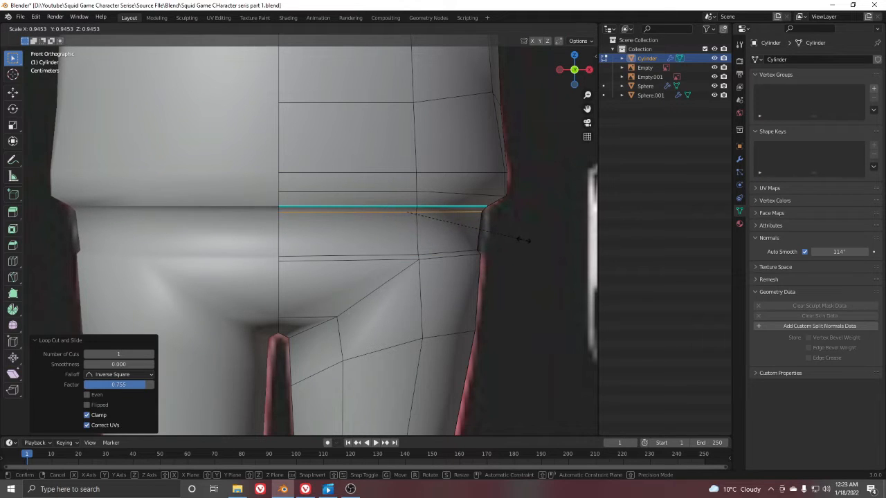
pyautogui.click(523, 240)
pyautogui.hotkey('ctrl', 'Tab')
pyautogui.click(433, 240)
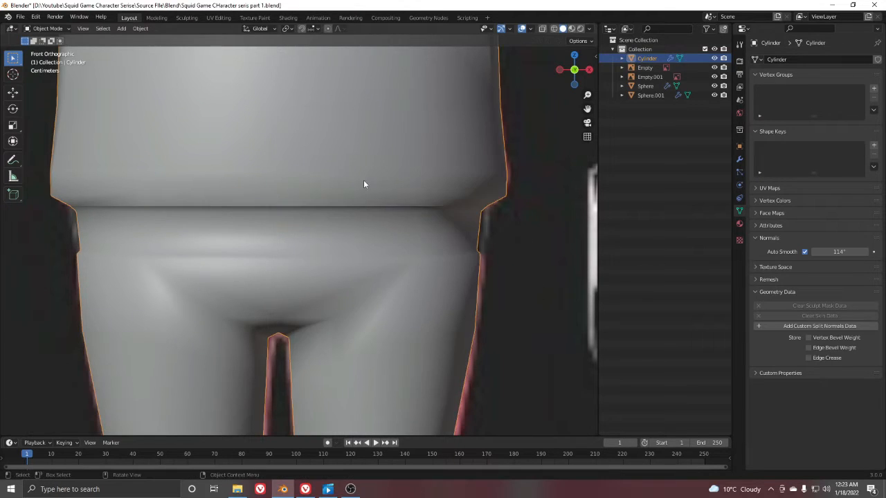
# Duplicate the waist's face ring in place, separate it into its own belt object, and select that object in Object Mode.
pyautogui.scroll(-2, 364, 180)
pyautogui.scroll(4, 437, 237)
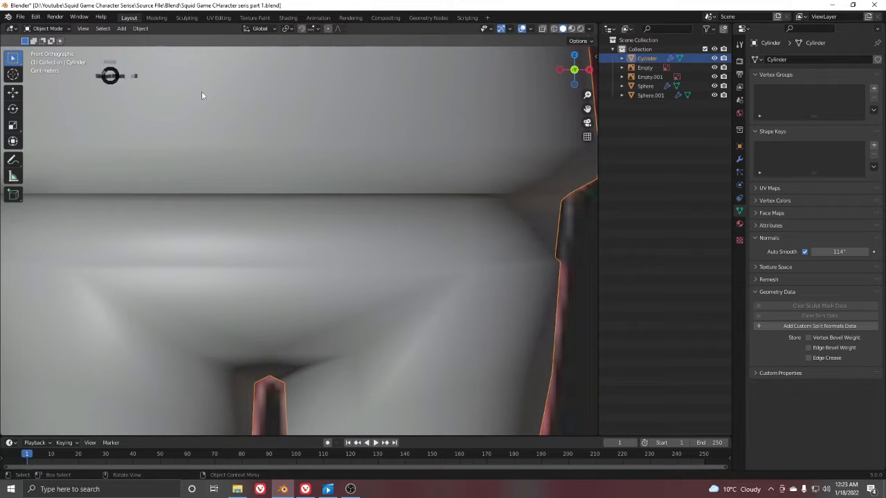
pyautogui.press('Tab')
pyautogui.keyDown('alt'); pyautogui.click(467, 243); pyautogui.keyUp('alt')
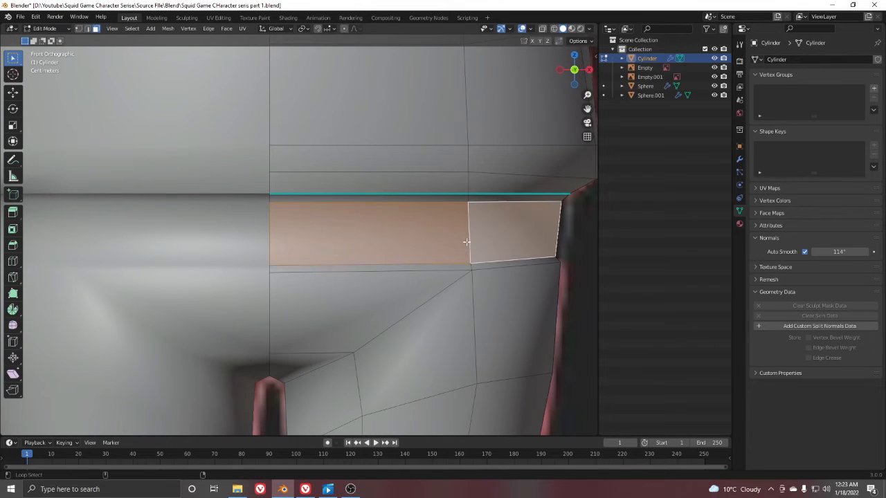
pyautogui.hotkey('shift', 'd')
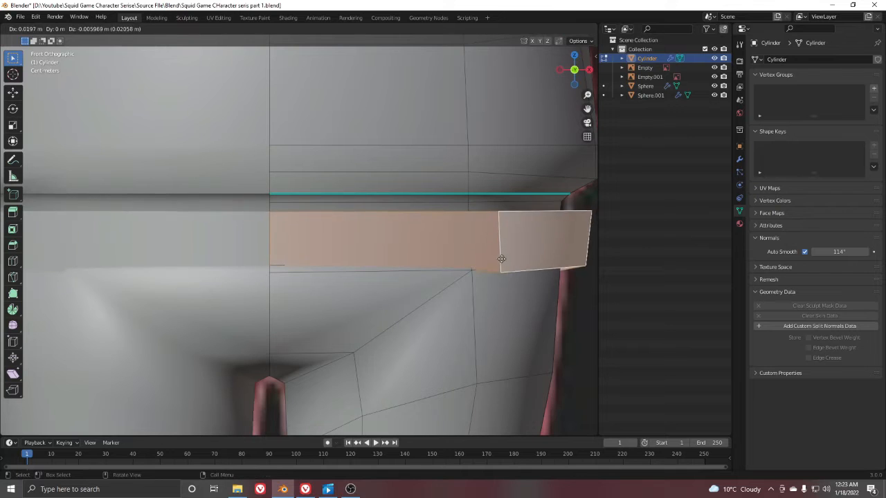
pyautogui.rightClick(492, 240)
pyautogui.press('p')
pyautogui.click(477, 236)
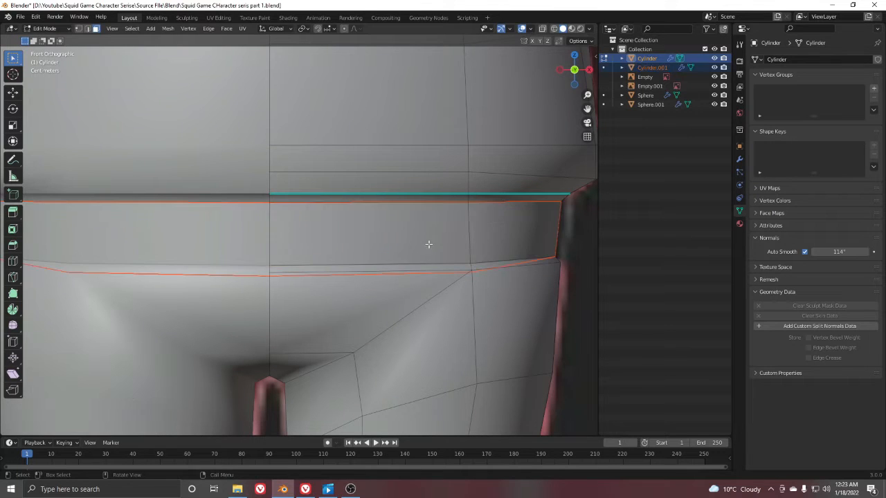
pyautogui.press('Tab')
pyautogui.click(460, 239)
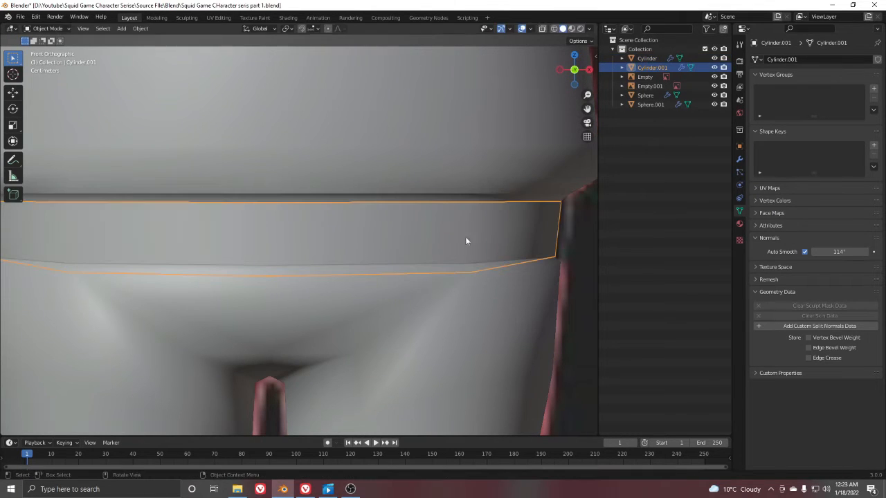
# Add a Solidify modifier to the belt and apply the belt's rotation and scale.
pyautogui.click(740, 158)
pyautogui.click(763, 60)
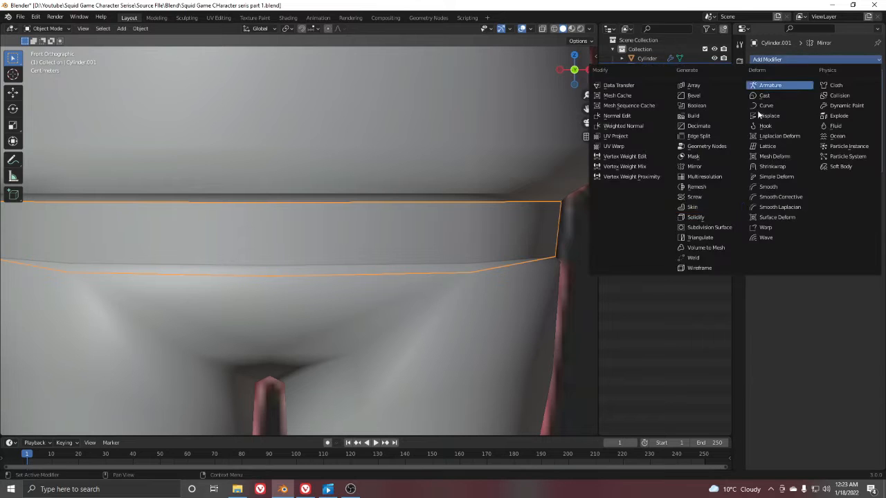
pyautogui.click(700, 217)
pyautogui.scroll(-6, 426, 212)
pyautogui.moveTo(379, 192); pyautogui.dragTo(390, 220, button='middle')
pyautogui.scroll(4, 390, 221)
pyautogui.hotkey('ctrl', 'a')
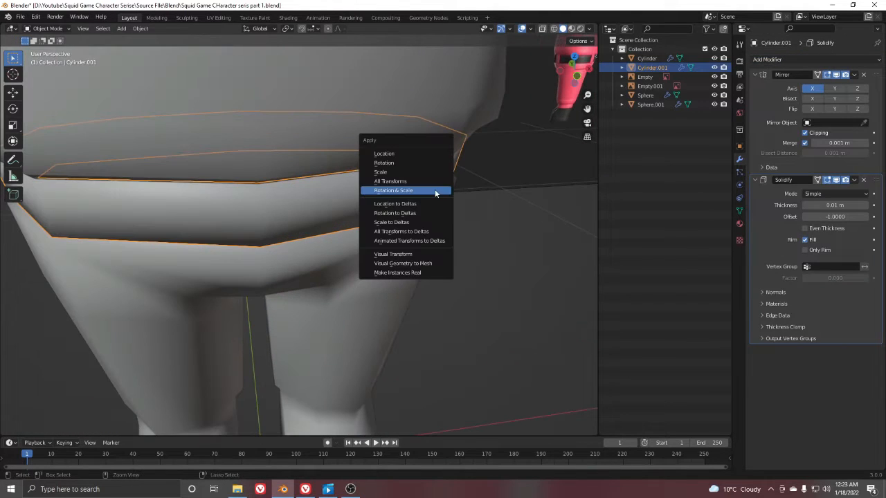
pyautogui.hotkey('ctrl', 'a')
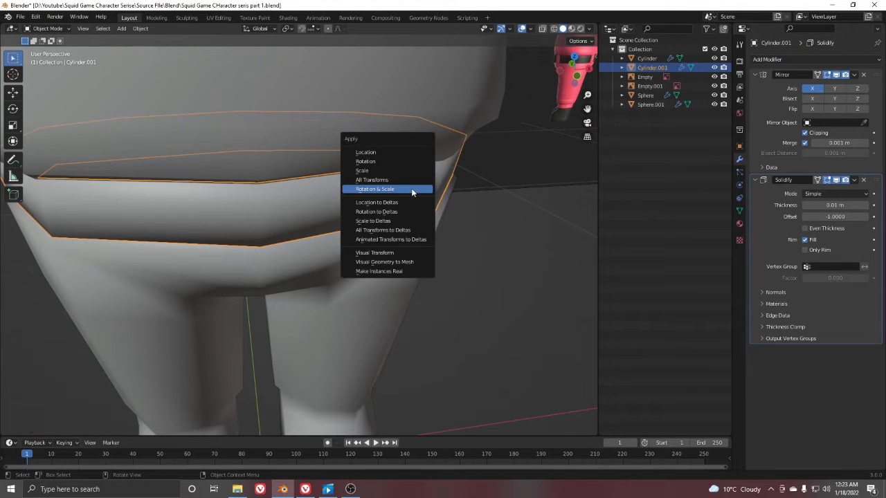
pyautogui.click(412, 192)
# Make the belt's Solidify thickness negative so it thickens outward, and check it from several angles.
pyautogui.scroll(-4, 416, 201)
pyautogui.moveTo(416, 208); pyautogui.dragTo(431, 248, button='middle')
pyautogui.scroll(3, 439, 200)
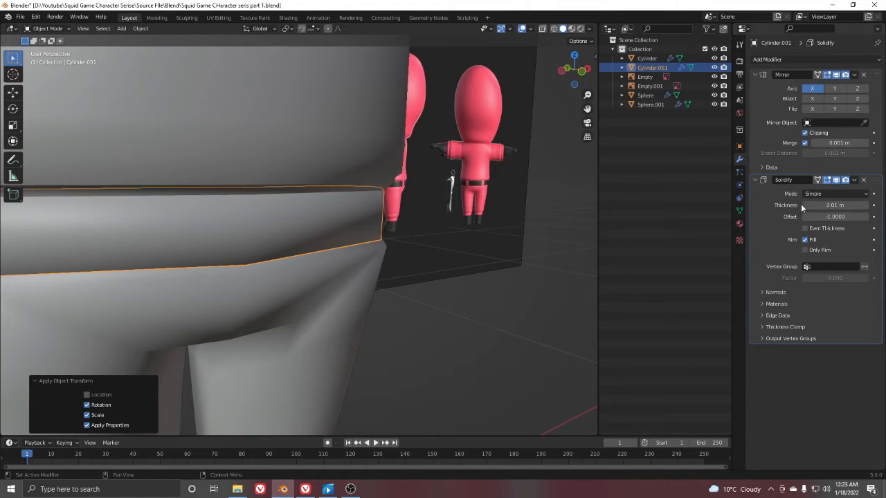
pyautogui.press('-')
pyautogui.scroll(4, 364, 267)
pyautogui.moveTo(364, 267); pyautogui.dragTo(285, 245, button='middle')
pyautogui.scroll(-4, 322, 224)
pyautogui.scroll(-3, 292, 233)
pyautogui.scroll(3, 342, 233)
pyautogui.scroll(-4, 331, 247)
pyautogui.scroll(5, 285, 245)
# Set the belt's Auto Smooth angle to 89.7° and check the shading around the waist.
pyautogui.click(739, 210)
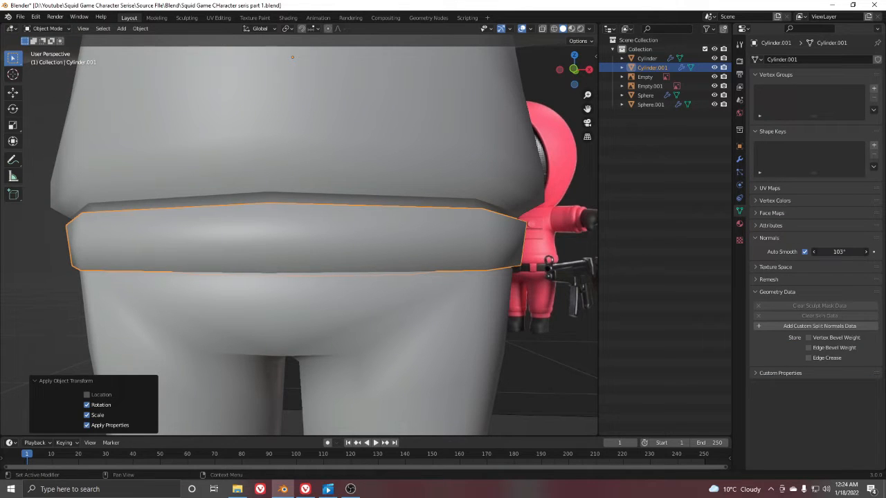
pyautogui.moveTo(839, 252); pyautogui.dragTo(830, 252)
pyautogui.scroll(-5, 419, 288)
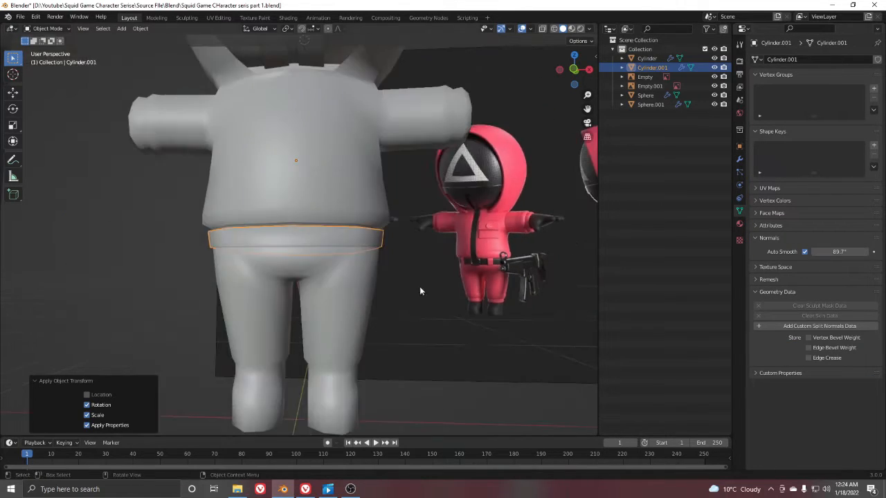
pyautogui.click(420, 288)
pyautogui.click(441, 404)
pyautogui.moveTo(504, 382); pyautogui.dragTo(417, 363, button='middle')
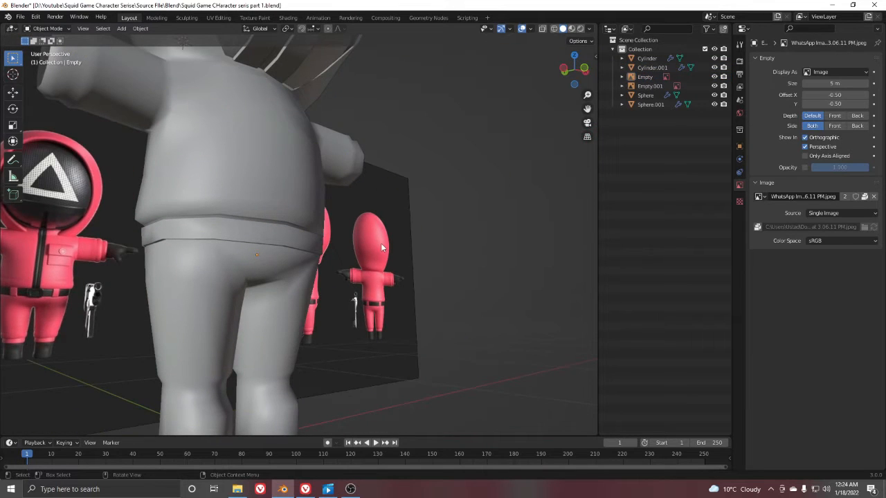
# Compare the belt with the reference in front view, and open the belt for editing.
pyautogui.press('KP_1')
pyautogui.press('z')
pyautogui.click(101, 216)
pyautogui.keyDown('shift'); pyautogui.moveTo(348, 202); pyautogui.dragTo(329, 221, button='middle'); pyautogui.keyUp('shift')
pyautogui.press('z')
pyautogui.click(397, 241)
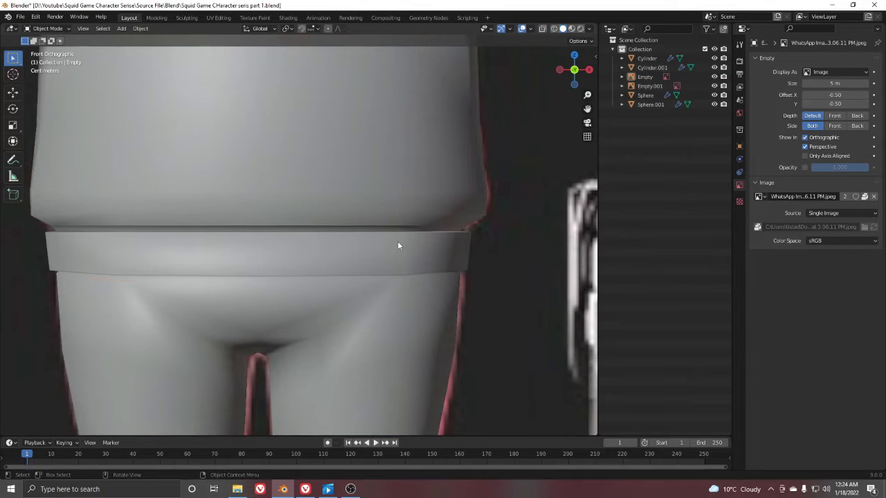
pyautogui.click(386, 244)
pyautogui.press('Tab')
pyautogui.press('z')
pyautogui.click(242, 225)
pyautogui.keyDown('shift'); pyautogui.moveTo(280, 234); pyautogui.dragTo(288, 251, button='middle'); pyautogui.keyUp('shift')
pyautogui.press('z')
pyautogui.click(346, 253)
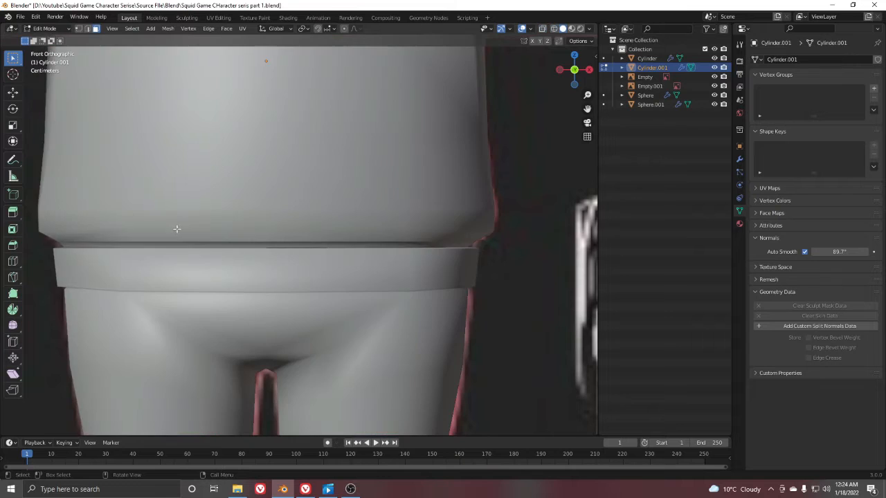
# Move the belt's upper vertices up about 0.005 m along Z to meet the jacket hem, and return to Object Mode.
pyautogui.scroll(-3, 177, 229)
pyautogui.press('z')
pyautogui.click(135, 198)
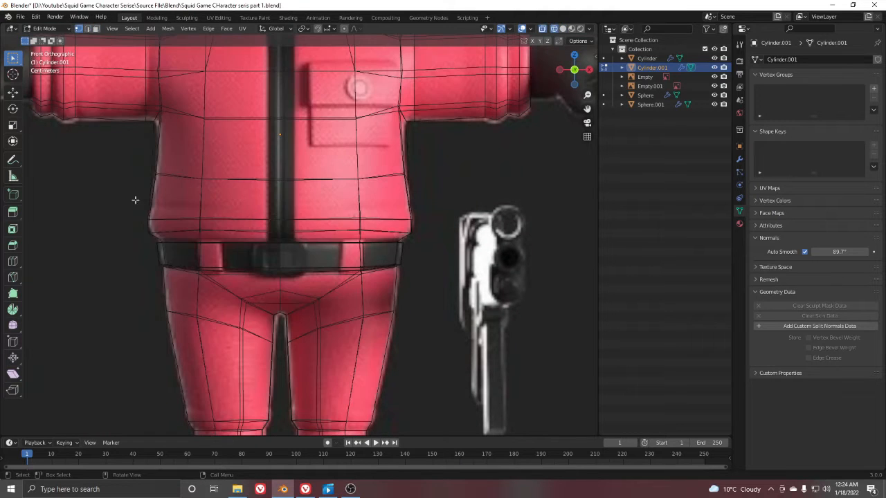
pyautogui.moveTo(122, 211); pyautogui.dragTo(434, 251)
pyautogui.press('z')
pyautogui.click(412, 256)
pyautogui.scroll(3, 412, 255)
pyautogui.press('g')
pyautogui.press('z')
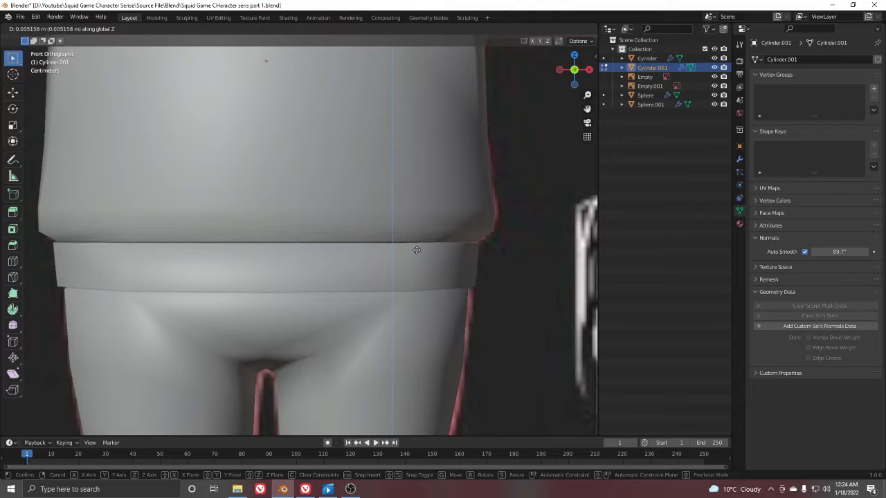
pyautogui.click(416, 251)
pyautogui.press('Tab')
# Examine the belt's fit against the reference's belt and loops in wireframe, and its underside in solid view.
pyautogui.scroll(-6, 346, 255)
pyautogui.press('z')
pyautogui.click(276, 266)
pyautogui.scroll(4, 351, 253)
pyautogui.press('z')
pyautogui.click(417, 287)
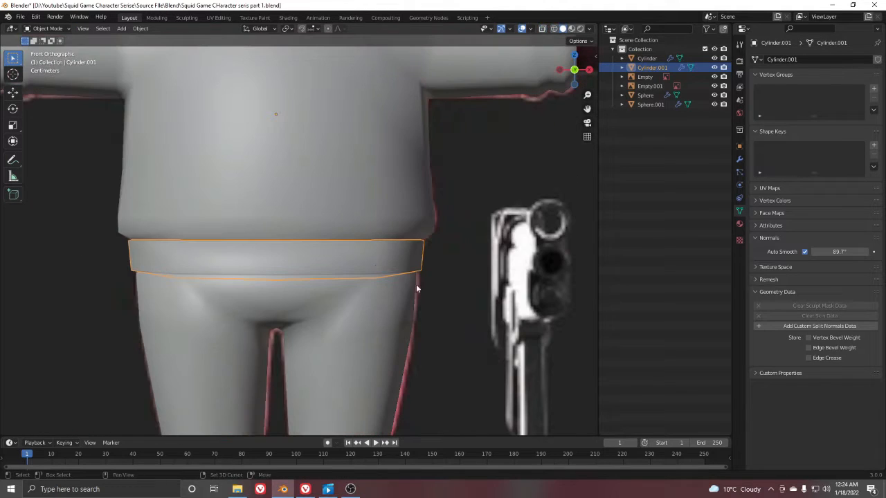
pyautogui.scroll(4, 415, 268)
pyautogui.press('z')
pyautogui.click(359, 273)
pyautogui.keyDown('shift'); pyautogui.moveTo(380, 243); pyautogui.dragTo(270, 193, button='middle'); pyautogui.keyUp('shift')
pyautogui.scroll(2, 329, 242)
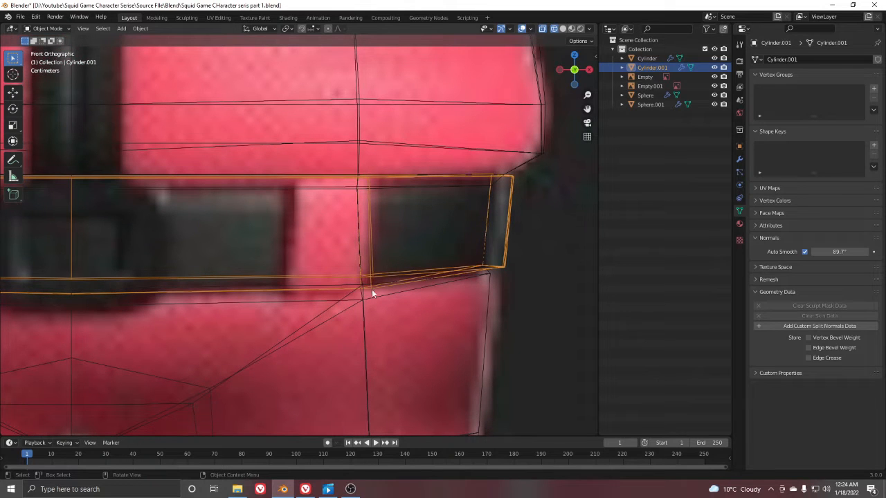
pyautogui.press('z')
pyautogui.click(399, 274)
pyautogui.scroll(-5, 400, 263)
pyautogui.moveTo(400, 250); pyautogui.dragTo(396, 298, button='middle')
pyautogui.scroll(5, 321, 268)
# Switch editing to the body and add a 2 m cube centred near the belt's lower edge.
pyautogui.press('Tab')
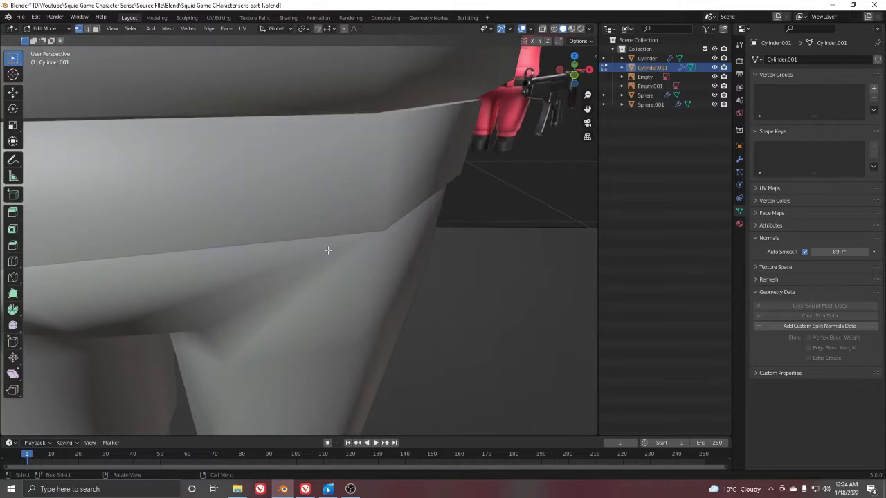
pyautogui.press('Tab')
pyautogui.click(365, 254)
pyautogui.press('Tab')
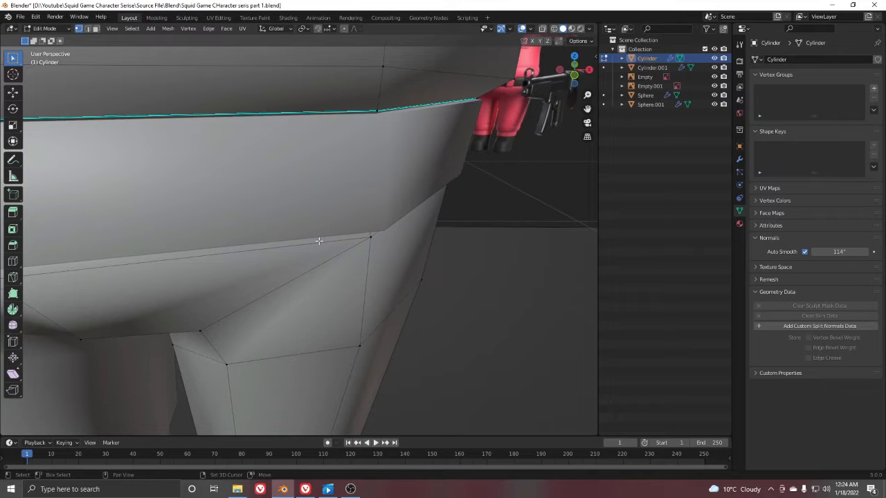
pyautogui.hotkey('shift', 'a')
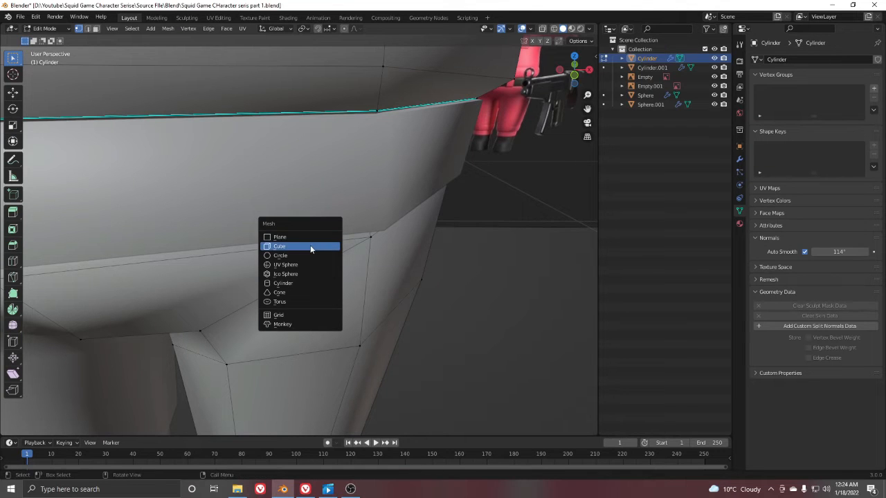
pyautogui.click(310, 245)
pyautogui.scroll(-3, 415, 277)
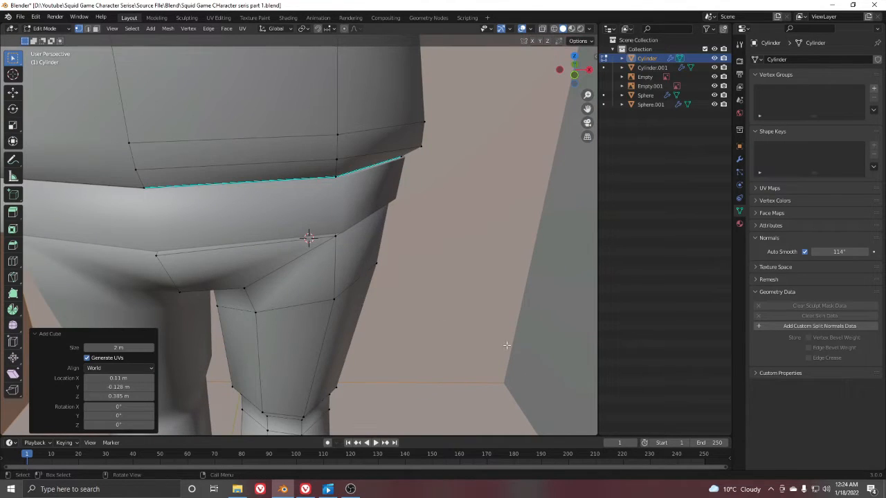
pyautogui.press('s')
pyautogui.click(338, 262)
pyautogui.press('s')
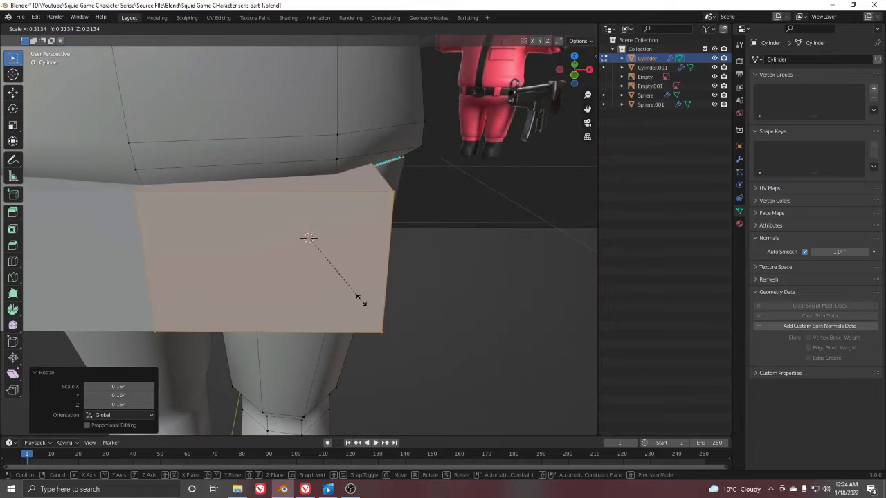
pyautogui.rightClick(361, 300)
pyautogui.scroll(-8, 355, 295)
pyautogui.hotkey('ctrl', 'z')
# Scale the new cube down uniformly by 0.076 and again by about 0.29, and show the body's Mirror modifier settings.
pyautogui.scroll(-8, 352, 293)
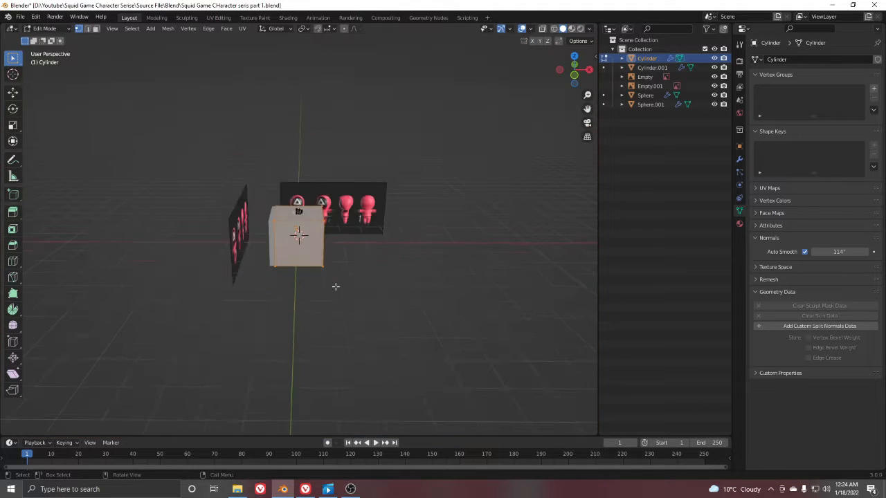
pyautogui.scroll(10, 335, 286)
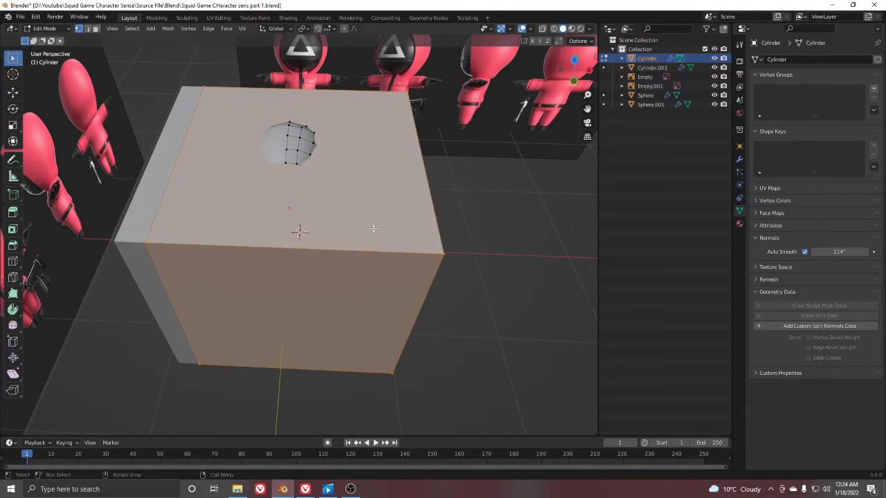
pyautogui.click(739, 160)
pyautogui.scroll(-5, 386, 332)
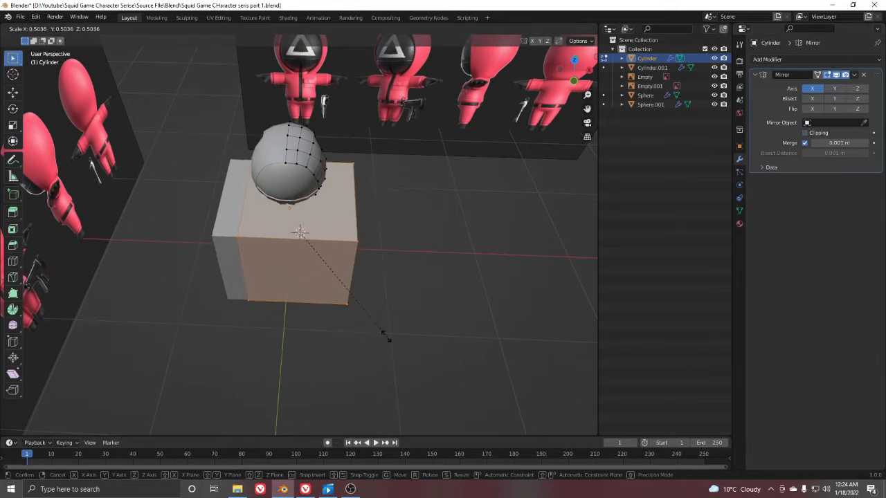
pyautogui.press('s')
pyautogui.click(321, 253)
pyautogui.scroll(6, 376, 336)
pyautogui.press('s')
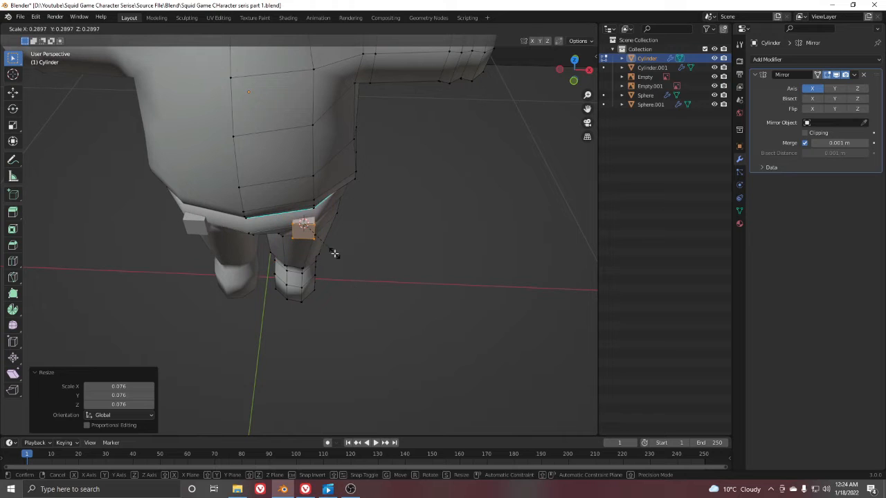
pyautogui.click(336, 251)
# Enable Clipping on the body's Mirror modifier and scale the small cube by a further 0.276.
pyautogui.click(805, 133)
pyautogui.scroll(4, 372, 286)
pyautogui.moveTo(372, 286); pyautogui.dragTo(285, 297, button='middle')
pyautogui.scroll(-2, 300, 267)
pyautogui.moveTo(300, 267); pyautogui.dragTo(477, 310, button='middle')
pyautogui.press('s')
pyautogui.click(400, 274)
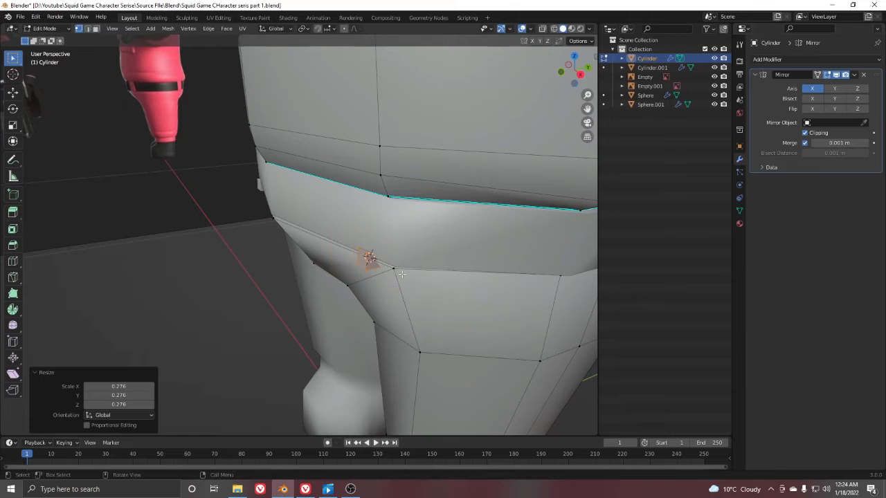
# Fit the cube to the reference belt loop's width, scaling X by about 3.23, moving it about 0.005 m along X, and trimming X by 0.962.
pyautogui.moveTo(400, 274); pyautogui.dragTo(420, 269, button='middle')
pyautogui.press('KP_1')
pyautogui.scroll(5, 420, 269)
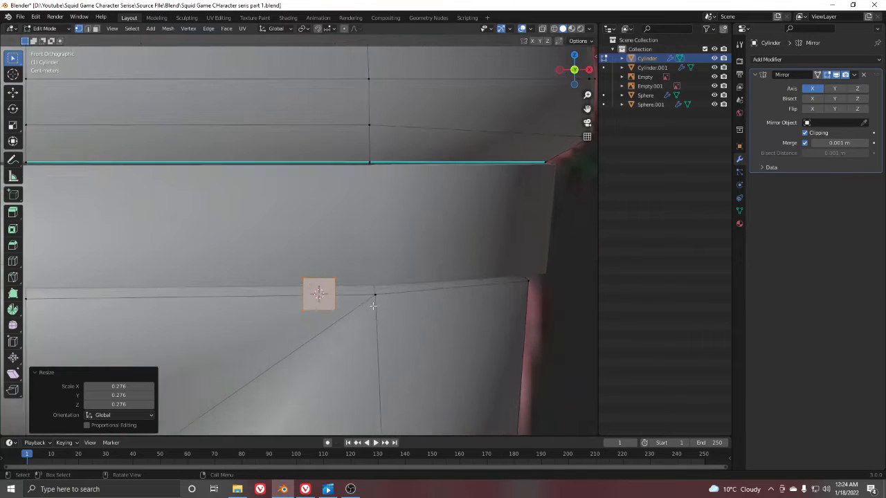
pyautogui.hotkey('alt', 'z')
pyautogui.press('s')
pyautogui.press('x')
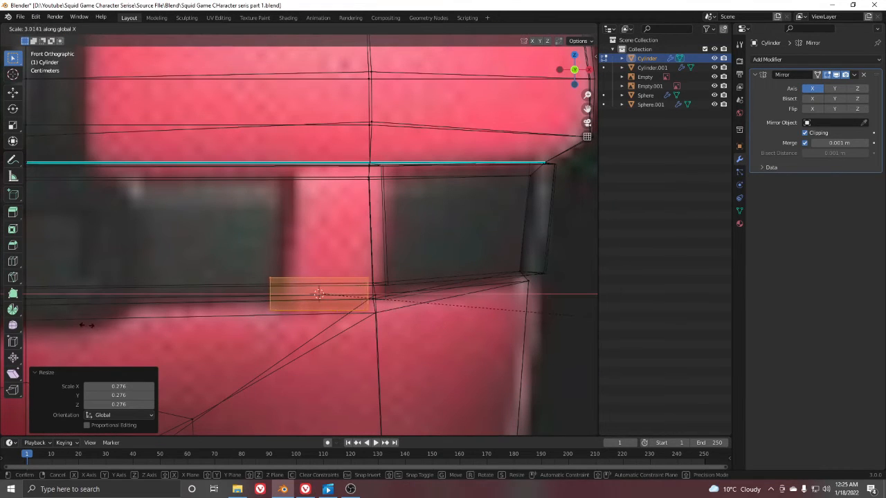
pyautogui.click(111, 326)
pyautogui.press('g')
pyautogui.press('x')
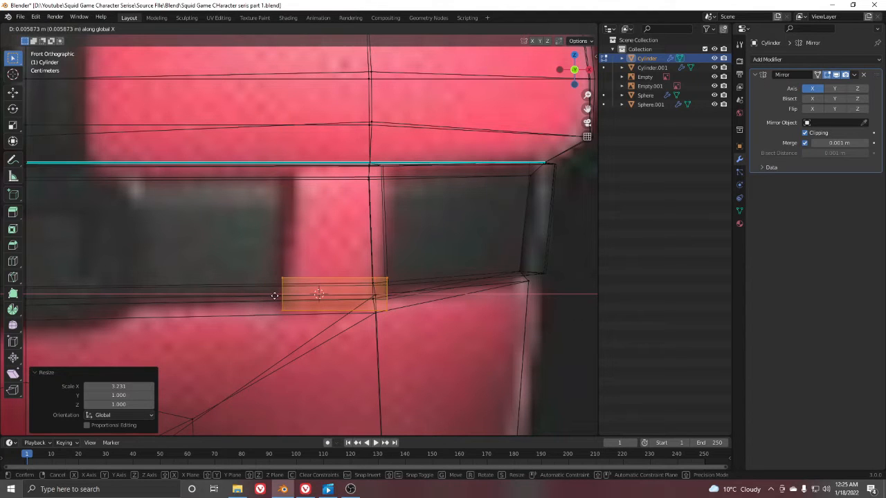
pyautogui.click(272, 296)
pyautogui.press('s')
pyautogui.press('x')
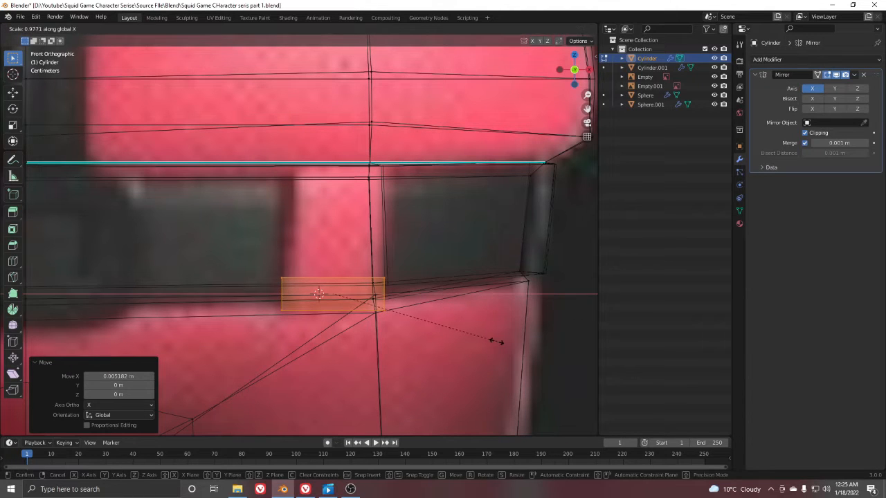
pyautogui.click(494, 341)
# Thin the belt-loop block along Y to a scale of 0.257.
pyautogui.moveTo(372, 338)
pyautogui.mouseDown(button='middle')
pyautogui.moveTo(409, 308)
pyautogui.moveTo(346, 330)
pyautogui.moveTo(313, 316)
pyautogui.mouseUp(button='middle')
pyautogui.hotkey('shift', 'z')
pyautogui.scroll(-4, 410, 309)
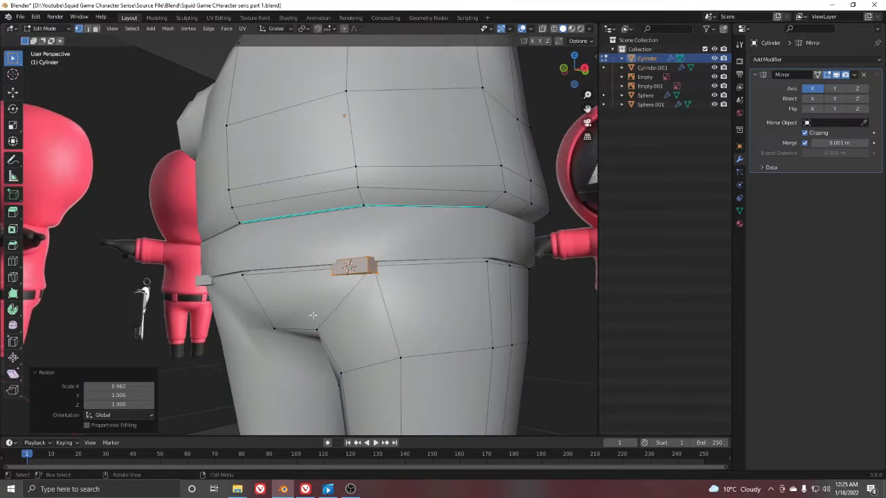
pyautogui.press('KP_Decimal')
pyautogui.scroll(-4, 277, 256)
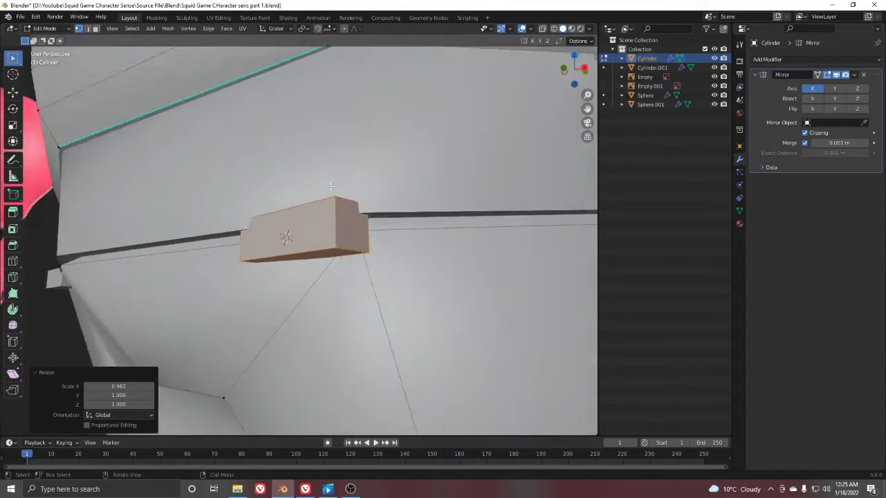
pyautogui.moveTo(360, 232); pyautogui.dragTo(335, 259, button='middle')
pyautogui.press('s')
pyautogui.press('y')
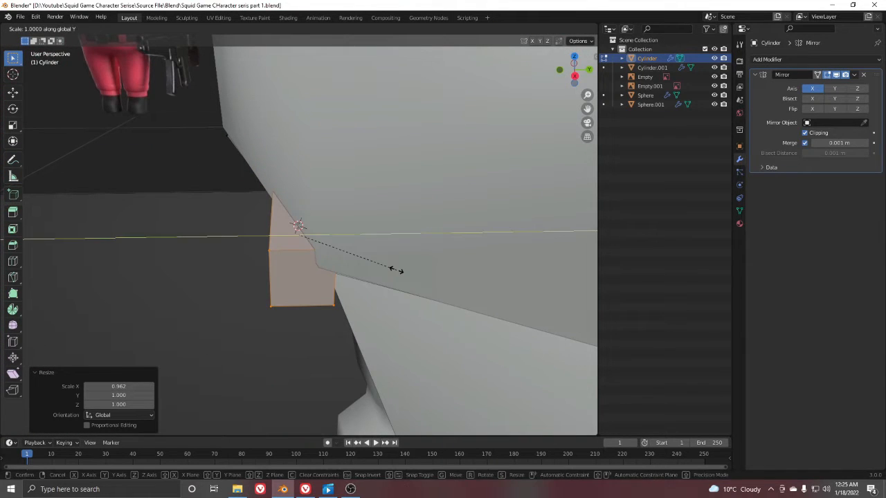
pyautogui.click(312, 255)
# Rotate the belt-loop block about 15.1° around Z to follow the belt's front surface.
pyautogui.moveTo(312, 255); pyautogui.dragTo(405, 220, button='middle')
pyautogui.press('r')
pyautogui.press('z')
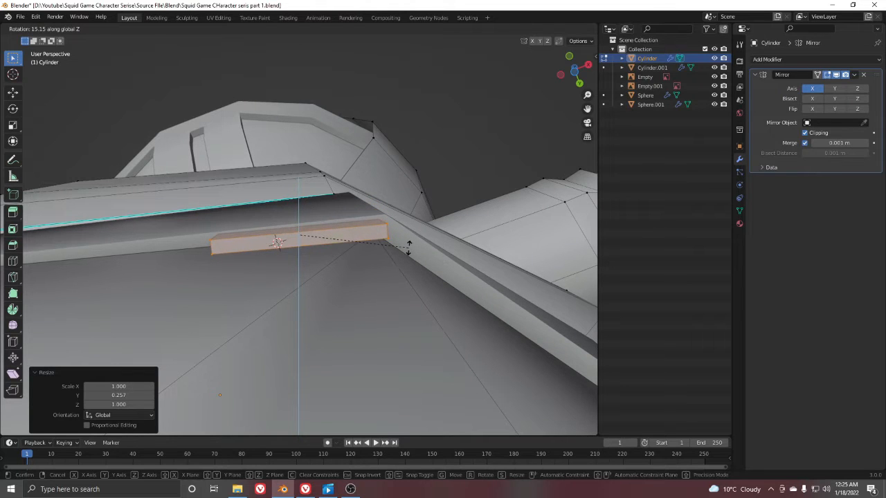
pyautogui.click(409, 247)
pyautogui.moveTo(409, 247); pyautogui.dragTo(398, 293, button='middle')
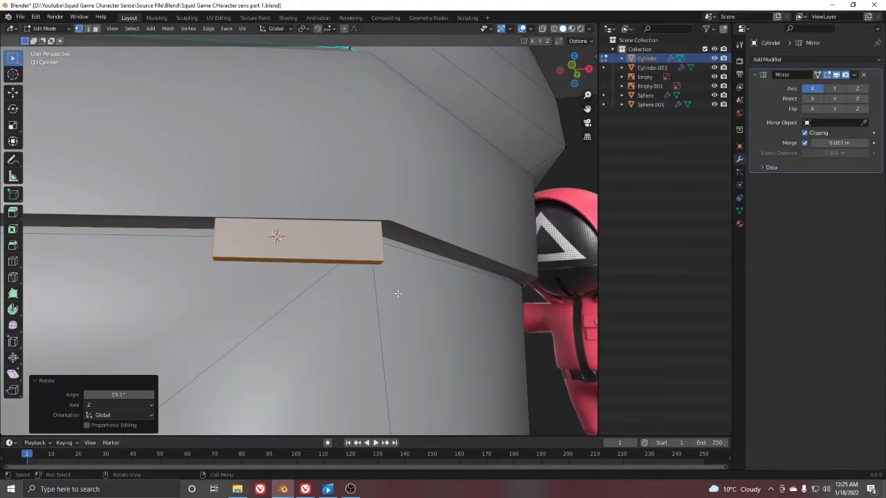
# Raise the loop's upper vertices about 0.039 m and another 0.010 m along Z to the jacket hem in front view.
pyautogui.press('KP_1')
pyautogui.hotkey('alt', 'z')
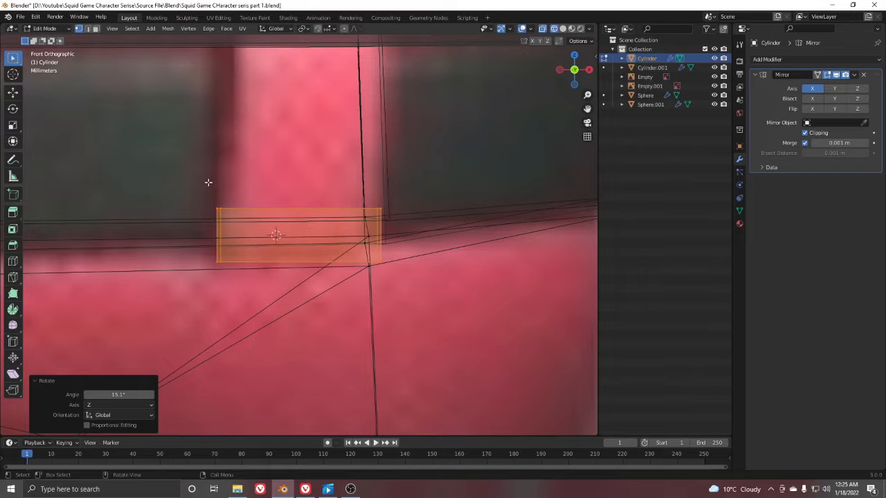
pyautogui.moveTo(395, 214); pyautogui.dragTo(398, 215)
pyautogui.scroll(-4, 346, 220)
pyautogui.hotkey('shift', 'z')
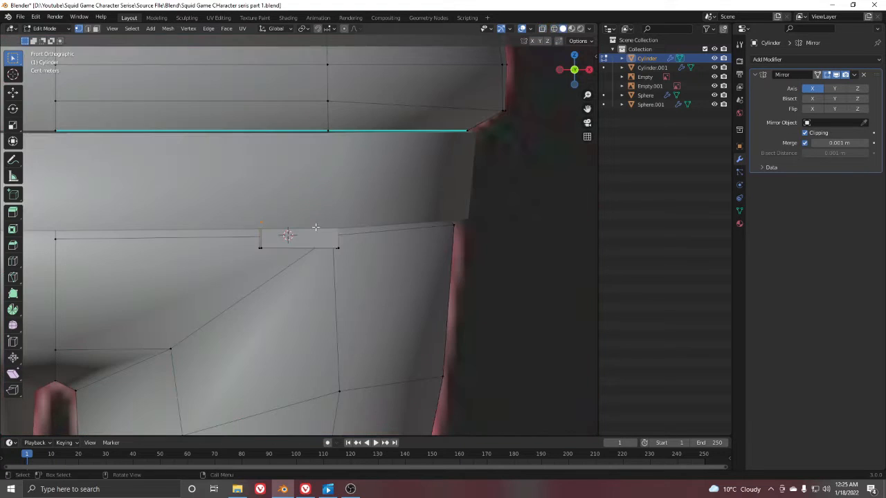
pyautogui.press('g')
pyautogui.press('z')
pyautogui.click(320, 153)
pyautogui.hotkey('shift', 'z')
pyautogui.press('g')
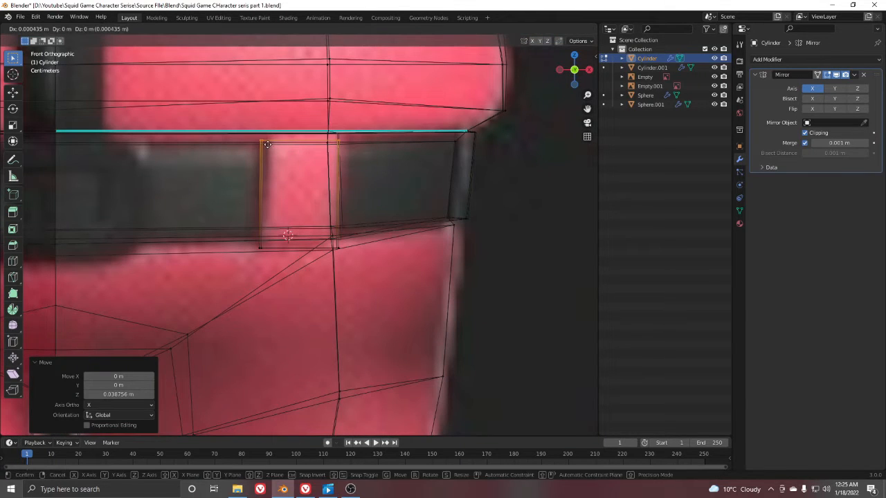
pyautogui.press('z')
pyautogui.click(271, 124)
# Add two unslid horizontal loop cuts across the height of the belt loop.
pyautogui.press('z')
pyautogui.scroll(-3, 364, 155)
pyautogui.moveTo(364, 155)
pyautogui.mouseDown(button='middle')
pyautogui.moveTo(312, 176)
pyautogui.moveTo(307, 155)
pyautogui.mouseUp(button='middle')
pyautogui.scroll(3, 307, 195)
pyautogui.moveTo(342, 188); pyautogui.dragTo(361, 207, button='middle')
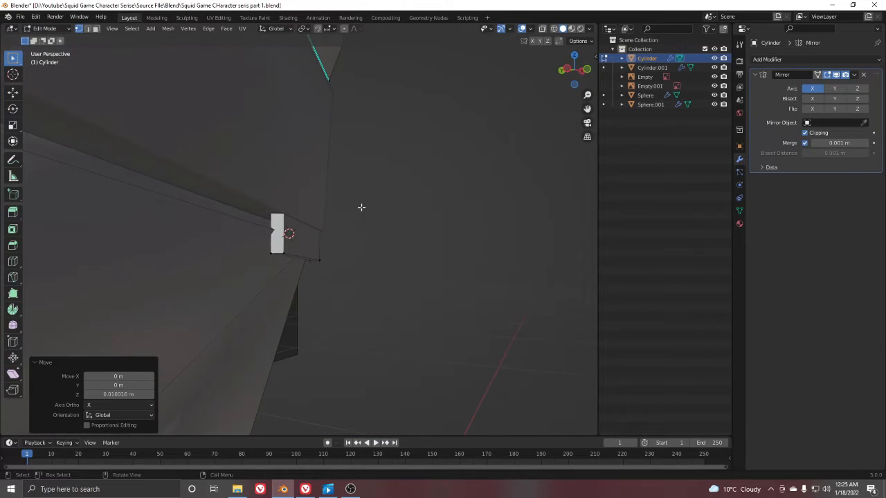
pyautogui.moveTo(319, 188)
pyautogui.mouseDown(button='middle')
pyautogui.moveTo(257, 212)
pyautogui.moveTo(277, 190)
pyautogui.moveTo(255, 169)
pyautogui.moveTo(284, 226)
pyautogui.mouseUp(button='middle')
pyautogui.press('z')
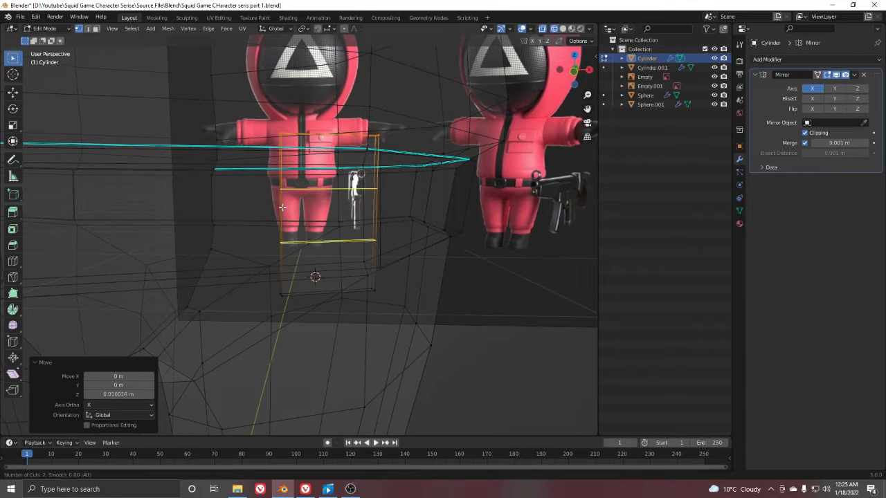
pyautogui.click(282, 207)
pyautogui.rightClick(282, 208)
# Move the belt loop's two middle edge loops forward along Y so they stand out from the belt.
pyautogui.moveTo(325, 210); pyautogui.dragTo(389, 221, button='middle')
pyautogui.moveTo(312, 231); pyautogui.dragTo(349, 229, button='middle')
pyautogui.press('g')
pyautogui.press('y')
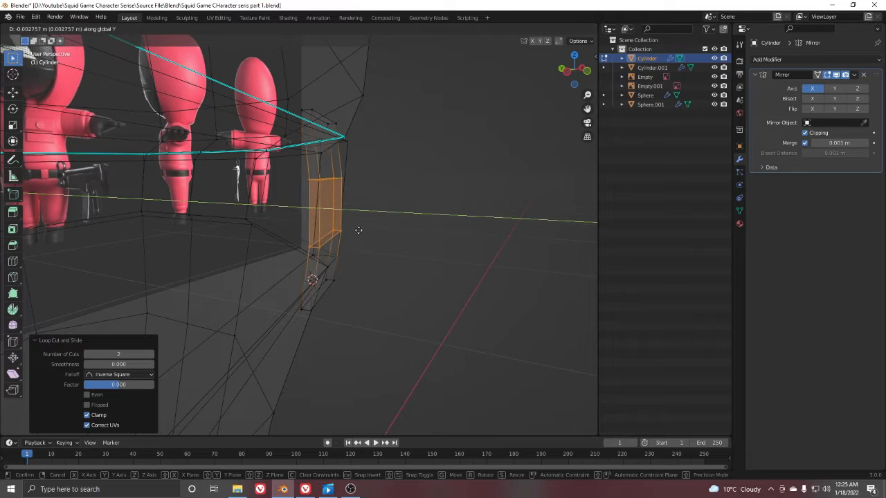
pyautogui.click(379, 235)
# Select the vertices at the belt loop's upper end and raise them about 0.007 m along Z.
pyautogui.press('z')
pyautogui.moveTo(476, 245)
pyautogui.mouseDown(button='middle')
pyautogui.moveTo(286, 228)
pyautogui.moveTo(245, 234)
pyautogui.moveTo(332, 239)
pyautogui.moveTo(355, 192)
pyautogui.moveTo(318, 249)
pyautogui.moveTo(282, 208)
pyautogui.mouseUp(button='middle')
pyautogui.press('z')
pyautogui.scroll(1, 282, 209)
pyautogui.moveTo(228, 157); pyautogui.dragTo(229, 209, button='middle')
pyautogui.moveTo(184, 140); pyautogui.dragTo(227, 172)
pyautogui.keyDown('shift'); pyautogui.moveTo(419, 157); pyautogui.dragTo(420, 159); pyautogui.keyUp('shift')
pyautogui.press('z')
pyautogui.moveTo(407, 175)
pyautogui.mouseDown(button='middle')
pyautogui.moveTo(380, 215)
pyautogui.moveTo(380, 192)
pyautogui.mouseUp(button='middle')
pyautogui.press('g')
pyautogui.press('z')
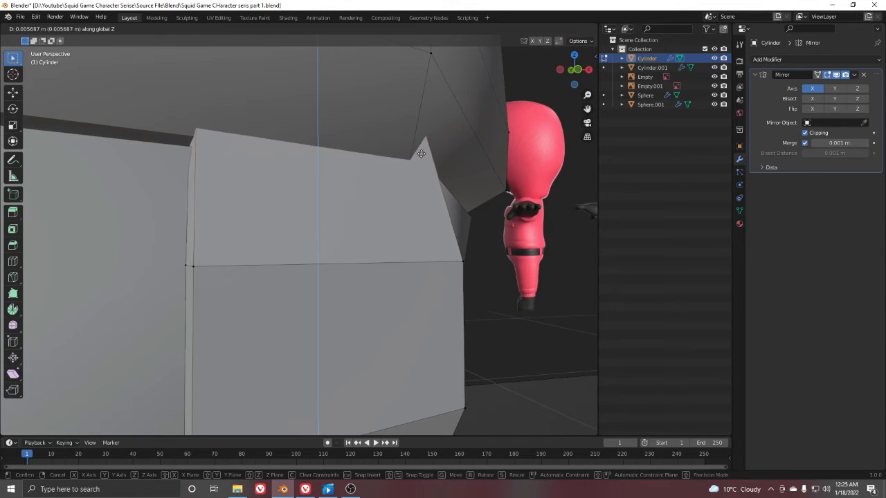
pyautogui.click(432, 145)
# Shift the loop's upper end in side view about 0.005 m forward, and nudge it about 0.0006 m back and down.
pyautogui.scroll(-2, 332, 216)
pyautogui.moveTo(329, 218); pyautogui.dragTo(389, 207, button='middle')
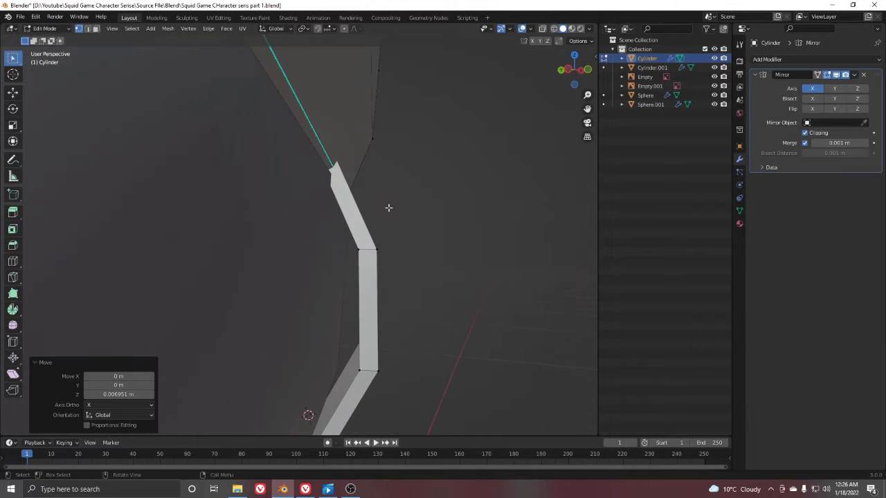
pyautogui.press('KP_3')
pyautogui.press('g')
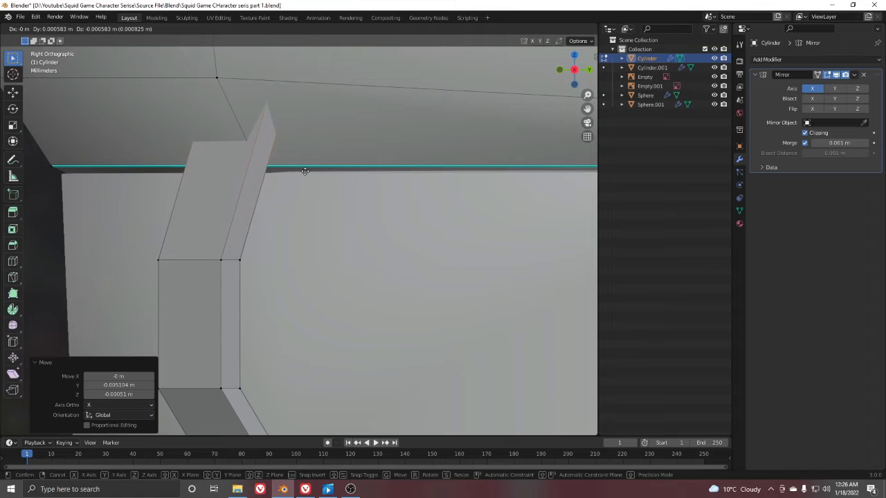
pyautogui.click(307, 173)
# Select the belt loop's lower-end vertices and rotate them in steps in side view, finishing with -26.7°.
pyautogui.moveTo(306, 172)
pyautogui.mouseDown(button='middle')
pyautogui.moveTo(332, 281)
pyautogui.moveTo(459, 264)
pyautogui.moveTo(312, 314)
pyautogui.moveTo(207, 198)
pyautogui.moveTo(334, 265)
pyautogui.mouseUp(button='middle')
pyautogui.press('z')
pyautogui.click(124, 279)
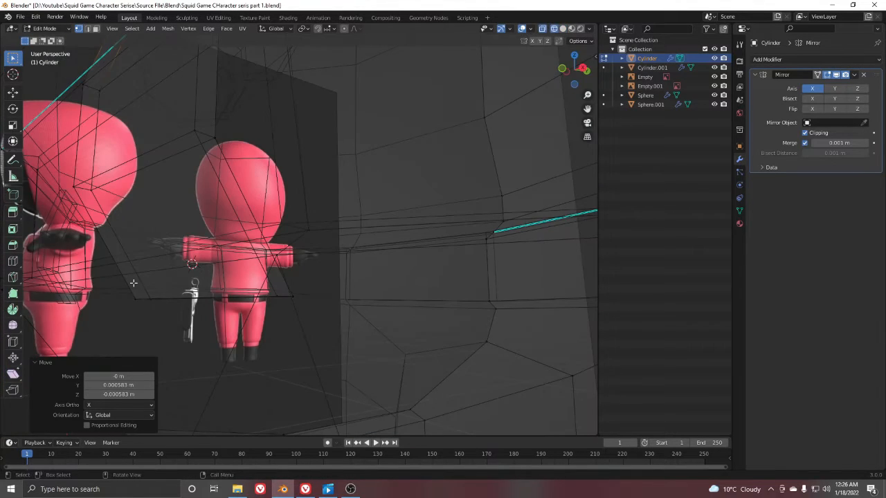
pyautogui.click(265, 295)
pyautogui.hotkey('shift', 'z')
pyautogui.press('KP_3')
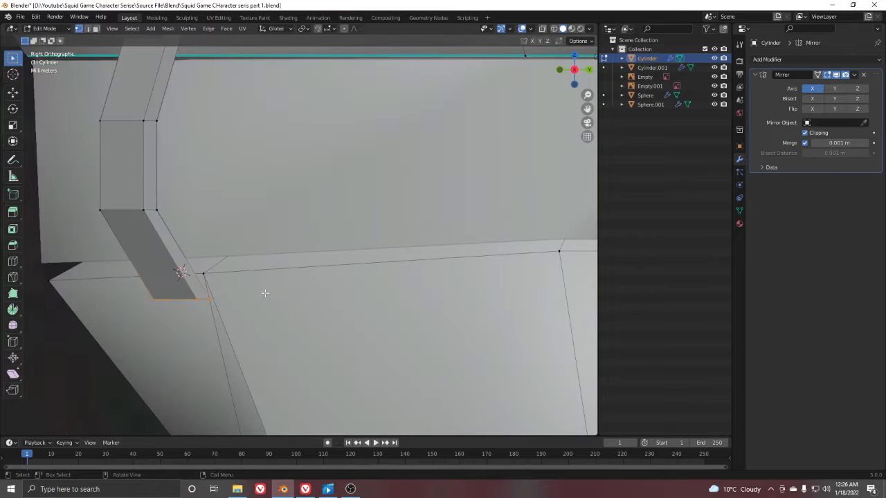
pyautogui.keyDown('shift'); pyautogui.moveTo(265, 293); pyautogui.dragTo(287, 236, button='middle'); pyautogui.keyUp('shift')
pyautogui.scroll(-4, 243, 243)
pyautogui.press('r')
pyautogui.click(281, 229)
pyautogui.press('r')
pyautogui.click(286, 234)
pyautogui.press('r')
pyautogui.click(290, 225)
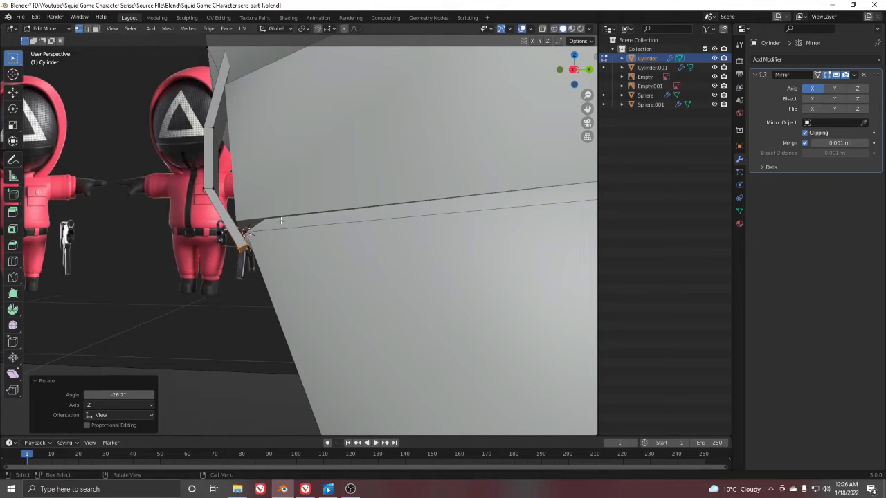
# Move the belt loop's lower end about 0.007 m back along Y, and nudge it slightly further into the trousers.
pyautogui.press('g')
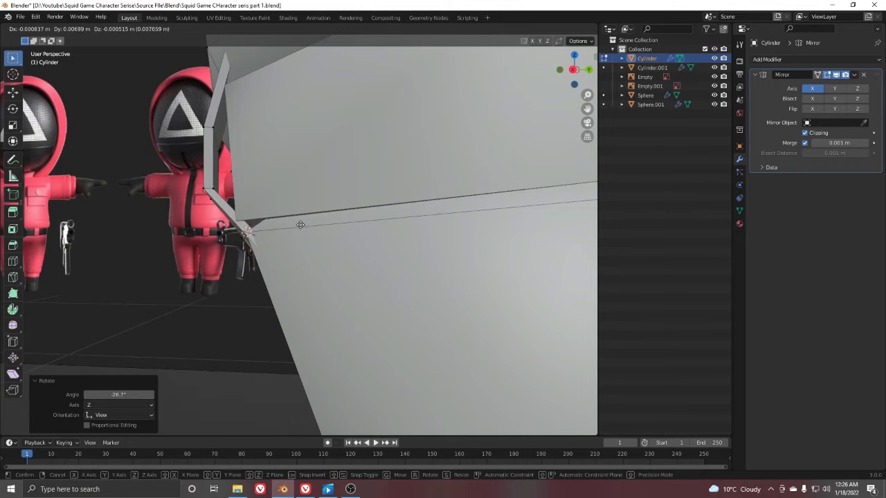
pyautogui.click(300, 225)
pyautogui.moveTo(300, 225); pyautogui.dragTo(433, 281, button='middle')
pyautogui.hotkey('ctrl', 'Tab')
pyautogui.scroll(-5, 303, 214)
pyautogui.press('Tab')
pyautogui.scroll(5, 304, 216)
pyautogui.press('g')
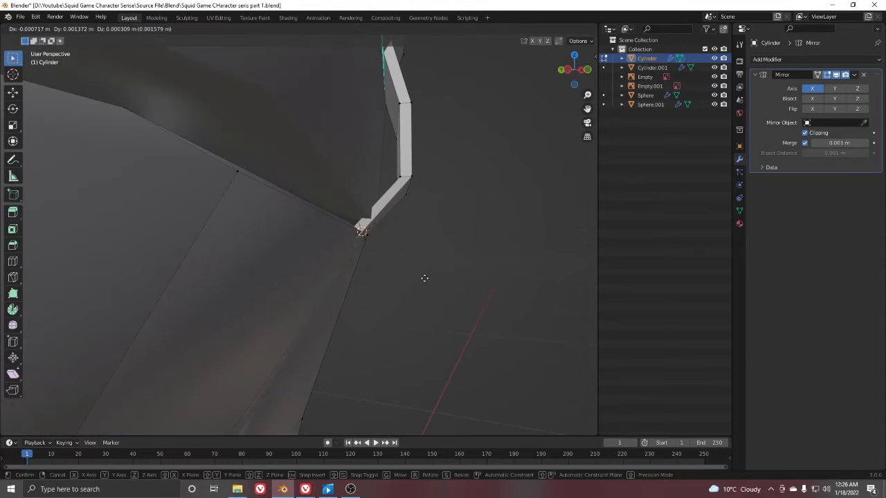
pyautogui.click(425, 278)
# Return to Object Mode and apply Shade Smooth to the body with its belt loops.
pyautogui.hotkey('ctrl', 'Tab')
pyautogui.scroll(-8, 304, 279)
pyautogui.moveTo(299, 279); pyautogui.dragTo(352, 299, button='middle')
pyautogui.scroll(-3, 346, 277)
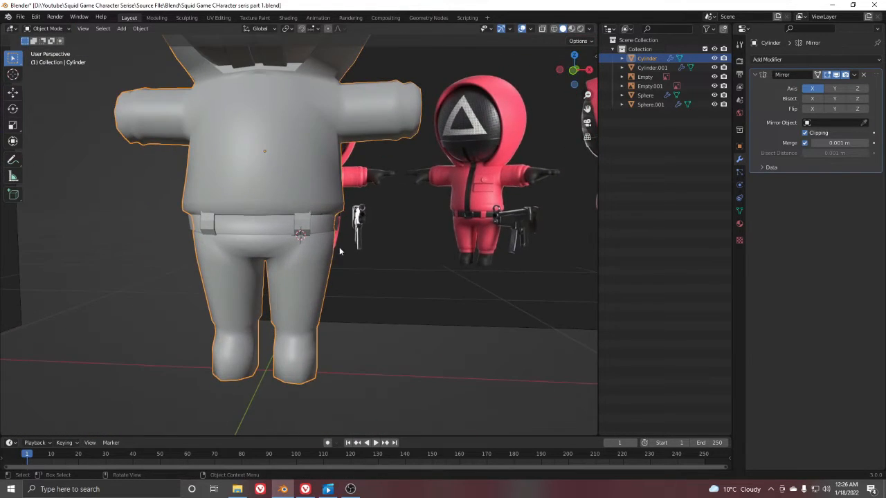
pyautogui.scroll(4, 294, 207)
pyautogui.rightClick(319, 171)
pyautogui.click(319, 172)
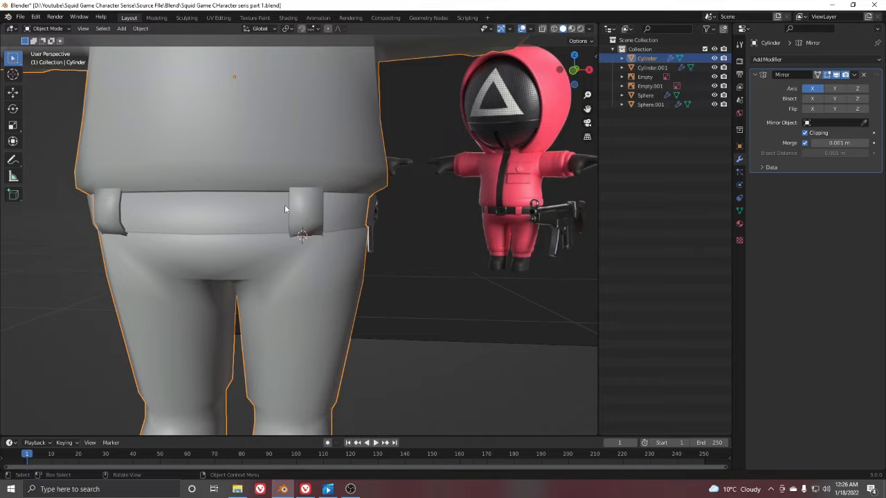
# Duplicate the whole front belt loop and move the copy about 0.265 m along Y to the back of the belt.
pyautogui.moveTo(302, 207); pyautogui.dragTo(328, 169, button='middle')
pyautogui.scroll(3, 312, 231)
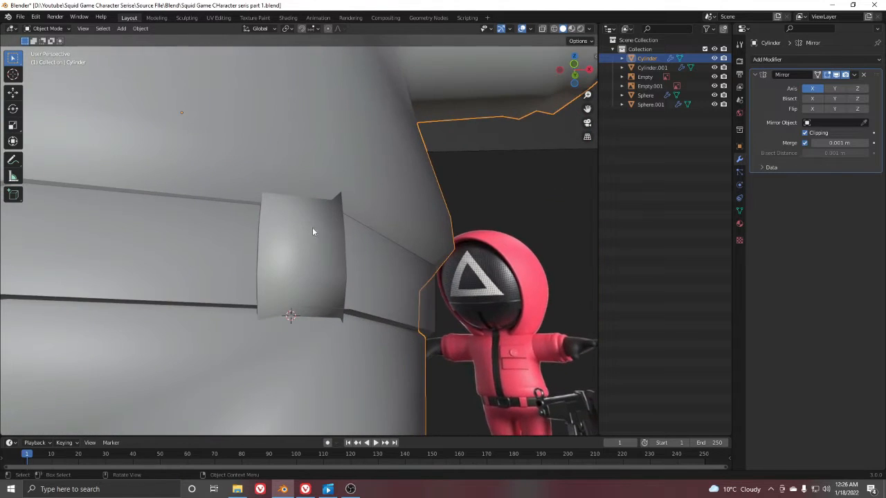
pyautogui.scroll(-5, 311, 227)
pyautogui.moveTo(462, 206); pyautogui.dragTo(317, 283, button='middle')
pyautogui.scroll(4, 319, 258)
pyautogui.press('Tab')
pyautogui.press('l')
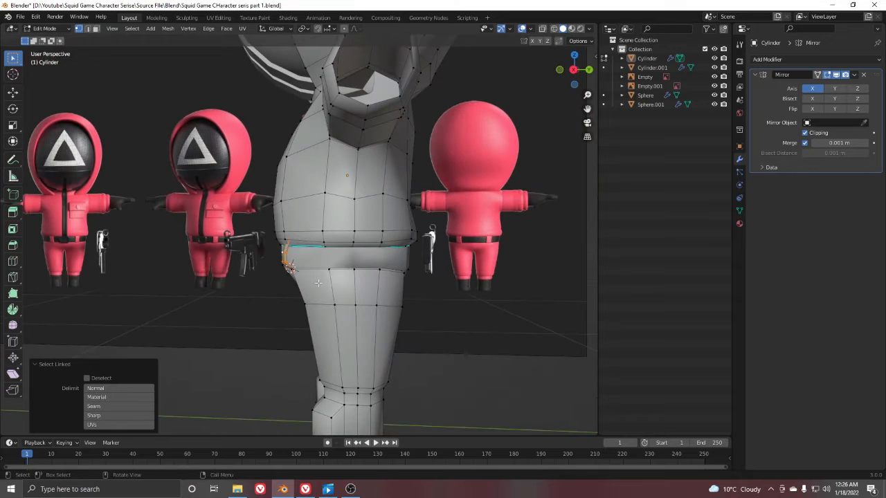
pyautogui.press('KP_3')
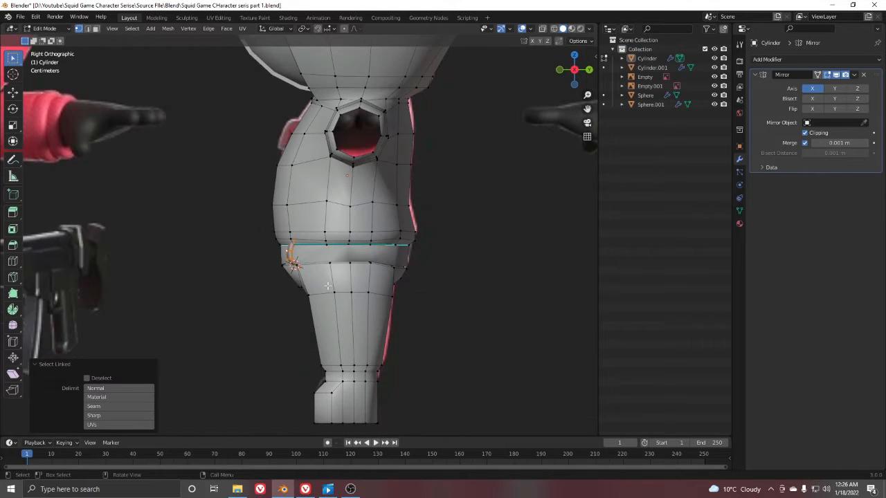
pyautogui.press('g')
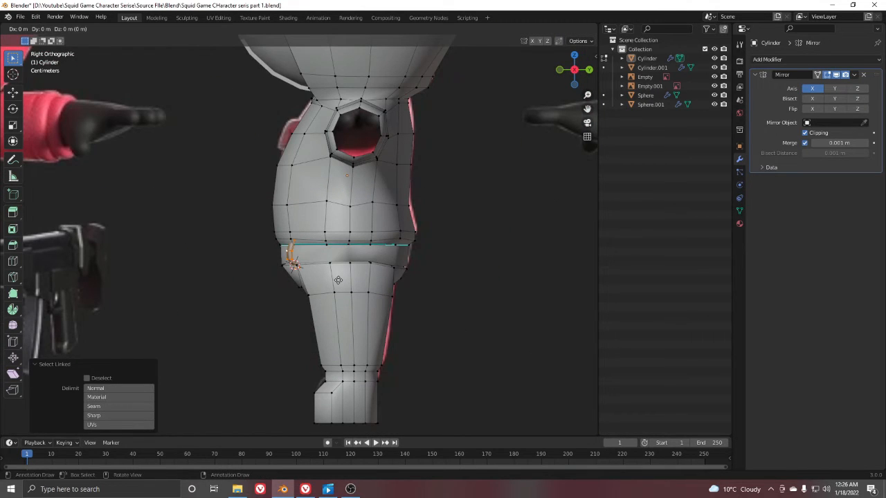
pyautogui.click(447, 286)
pyautogui.scroll(7, 428, 283)
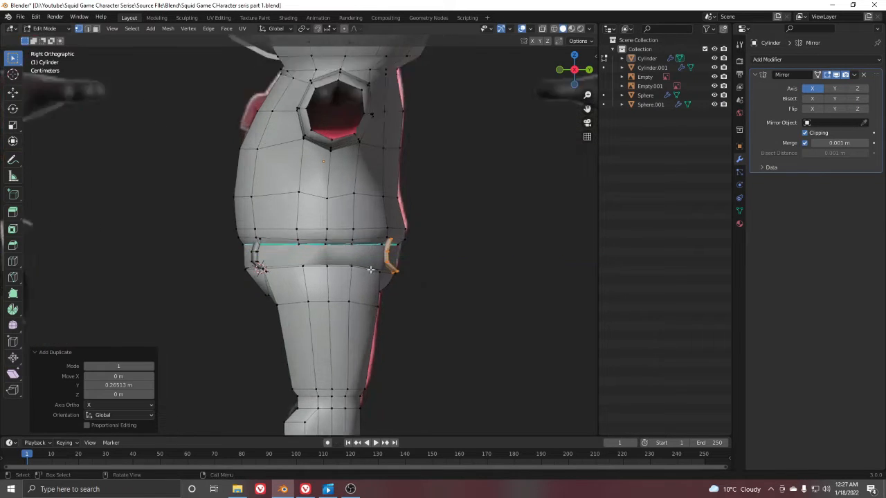
# Rotate the duplicated belt loop 180° around the global Z axis so it faces outward at the back.
pyautogui.press('r')
pyautogui.write('z')
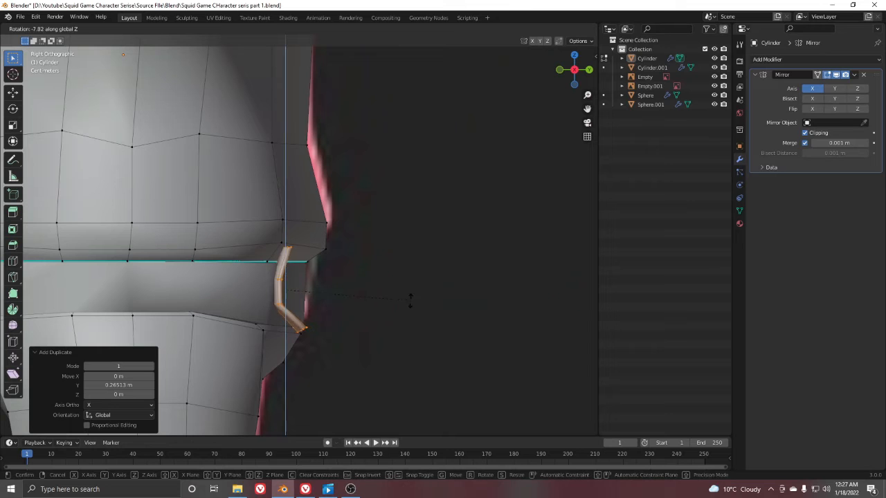
pyautogui.write('18')
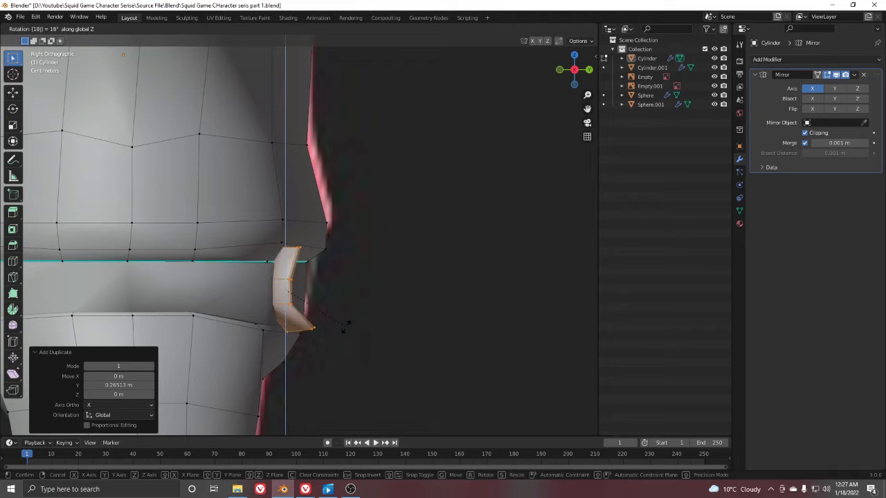
pyautogui.write('0')
pyautogui.press('Return')
# Turn the back belt loop around Z to follow the belt, and move it about -0.0013 m in X, -0.0034 m in Y and -0.0011 m in Z.
pyautogui.moveTo(346, 326); pyautogui.dragTo(399, 306, button='middle')
pyautogui.scroll(4, 238, 283)
pyautogui.press('r')
pyautogui.press('z')
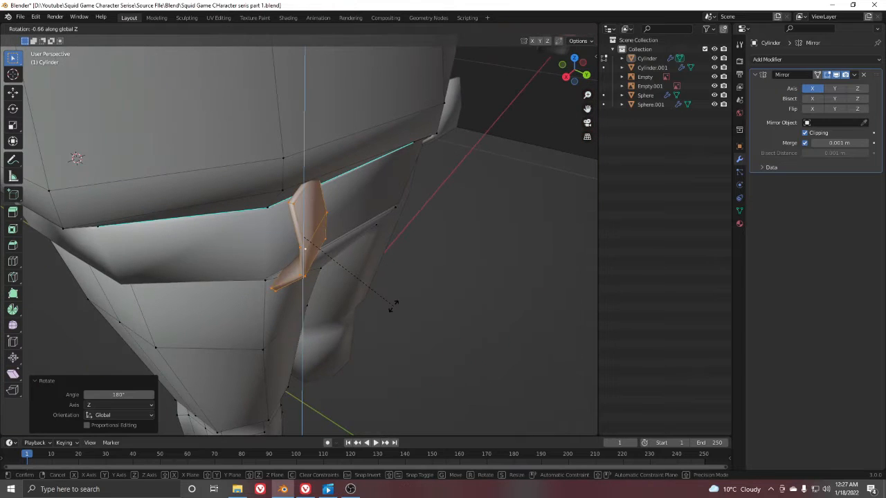
pyautogui.click(332, 328)
pyautogui.moveTo(332, 328)
pyautogui.mouseDown(button='middle')
pyautogui.moveTo(379, 272)
pyautogui.moveTo(337, 291)
pyautogui.moveTo(269, 283)
pyautogui.moveTo(352, 312)
pyautogui.moveTo(322, 284)
pyautogui.moveTo(338, 276)
pyautogui.mouseUp(button='middle')
pyautogui.press('g')
pyautogui.click(352, 283)
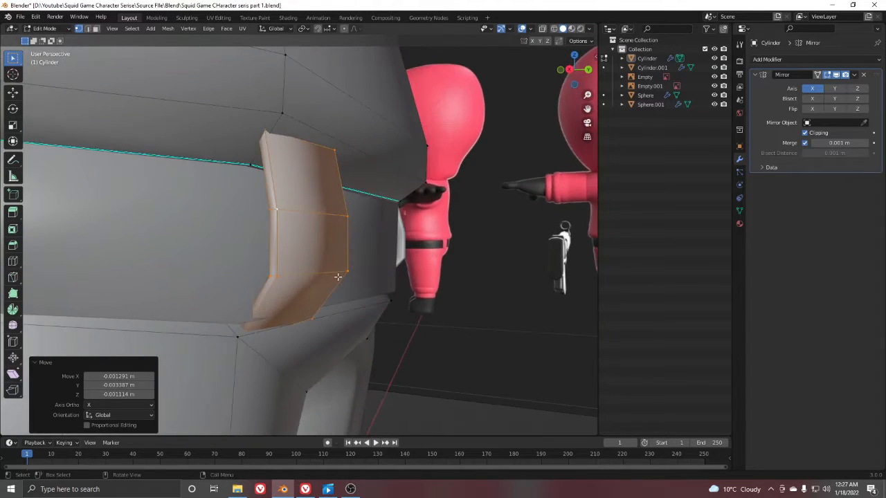
# Select the back belt loop's middle vertices through the mesh, stretch them along the global Z axis, and return to Object Mode.
pyautogui.press('z')
pyautogui.click(168, 230)
pyautogui.moveTo(167, 230); pyautogui.dragTo(260, 234, button='middle')
pyautogui.moveTo(254, 208)
pyautogui.mouseDown()
pyautogui.moveTo(350, 301)
pyautogui.moveTo(378, 305)
pyautogui.mouseUp()
pyautogui.press('z')
pyautogui.click(484, 294)
pyautogui.moveTo(484, 294)
pyautogui.mouseDown(button='middle')
pyautogui.moveTo(414, 320)
pyautogui.moveTo(255, 222)
pyautogui.mouseUp(button='middle')
pyautogui.moveTo(388, 270); pyautogui.dragTo(428, 263, button='middle')
pyautogui.press('s')
pyautogui.press('z')
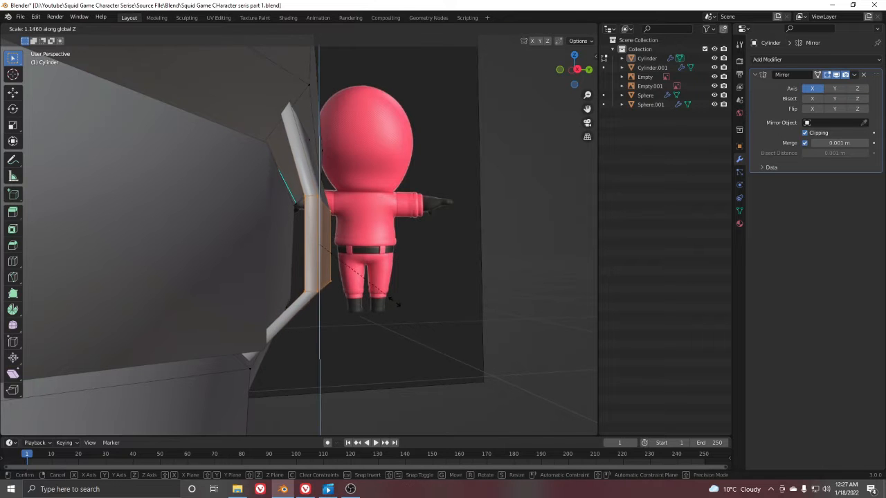
pyautogui.click(421, 318)
pyautogui.scroll(-3, 378, 310)
pyautogui.moveTo(378, 310); pyautogui.dragTo(346, 299, button='middle')
pyautogui.press('Tab')
pyautogui.scroll(-5, 205, 281)
pyautogui.scroll(-3, 205, 281)
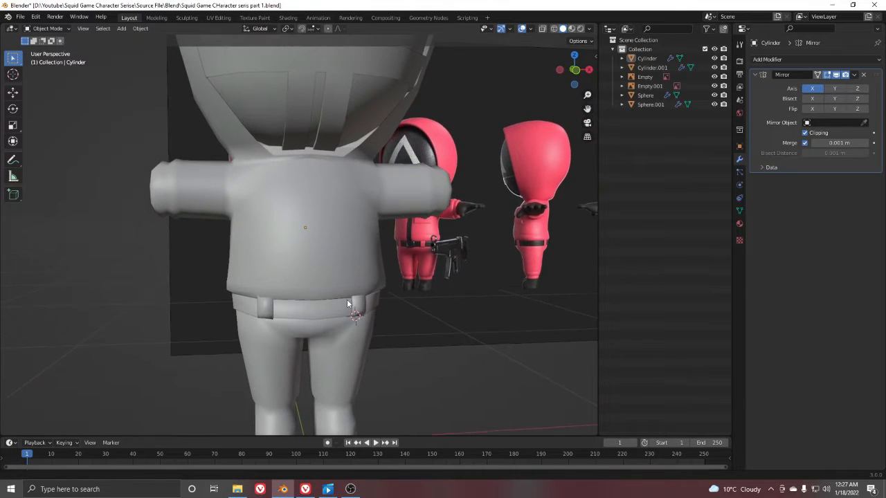
# Compare the belt, its front loops and the buckle area with the reference image in front view.
pyautogui.press('KP_1')
pyautogui.press('z')
pyautogui.click(280, 293)
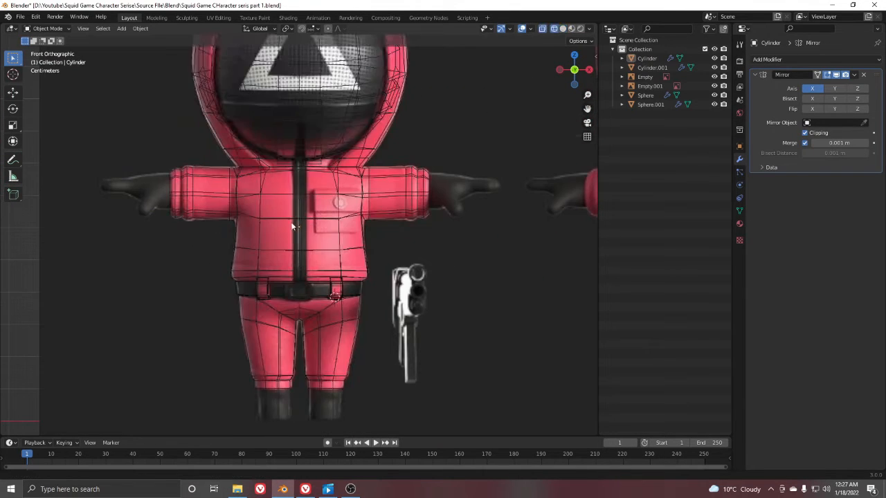
pyautogui.scroll(5, 272, 298)
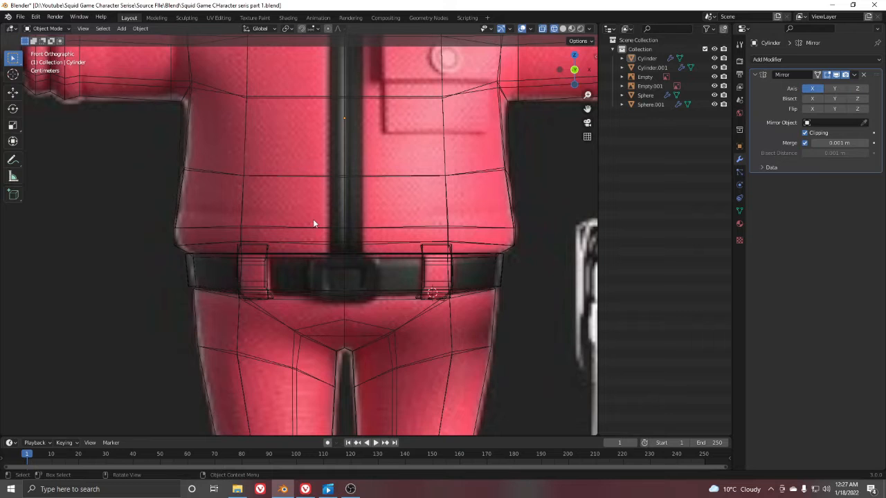
pyautogui.press('z')
pyautogui.click(400, 275)
pyautogui.keyDown('shift'); pyautogui.moveTo(399, 275); pyautogui.dragTo(379, 249, button='middle'); pyautogui.keyUp('shift')
pyautogui.scroll(2, 367, 248)
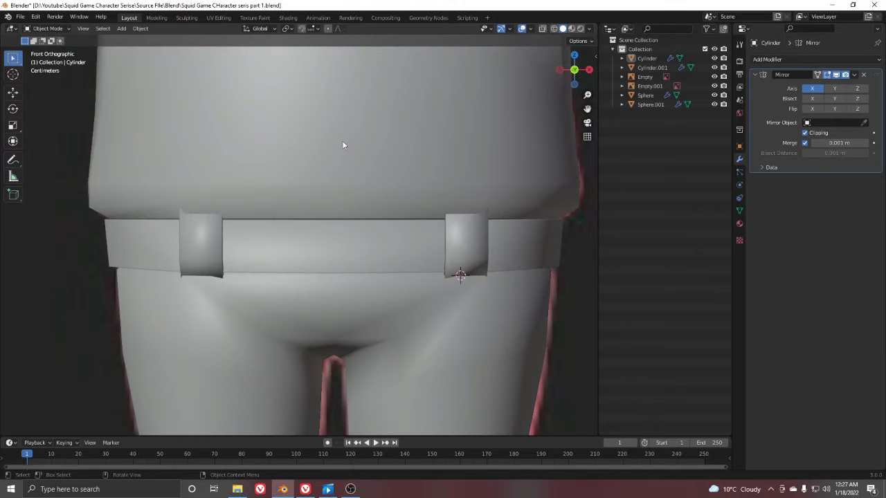
pyautogui.scroll(2, 356, 256)
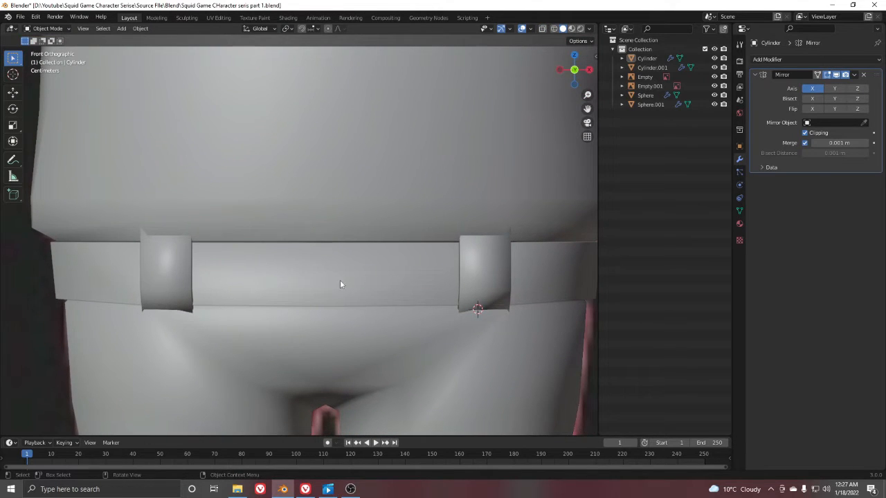
# Open the body mesh in Edit Mode with see-through display over the front reference's buckle area.
pyautogui.press('Tab')
pyautogui.hotkey('alt', 'z')
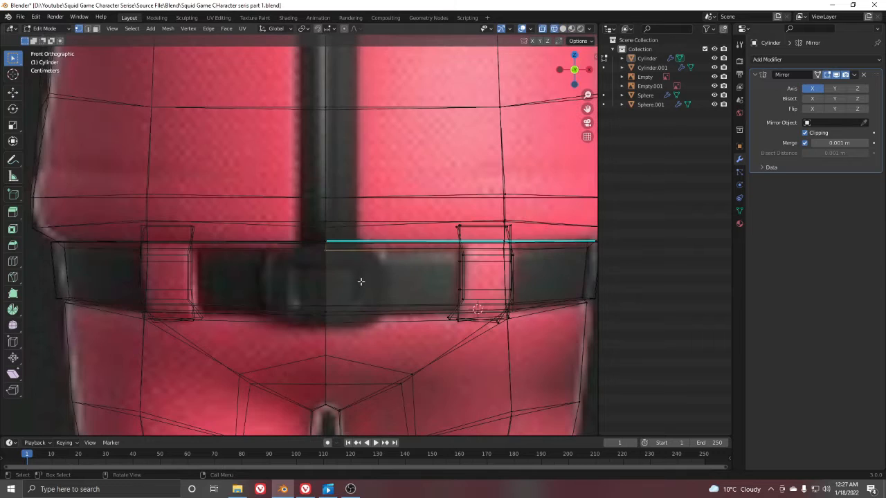
# Snap the 3D cursor to the selected centre vertex at the belt's upper front edge.
pyautogui.click(326, 256)
pyautogui.moveTo(330, 263); pyautogui.dragTo(277, 265, button='middle')
pyautogui.press('KP_1')
pyautogui.scroll(6, 373, 256)
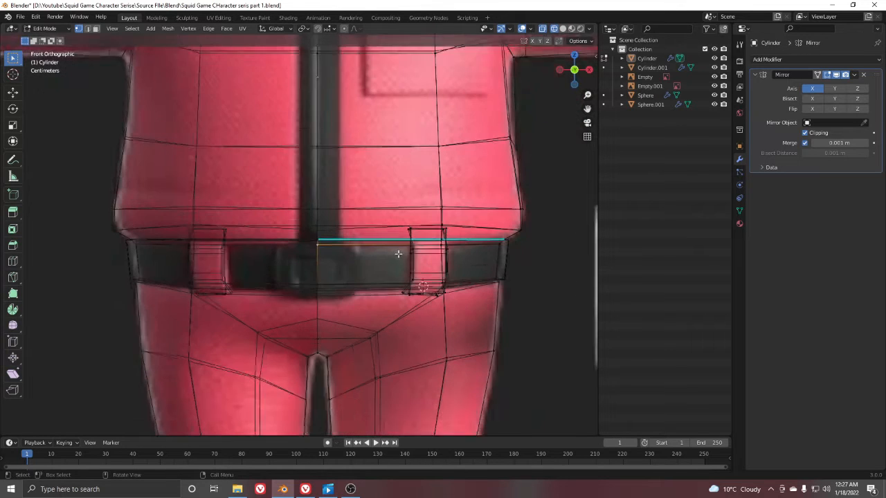
pyautogui.hotkey('shift', 's')
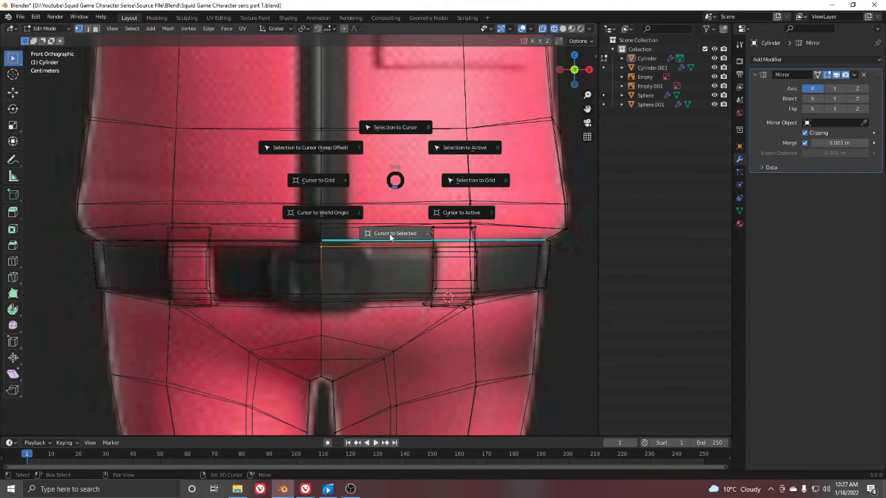
pyautogui.click(393, 233)
# Add a cube at the 3D cursor in Object Mode and scale it down to a small block on the belt.
pyautogui.press('Tab')
pyautogui.scroll(5, 326, 248)
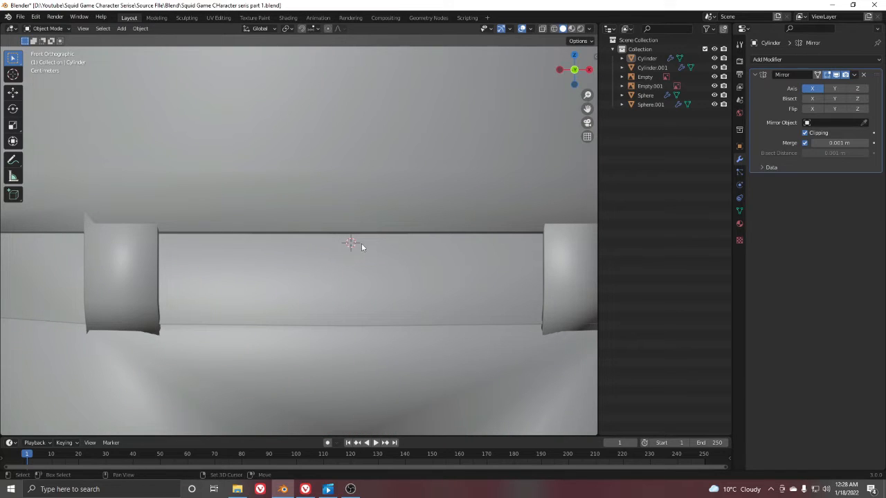
pyautogui.hotkey('shift', 'a')
pyautogui.moveTo(361, 244)
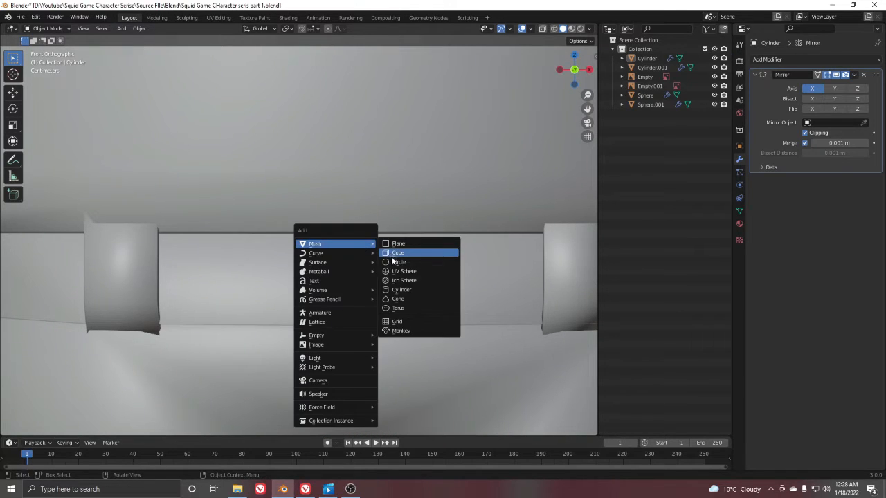
pyautogui.click(393, 254)
pyautogui.press('s')
pyautogui.click(317, 235)
pyautogui.press('s')
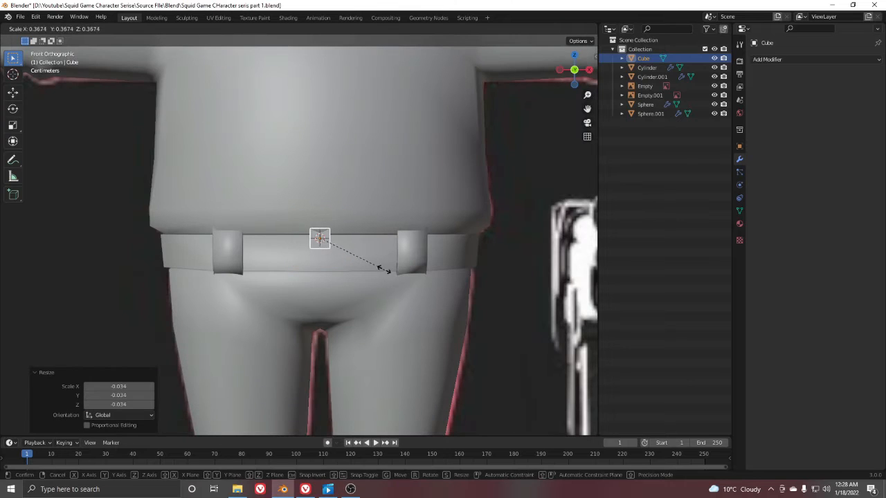
pyautogui.click(358, 261)
# Move the cube about 0.023 m forward along Y, clear of the belt front.
pyautogui.moveTo(358, 261); pyautogui.dragTo(406, 259, button='middle')
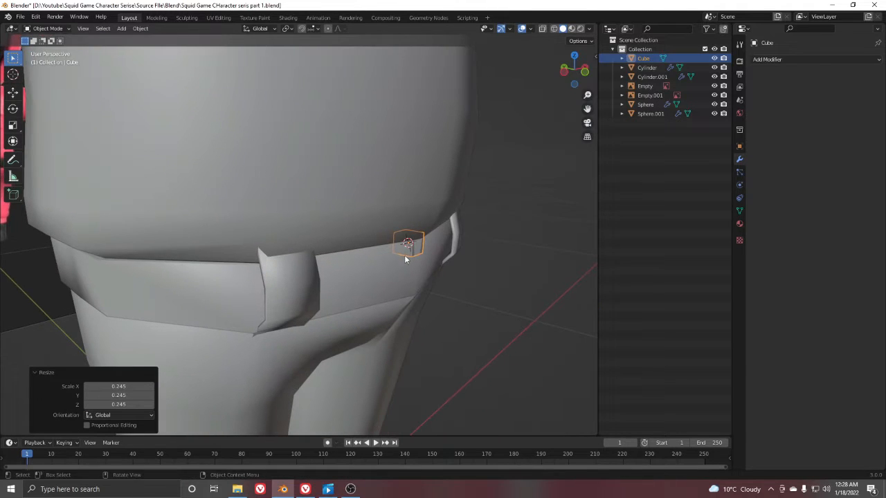
pyautogui.press('g')
pyautogui.press('y')
pyautogui.click(427, 273)
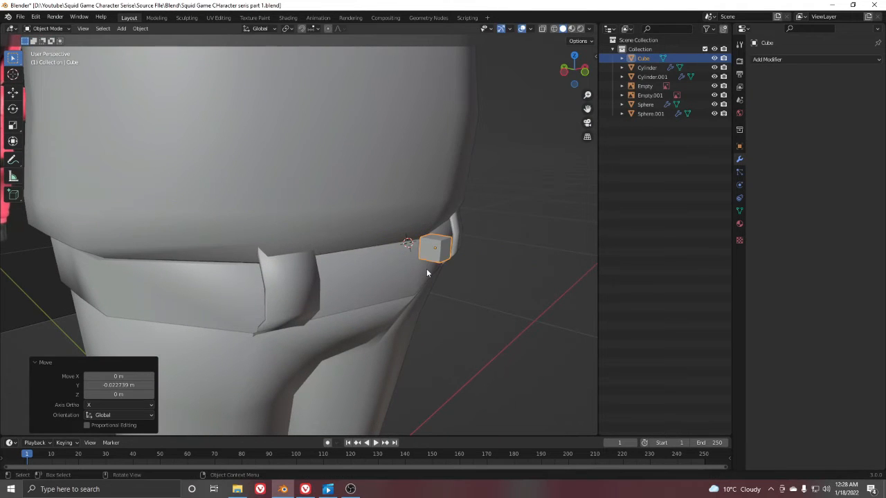
# Flatten the cube along Y and move it back about 0.0097 m toward the belt.
pyautogui.press('KP_Decimal')
pyautogui.scroll(-5, 435, 257)
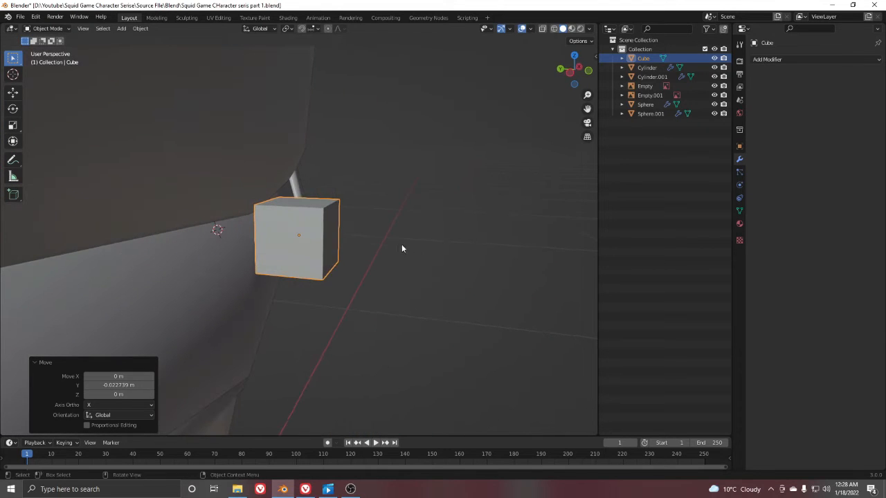
pyautogui.moveTo(401, 249); pyautogui.dragTo(439, 253, button='middle')
pyautogui.press('s')
pyautogui.press('y')
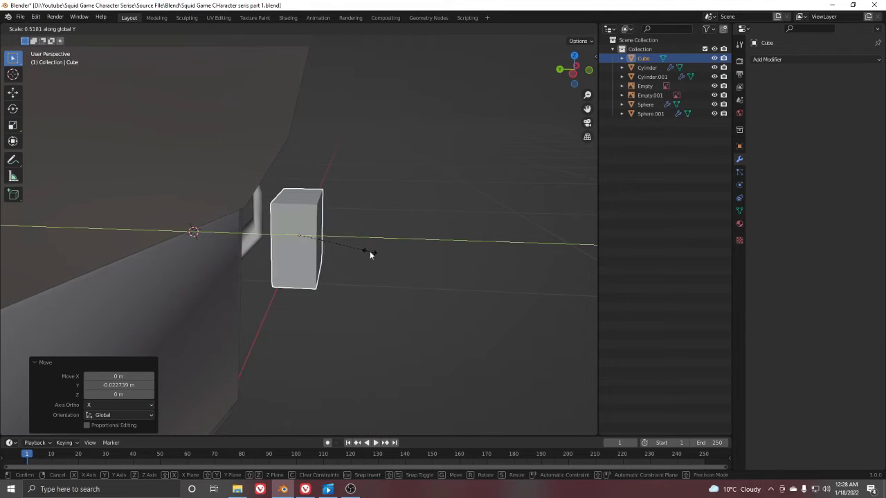
pyautogui.click(326, 246)
# Stretch the cube along X by about 4.92 to match the reference buckle's width in front view.
pyautogui.press('KP_1')
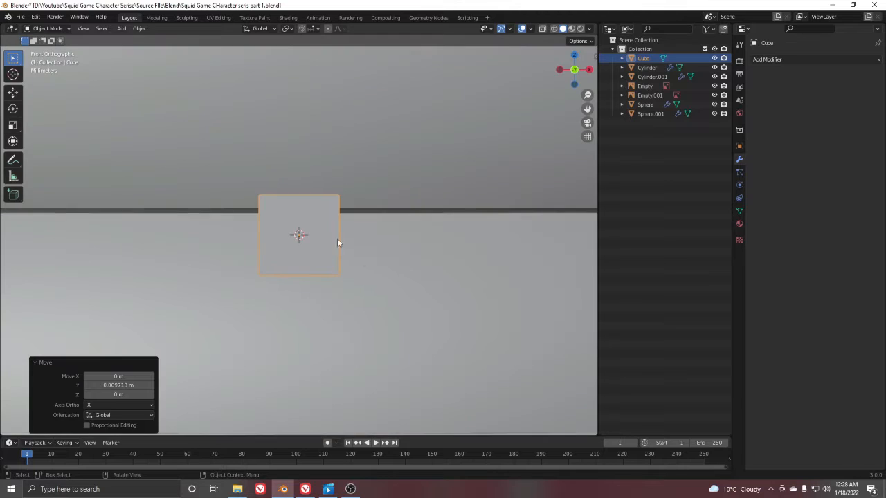
pyautogui.scroll(-5, 360, 249)
pyautogui.hotkey('alt', 'z')
pyautogui.press('s')
pyautogui.press('x')
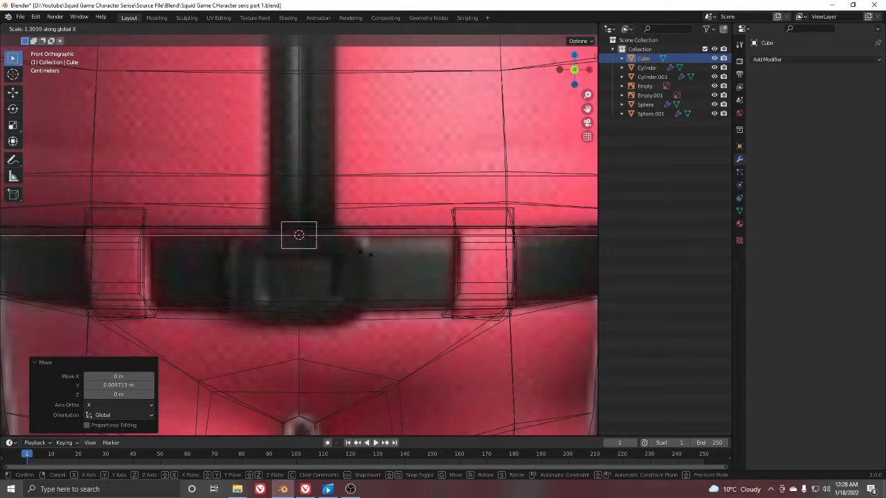
pyautogui.click(550, 272)
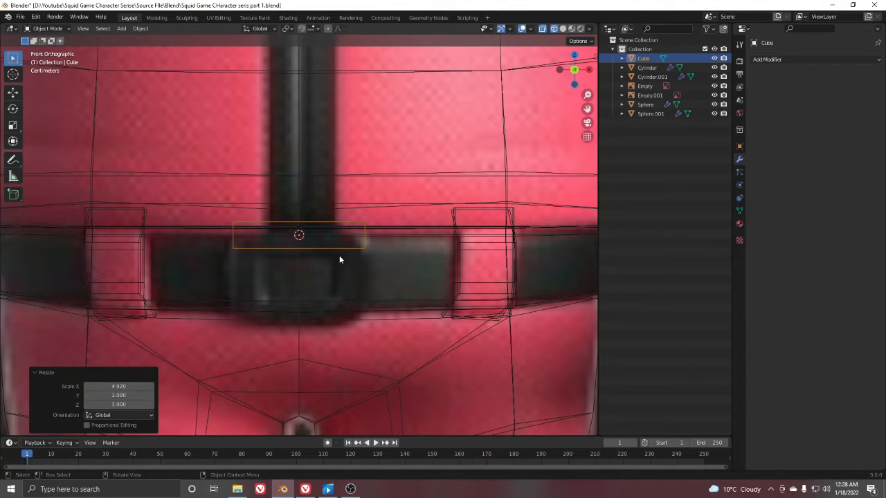
# Lower the block about 0.0049 m along Z and adjust its height to form the buckle's upper bar.
pyautogui.press('g')
pyautogui.press('z')
pyautogui.click(338, 262)
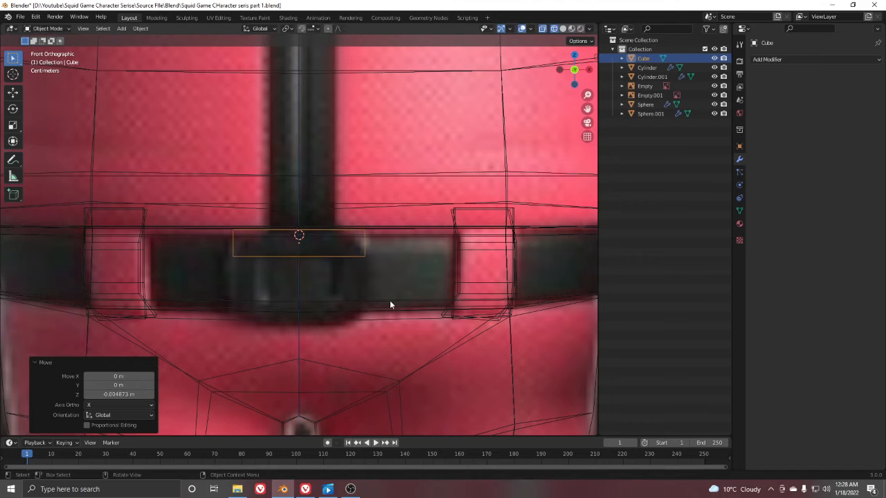
pyautogui.press('s')
pyautogui.press('z')
pyautogui.click(376, 299)
# Add two vertical loop cuts to the bar in Edit Mode and spread them along X by about 2.02.
pyautogui.hotkey('ctrl', 'Tab')
pyautogui.click(432, 261)
pyautogui.hotkey('ctrl', 'r')
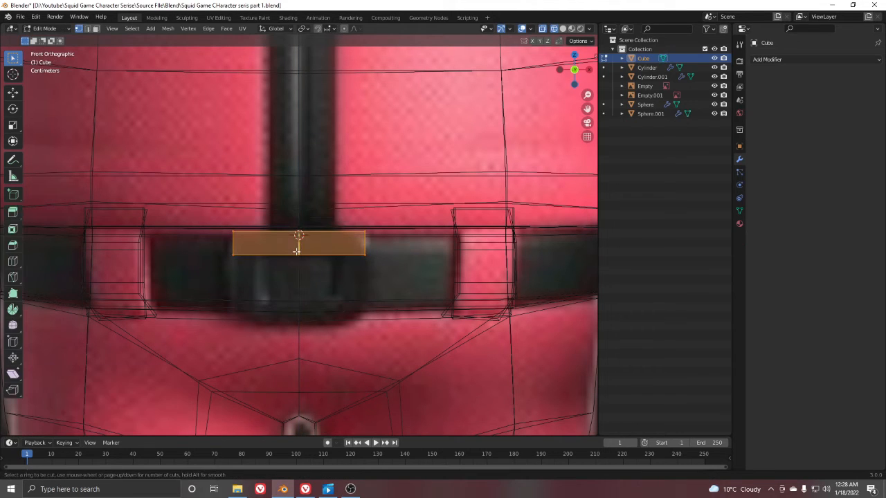
pyautogui.click(296, 250)
pyautogui.rightClick(296, 251)
pyautogui.press('s')
pyautogui.press('x')
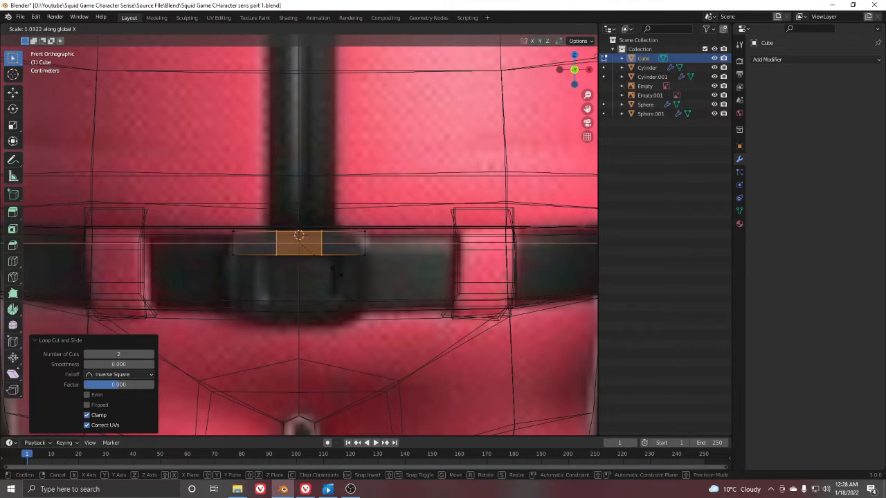
pyautogui.click(376, 281)
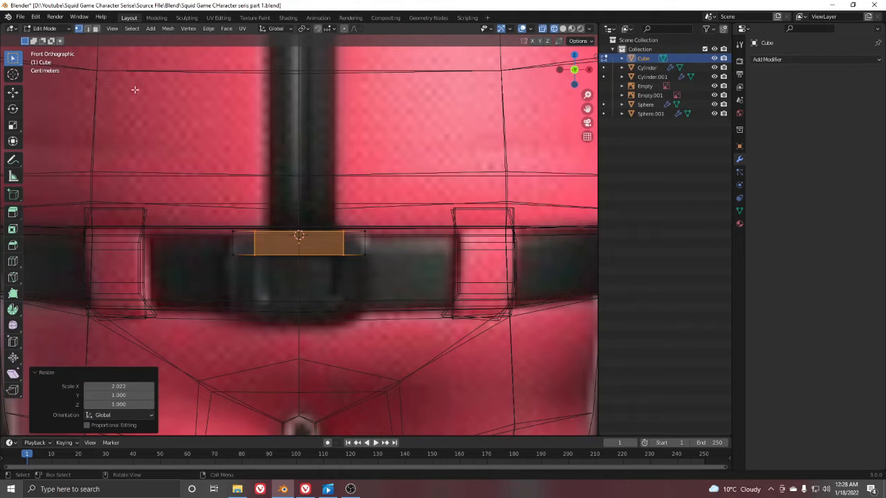
# Extrude the two end faces on the bar's underside about 0.0301 m downward to form the buckle's sides.
pyautogui.click(96, 28)
pyautogui.moveTo(338, 327); pyautogui.dragTo(335, 296, button='middle')
pyautogui.hotkey('shift', 'z')
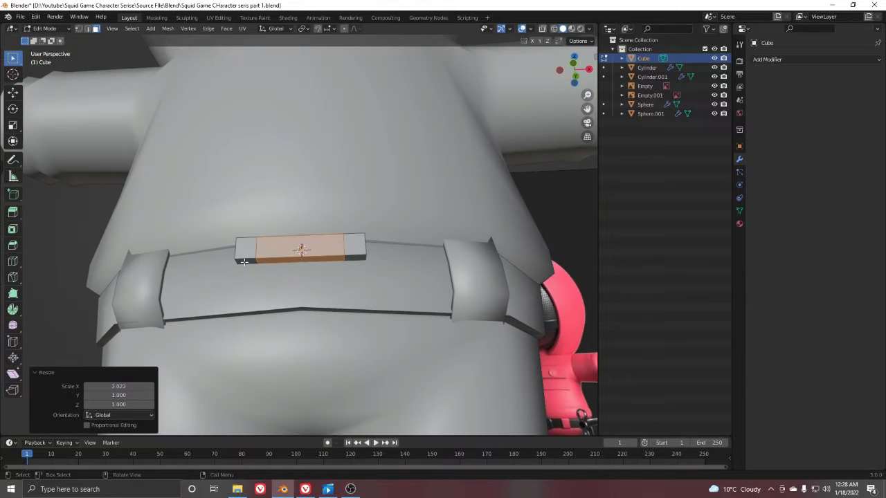
pyautogui.click(244, 262)
pyautogui.press('KP_1')
pyautogui.hotkey('shift', 'z')
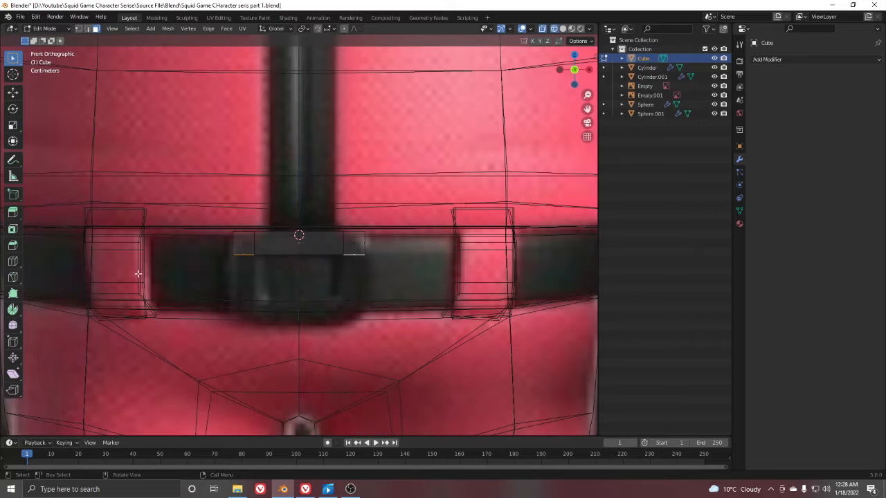
pyautogui.press('g')
pyautogui.press('z')
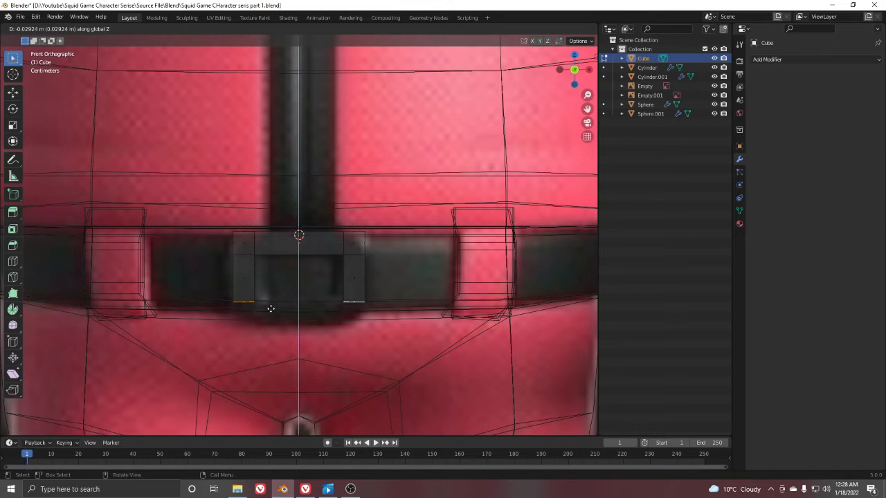
pyautogui.click(272, 309)
# Extrude both buckle sides again down to the lower edge of the reference buckle.
pyautogui.scroll(2, 298, 276)
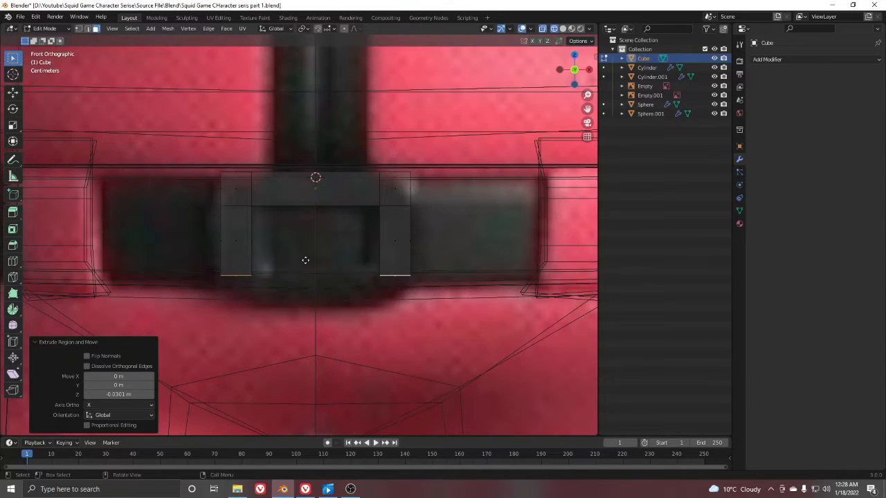
pyautogui.press('g')
pyautogui.click(305, 291)
# Delete the two inward-facing faces on the lowest segments of the buckle's sides.
pyautogui.moveTo(305, 291); pyautogui.dragTo(319, 306, button='middle')
pyautogui.hotkey('alt', 'z')
pyautogui.click(244, 321)
pyautogui.moveTo(245, 321); pyautogui.dragTo(391, 326, button='middle')
pyautogui.keyDown('shift'); pyautogui.click(389, 324); pyautogui.keyUp('shift')
pyautogui.press('f')
pyautogui.press('x')
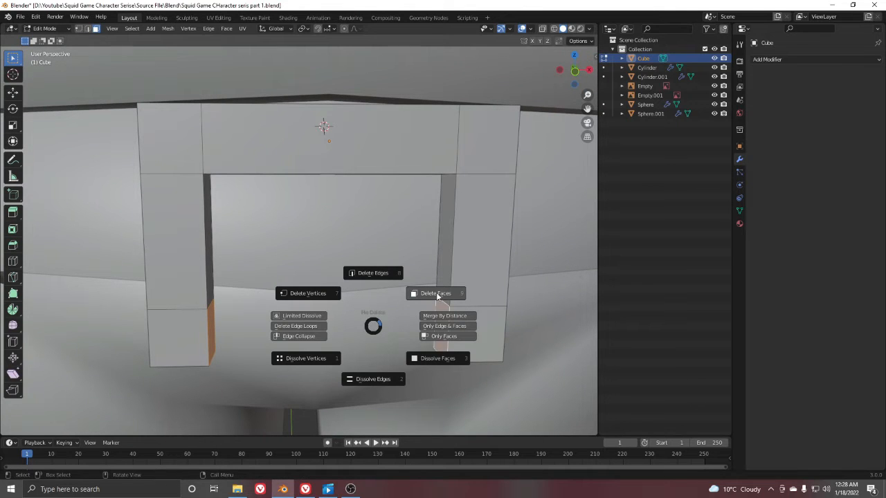
pyautogui.click(437, 293)
# Bridge the open edge loops between the two side segments to form the buckle's lower bar.
pyautogui.moveTo(340, 309); pyautogui.dragTo(310, 304, button='middle')
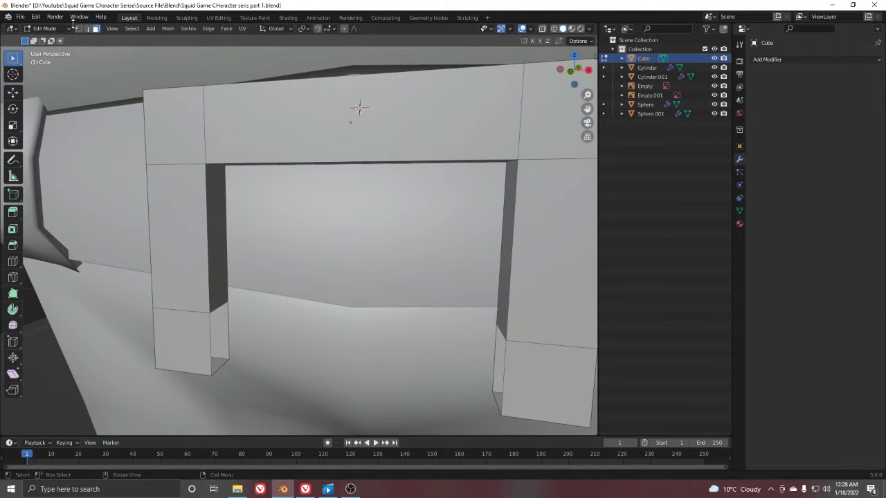
pyautogui.press('2')
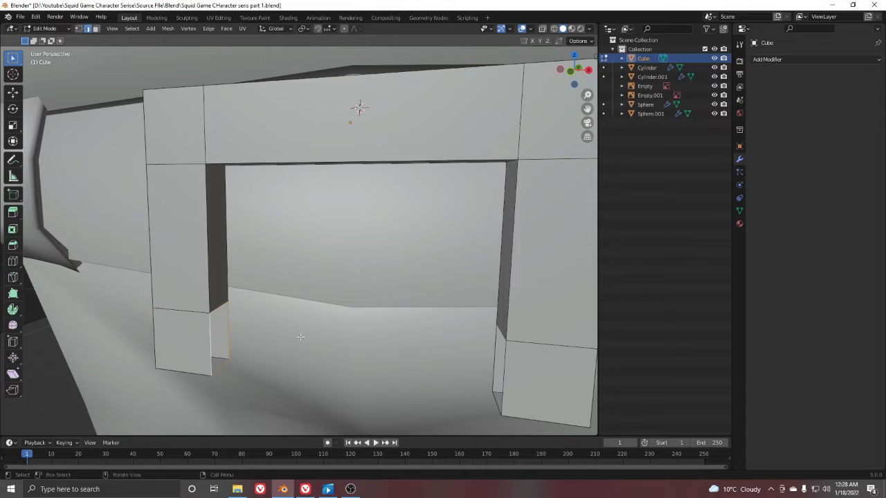
pyautogui.moveTo(300, 337); pyautogui.dragTo(424, 321, button='middle')
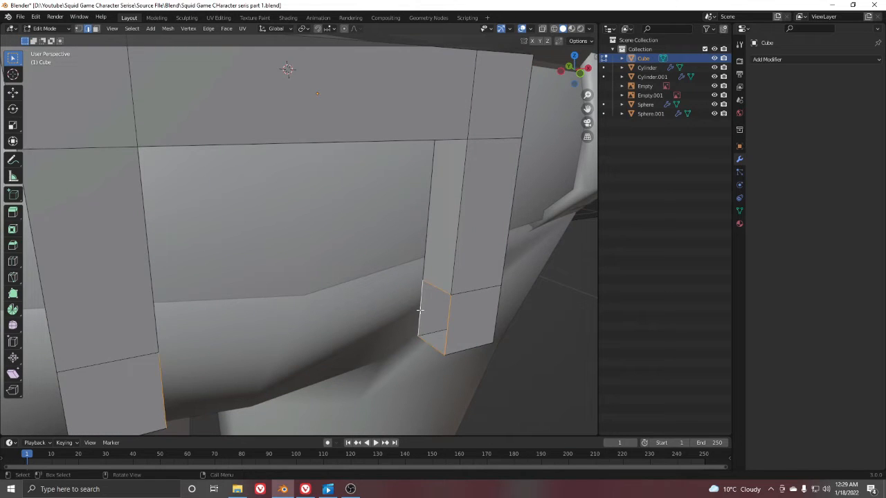
pyautogui.press('F3')
pyautogui.write('br')
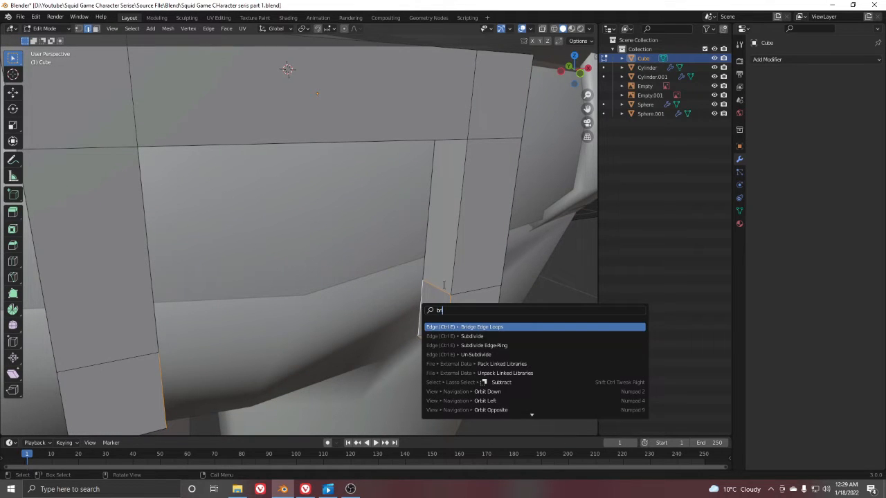
pyautogui.click(490, 328)
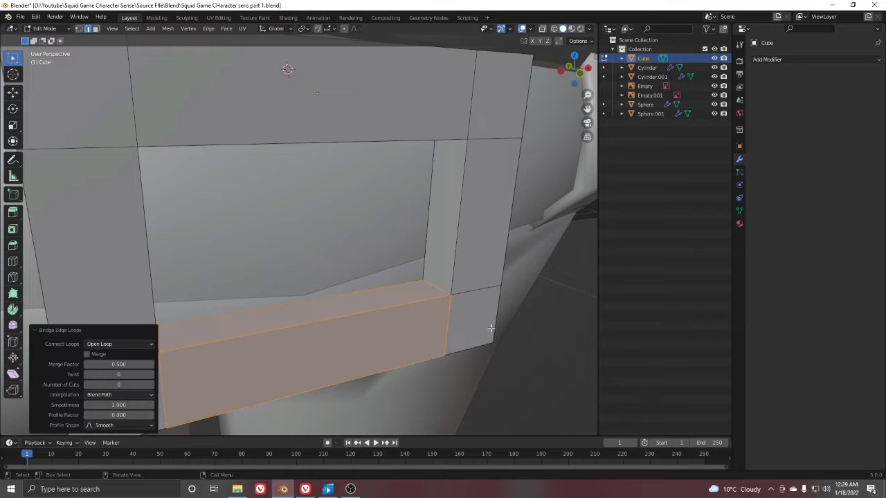
# Raise the whole buckle about 0.001 m along Z in Object Mode to align it with the reference.
pyautogui.moveTo(433, 324); pyautogui.dragTo(360, 284, button='middle')
pyautogui.hotkey('ctrl', 'Tab')
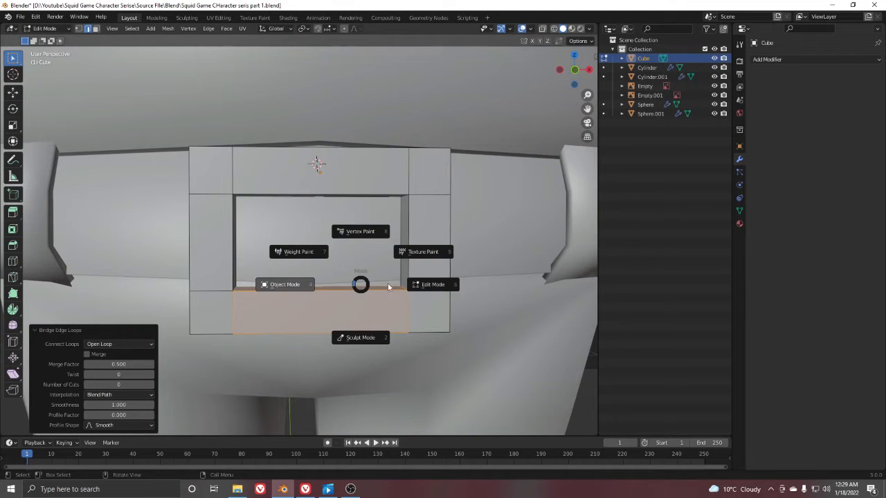
pyautogui.click(294, 303)
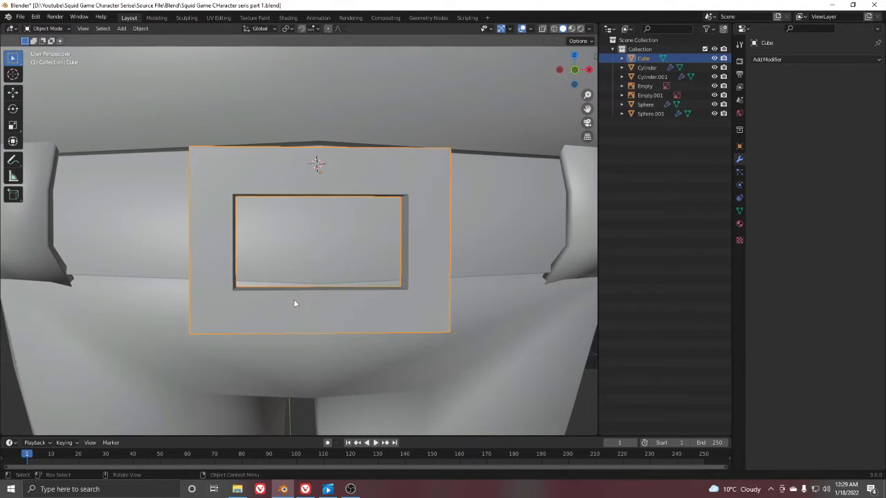
pyautogui.scroll(-4, 298, 290)
pyautogui.moveTo(304, 253); pyautogui.dragTo(392, 260, button='middle')
pyautogui.press('KP_1')
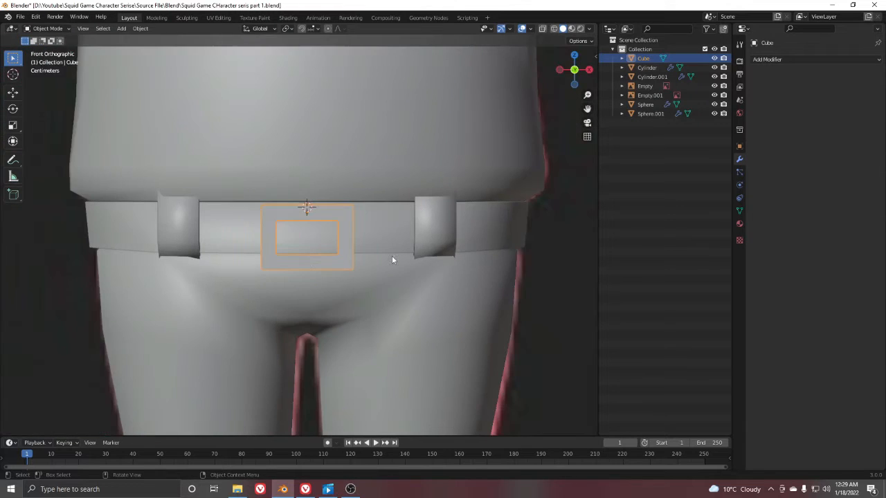
pyautogui.scroll(3, 296, 250)
pyautogui.hotkey('alt', 'z')
pyautogui.scroll(2, 370, 250)
pyautogui.press('g')
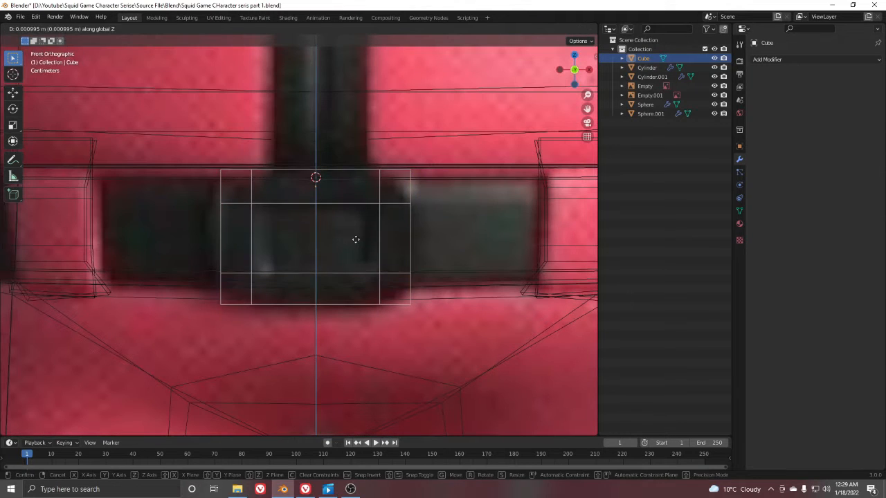
pyautogui.click(355, 240)
# Select the four outer corner edges of the buckle in Edit Mode and try to bevel them.
pyautogui.hotkey('alt', 'z')
pyautogui.moveTo(400, 293); pyautogui.dragTo(287, 252, button='middle')
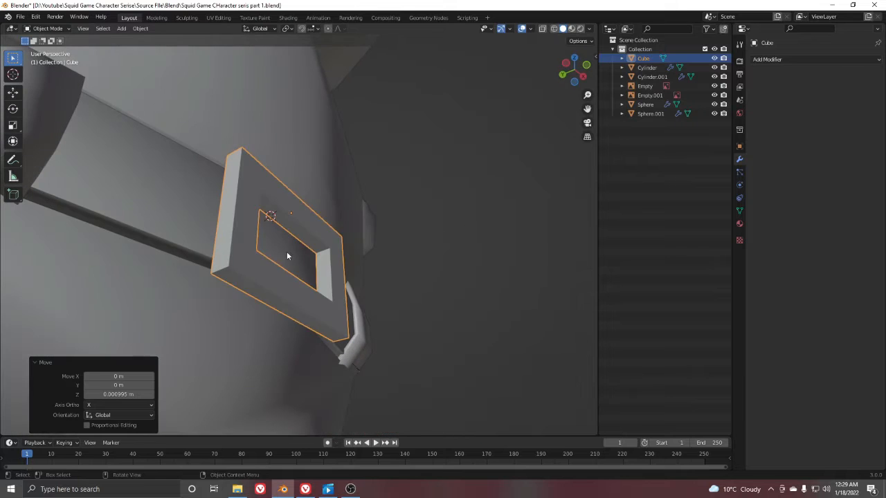
pyautogui.press('Tab')
pyautogui.hotkey('alt', 'a')
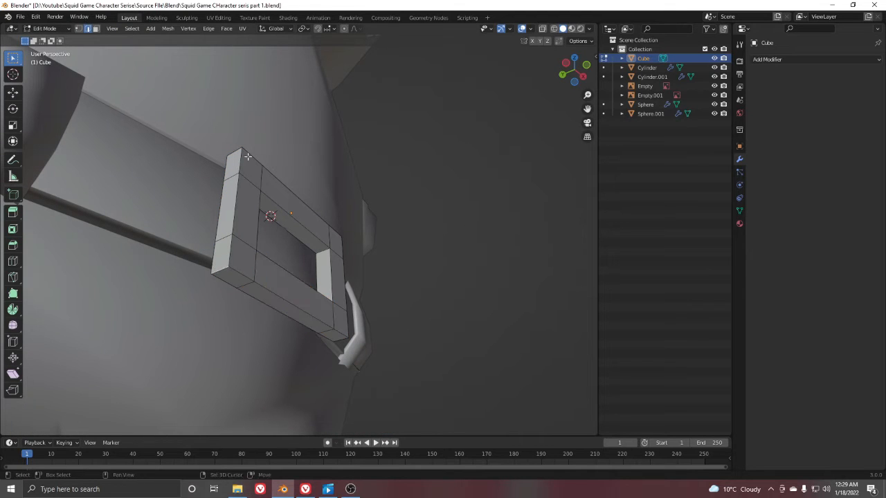
pyautogui.moveTo(217, 266); pyautogui.dragTo(265, 206, button='middle')
pyautogui.keyDown('shift'); pyautogui.click(212, 169); pyautogui.keyUp('shift')
pyautogui.moveTo(378, 179); pyautogui.dragTo(162, 197, button='middle')
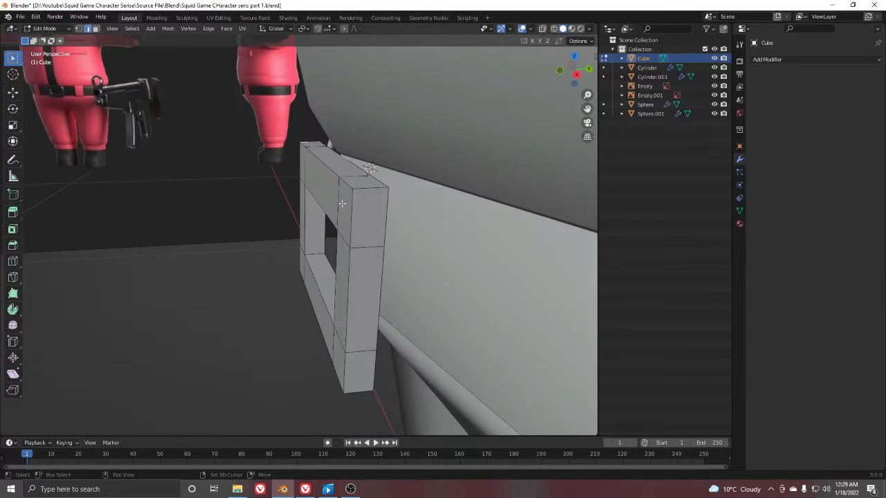
pyautogui.keyDown('shift'); pyautogui.click(362, 184); pyautogui.keyUp('shift')
pyautogui.scroll(-2, 373, 233)
pyautogui.moveTo(373, 233); pyautogui.dragTo(401, 155, button='middle')
pyautogui.moveTo(371, 255); pyautogui.dragTo(384, 277, button='middle')
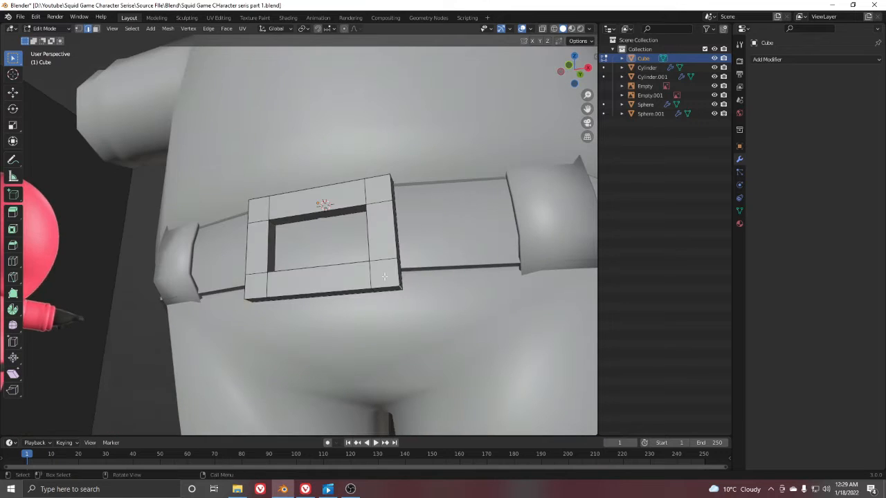
pyautogui.hotkey('ctrl', 'b')
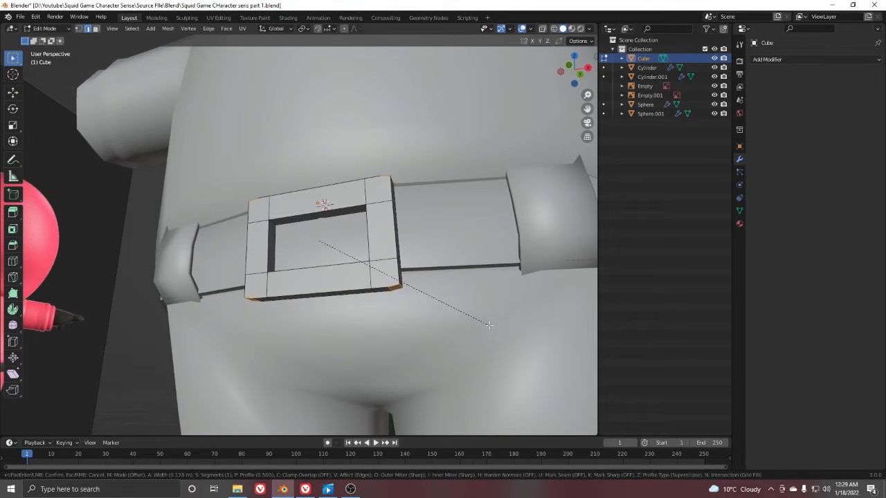
pyautogui.click(491, 330)
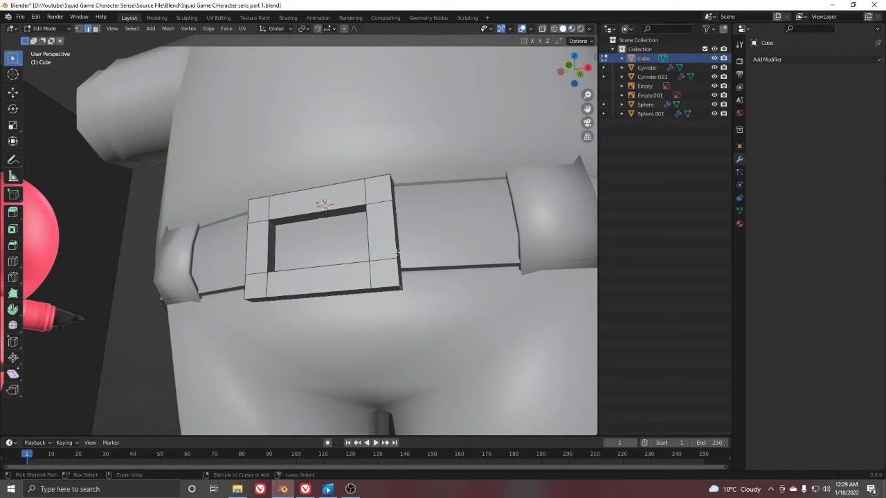
# Apply the buckle's rotation and scale in Object Mode.
pyautogui.press('Tab')
pyautogui.hotkey('ctrl', 'a')
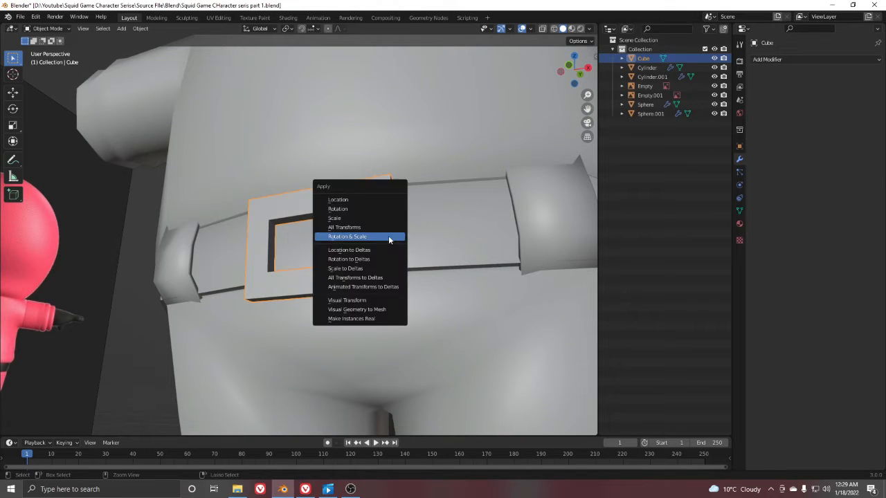
pyautogui.click(387, 241)
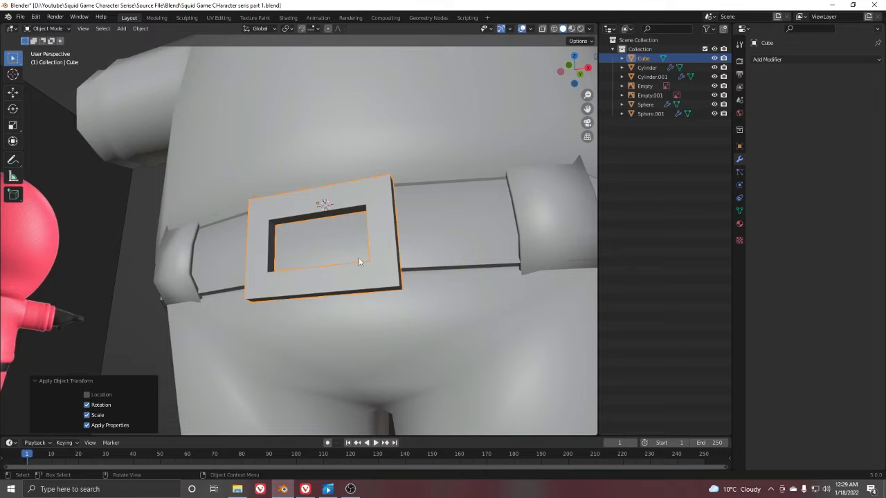
# Bevel the buckle's four outer corner edges with two segments and a width of about 0.007 m.
pyautogui.press('Tab')
pyautogui.hotkey('ctrl', 'b')
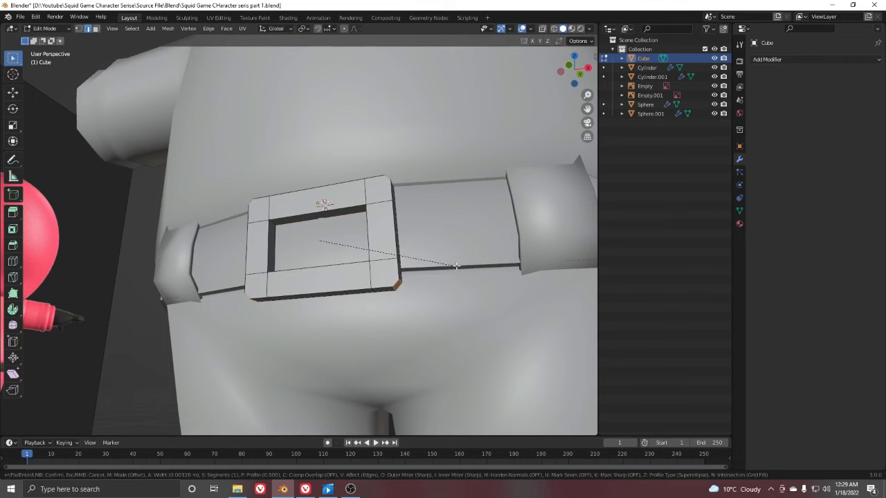
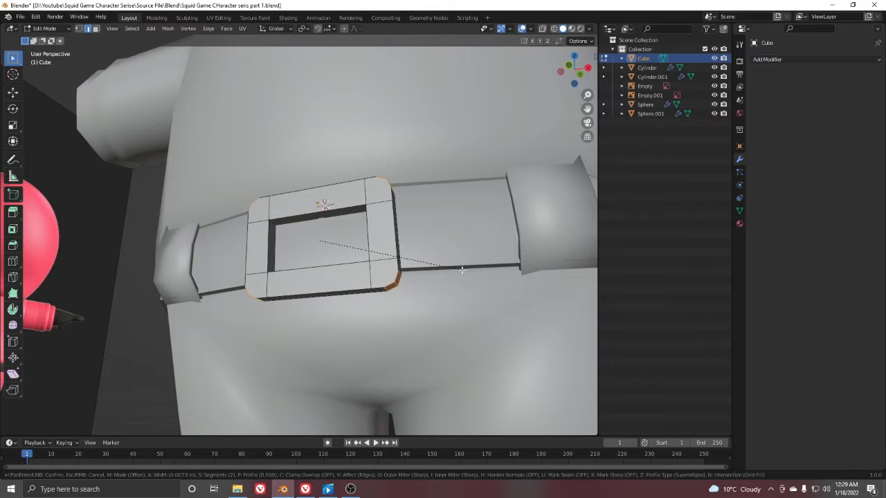
pyautogui.click(460, 269)
pyautogui.moveTo(460, 270); pyautogui.dragTo(298, 202, button='middle')
# Shade the buckle smooth in Object Mode.
pyautogui.press('Tab')
pyautogui.scroll(3, 298, 203)
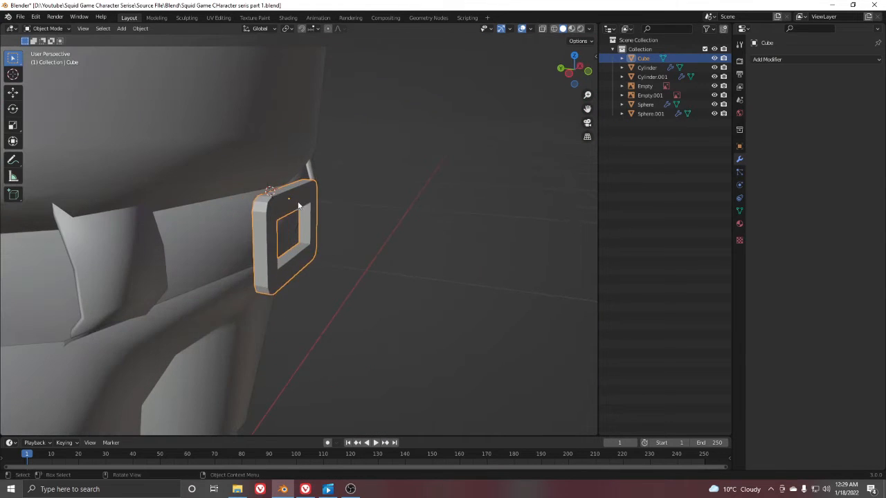
pyautogui.rightClick(297, 203)
pyautogui.click(298, 202)
pyautogui.scroll(-3, 304, 204)
pyautogui.moveTo(356, 209); pyautogui.dragTo(413, 220, button='middle')
pyautogui.scroll(3, 326, 232)
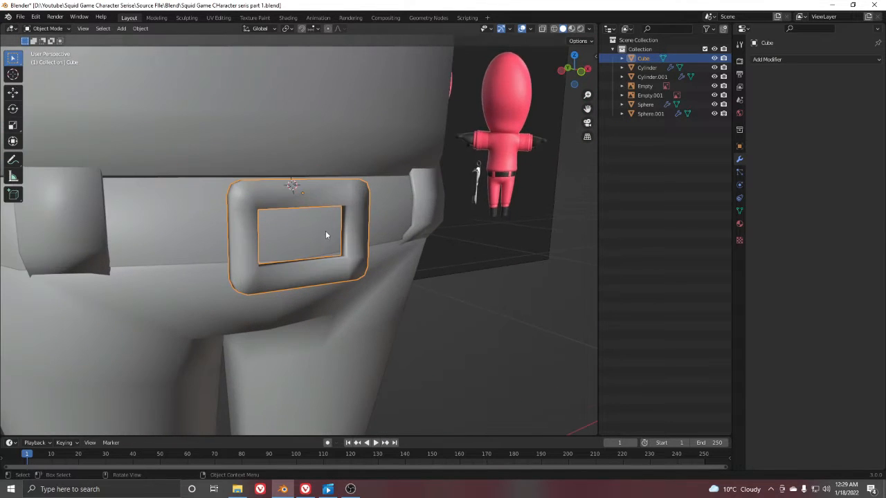
# Enable Auto Smooth on the buckle's normals with an angle of 73.4°.
pyautogui.click(740, 212)
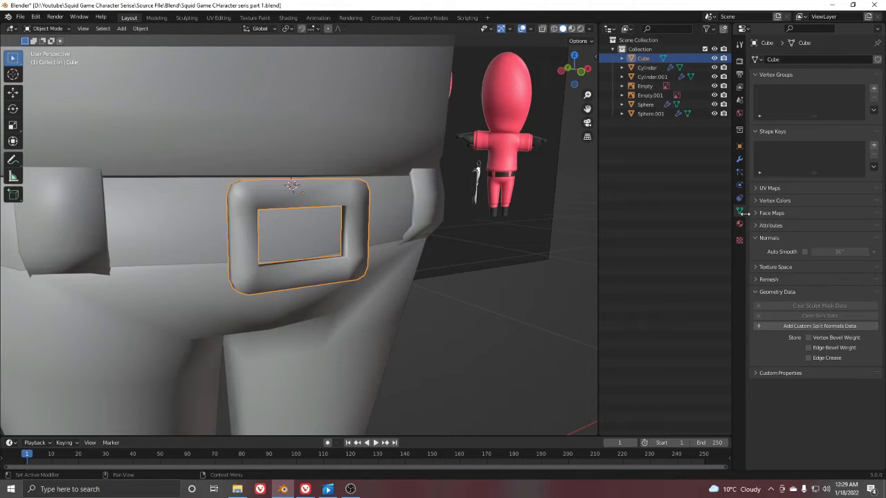
pyautogui.click(804, 252)
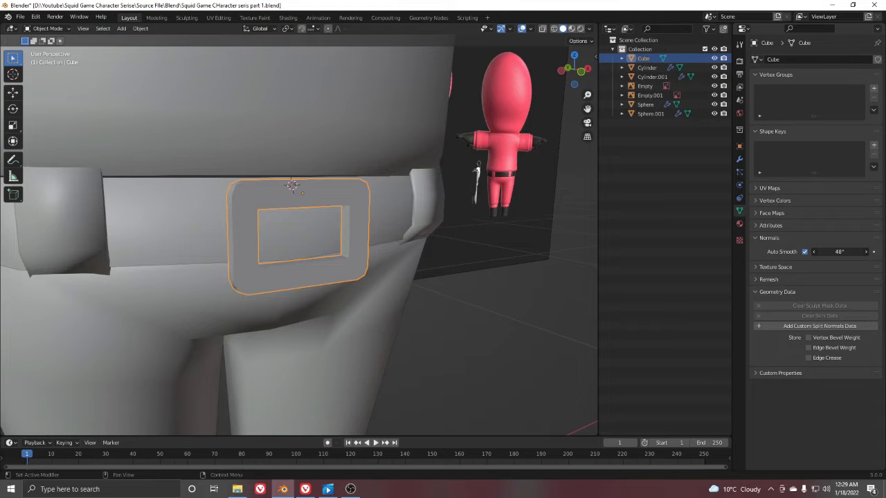
pyautogui.moveTo(840, 252); pyautogui.dragTo(845, 252)
pyautogui.scroll(-3, 512, 325)
# Lower the buckle about 0.0005 m along Z in front wireframe view to align it with the reference, and restore solid shading.
pyautogui.click(514, 335)
pyautogui.moveTo(446, 277); pyautogui.dragTo(339, 264, button='middle')
pyautogui.press('KP_1')
pyautogui.click(349, 271)
pyautogui.press('KP_Decimal')
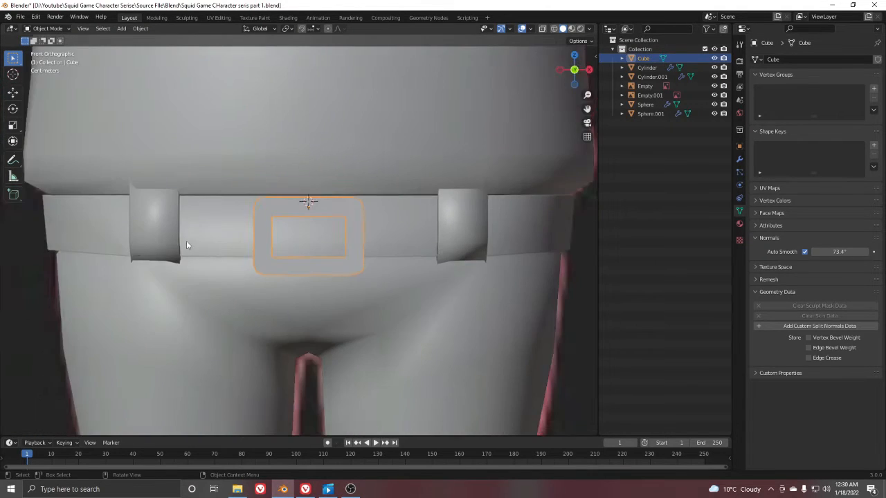
pyautogui.press('z')
pyautogui.click(82, 243)
pyautogui.press('g')
pyautogui.press('z')
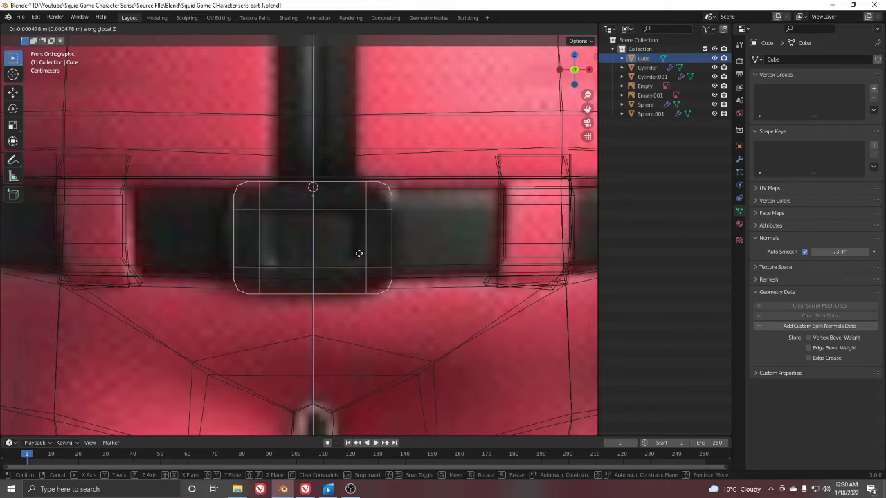
pyautogui.click(359, 254)
pyautogui.press('z')
# Raise the buckle about 0.006 m along Z so it sits centred on the modelled belt, and clear the selection.
pyautogui.scroll(-7, 312, 248)
pyautogui.click(421, 282)
pyautogui.scroll(2, 261, 223)
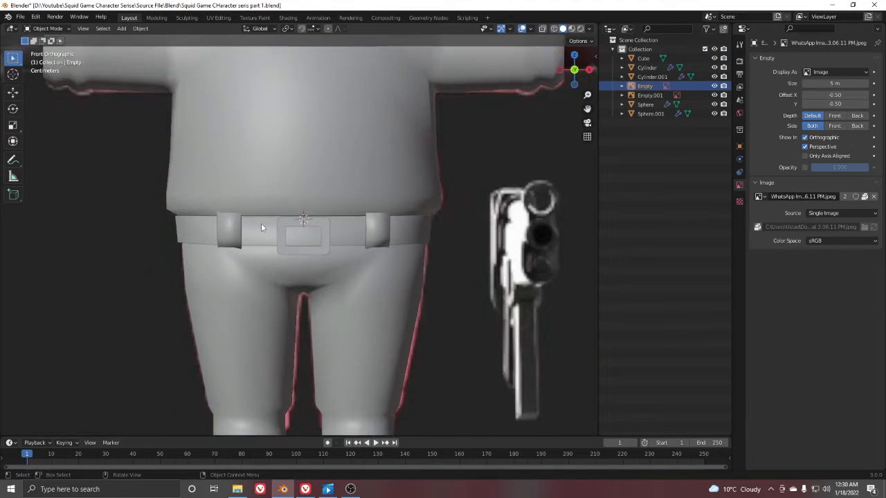
pyautogui.click(315, 218)
pyautogui.scroll(3, 311, 220)
pyautogui.press('g')
pyautogui.press('z')
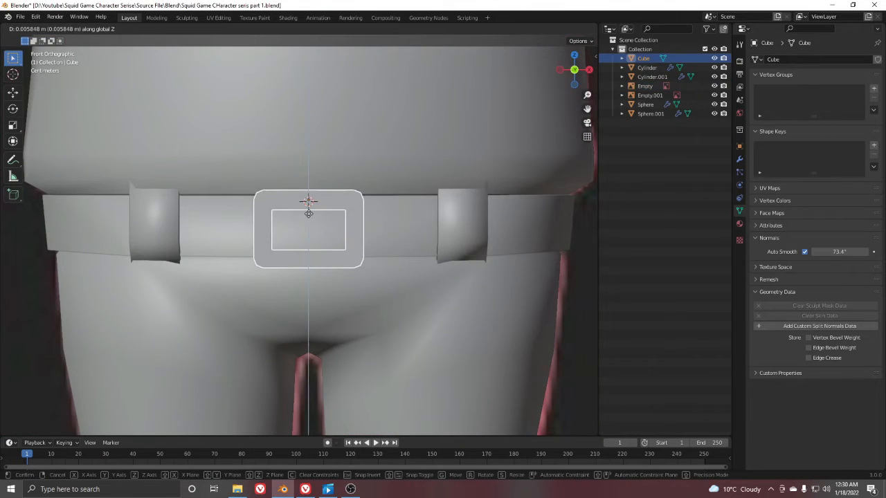
pyautogui.click(308, 213)
pyautogui.scroll(-7, 305, 223)
pyautogui.click(503, 364)
pyautogui.scroll(-3, 354, 278)
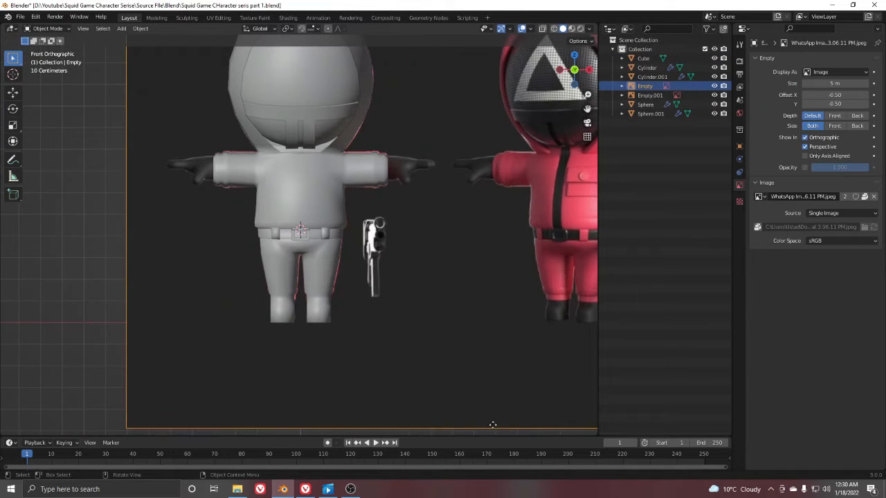
pyautogui.click(60, 309)
# Select the character's body mesh and enter Edit Mode on it.
pyautogui.keyDown('shift'); pyautogui.moveTo(283, 218); pyautogui.dragTo(271, 229, button='middle'); pyautogui.keyUp('shift')
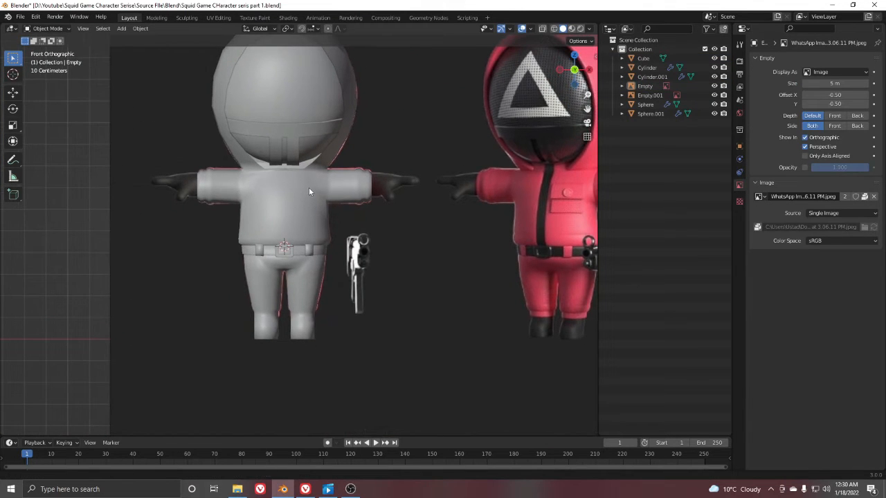
pyautogui.keyDown('shift'); pyautogui.moveTo(308, 188); pyautogui.dragTo(285, 209, button='middle'); pyautogui.keyUp('shift')
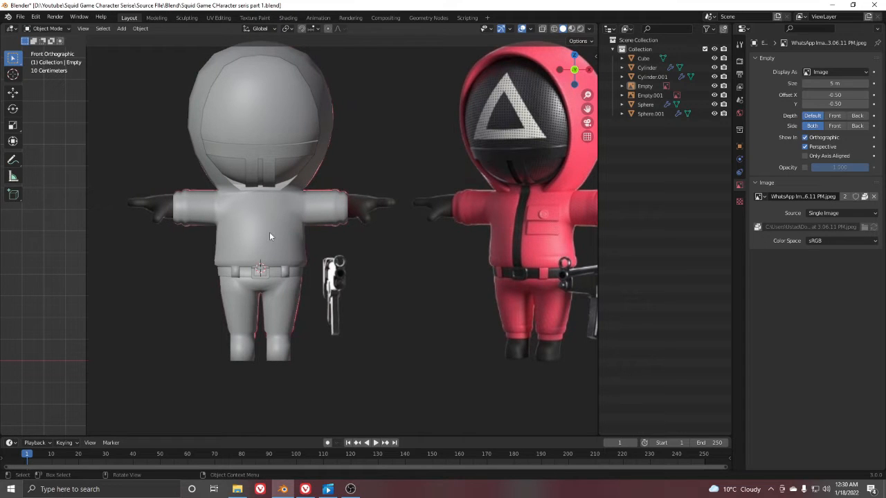
pyautogui.click(269, 237)
pyautogui.scroll(6, 271, 234)
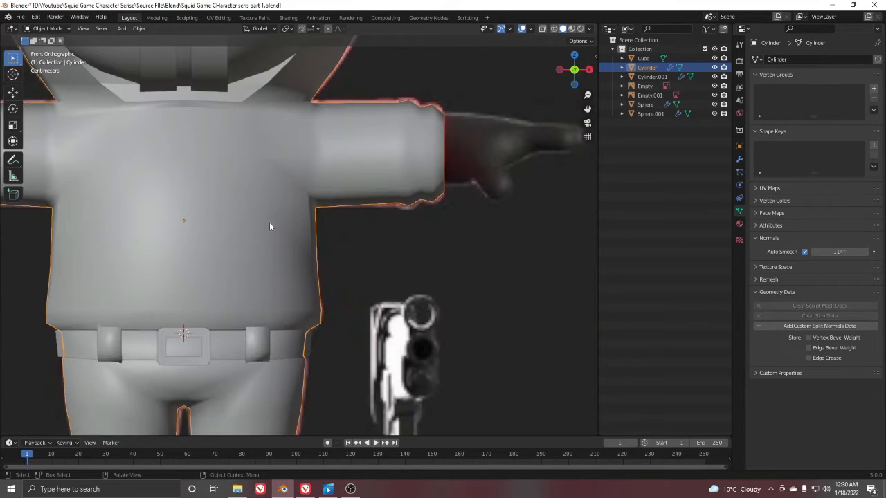
pyautogui.press('Tab')
pyautogui.scroll(2, 318, 148)
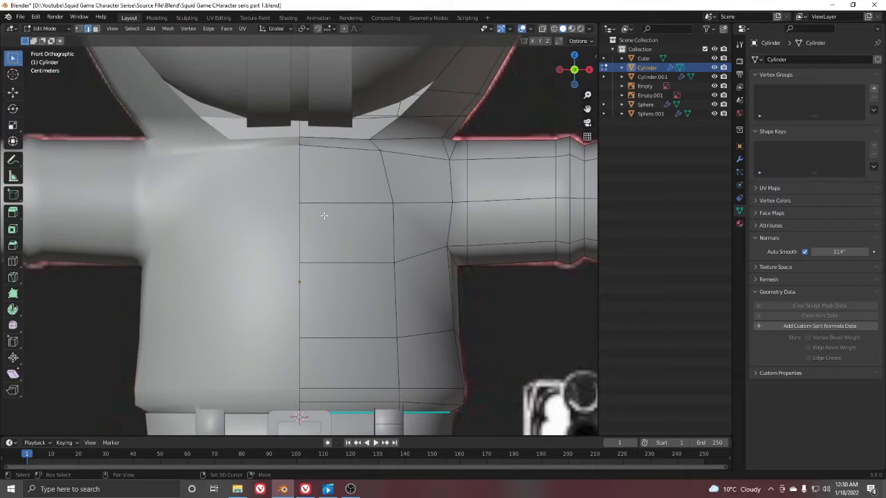
pyautogui.scroll(-3, 322, 242)
pyautogui.scroll(2, 318, 229)
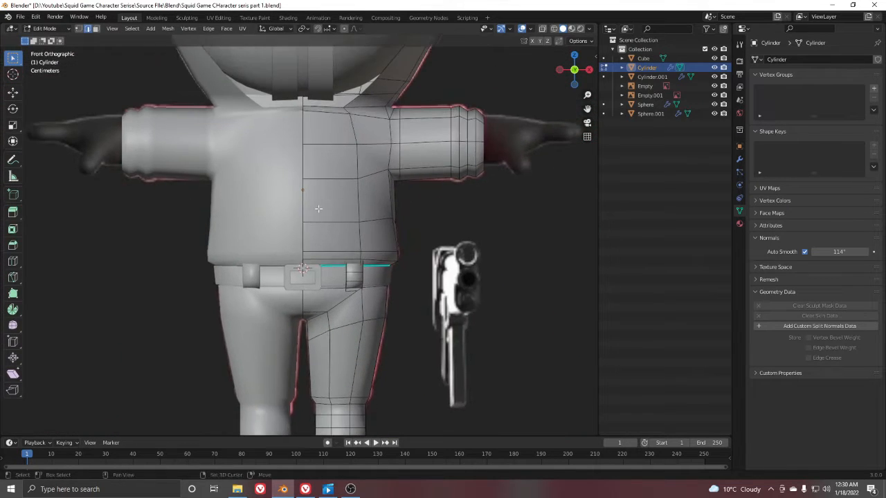
pyautogui.hotkey('ctrl', 'r')
pyautogui.press('Escape')
pyautogui.scroll(-2, 312, 210)
pyautogui.keyDown('shift'); pyautogui.moveTo(313, 200); pyautogui.dragTo(308, 251, button='middle'); pyautogui.keyUp('shift')
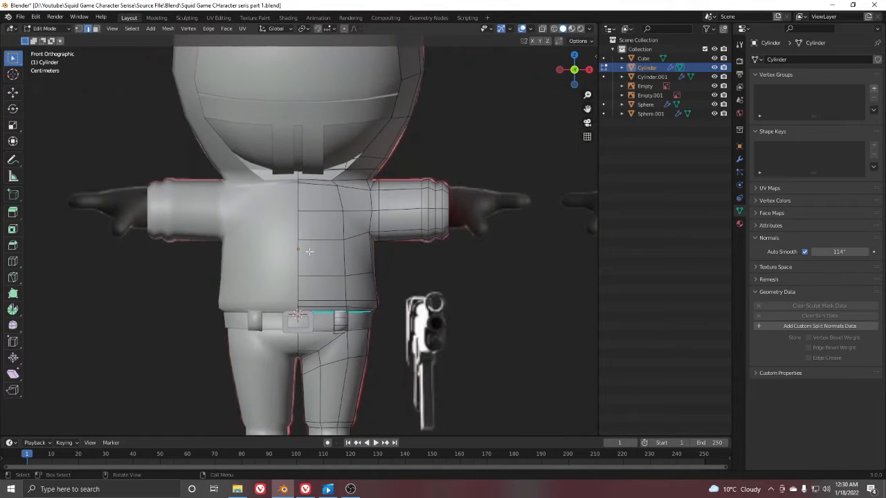
pyautogui.hotkey('ctrl', 'r')
pyautogui.scroll(-4, 304, 305)
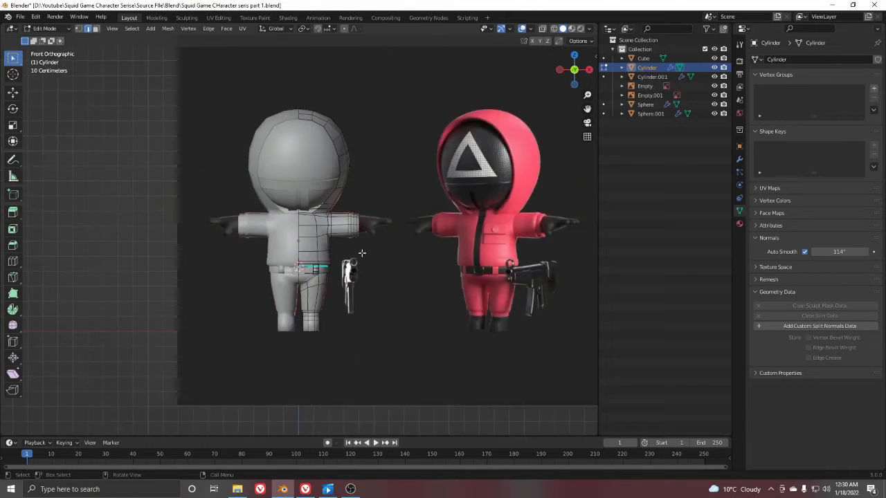
pyautogui.moveTo(305, 305); pyautogui.dragTo(346, 173, button='middle')
pyautogui.press('Escape')
# Subdivide the front neckline edge between the body's centre line and the neighbouring collar vertex.
pyautogui.scroll(5, 356, 149)
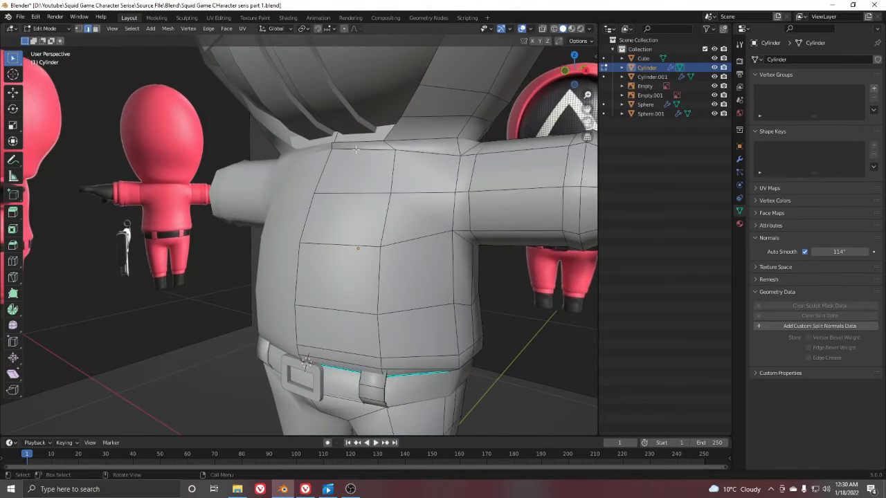
pyautogui.moveTo(317, 298); pyautogui.dragTo(323, 163, button='middle')
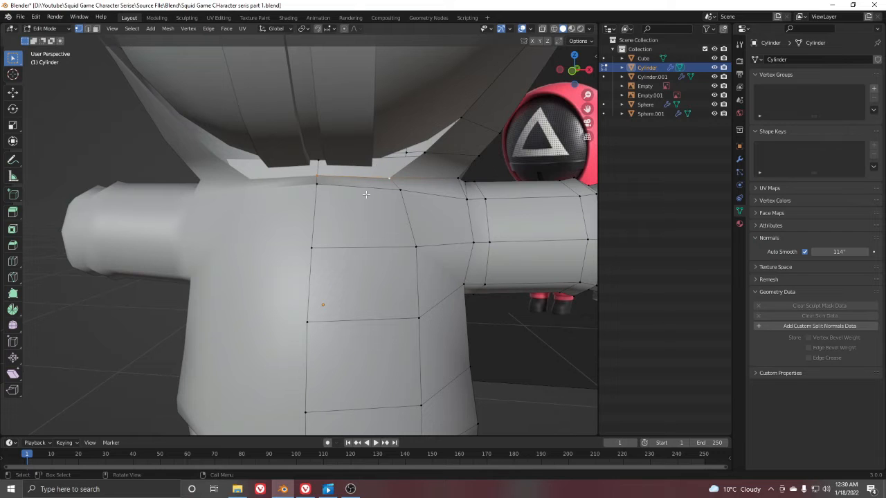
pyautogui.press('KP_1')
pyautogui.press('ctrl+KP_1')
pyautogui.press('KP_1')
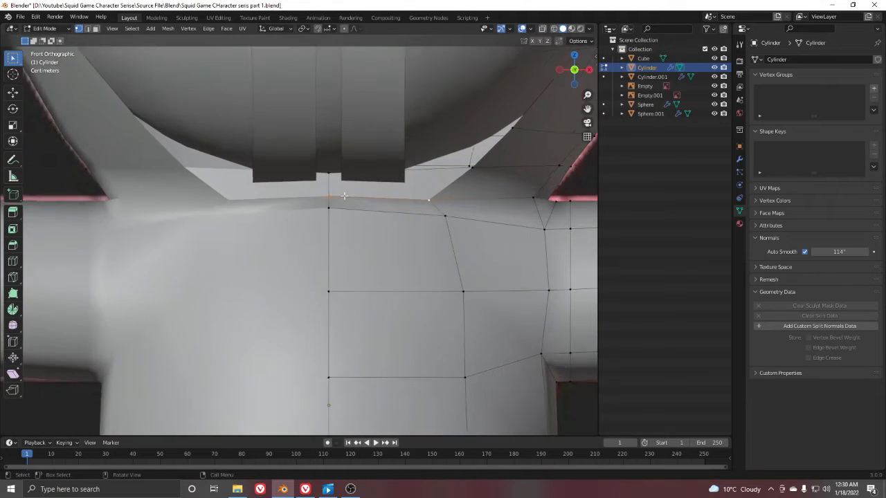
pyautogui.scroll(2, 344, 196)
pyautogui.rightClick(379, 176)
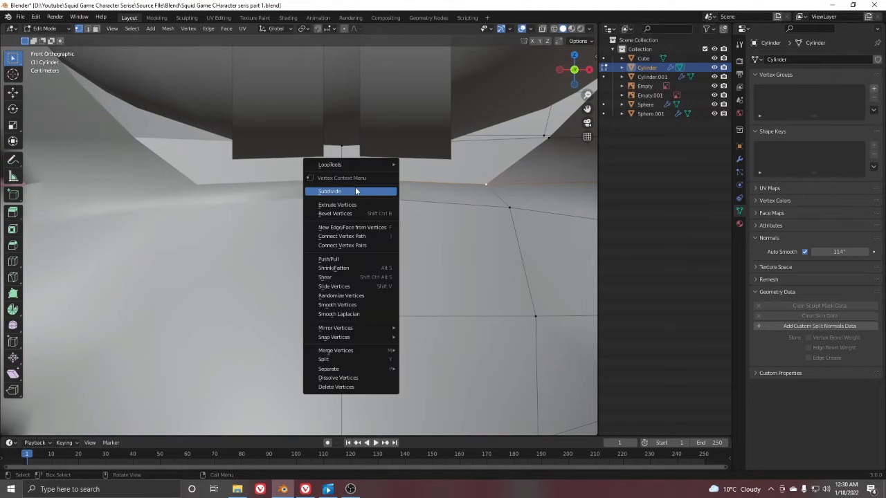
pyautogui.click(358, 191)
# Slide the new neckline vertex toward the body's centre line by a factor of 0.544 and return to Object Mode.
pyautogui.click(413, 181)
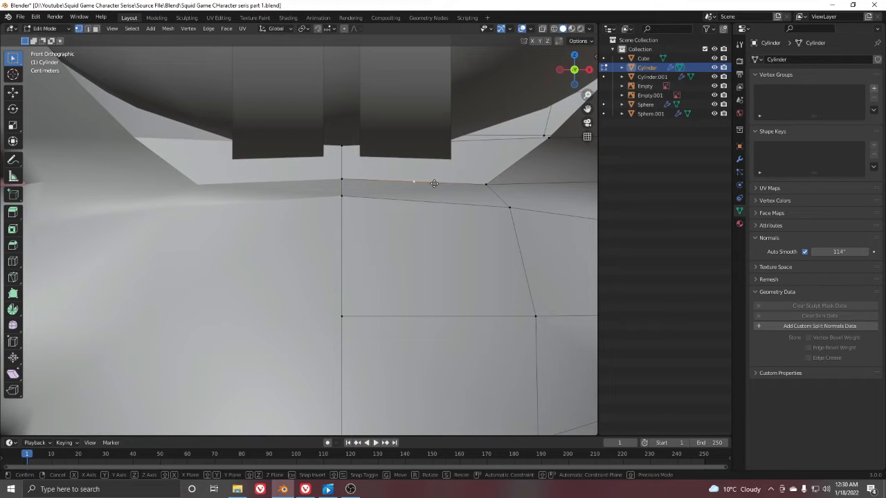
pyautogui.hotkey('shift', 'v')
pyautogui.click(395, 188)
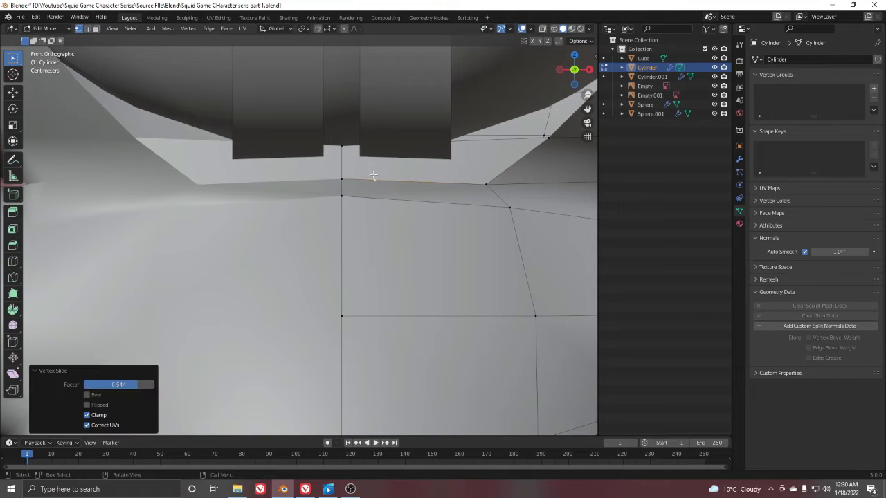
pyautogui.scroll(-6, 374, 190)
pyautogui.keyDown('shift'); pyautogui.moveTo(395, 257); pyautogui.dragTo(380, 207, button='middle'); pyautogui.keyUp('shift')
pyautogui.moveTo(346, 340); pyautogui.dragTo(337, 306, button='middle')
pyautogui.scroll(4, 337, 306)
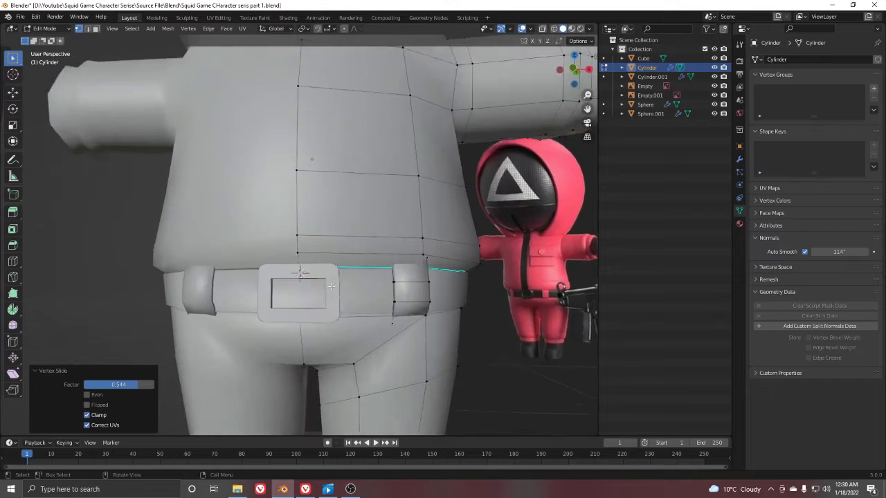
pyautogui.press('Tab')
pyautogui.scroll(-3, 370, 296)
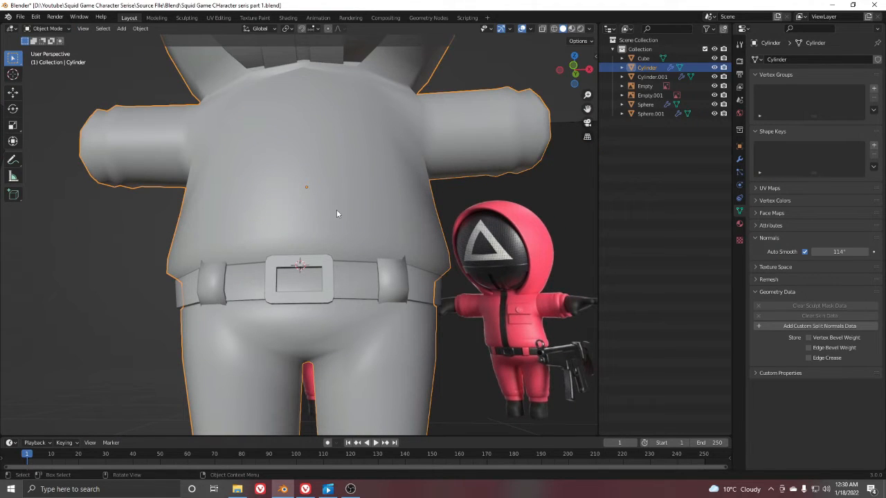
pyautogui.moveTo(364, 225); pyautogui.dragTo(329, 238, button='middle')
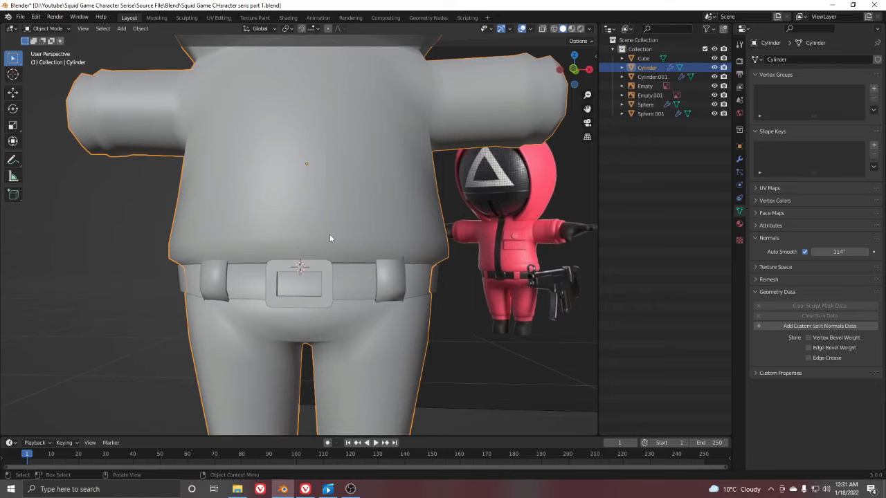
# Isolate the body mesh in local view and enter Edit Mode on it.
pyautogui.press('KP_Divide')
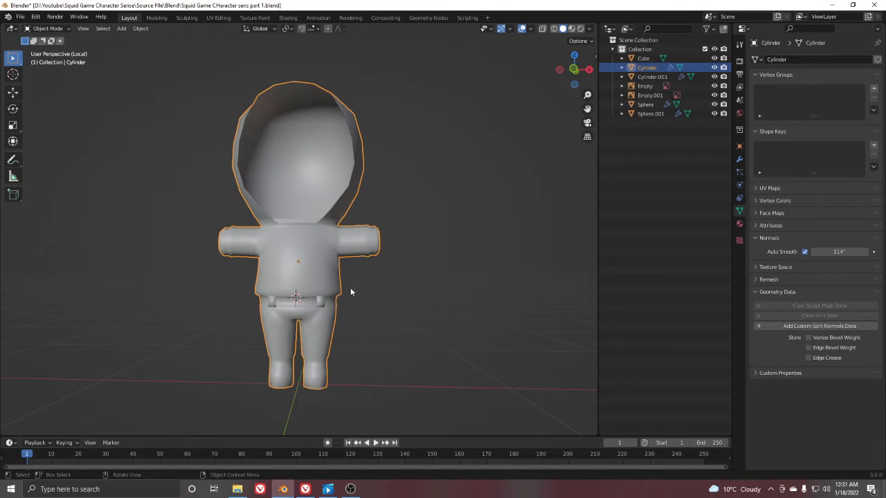
pyautogui.scroll(4, 304, 310)
pyautogui.keyDown('shift'); pyautogui.moveTo(339, 324); pyautogui.dragTo(332, 227, button='middle'); pyautogui.keyUp('shift')
pyautogui.hotkey('ctrl', 'Tab')
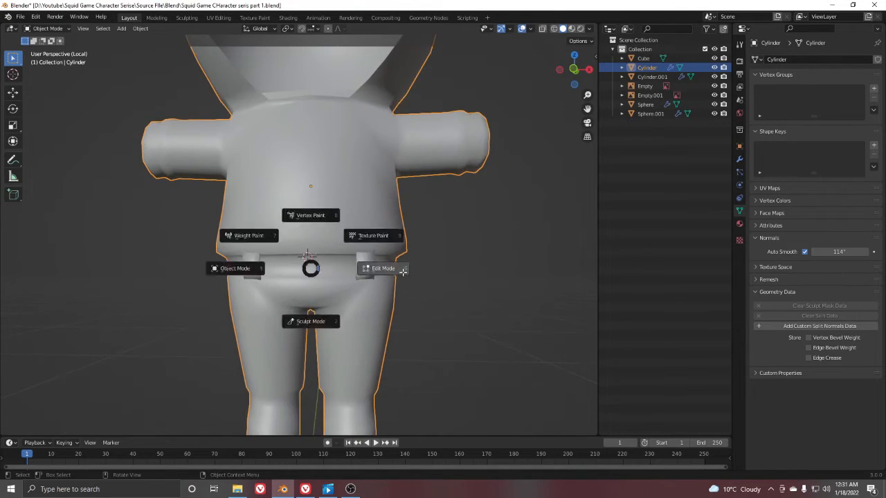
pyautogui.click(380, 268)
pyautogui.scroll(4, 304, 262)
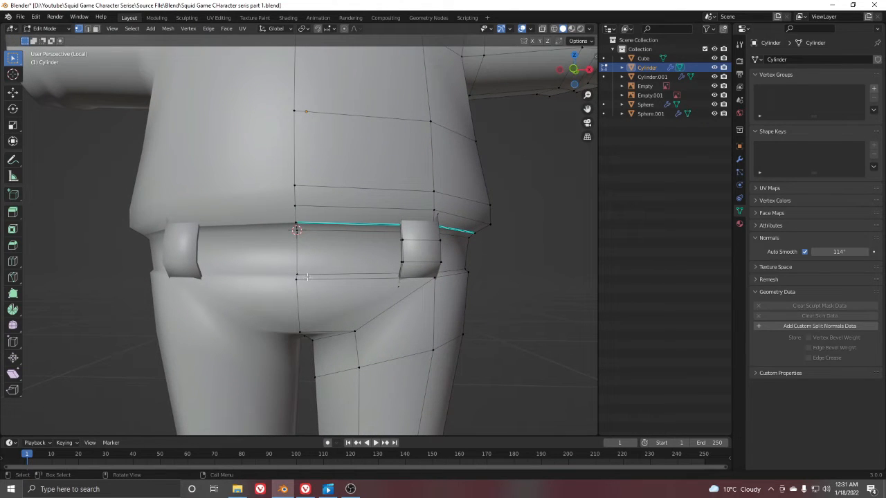
# Subdivide the torso's front hem edge between the body's centre line and the belt loop.
pyautogui.moveTo(328, 281); pyautogui.dragTo(279, 256, button='middle')
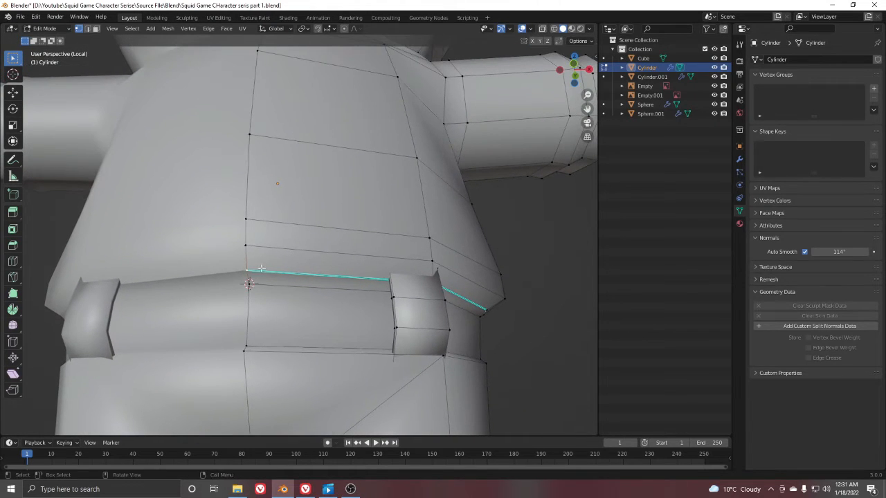
pyautogui.moveTo(411, 276); pyautogui.dragTo(251, 266, button='middle')
pyautogui.click(87, 29)
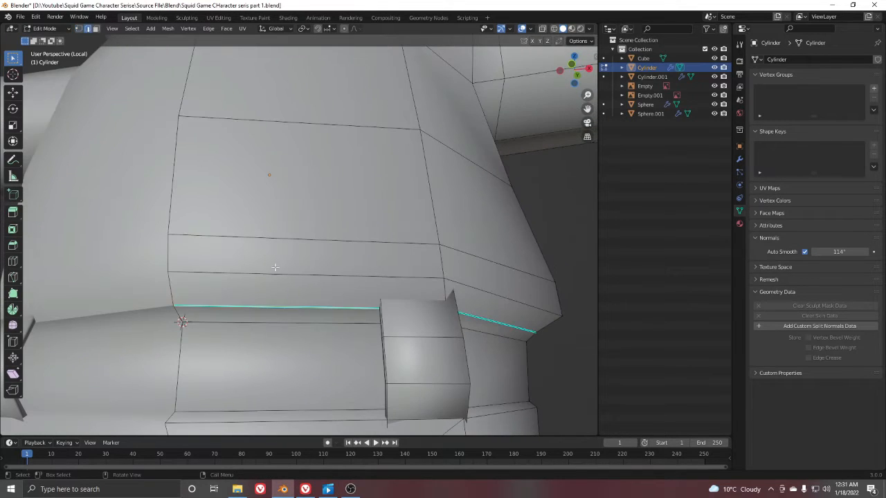
pyautogui.keyDown('shift'); pyautogui.click(270, 306); pyautogui.keyUp('shift')
pyautogui.rightClick(260, 305)
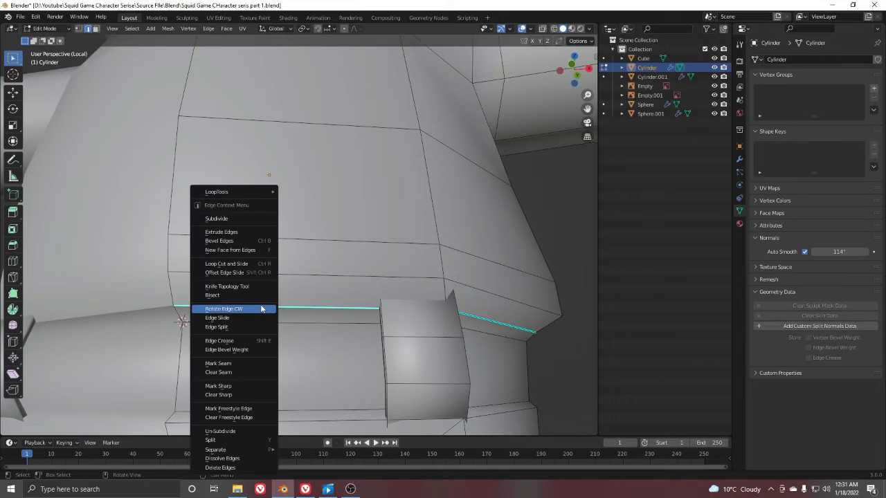
pyautogui.click(222, 217)
# Slide the new hem vertex toward the body's centre line by a factor of 0.528 and again by 0.333.
pyautogui.click(79, 30)
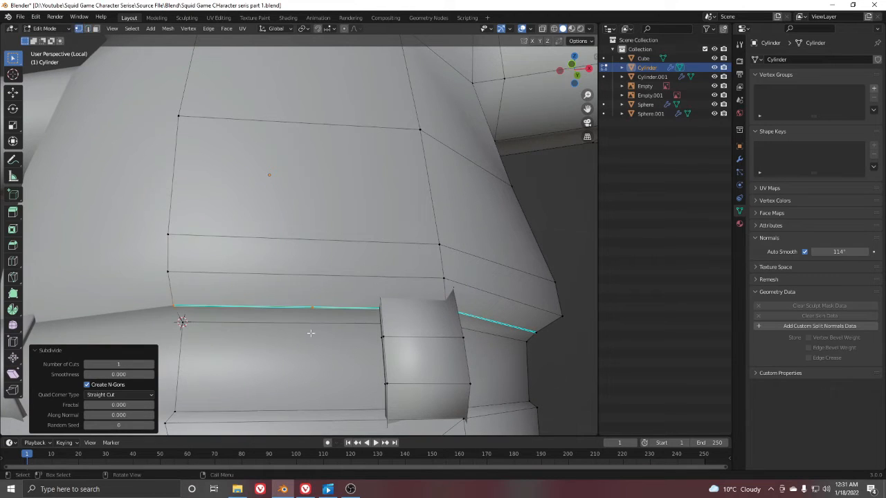
pyautogui.hotkey('shift', 'v')
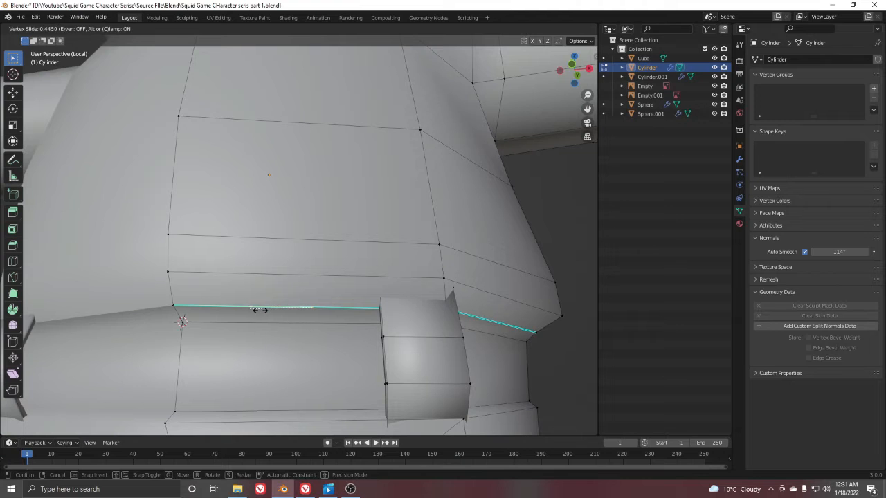
pyautogui.click(263, 309)
pyautogui.scroll(-5, 291, 298)
pyautogui.scroll(8, 305, 290)
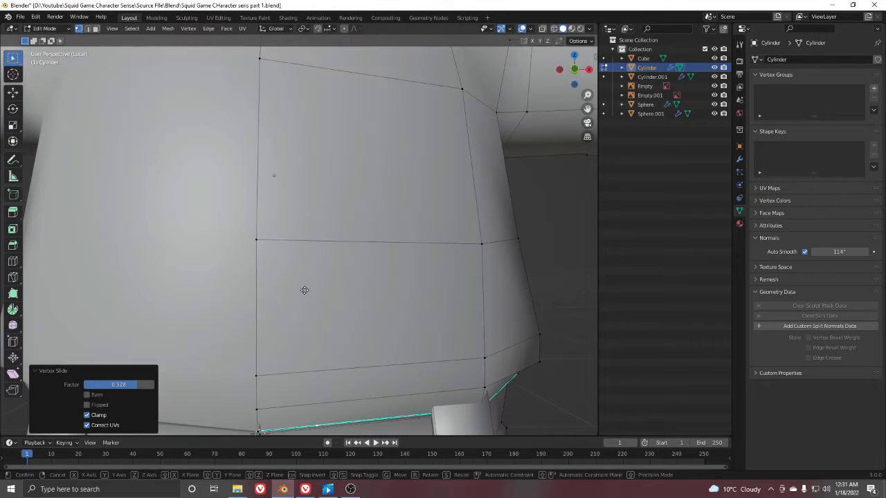
pyautogui.hotkey('shift', 'v')
pyautogui.click(285, 289)
pyautogui.scroll(-5, 285, 289)
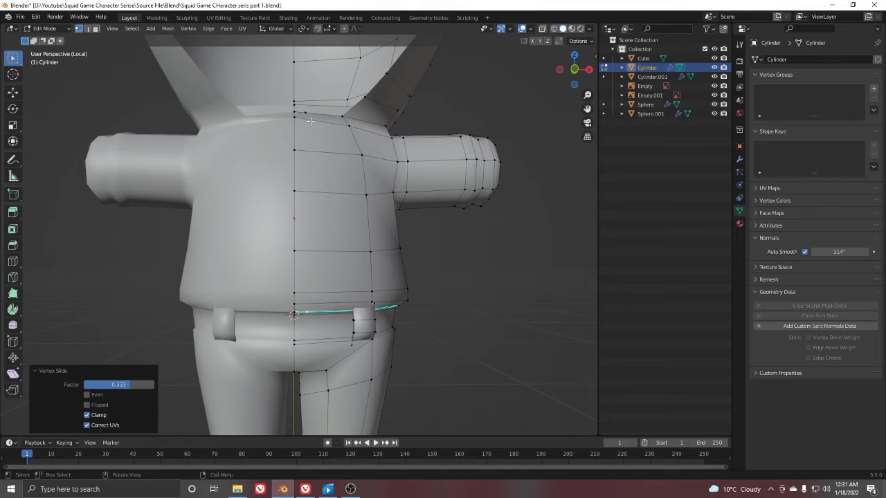
# Connect the new hem vertex to the neckline vertex with a vertical edge line down the torso front.
pyautogui.keyDown('shift'); pyautogui.click(308, 118); pyautogui.keyUp('shift')
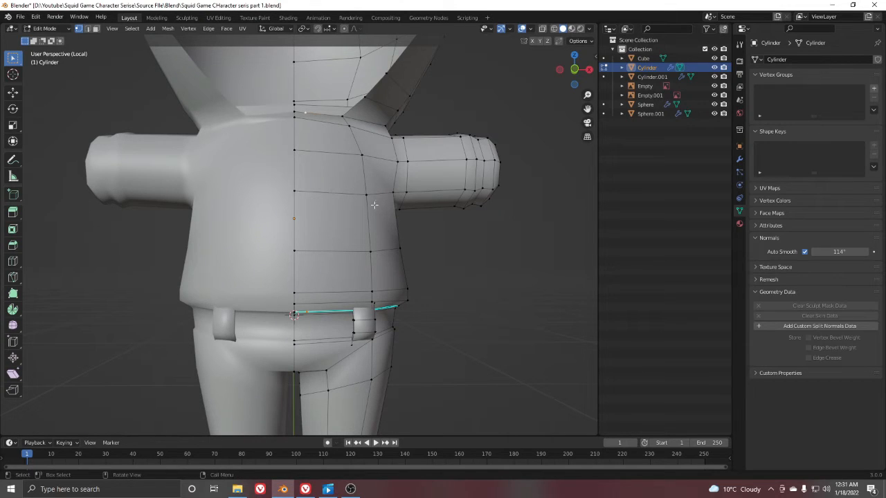
pyautogui.hotkey('ctrl', 'r')
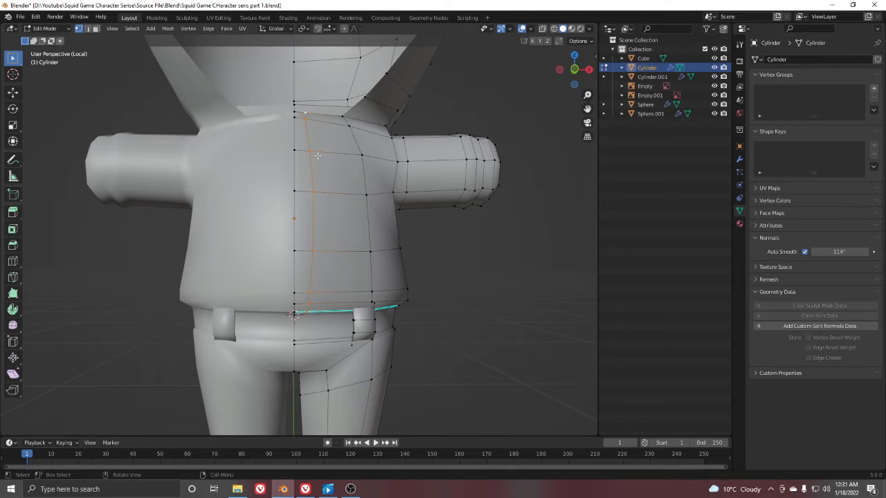
pyautogui.scroll(-4, 303, 258)
pyautogui.moveTo(304, 259); pyautogui.dragTo(312, 274, button='middle')
pyautogui.scroll(2, 312, 274)
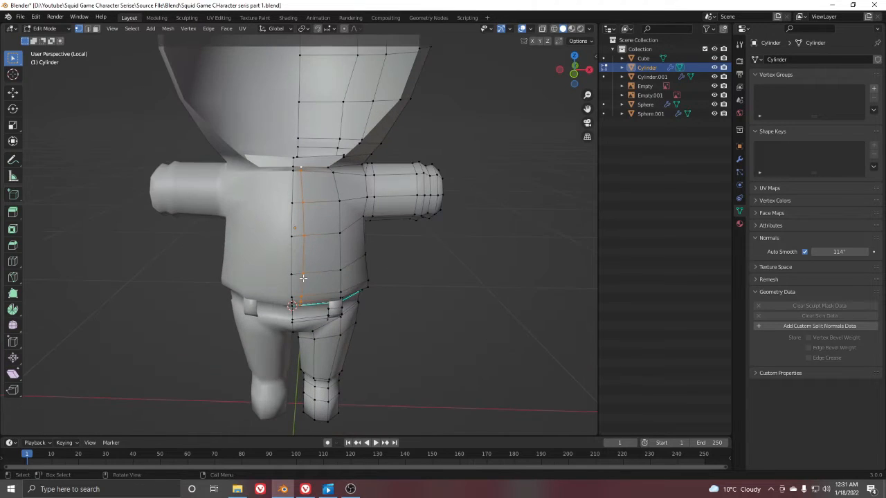
# Straighten the new vertical edge line in front view by scaling it to 0 along X.
pyautogui.press('KP_1')
pyautogui.scroll(4, 316, 249)
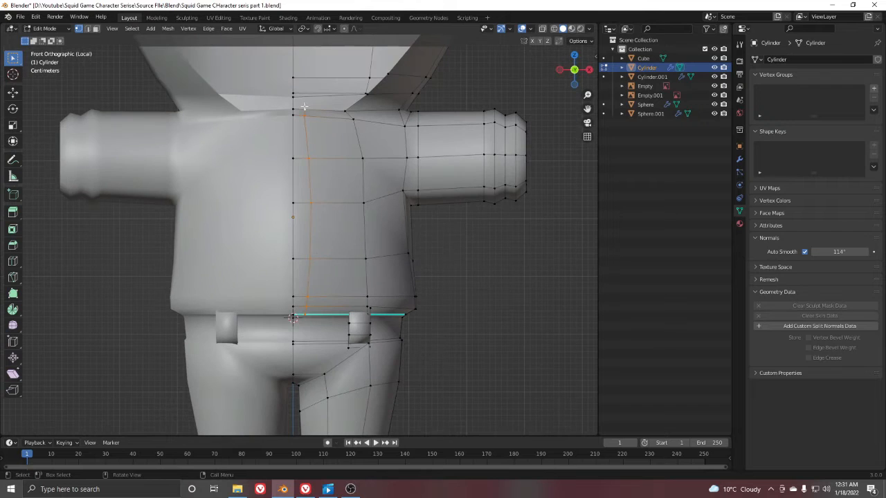
pyautogui.press('s')
pyautogui.press('x')
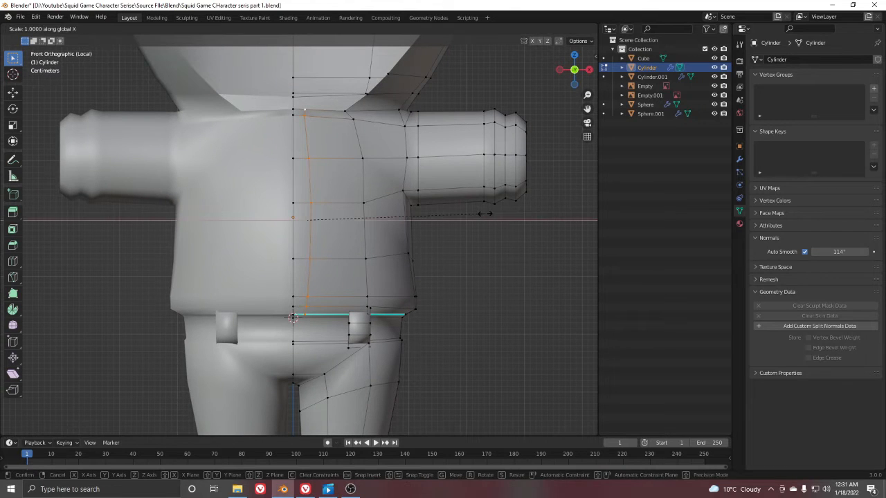
pyautogui.press('0')
pyautogui.press('Return')
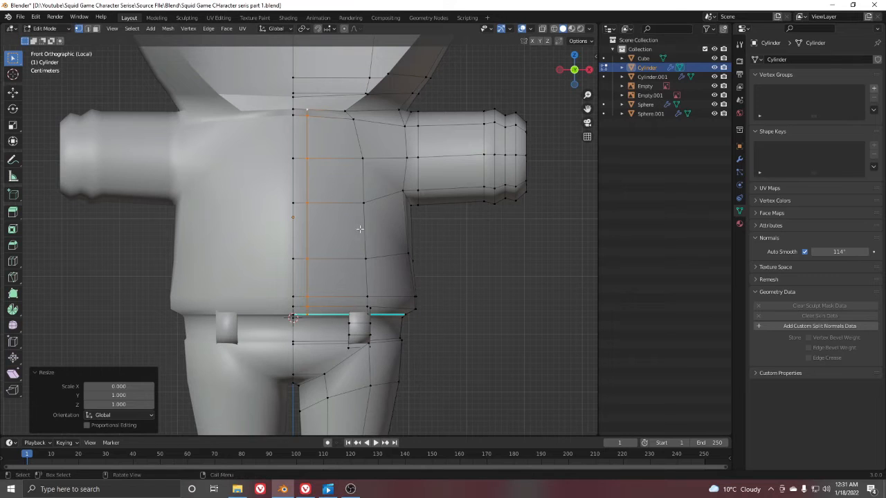
# Leave local view for the full character and resume Edit Mode on the body mesh in front view.
pyautogui.scroll(-3, 382, 224)
pyautogui.press('Tab')
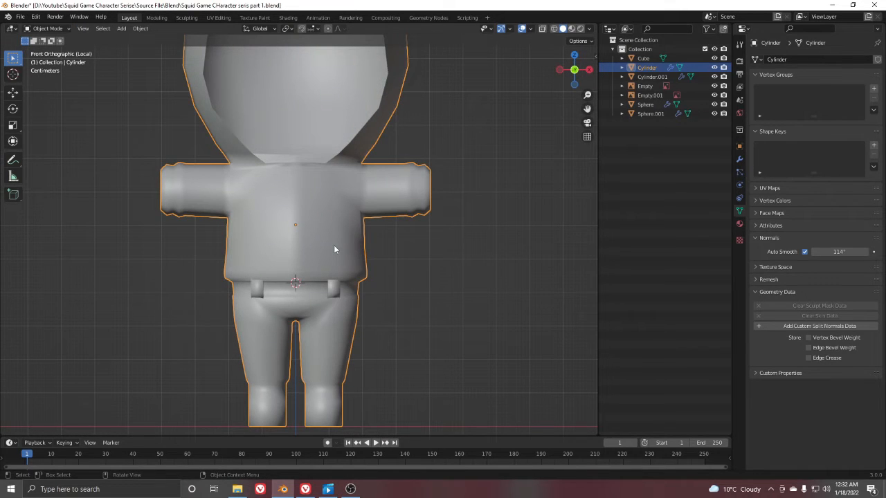
pyautogui.press('KP_Divide')
pyautogui.scroll(-4, 335, 246)
pyautogui.moveTo(336, 218); pyautogui.dragTo(464, 225, button='middle')
pyautogui.scroll(4, 465, 224)
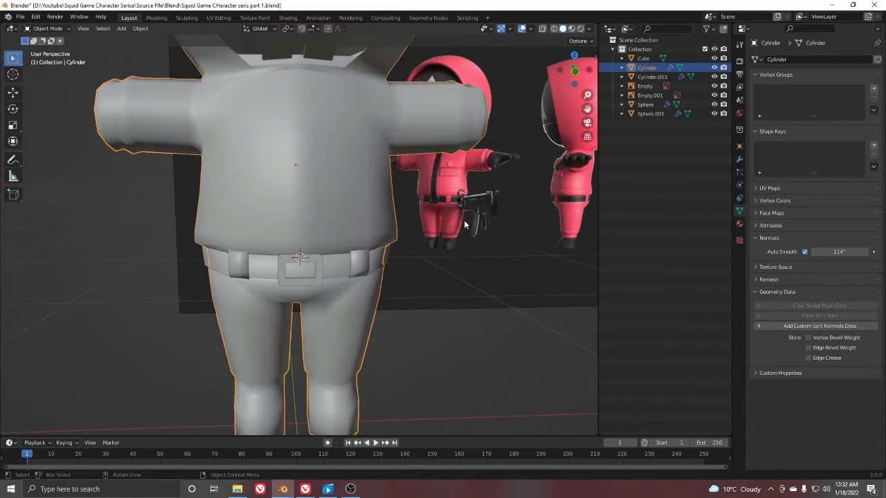
pyautogui.press('Tab')
pyautogui.press('KP_1')
# Compare the torso front with the reference image in wireframe and return to solid shading.
pyautogui.keyDown('shift'); pyautogui.moveTo(338, 228); pyautogui.dragTo(358, 251, button='middle'); pyautogui.keyUp('shift')
pyautogui.press('z')
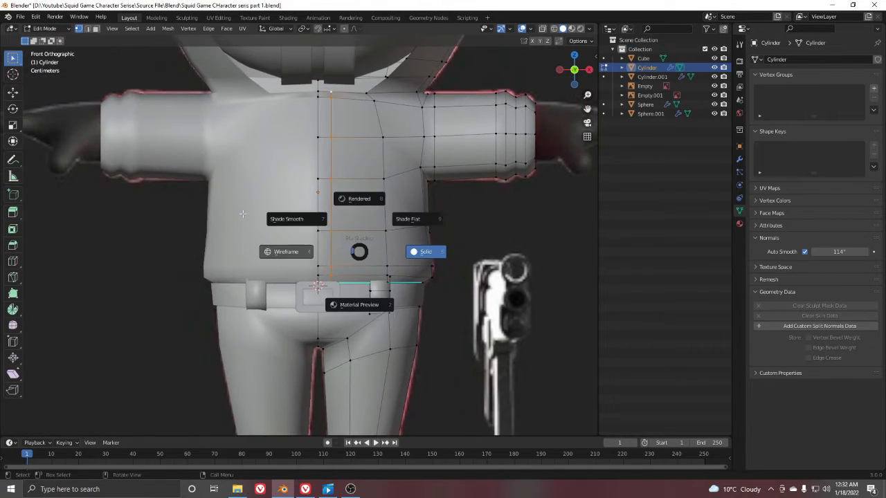
pyautogui.click(289, 251)
pyautogui.scroll(4, 323, 155)
pyautogui.keyDown('shift'); pyautogui.moveTo(324, 155); pyautogui.dragTo(295, 226, button='middle'); pyautogui.keyUp('shift')
pyautogui.press('z')
pyautogui.click(462, 219)
pyautogui.scroll(-2, 334, 160)
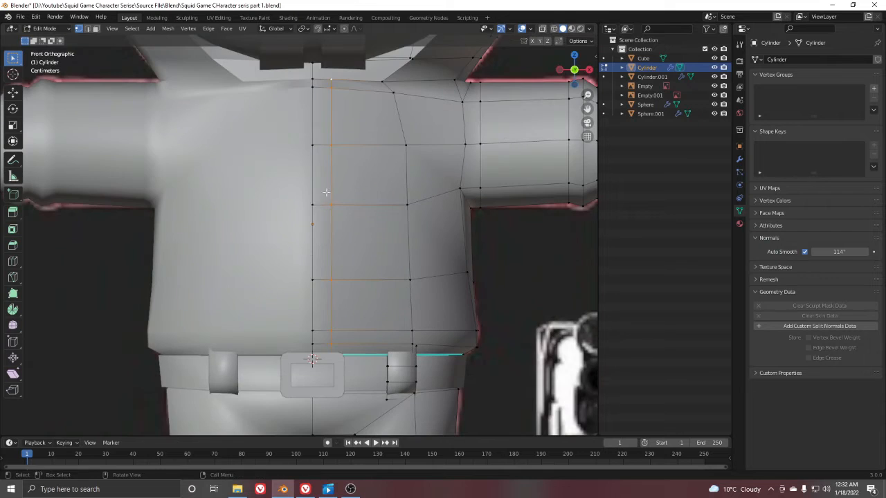
# Add a vertical loop cut between the centre line and the straightened edge line, slid about 0.38 toward the centre.
pyautogui.hotkey('ctrl', 'r')
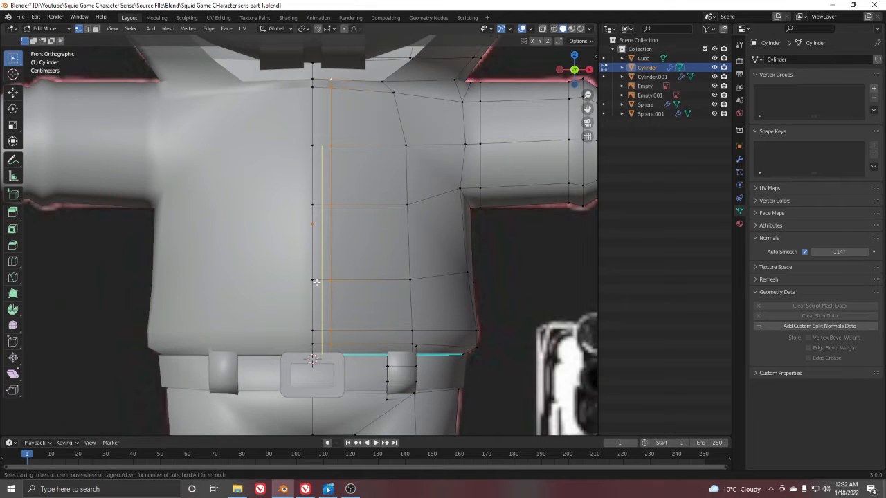
pyautogui.click(312, 359)
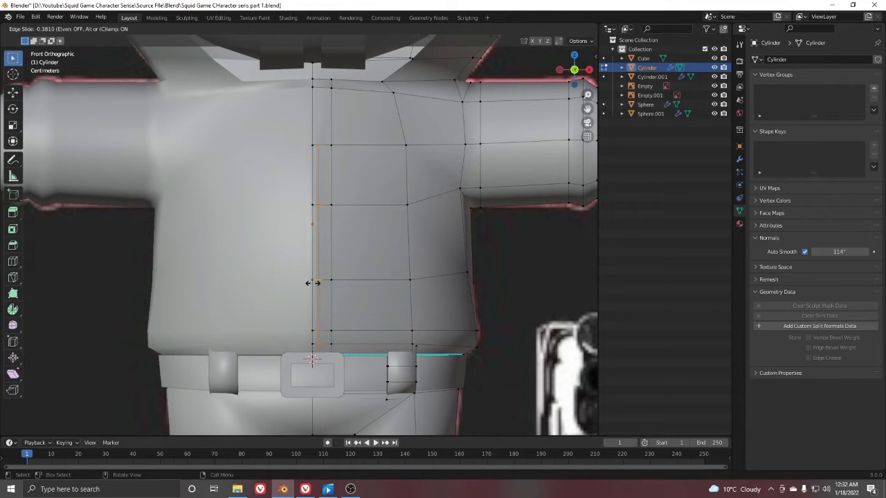
pyautogui.click(313, 282)
# Subdivide the neckline edge beside the centre line and slide the new vertex toward the centre by a factor of 0.413.
pyautogui.scroll(4, 364, 203)
pyautogui.click(367, 123)
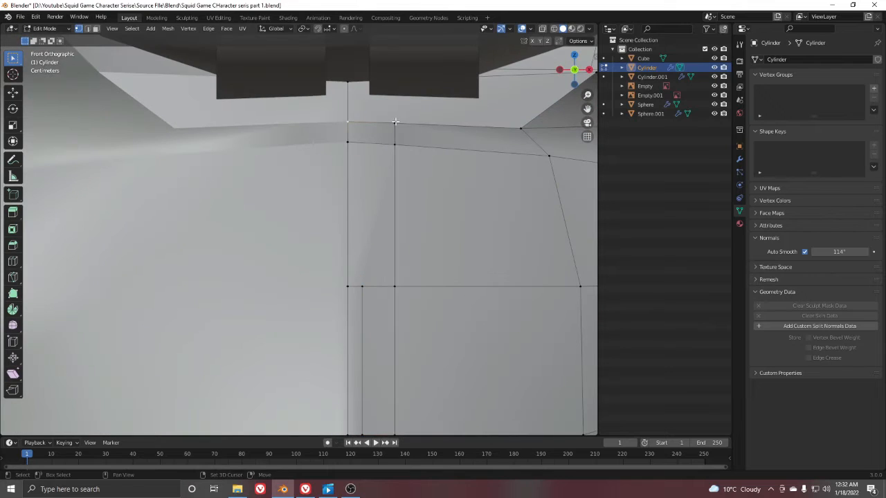
pyautogui.rightClick(368, 115)
pyautogui.click(368, 115)
pyautogui.click(369, 125)
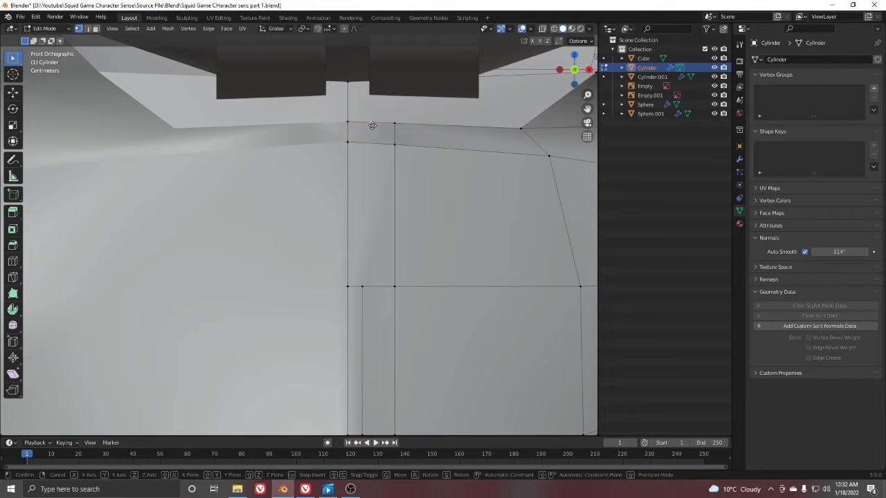
pyautogui.hotkey('shift', 'v')
pyautogui.click(361, 124)
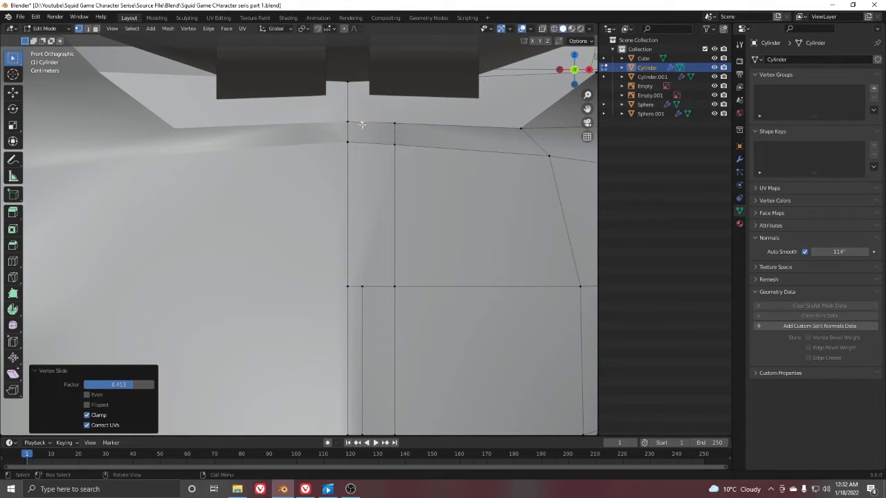
# Connect the new neckline vertex to the loop cut's upper end and straighten the connection by scaling it to 0 along X.
pyautogui.click(361, 285)
pyautogui.press('j')
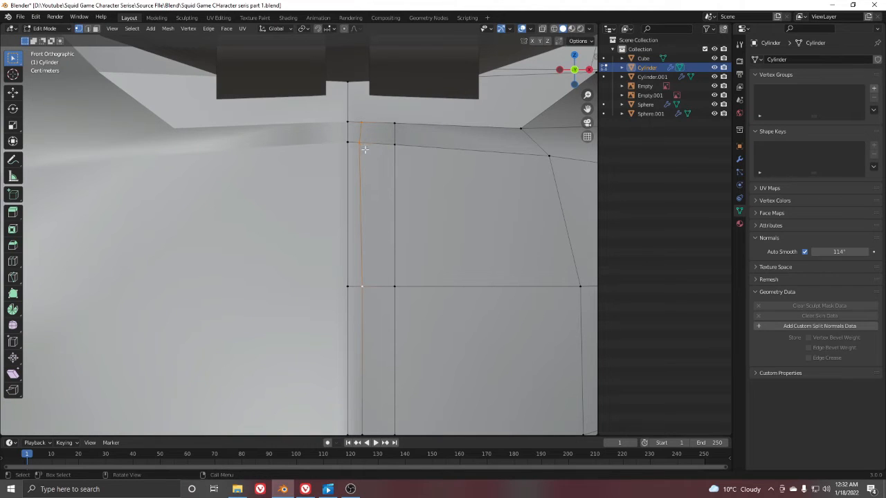
pyautogui.click(361, 123)
pyautogui.press('s')
pyautogui.press('x')
pyautogui.press('0')
pyautogui.press('Return')
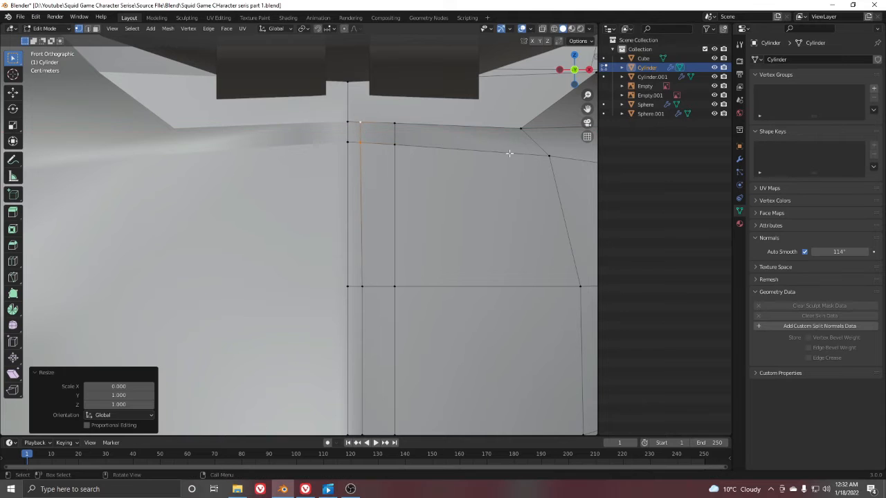
# Clear the selection and inspect the new edge lines beside the torso's centre, in Edit Mode and in Object Mode.
pyautogui.scroll(-3, 380, 198)
pyautogui.press('z')
pyautogui.scroll(-3, 374, 228)
pyautogui.keyDown('shift'); pyautogui.moveTo(368, 243); pyautogui.dragTo(369, 166, button='middle'); pyautogui.keyUp('shift')
pyautogui.scroll(3, 347, 191)
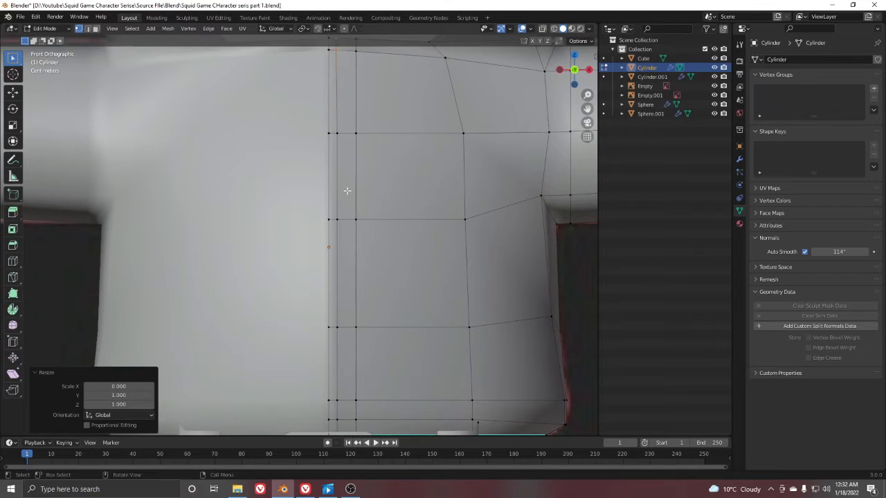
pyautogui.click(325, 260)
pyautogui.scroll(-6, 328, 277)
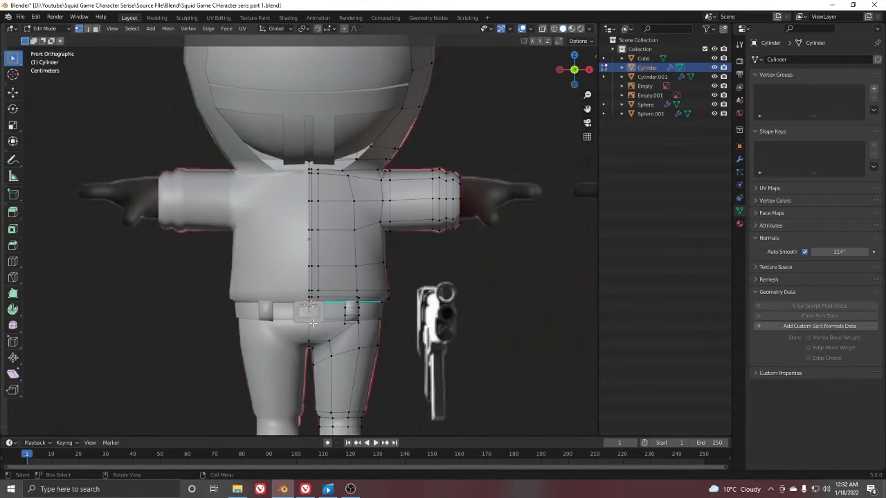
pyautogui.scroll(6, 315, 322)
pyautogui.moveTo(315, 304); pyautogui.dragTo(246, 272, button='middle')
pyautogui.press('Tab')
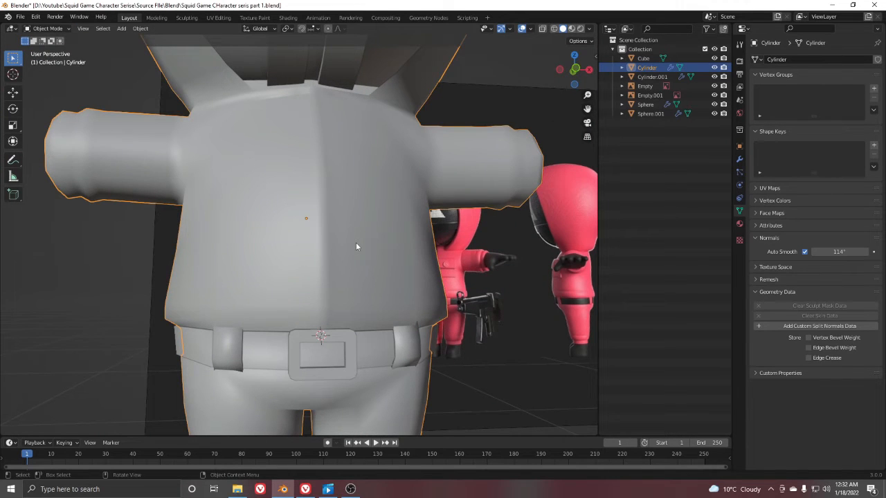
# Isolate the body mesh in local view again and return to Edit Mode at the torso's neckline.
pyautogui.press('KP_Divide')
pyautogui.press('Tab')
pyautogui.scroll(4, 334, 350)
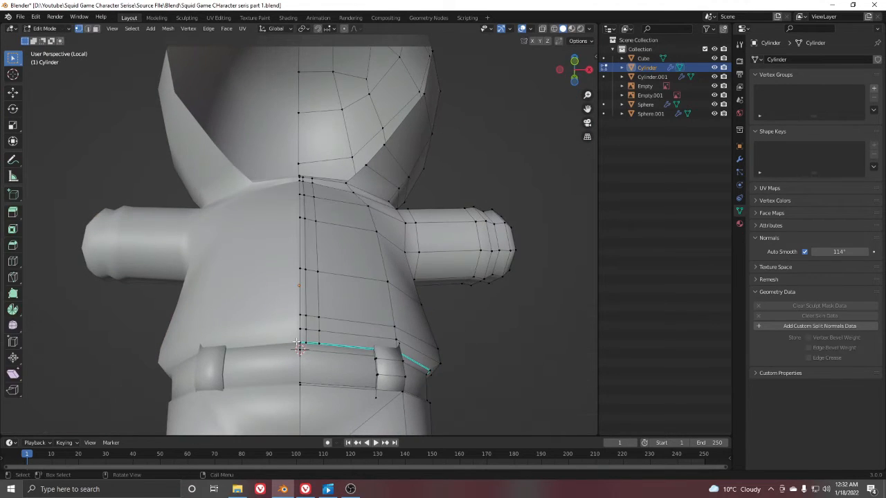
pyautogui.scroll(2, 288, 194)
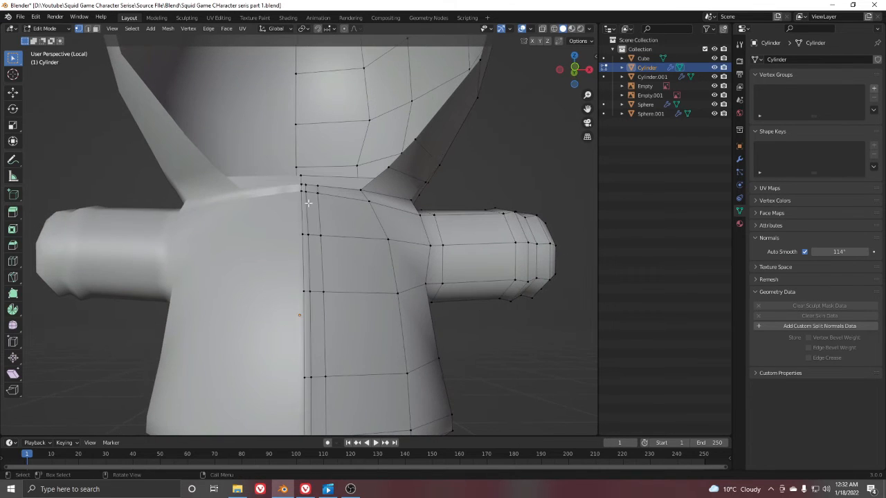
pyautogui.scroll(2, 310, 211)
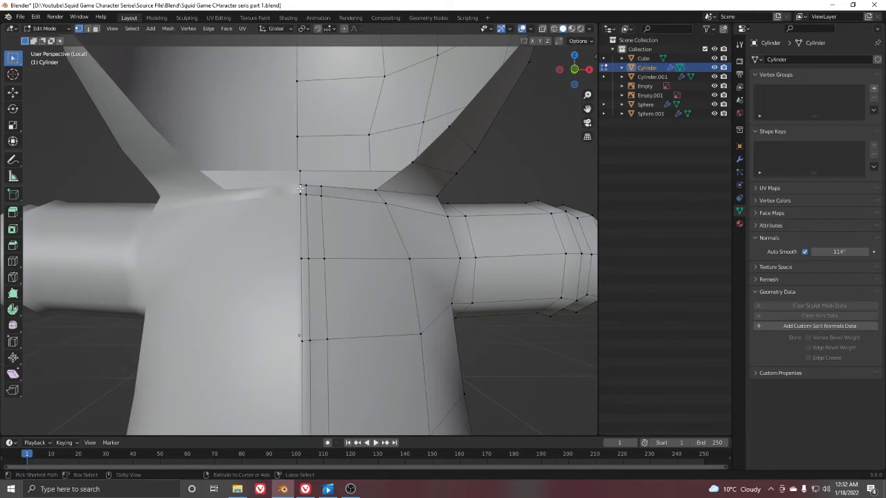
pyautogui.keyDown('ctrl'); pyautogui.keyDown('shift'); pyautogui.click(300, 187); pyautogui.keyUp('shift'); pyautogui.keyUp('ctrl')
pyautogui.hotkey('ctrl', 'z')
pyautogui.keyDown('ctrl'); pyautogui.keyDown('shift'); pyautogui.click(303, 196); pyautogui.keyUp('shift'); pyautogui.keyUp('ctrl')
pyautogui.hotkey('ctrl', 'z')
# Select the torso's centre-line edges from the hem to the neckline and move them about 0.0066 m inward along Y.
pyautogui.scroll(-4, 302, 194)
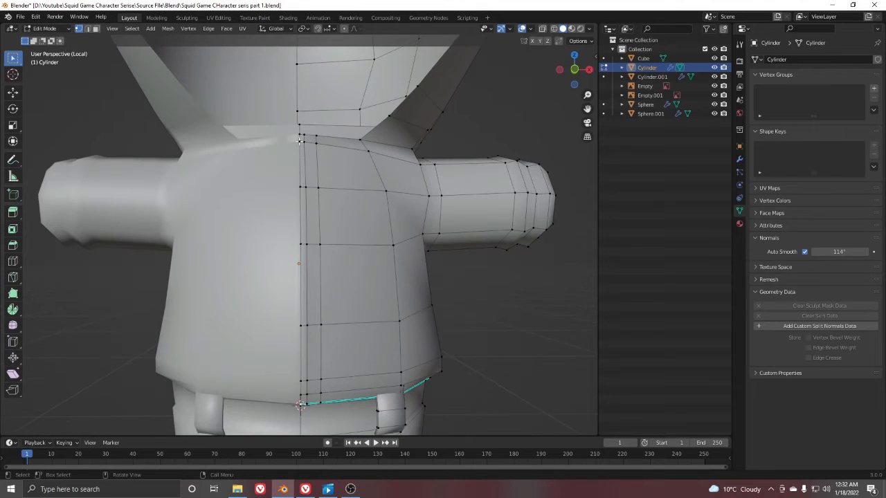
pyautogui.click(88, 29)
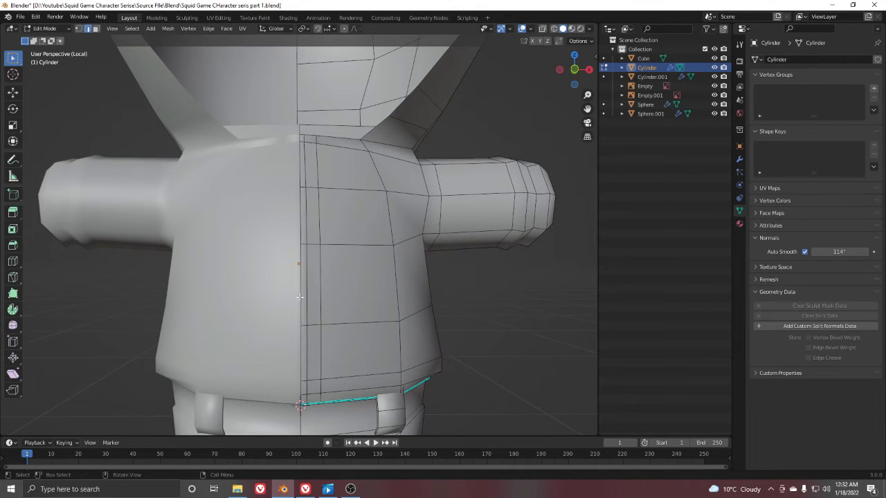
pyautogui.scroll(-4, 301, 296)
pyautogui.moveTo(301, 296)
pyautogui.mouseDown(button='middle')
pyautogui.moveTo(296, 279)
pyautogui.moveTo(292, 287)
pyautogui.mouseUp(button='middle')
pyautogui.scroll(3, 292, 287)
pyautogui.click(280, 320)
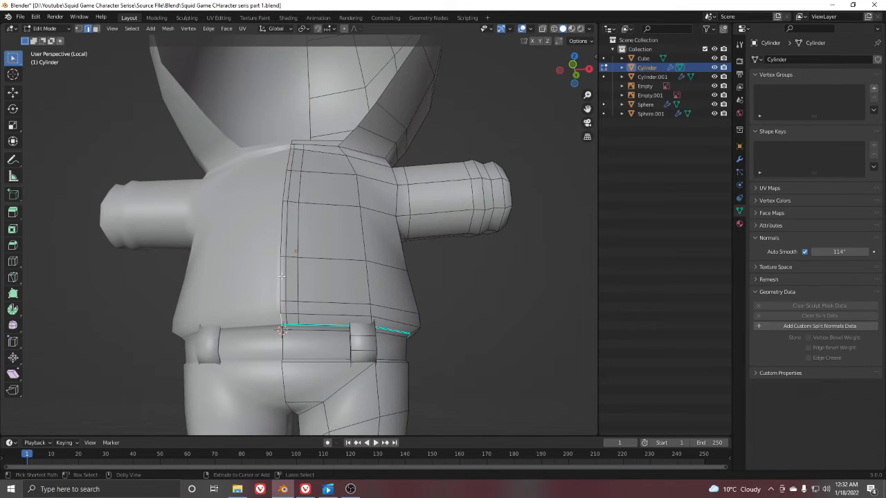
pyautogui.keyDown('ctrl'); pyautogui.click(283, 277); pyautogui.keyUp('ctrl')
pyautogui.scroll(1, 284, 297)
pyautogui.click(280, 345)
pyautogui.scroll(1, 300, 324)
pyautogui.moveTo(300, 324); pyautogui.dragTo(295, 311, button='middle')
pyautogui.moveTo(332, 212); pyautogui.dragTo(333, 231, button='middle')
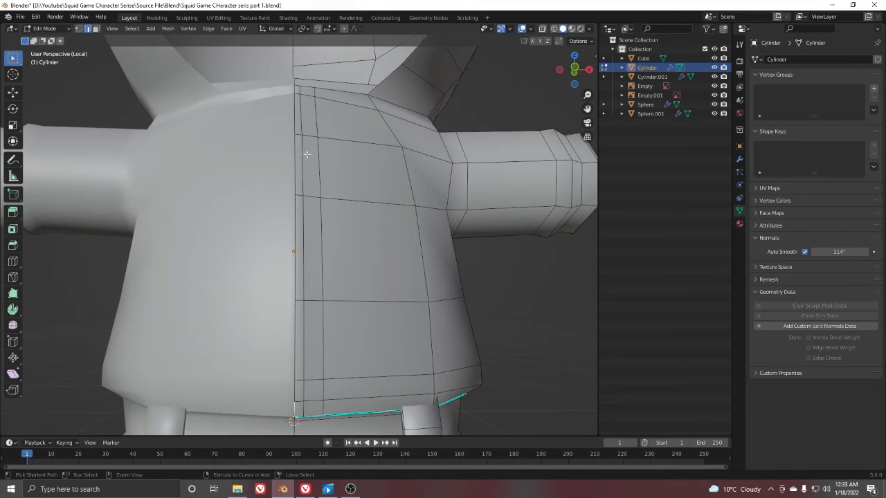
pyautogui.keyDown('ctrl'); pyautogui.click(294, 90); pyautogui.keyUp('ctrl')
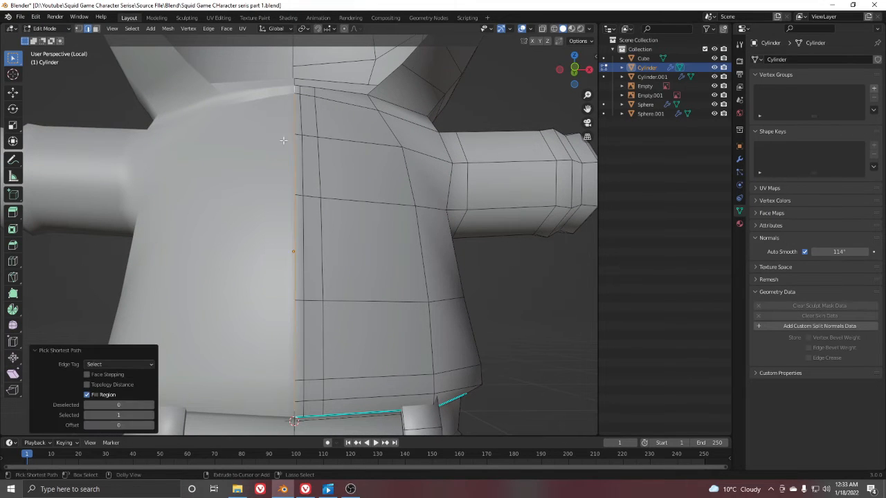
pyautogui.moveTo(294, 89); pyautogui.dragTo(295, 121, button='middle')
pyautogui.scroll(-3, 301, 360)
pyautogui.moveTo(305, 266); pyautogui.dragTo(371, 275, button='middle')
pyautogui.scroll(2, 336, 277)
pyautogui.press('g')
pyautogui.press('y')
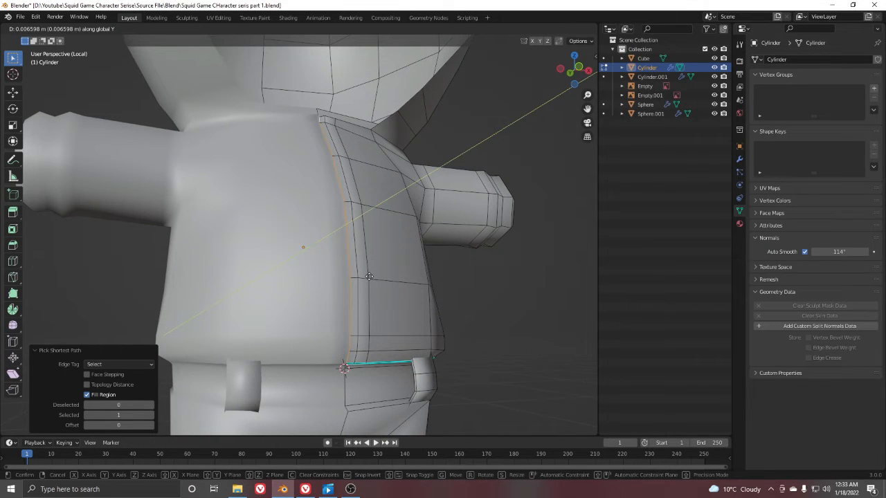
pyautogui.click(369, 277)
# Select the edge line beside the centre groove from hem to neckline and move it about 0.0025 m toward the centre along X.
pyautogui.click(361, 310)
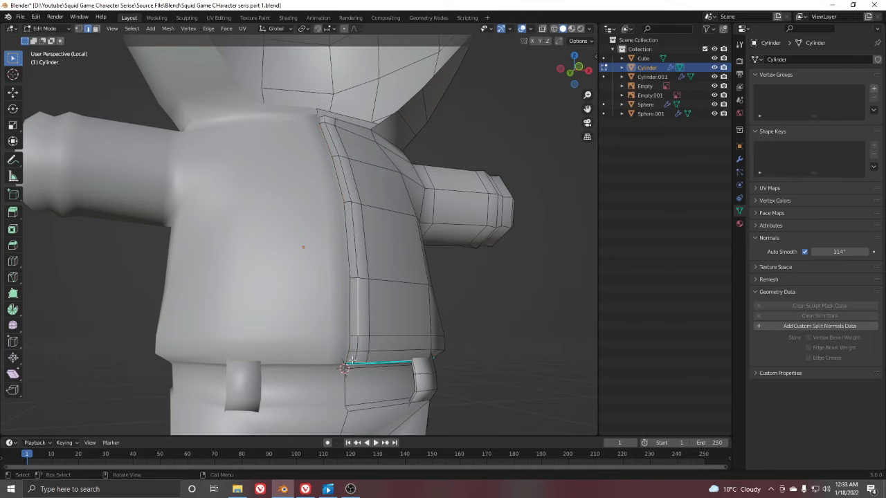
pyautogui.click(354, 359)
pyautogui.scroll(1, 360, 322)
pyautogui.moveTo(361, 305); pyautogui.dragTo(364, 328, button='middle')
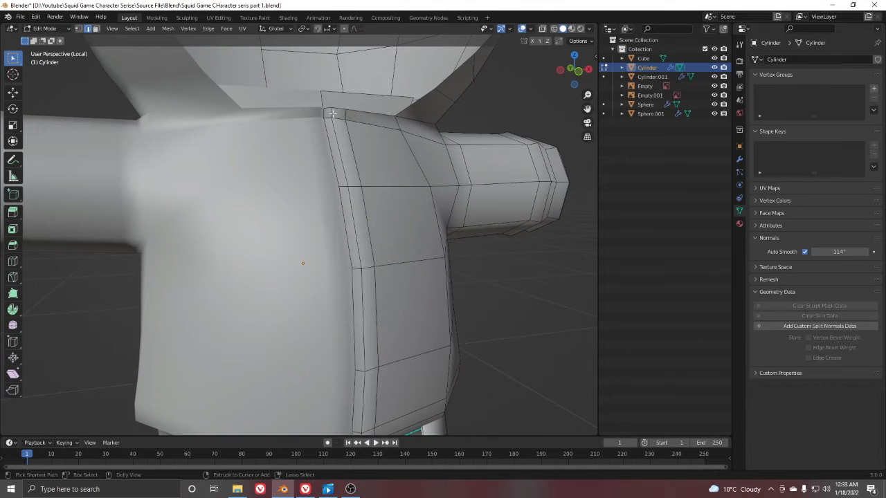
pyautogui.keyDown('ctrl'); pyautogui.click(332, 113); pyautogui.keyUp('ctrl')
pyautogui.scroll(3, 394, 235)
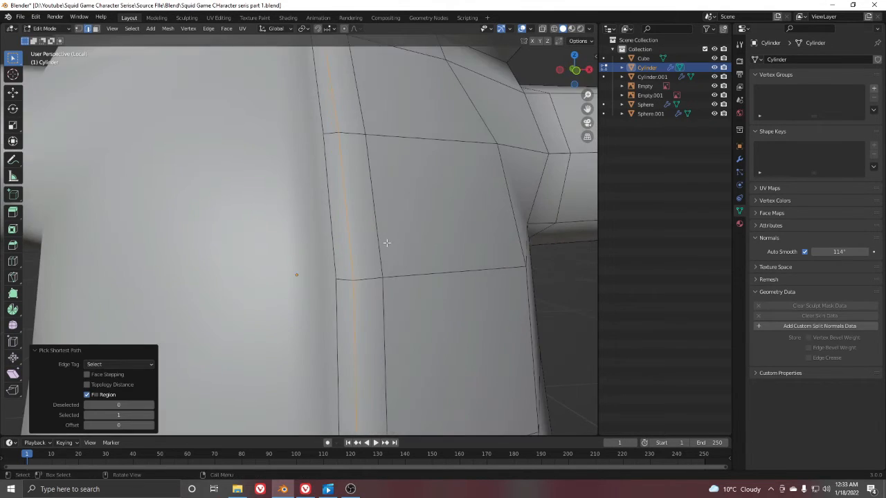
pyautogui.press('KP_1')
pyautogui.scroll(6, 353, 239)
pyautogui.press('g')
pyautogui.press('x')
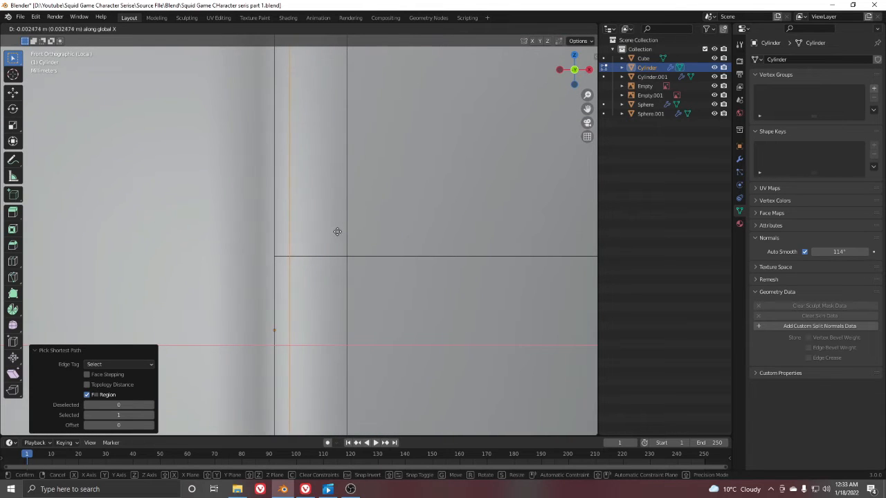
pyautogui.click(334, 233)
pyautogui.press('Tab')
pyautogui.scroll(-7, 304, 242)
pyautogui.keyDown('shift'); pyautogui.moveTo(284, 252); pyautogui.dragTo(295, 236, button='middle'); pyautogui.keyUp('shift')
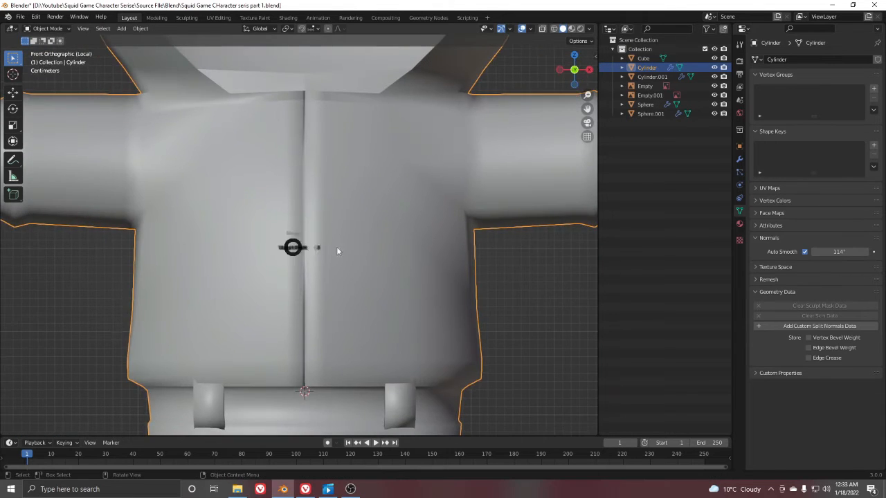
# Move the same edge line further along X, close to the torso's centre line, and check the groove in Object Mode.
pyautogui.press('Tab')
pyautogui.scroll(3, 332, 258)
pyautogui.scroll(-2, 328, 279)
pyautogui.keyDown('shift'); pyautogui.moveTo(331, 292); pyautogui.dragTo(356, 317, button='middle'); pyautogui.keyUp('shift')
pyautogui.scroll(2, 327, 271)
pyautogui.press('g')
pyautogui.press('x')
pyautogui.click(324, 272)
pyautogui.scroll(-2, 324, 273)
pyautogui.press('Tab')
pyautogui.scroll(-5, 353, 235)
pyautogui.moveTo(360, 235); pyautogui.dragTo(331, 190, button='middle')
pyautogui.press('Tab')
pyautogui.click(398, 193)
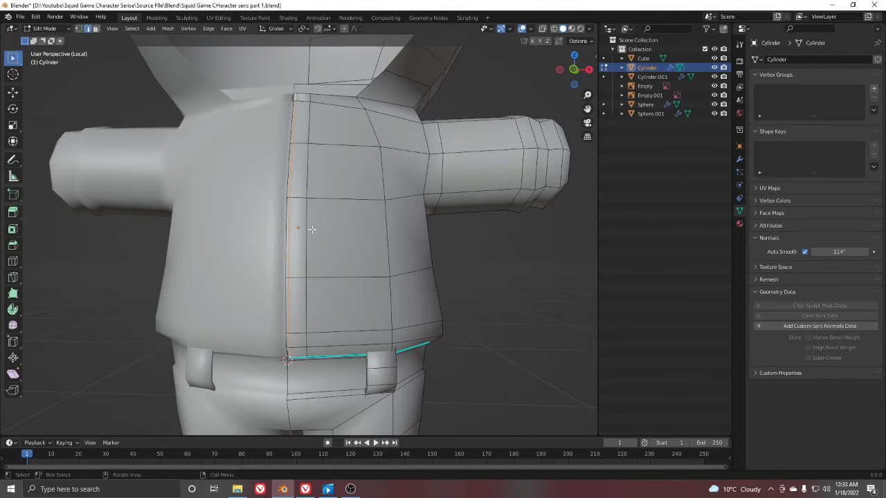
# Leave local view to show the whole character and compare the front strip with the reference from the front.
pyautogui.press('Tab')
pyautogui.click(244, 227)
pyautogui.press('KP_Divide')
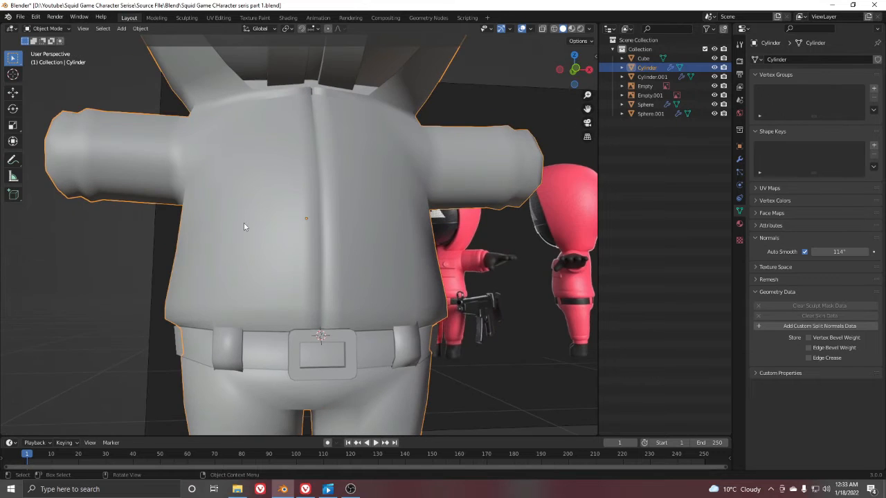
pyautogui.press('KP_1')
pyautogui.press('z')
pyautogui.click(155, 196)
pyautogui.scroll(2, 388, 225)
pyautogui.press('z')
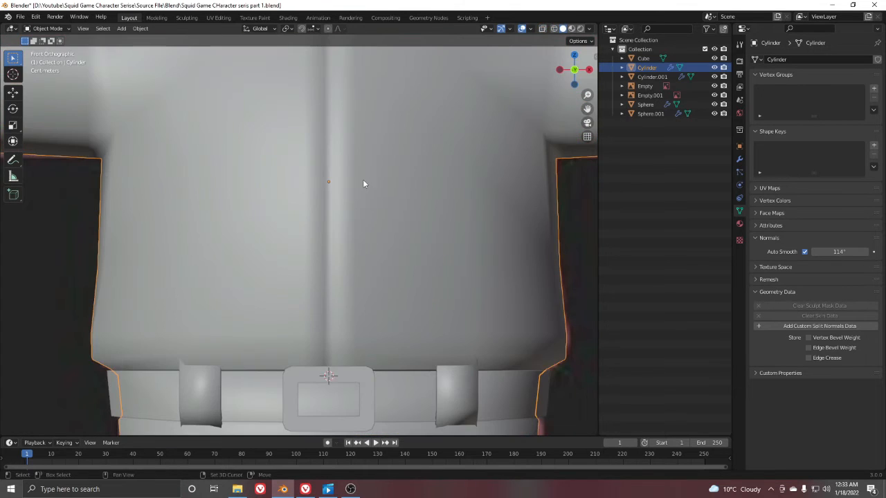
pyautogui.keyDown('shift'); pyautogui.moveTo(364, 183); pyautogui.dragTo(365, 240, button='middle'); pyautogui.keyUp('shift')
# Mark the front strip's outer vertical edge line as sharp from the neckline to the hem.
pyautogui.press('Tab')
pyautogui.scroll(-3, 409, 223)
pyautogui.moveTo(407, 222); pyautogui.dragTo(346, 103, button='middle')
pyautogui.click(339, 199)
pyautogui.hotkey('alt', 'a')
pyautogui.keyDown('alt'); pyautogui.click(339, 199); pyautogui.keyUp('alt')
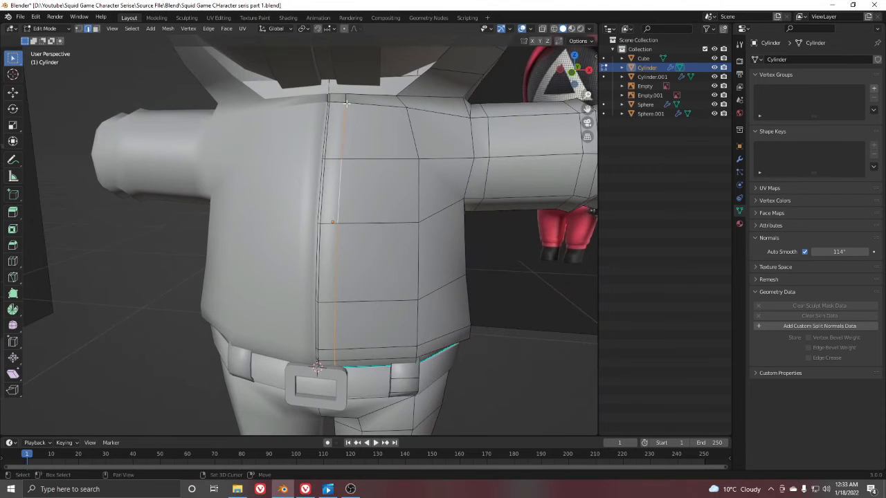
pyautogui.hotkey('ctrl', 'e')
pyautogui.click(353, 304)
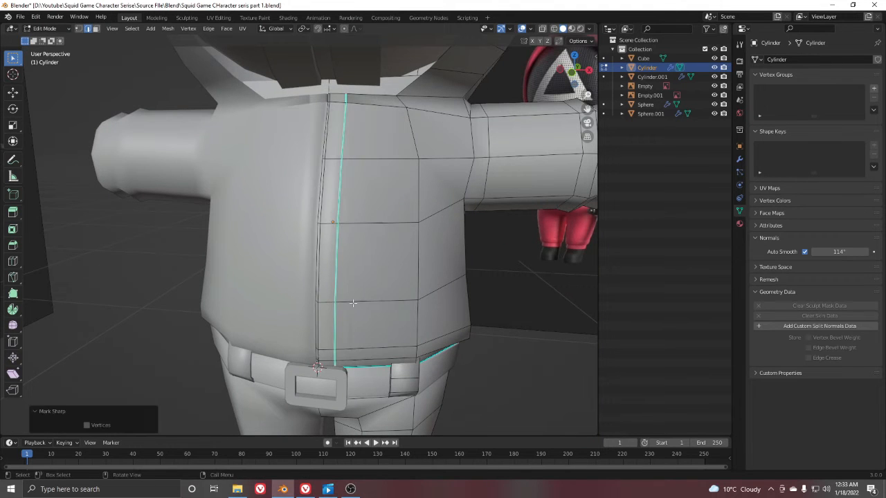
# Move the strip's sharp outer edge line by -0.003831 m along Y.
pyautogui.scroll(2, 374, 271)
pyautogui.hotkey('ctrl', 'Tab')
pyautogui.moveTo(379, 249); pyautogui.dragTo(379, 200, button='middle')
pyautogui.hotkey('ctrl', 'Tab')
pyautogui.press('g')
pyautogui.press('y')
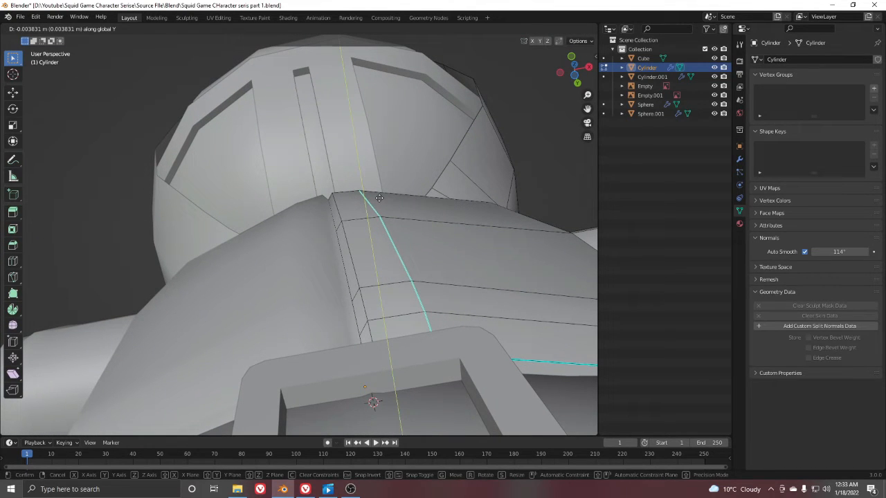
pyautogui.click(379, 198)
pyautogui.scroll(-5, 356, 193)
pyautogui.moveTo(358, 188); pyautogui.dragTo(369, 225, button='middle')
pyautogui.scroll(2, 370, 226)
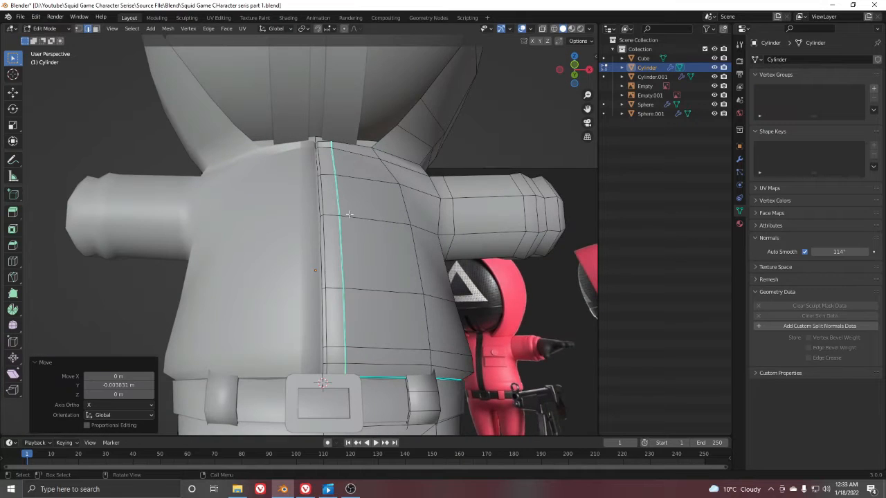
# Select the vertical edge line directly beside the centre groove and mark it as sharp.
pyautogui.click(328, 250)
pyautogui.keyDown('alt'); pyautogui.click(325, 251); pyautogui.keyUp('alt')
pyautogui.hotkey('ctrl', 'e')
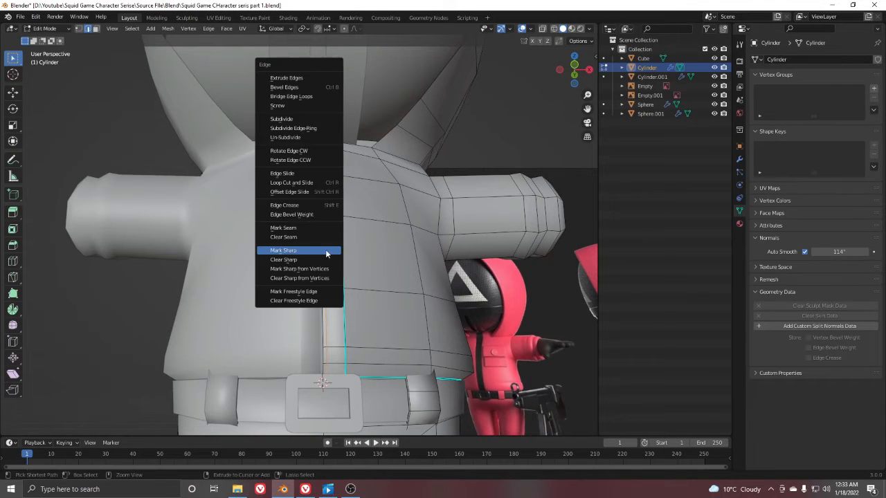
pyautogui.click(326, 251)
# Inspect the jacket's front strip in Object Mode from several angles and against the front reference.
pyautogui.press('Tab')
pyautogui.scroll(-4, 260, 258)
pyautogui.moveTo(260, 257); pyautogui.dragTo(358, 220, button='middle')
pyautogui.scroll(5, 335, 254)
pyautogui.scroll(-3, 364, 226)
pyautogui.scroll(-3, 343, 197)
pyautogui.scroll(4, 335, 260)
pyautogui.moveTo(336, 260); pyautogui.dragTo(353, 246, button='middle')
pyautogui.press('KP_1')
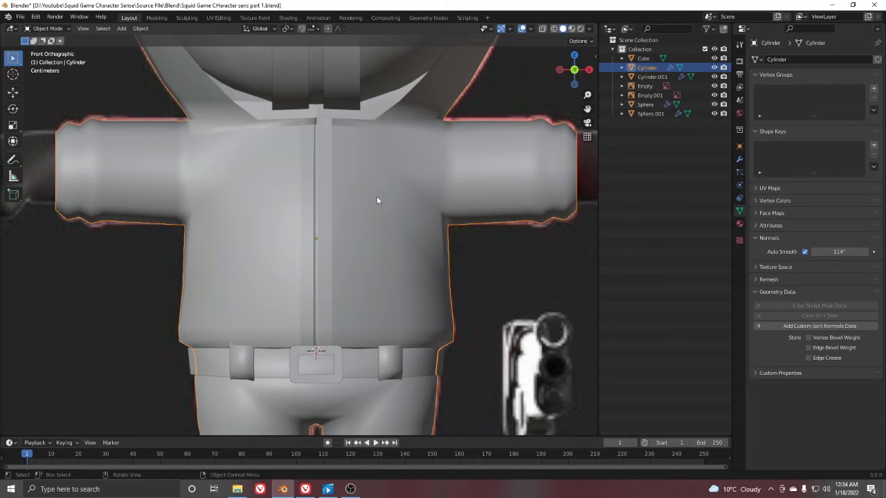
pyautogui.press('z')
pyautogui.moveTo(373, 189)
pyautogui.keyDown('shift'); pyautogui.mouseDown(button='middle')
pyautogui.moveTo(370, 215)
pyautogui.moveTo(343, 230)
pyautogui.mouseUp(button='middle'); pyautogui.keyUp('shift')
pyautogui.press('z')
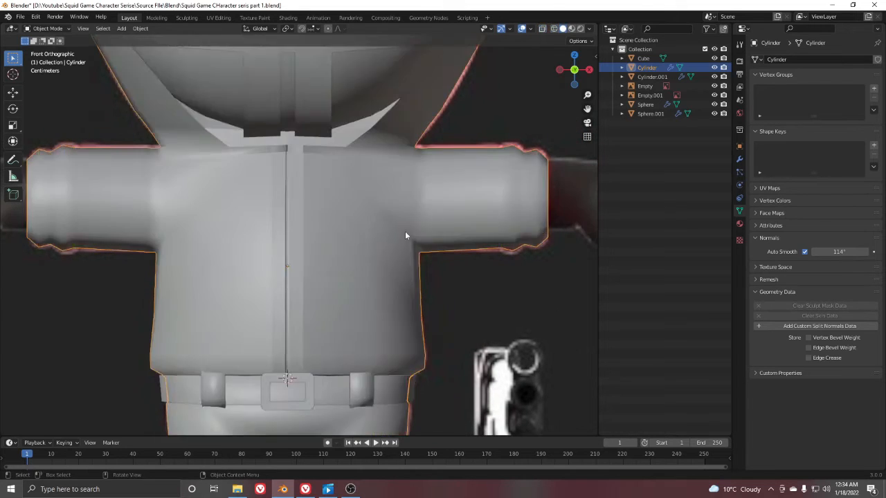
pyautogui.scroll(3, 416, 219)
pyautogui.scroll(-5, 392, 229)
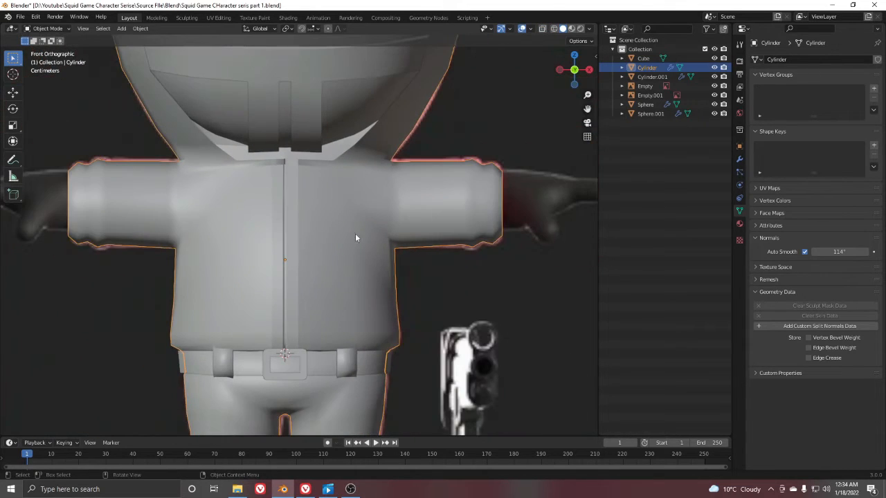
pyautogui.moveTo(340, 247); pyautogui.dragTo(297, 240, button='middle')
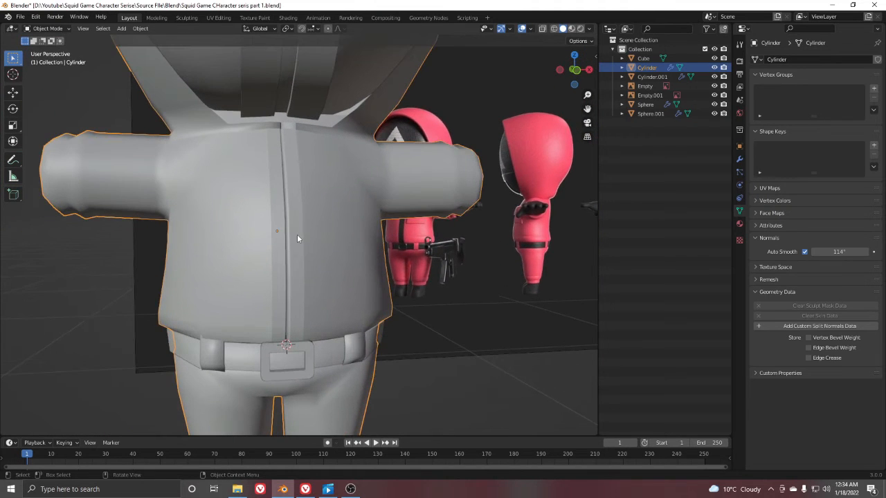
pyautogui.press('KP_1')
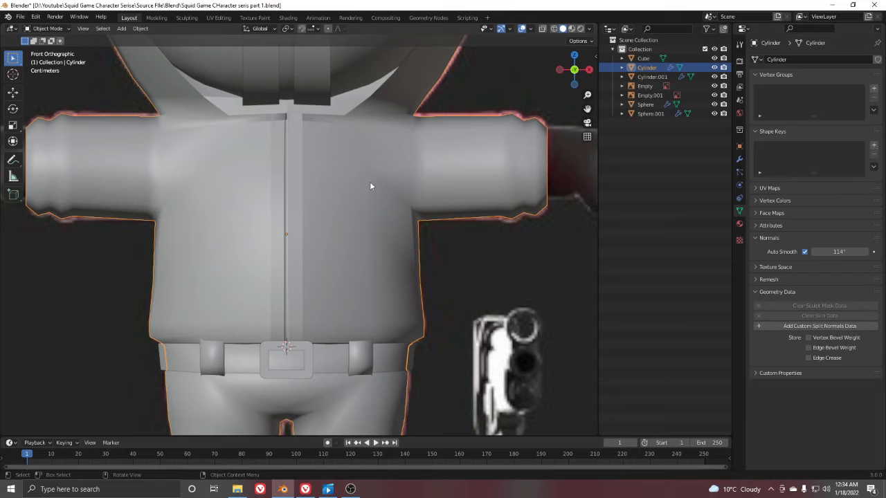
pyautogui.scroll(3, 367, 197)
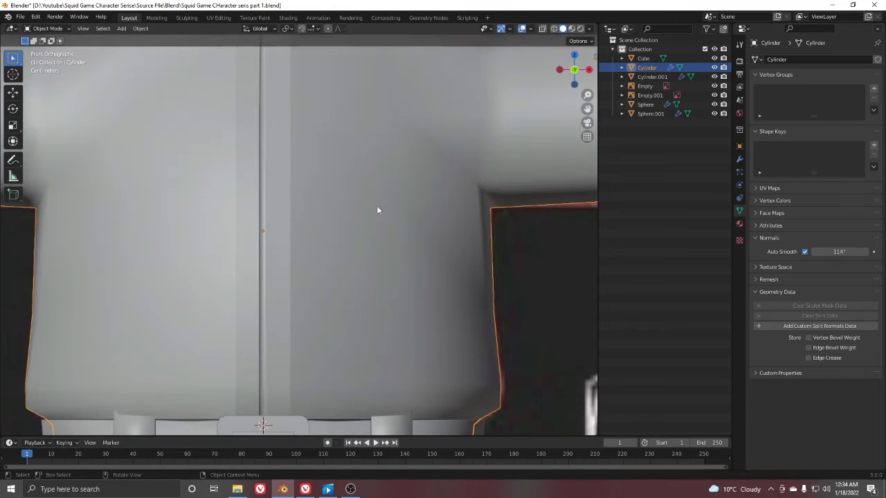
# Examine the chest mesh in Edit Mode against the reference's pocket using wireframe shading, and return to solid shading.
pyautogui.press('Tab')
pyautogui.scroll(2, 440, 221)
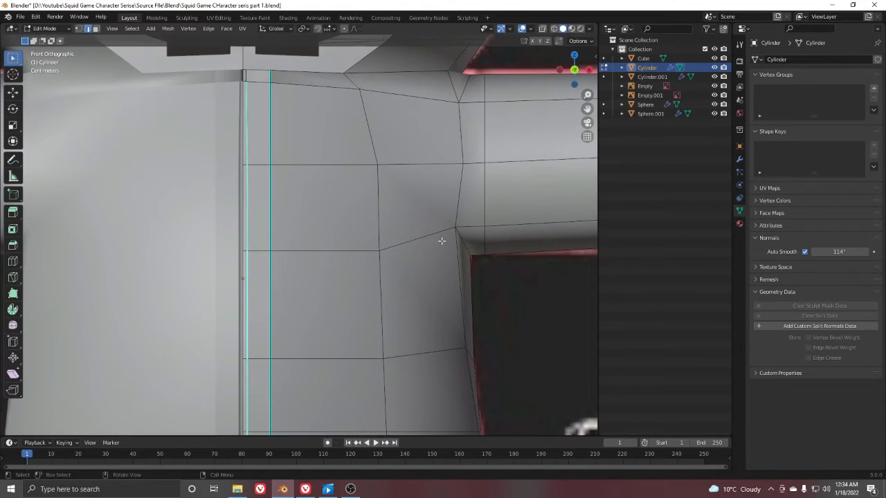
pyautogui.press('z')
pyautogui.click(334, 217)
pyautogui.keyDown('shift'); pyautogui.moveTo(306, 185); pyautogui.dragTo(279, 199, button='middle'); pyautogui.keyUp('shift')
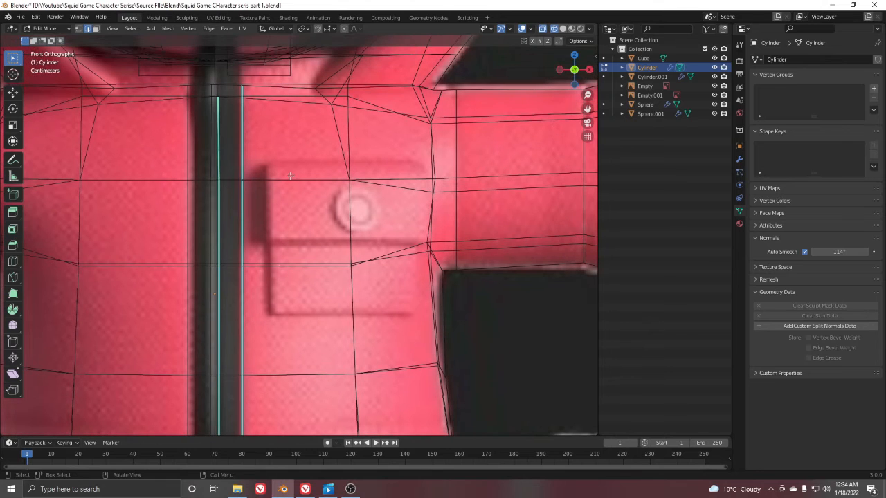
pyautogui.press('z')
pyautogui.click(353, 225)
# Duplicate the four chest faces covering the pocket area in place and separate them into a new object.
pyautogui.click(347, 227)
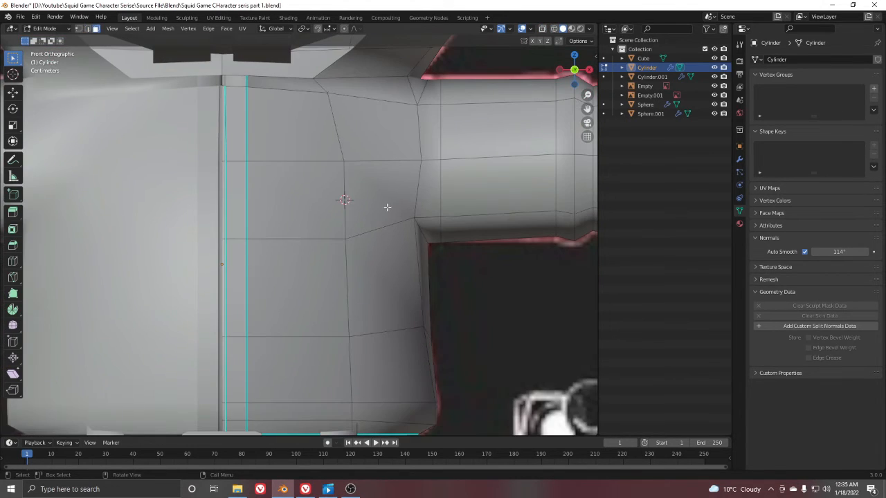
pyautogui.keyDown('shift'); pyautogui.moveTo(390, 216); pyautogui.dragTo(391, 200, button='middle'); pyautogui.keyUp('shift')
pyautogui.click(339, 202)
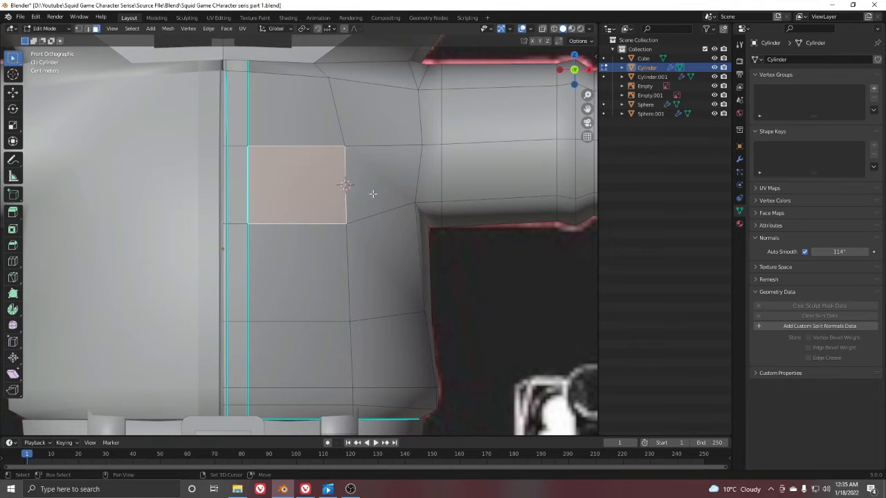
pyautogui.keyDown('shift'); pyautogui.click(372, 195); pyautogui.keyUp('shift')
pyautogui.keyDown('shift'); pyautogui.click(366, 246); pyautogui.keyUp('shift')
pyautogui.keyDown('shift'); pyautogui.click(321, 247); pyautogui.keyUp('shift')
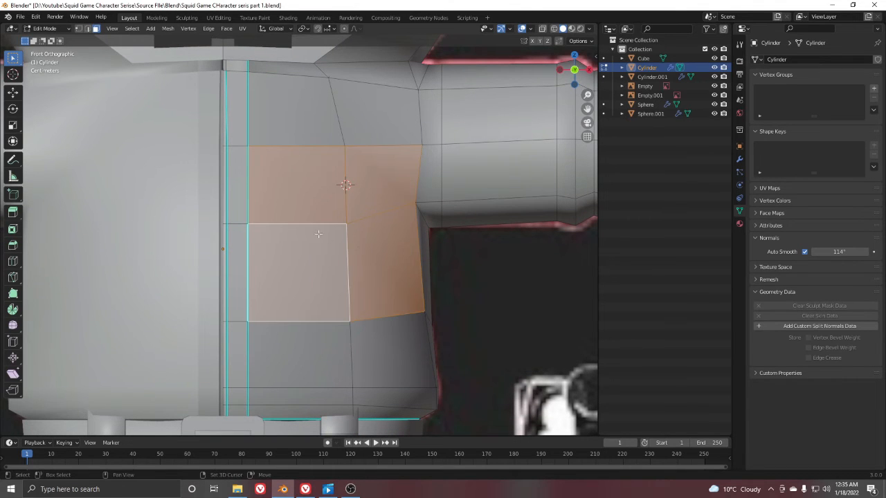
pyautogui.press('g')
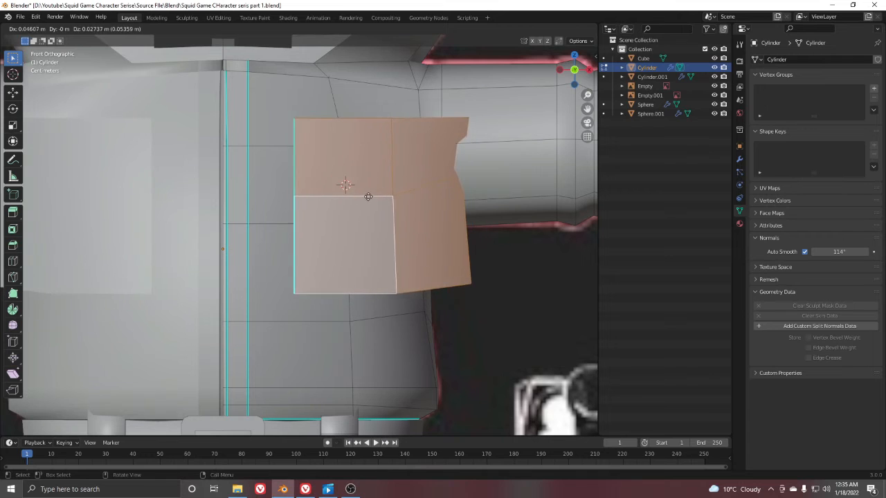
pyautogui.press('Escape')
pyautogui.press('p')
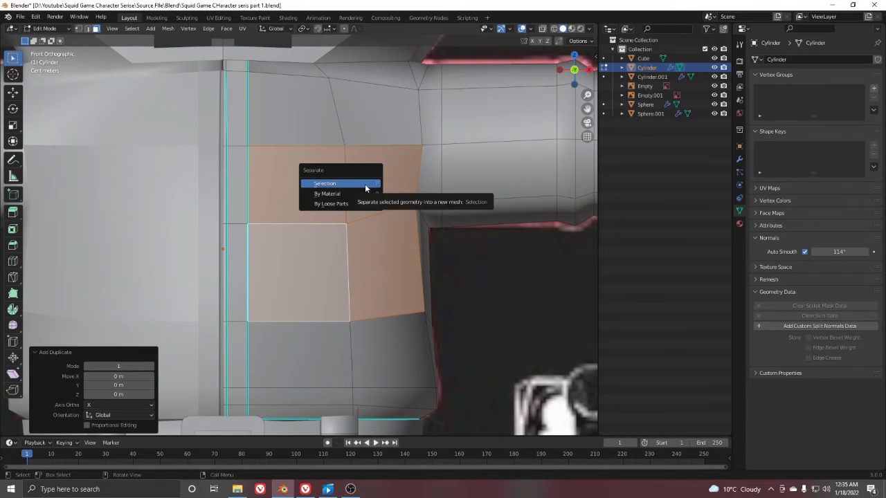
pyautogui.click(365, 184)
pyautogui.press('Tab')
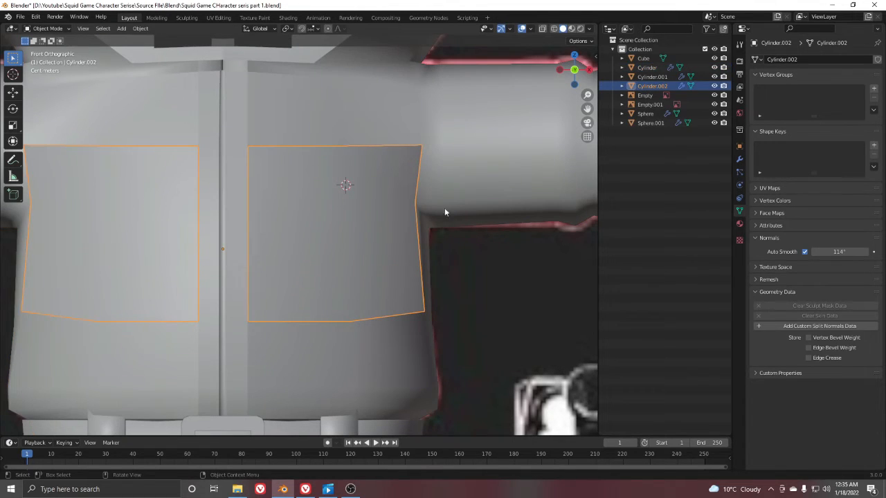
# Remove the mirroring modifier from the separated chest piece and open its mesh in Edit Mode with wireframe shading.
pyautogui.click(740, 159)
pyautogui.click(865, 74)
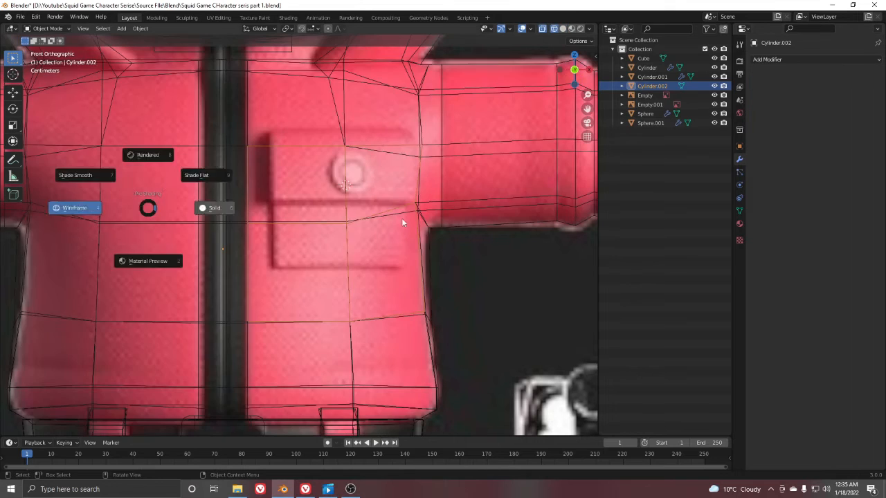
pyautogui.press('Tab')
pyautogui.press('Tab')
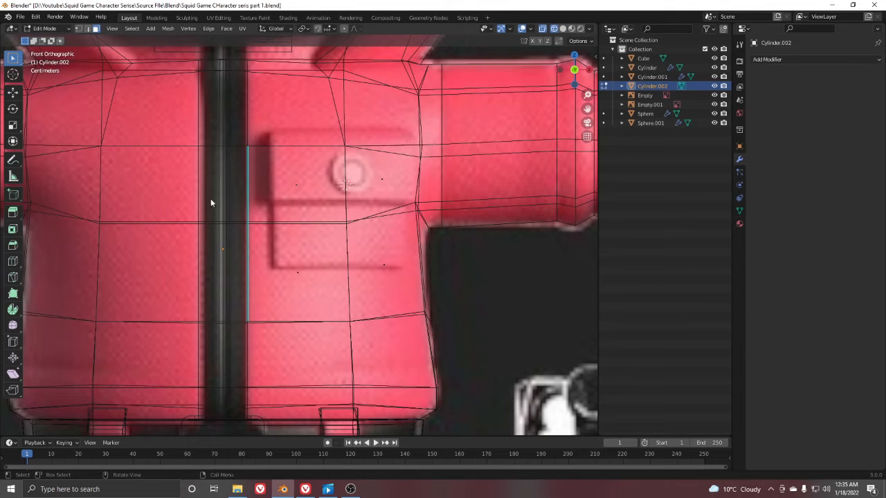
# Add a vertical loop cut to the separated chest piece and slide it onto the reference pocket's inner edge.
pyautogui.press('Tab')
pyautogui.hotkey('ctrl', 'r')
pyautogui.click(277, 156)
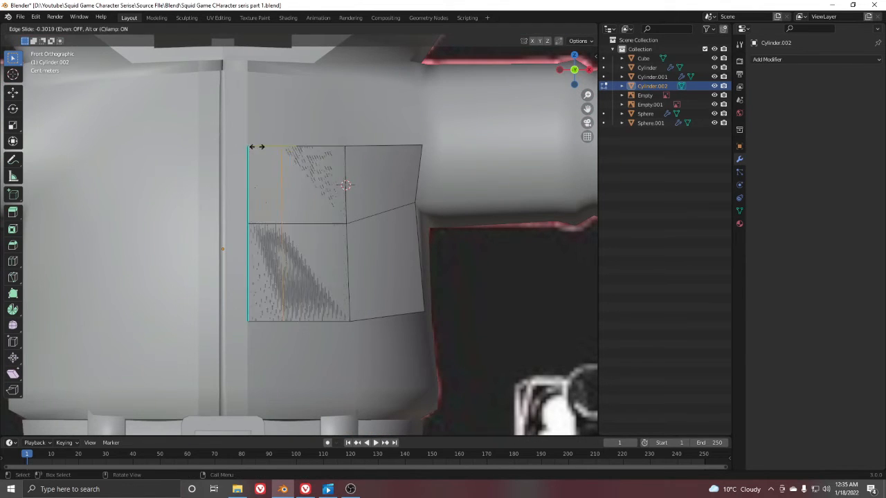
pyautogui.click(282, 165)
pyautogui.hotkey('alt', 'z')
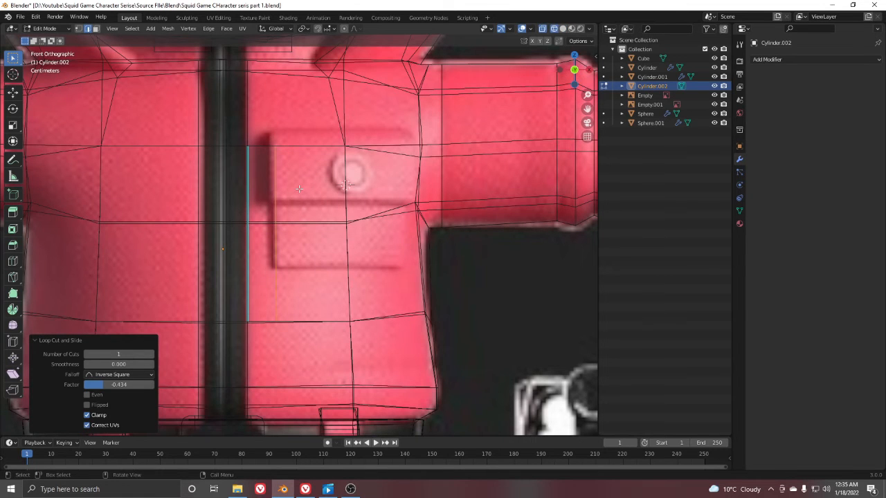
pyautogui.press('g')
pyautogui.press('g')
pyautogui.click(300, 192)
pyautogui.hotkey('alt', 'z')
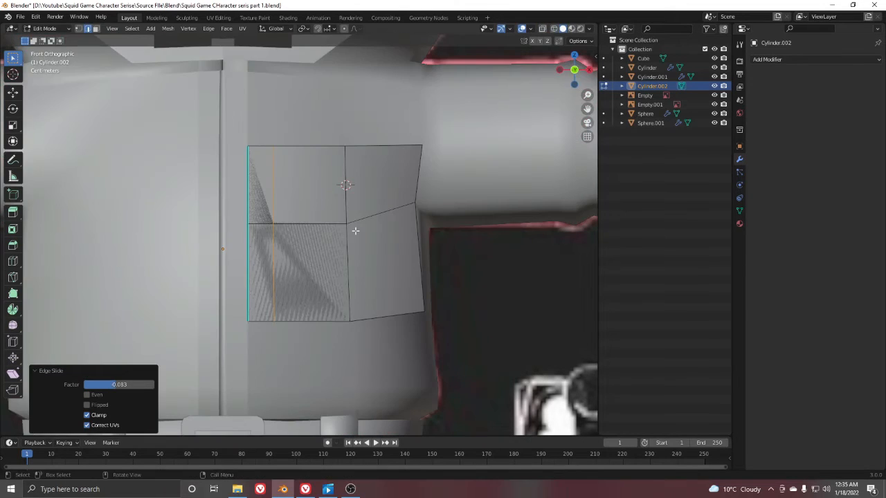
# Add a horizontal loop cut through the chest piece's lower faces along the reference pocket's bottom edge, and return to solid shading.
pyautogui.hotkey('alt', 'z')
pyautogui.hotkey('ctrl', 'r')
pyautogui.click(272, 261)
pyautogui.click(270, 255)
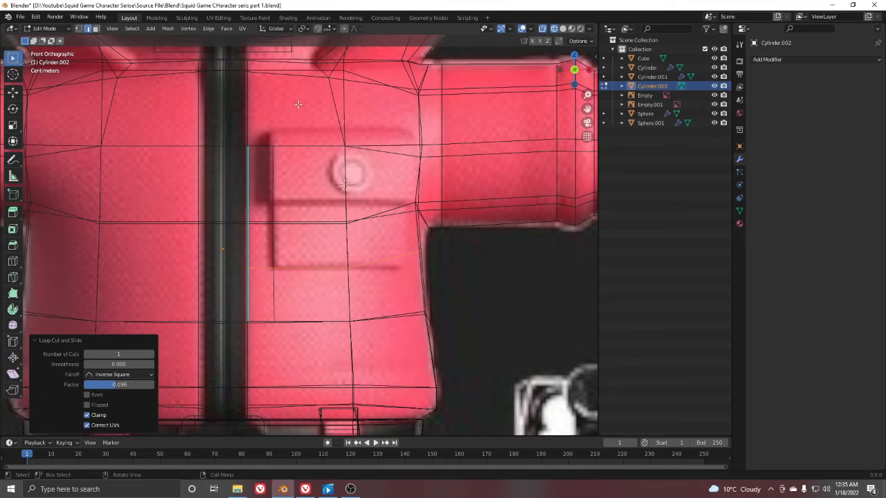
pyautogui.press('z')
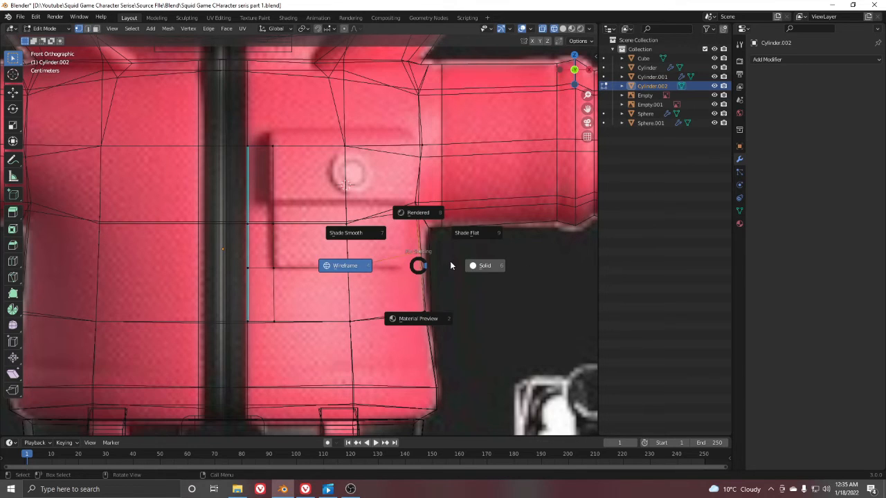
pyautogui.click(483, 267)
# Slide the outer-side vertices of the middle and lower rows along their edges so both rows run level across the pocket.
pyautogui.hotkey('shift', 'v')
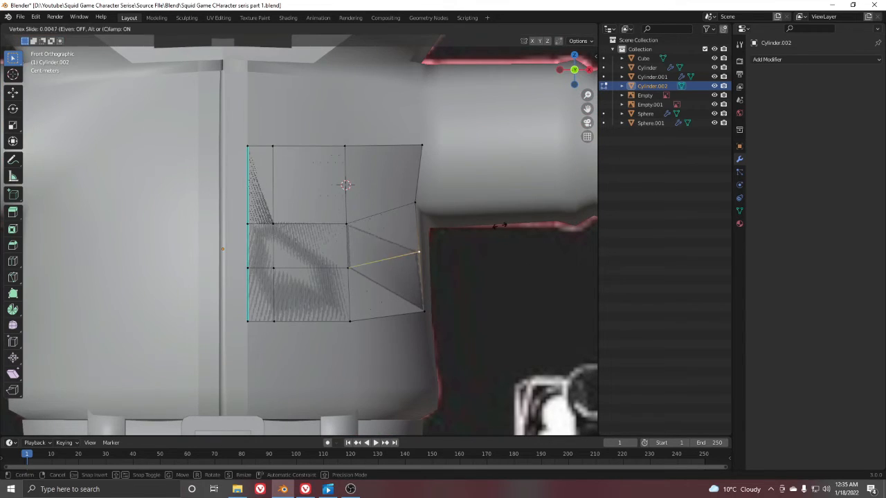
pyautogui.click(423, 215)
pyautogui.click(415, 203)
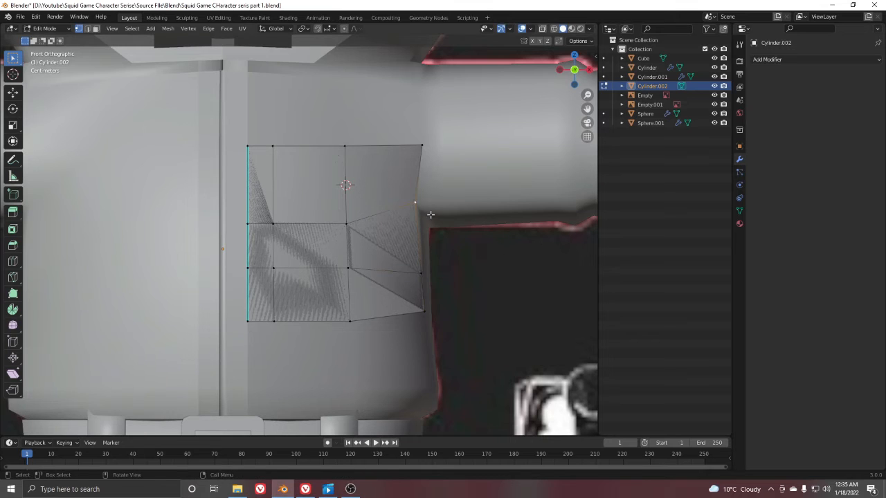
pyautogui.hotkey('shift', 'v')
pyautogui.click(424, 237)
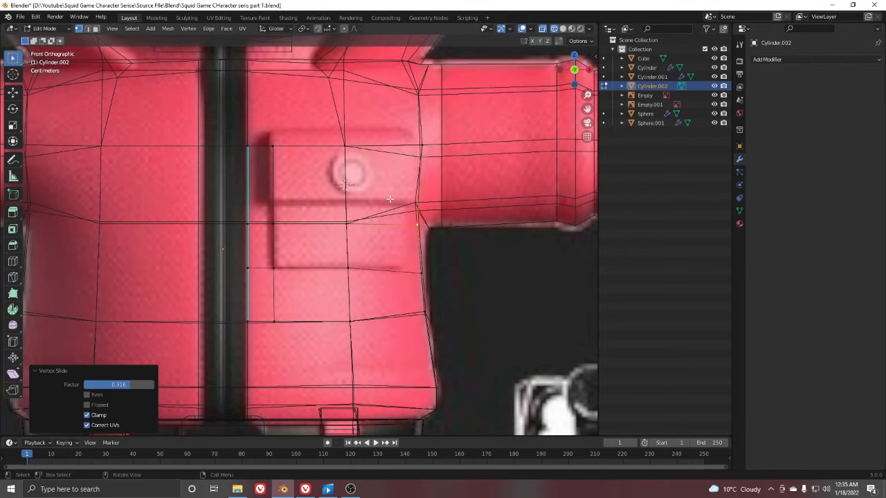
pyautogui.hotkey('shift', 'z')
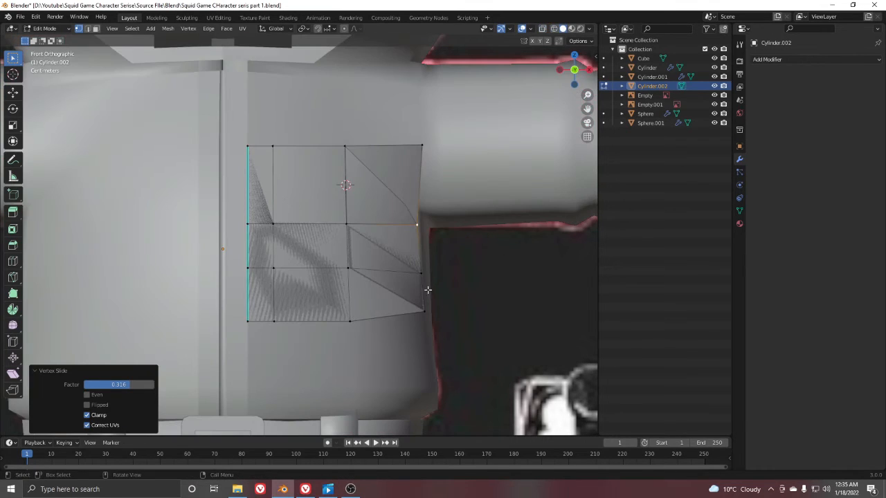
pyautogui.click(422, 274)
pyautogui.press('g')
pyautogui.press('g')
pyautogui.click(419, 266)
# Delete the inner column and bottom row of faces that lie outside the pocket outline.
pyautogui.click(256, 200)
pyautogui.keyDown('shift'); pyautogui.click(260, 246); pyautogui.keyUp('shift')
pyautogui.keyDown('shift'); pyautogui.click(260, 291); pyautogui.keyUp('shift')
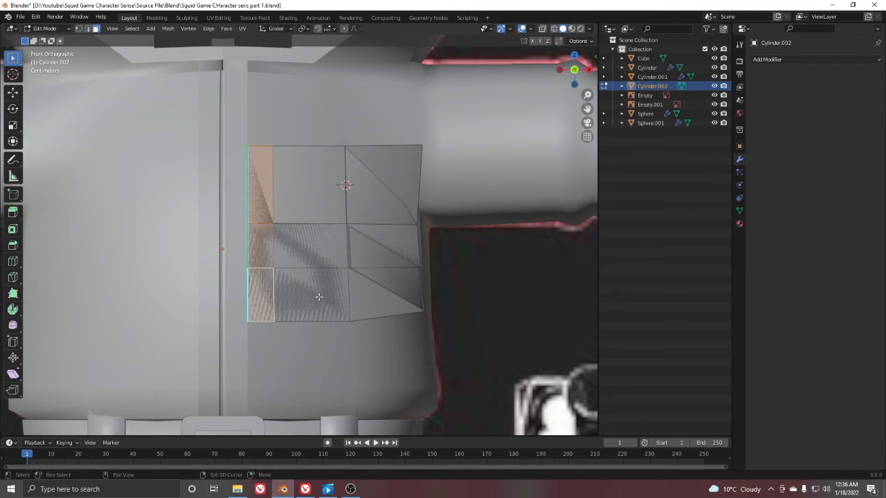
pyautogui.keyDown('shift'); pyautogui.click(411, 296); pyautogui.keyUp('shift')
pyautogui.keyDown('shift'); pyautogui.click(330, 300); pyautogui.keyUp('shift')
pyautogui.press('x')
pyautogui.click(452, 214)
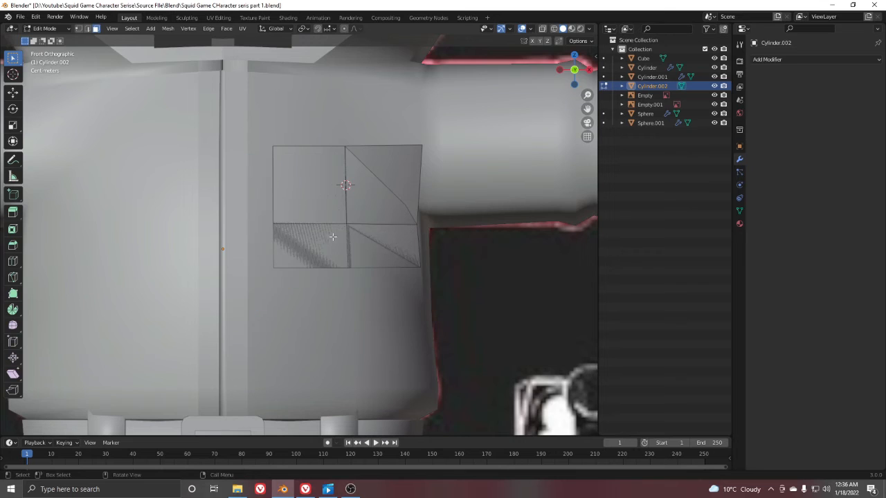
# Check the trimmed pocket piece on the jacket and slide its outer side edge inward from the arm side.
pyautogui.press('Tab')
pyautogui.moveTo(360, 240); pyautogui.dragTo(251, 226, button='middle')
pyautogui.click(147, 231)
pyautogui.scroll(-5, 297, 230)
pyautogui.scroll(4, 311, 225)
pyautogui.moveTo(370, 223); pyautogui.dragTo(333, 268, button='middle')
pyautogui.press('Tab')
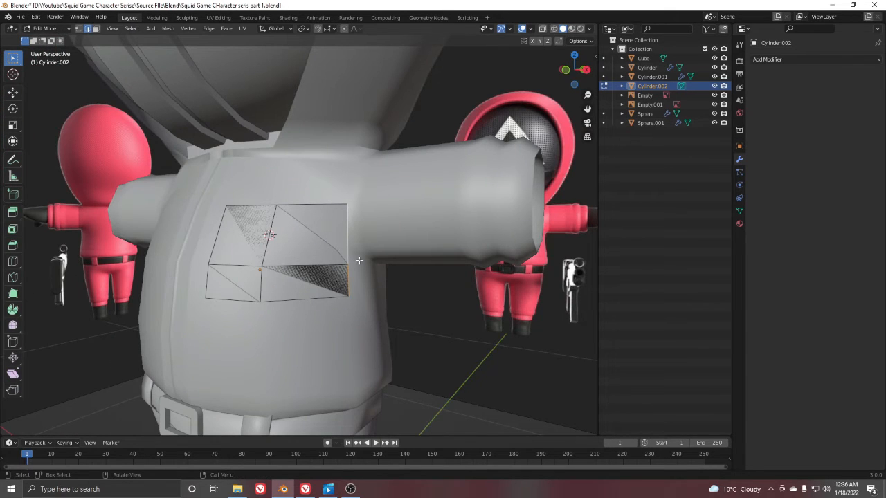
pyautogui.press('g')
pyautogui.press('g')
pyautogui.click(359, 249)
pyautogui.press('Tab')
pyautogui.moveTo(360, 249); pyautogui.dragTo(285, 230, button='middle')
pyautogui.moveTo(414, 262); pyautogui.dragTo(342, 209, button='middle')
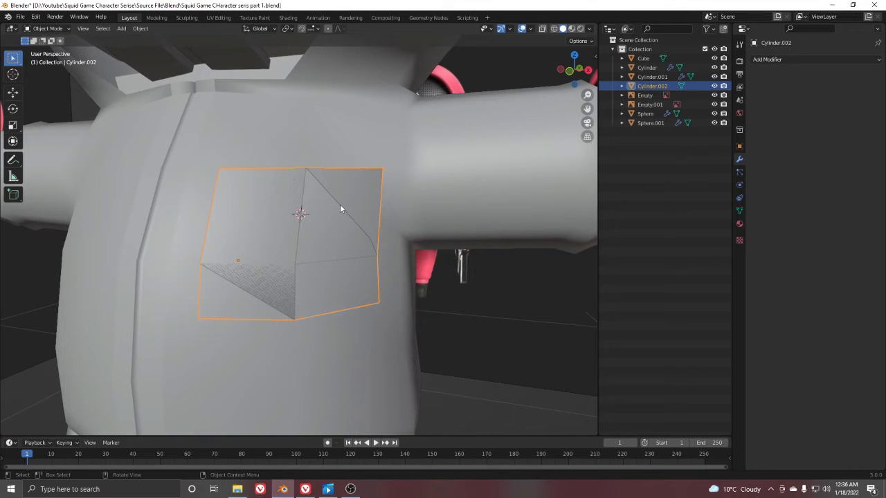
# Apply the pocket piece's rotation and scale, and add a Solidify modifier with a thickness of -0.02 m.
pyautogui.hotkey('ctrl', 'a')
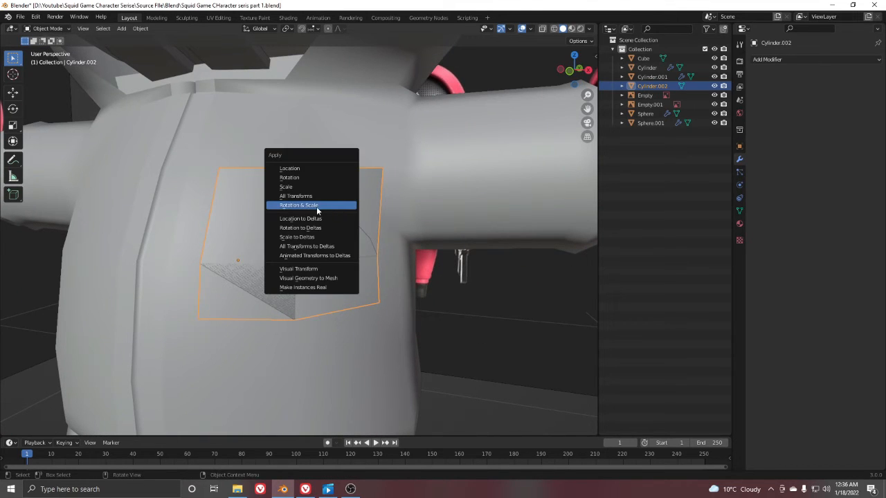
pyautogui.click(317, 207)
pyautogui.click(788, 60)
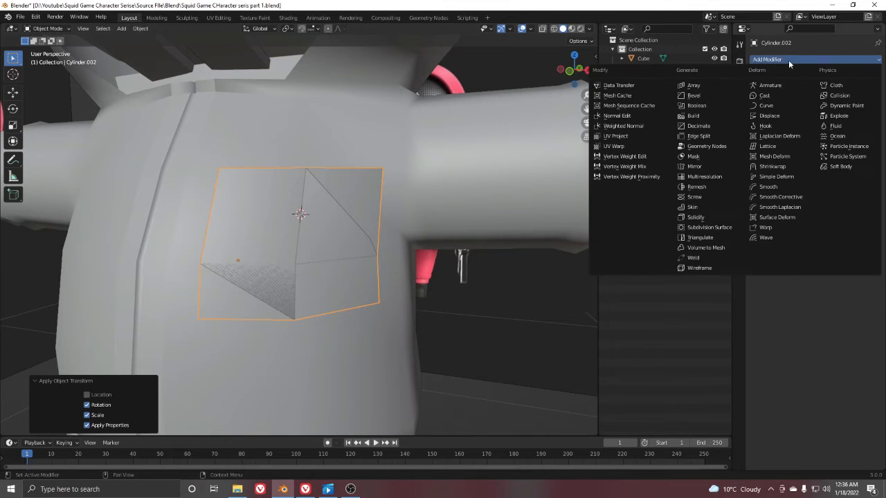
pyautogui.click(689, 224)
pyautogui.moveTo(498, 229); pyautogui.dragTo(415, 220, button='middle')
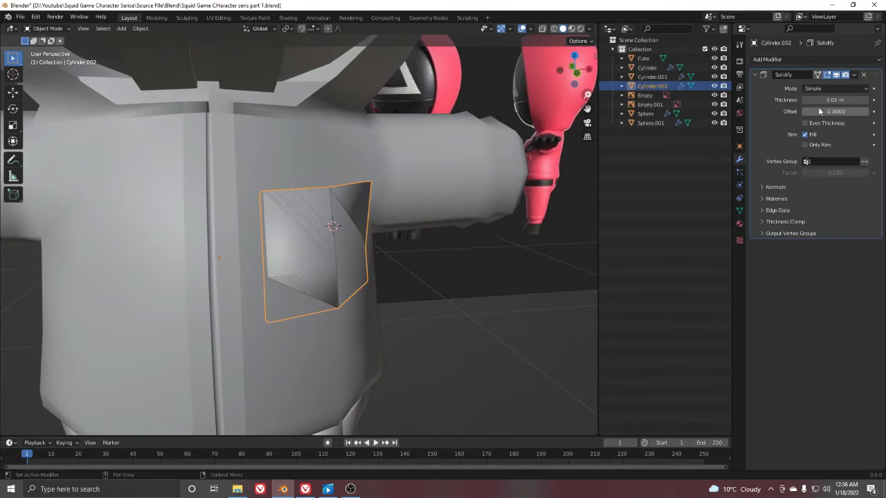
pyautogui.moveTo(835, 99); pyautogui.dragTo(815, 99)
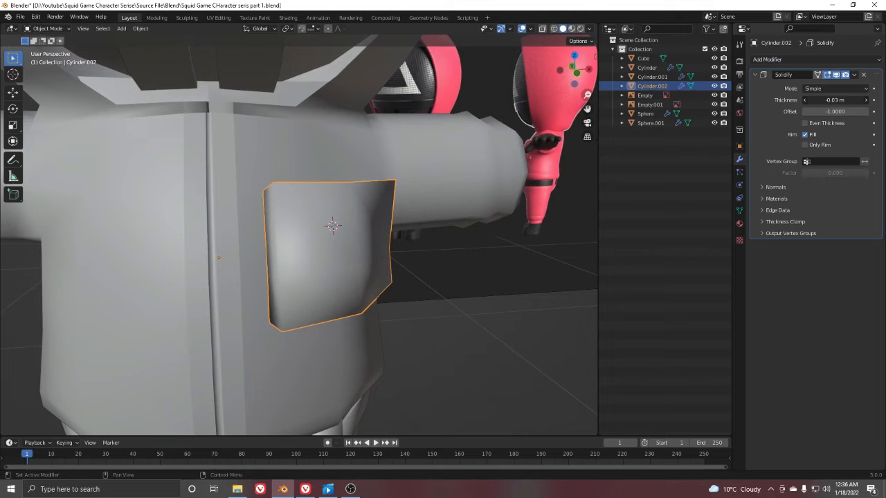
pyautogui.moveTo(508, 194); pyautogui.dragTo(500, 217, button='middle')
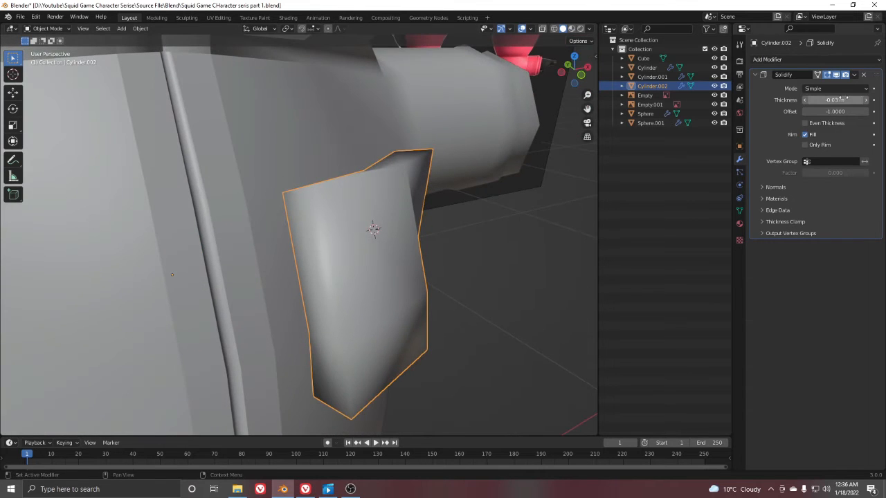
pyautogui.click(865, 101)
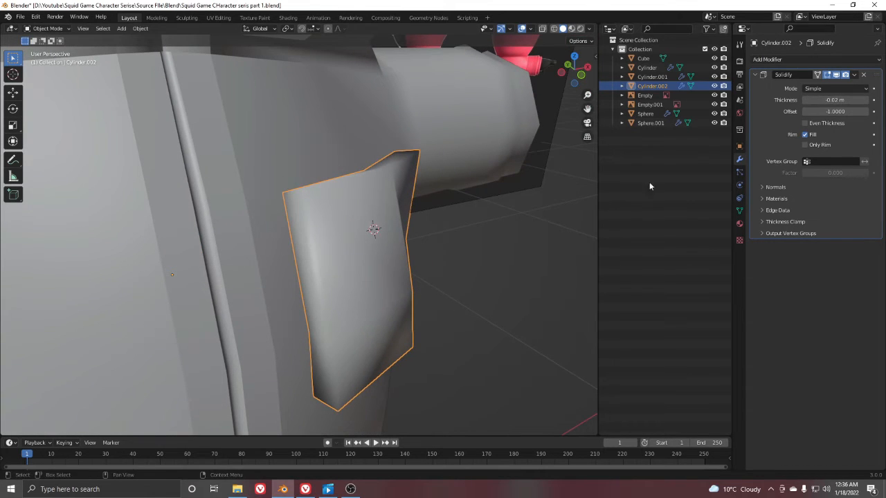
# Set the pocket piece's Auto Smooth angle to 82.6°.
pyautogui.click(740, 211)
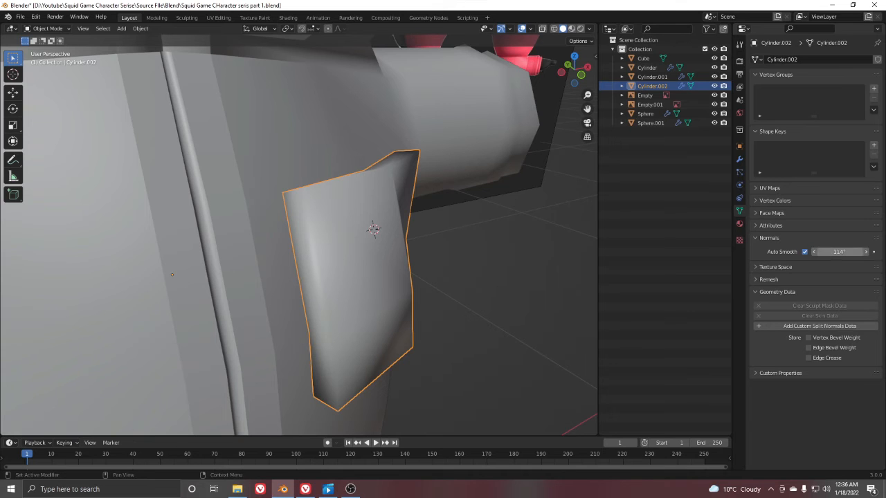
pyautogui.moveTo(839, 252); pyautogui.dragTo(822, 252)
pyautogui.scroll(-7, 387, 242)
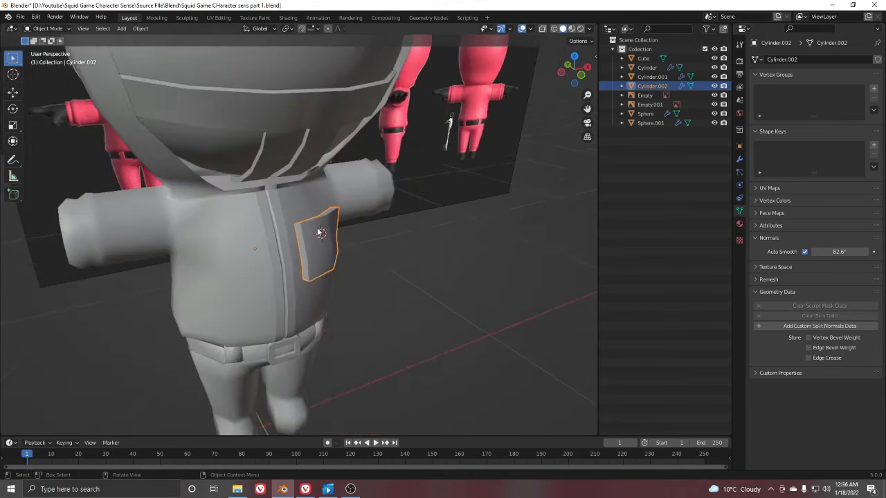
# Slide the pocket's middle horizontal edge loop up to the reference's flap line in front view, and return to Object Mode.
pyautogui.moveTo(387, 249); pyautogui.dragTo(306, 213, button='middle')
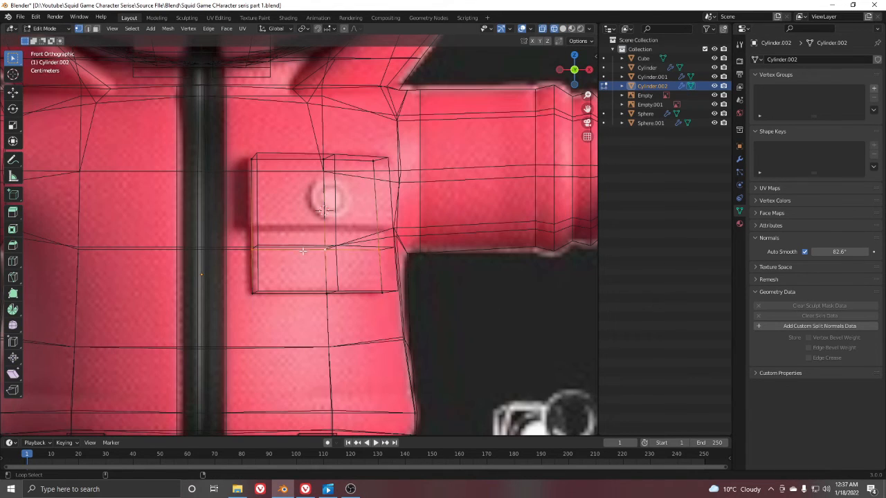
pyautogui.hotkey('shift', 'z')
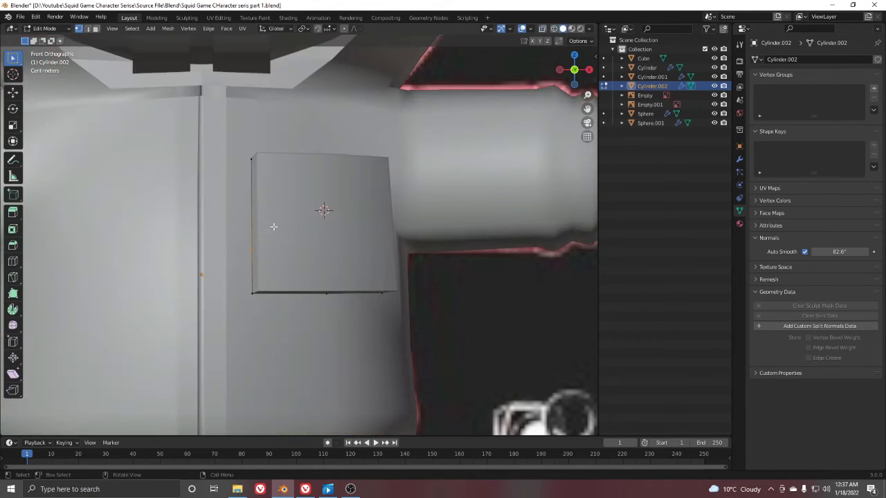
pyautogui.hotkey('shift', 'z')
pyautogui.press('g')
pyautogui.press('g')
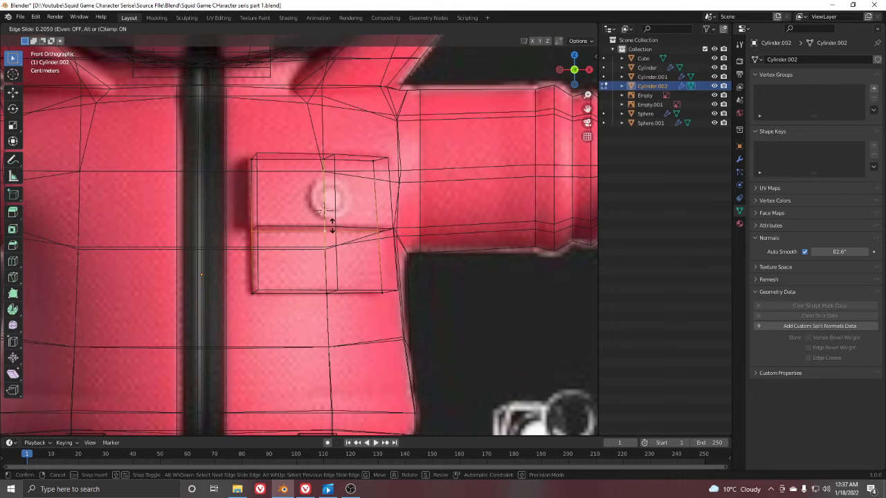
pyautogui.click(327, 222)
pyautogui.hotkey('shift', 'z')
pyautogui.press('Tab')
# Isolate the pocket piece to check its back side, enable Only Rim on its Solidify modifier, and leave the isolated view.
pyautogui.moveTo(385, 254); pyautogui.dragTo(607, 225, button='middle')
pyautogui.moveTo(414, 236); pyautogui.dragTo(377, 225, button='middle')
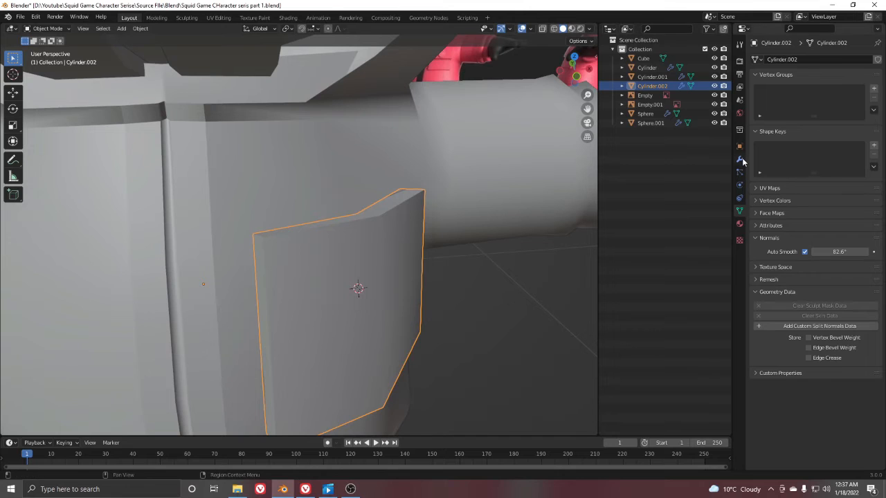
pyautogui.click(740, 159)
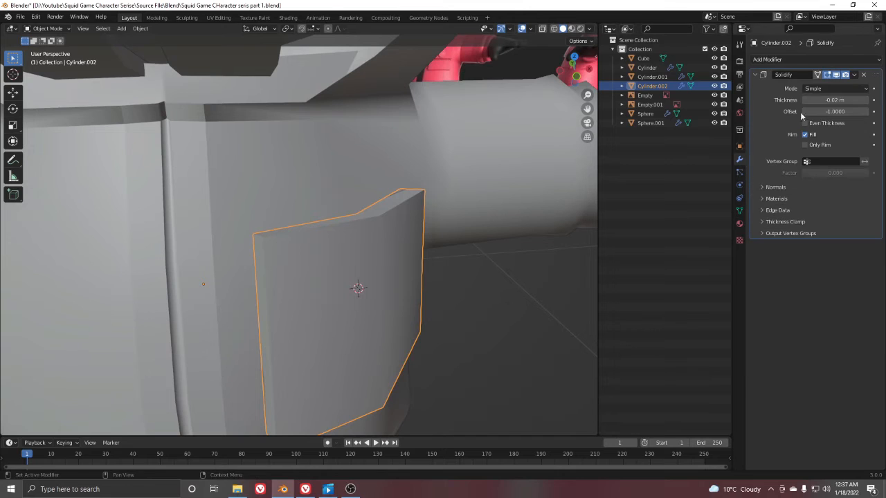
pyautogui.click(815, 146)
pyautogui.press('KP_Divide')
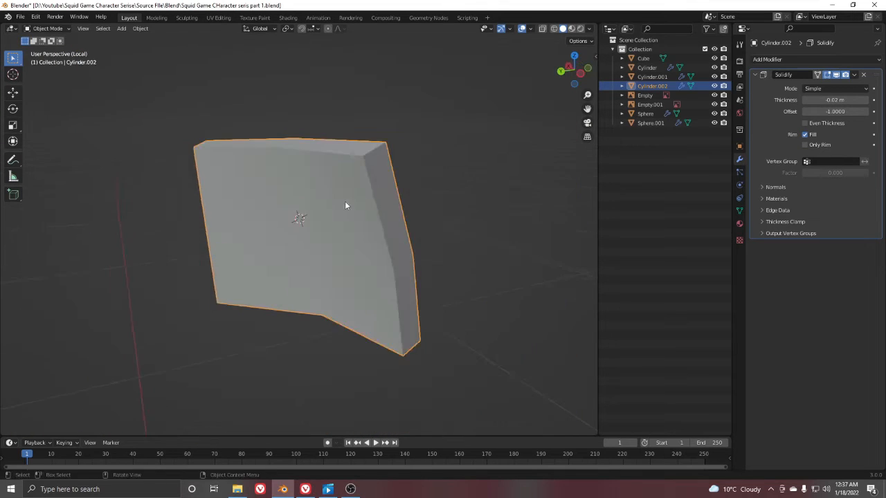
pyautogui.moveTo(346, 206); pyautogui.dragTo(552, 192, button='middle')
pyautogui.scroll(3, 313, 218)
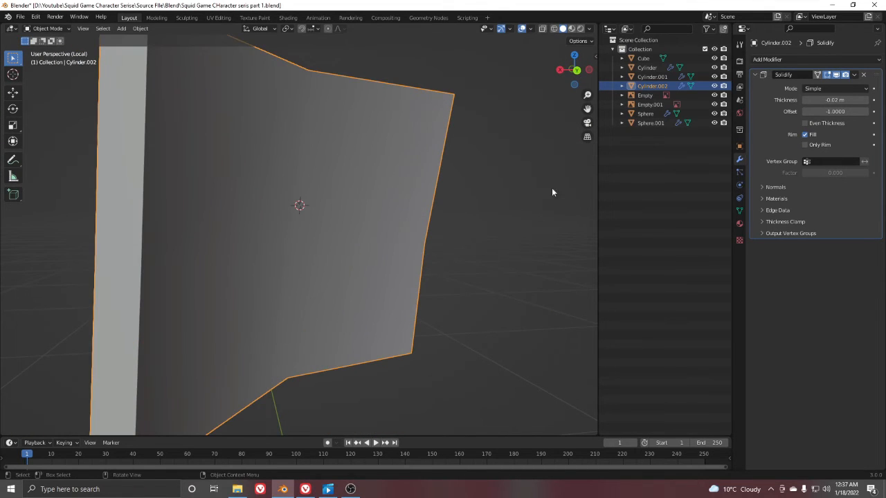
pyautogui.click(805, 145)
pyautogui.moveTo(235, 215); pyautogui.dragTo(267, 254, button='middle')
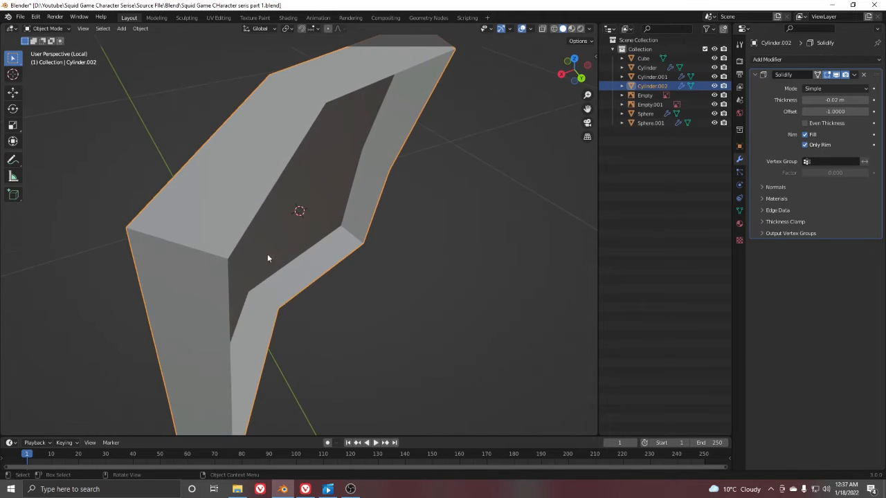
pyautogui.scroll(-5, 267, 254)
pyautogui.moveTo(298, 223); pyautogui.dragTo(335, 229, button='middle')
pyautogui.press('KP_Divide')
# Apply the Solidify modifier to the pocket piece and open its mesh in Edit Mode.
pyautogui.scroll(5, 307, 233)
pyautogui.moveTo(396, 268); pyautogui.dragTo(418, 295, button='middle')
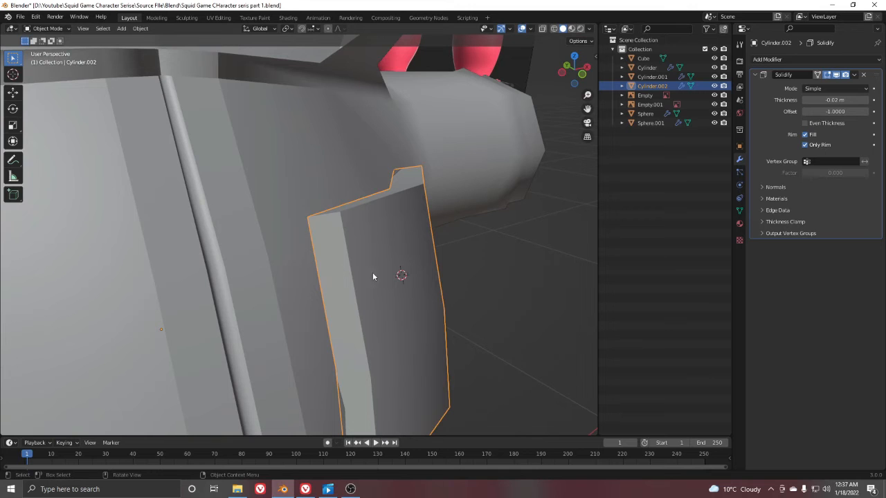
pyautogui.moveTo(373, 277); pyautogui.dragTo(387, 216, button='middle')
pyautogui.scroll(-3, 405, 238)
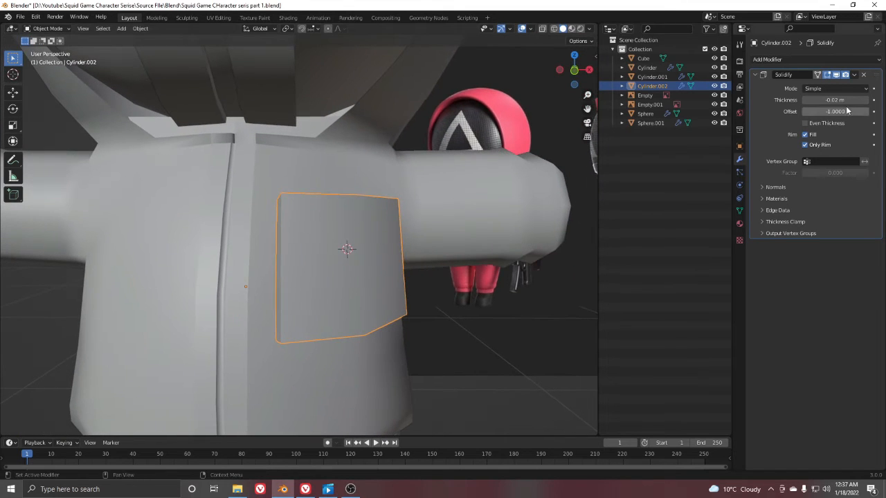
pyautogui.scroll(-4, 353, 281)
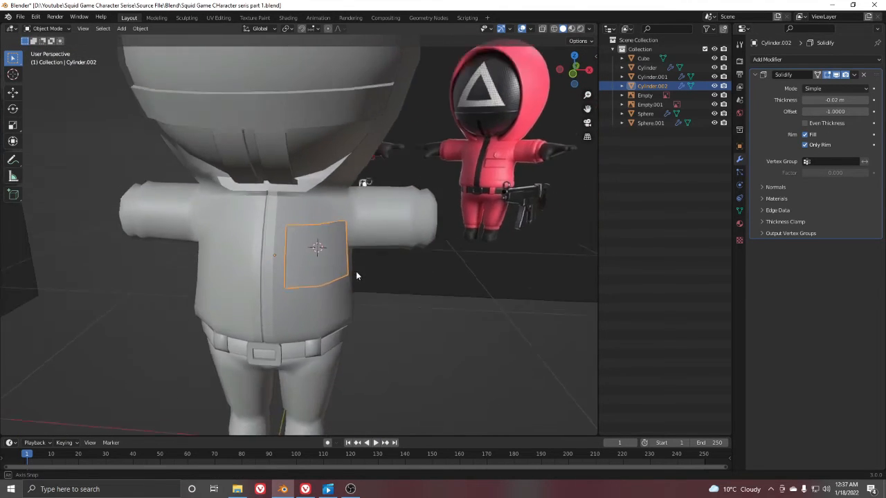
pyautogui.scroll(5, 356, 277)
pyautogui.moveTo(374, 286); pyautogui.dragTo(692, 160, button='middle')
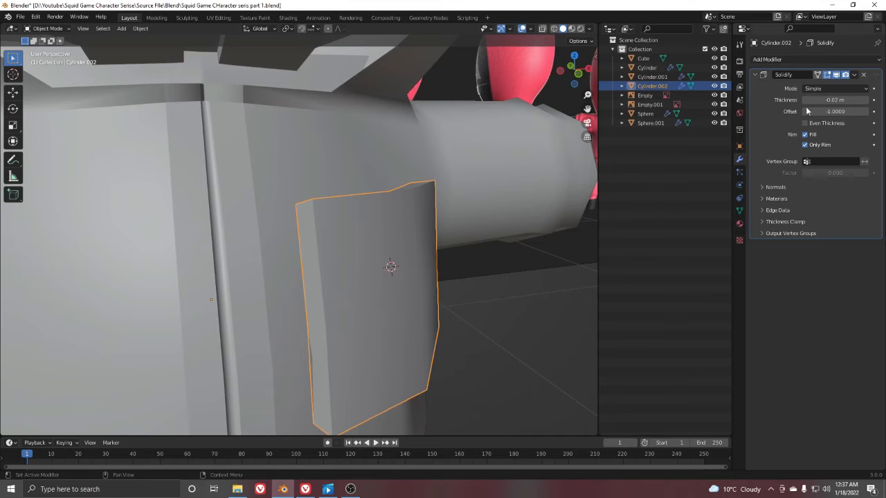
pyautogui.click(854, 75)
pyautogui.click(824, 87)
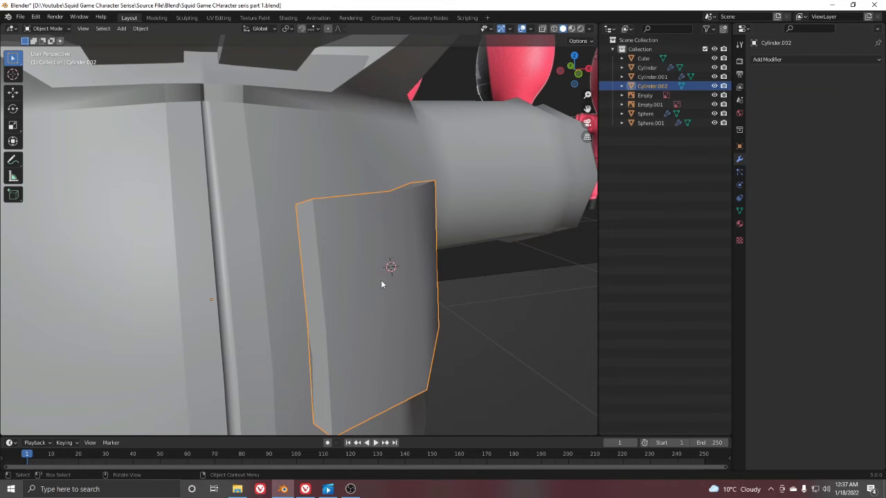
pyautogui.press('Tab')
pyautogui.moveTo(342, 283); pyautogui.dragTo(374, 267, button='middle')
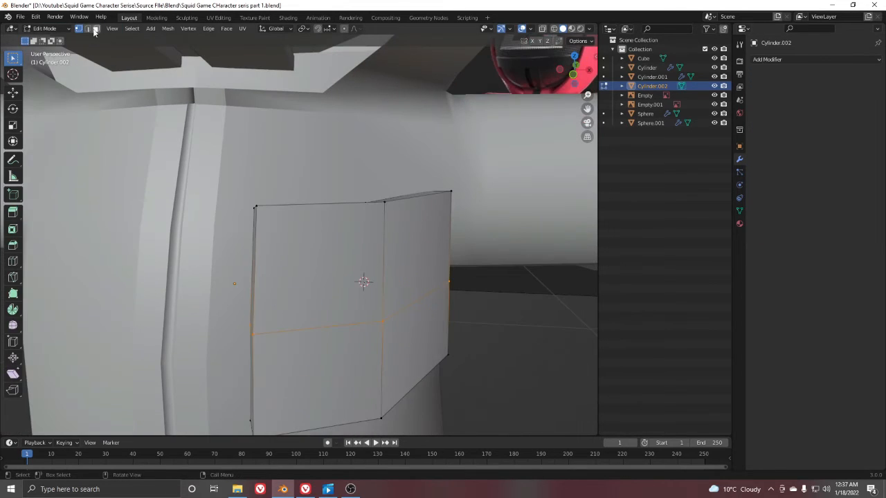
# Extrude the faces of the pocket's upper flap section outward by about 0.014 m.
pyautogui.click(292, 247)
pyautogui.moveTo(406, 242); pyautogui.dragTo(430, 254, button='middle')
pyautogui.press('e')
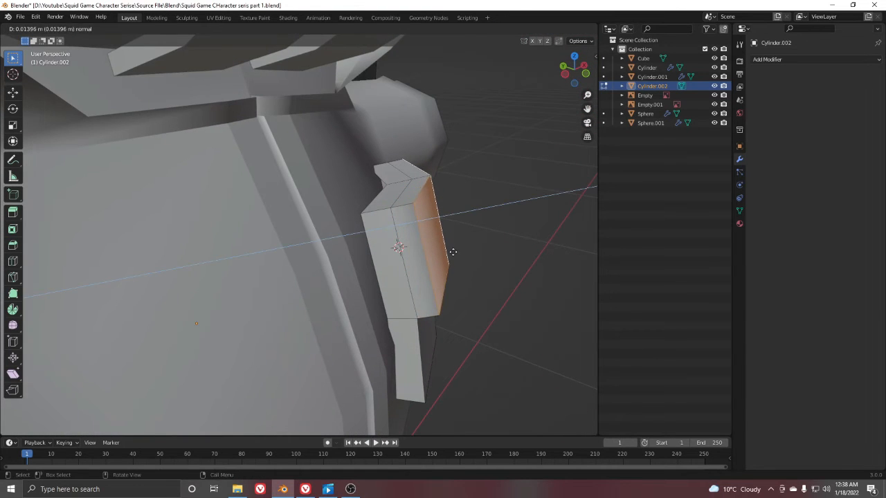
pyautogui.click(451, 253)
# Move the flap's two rear side vertices in against the jacket and set the pocket's Auto Smooth angle to 79.7°.
pyautogui.moveTo(382, 202); pyautogui.dragTo(395, 212, button='middle')
pyautogui.scroll(3, 408, 189)
pyautogui.moveTo(426, 118); pyautogui.dragTo(391, 130, button='middle')
pyautogui.click(414, 153)
pyautogui.press('g')
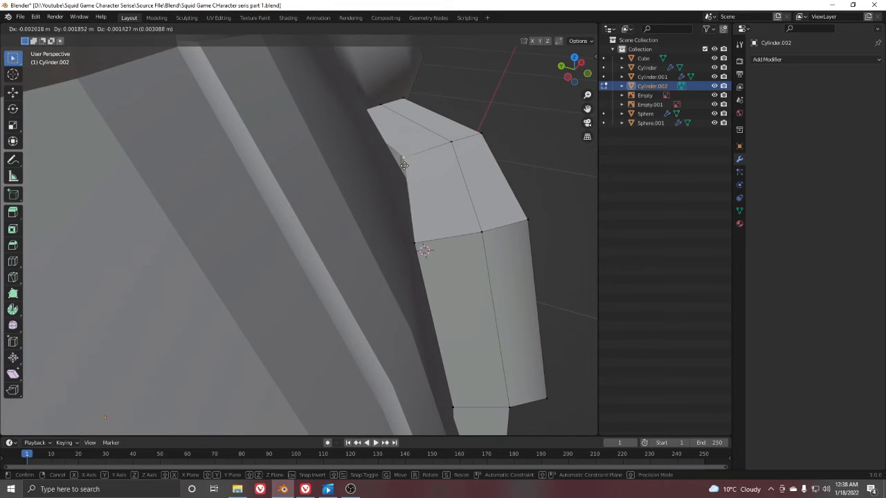
pyautogui.click(394, 171)
pyautogui.click(419, 245)
pyautogui.moveTo(419, 244); pyautogui.dragTo(439, 232, button='middle')
pyautogui.press('g')
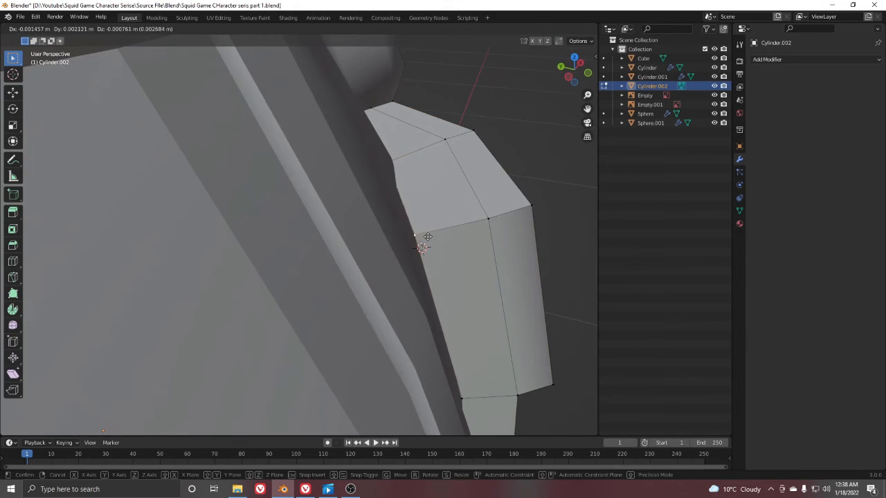
pyautogui.click(418, 242)
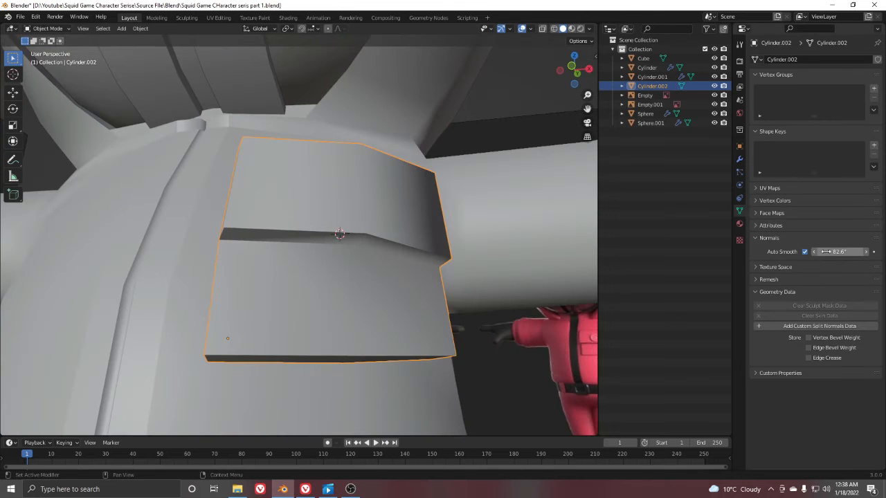
pyautogui.moveTo(837, 252); pyautogui.dragTo(873, 251)
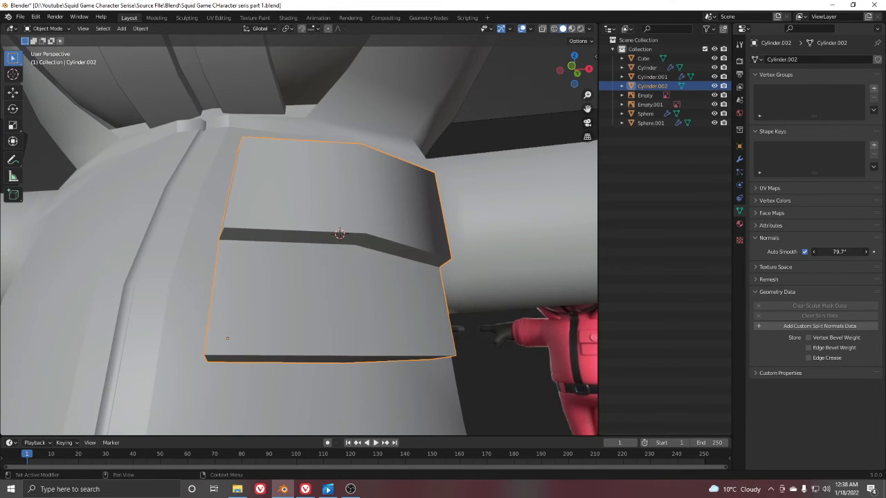
# Move the flap's upper corner vertices inward toward the jacket to slope its top edge, and return to Object Mode.
pyautogui.scroll(-6, 349, 211)
pyautogui.moveTo(349, 211); pyautogui.dragTo(422, 247, button='middle')
pyautogui.press('Tab')
pyautogui.scroll(6, 396, 239)
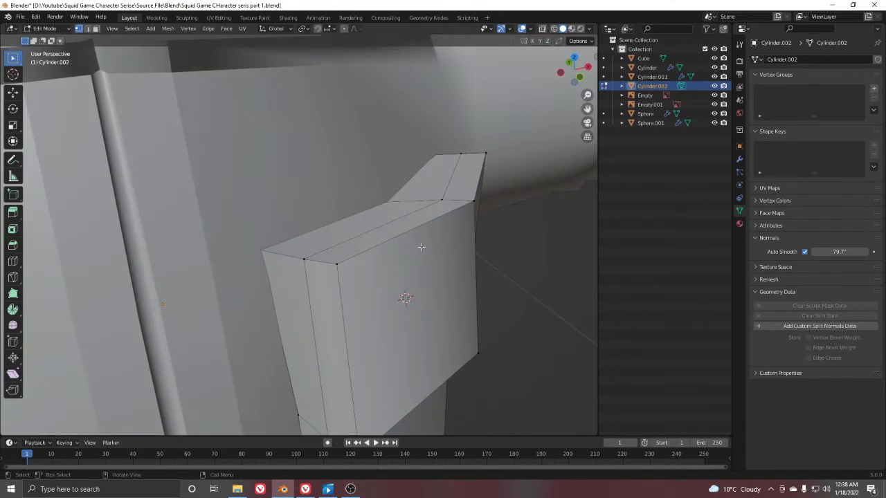
pyautogui.moveTo(455, 166); pyautogui.dragTo(473, 151, button='middle')
pyautogui.press('g')
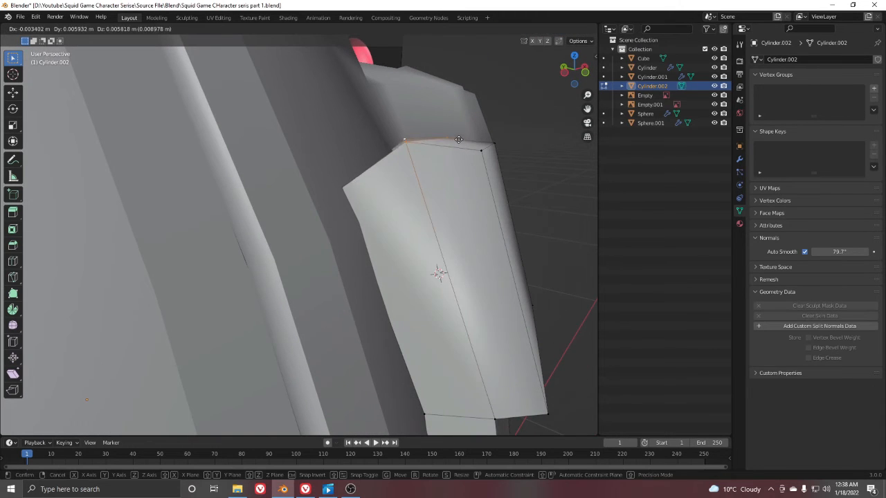
pyautogui.click(468, 147)
pyautogui.moveTo(468, 147); pyautogui.dragTo(348, 177, button='middle')
pyautogui.click(466, 151)
pyautogui.press('g')
pyautogui.click(440, 156)
pyautogui.scroll(-2, 348, 177)
pyautogui.press('Tab')
# Set the pocket piece's Auto Smooth angle to 70.4° and deselect it.
pyautogui.click(472, 299)
pyautogui.moveTo(472, 299); pyautogui.dragTo(484, 297, button='middle')
pyautogui.click(360, 253)
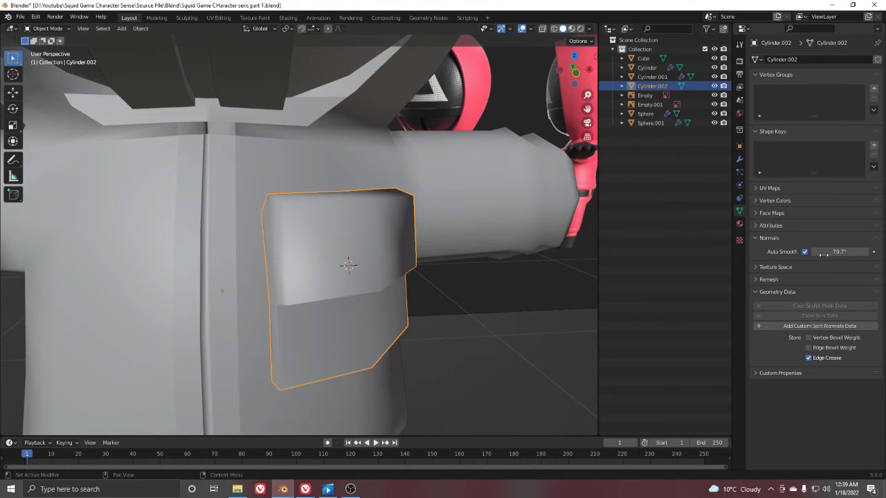
pyautogui.moveTo(840, 252); pyautogui.dragTo(834, 252)
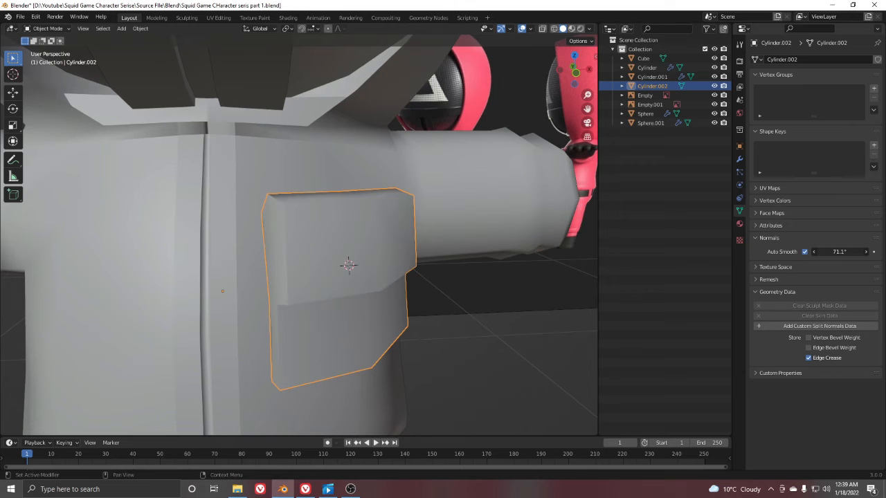
pyautogui.click(526, 317)
# Snap the 3D cursor to the middle vertex of the flap's lower edge and return to Object Mode.
pyautogui.scroll(-6, 484, 313)
pyautogui.moveTo(429, 307); pyautogui.dragTo(286, 252, button='middle')
pyautogui.scroll(5, 358, 287)
pyautogui.click(303, 296)
pyautogui.press('Tab')
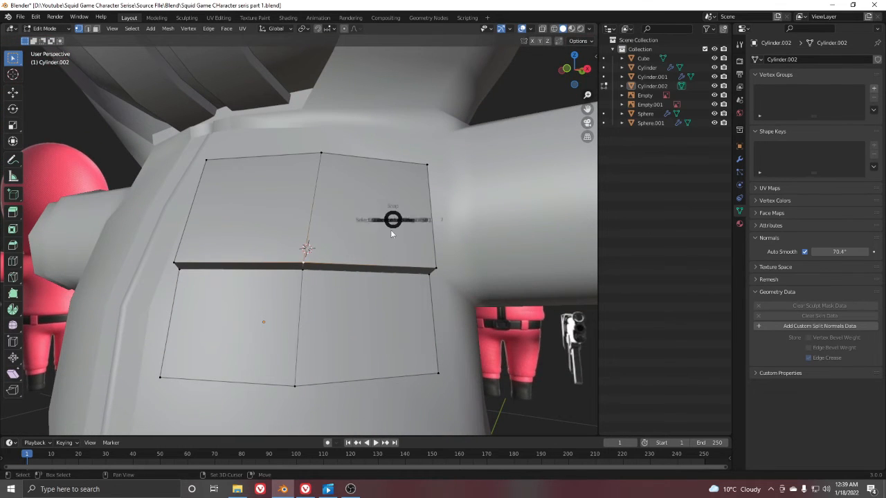
pyautogui.click(390, 275)
pyautogui.press('Tab')
pyautogui.moveTo(294, 246); pyautogui.dragTo(332, 269, button='middle')
# Add a mesh circle at the 3D cursor, reduce its vertex count, and scale it down toward button size.
pyautogui.hotkey('shift', 'a')
pyautogui.moveTo(334, 269)
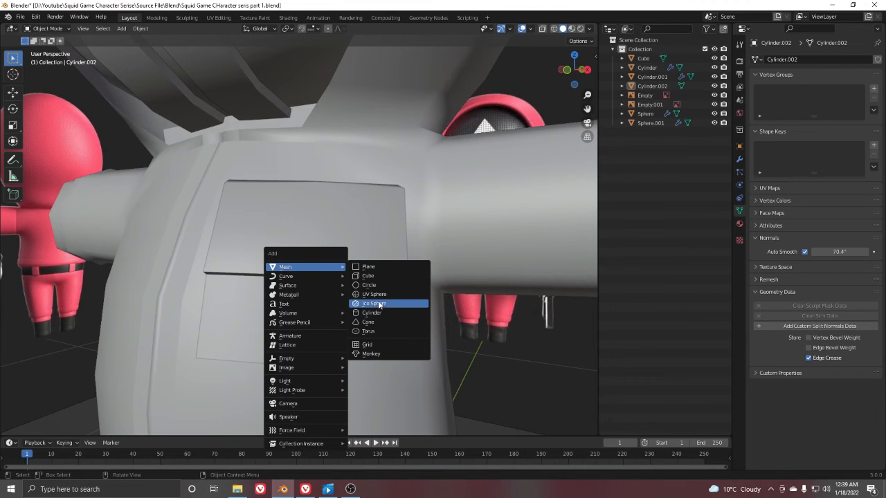
pyautogui.click(377, 286)
pyautogui.moveTo(377, 287); pyautogui.dragTo(566, 410, button='middle')
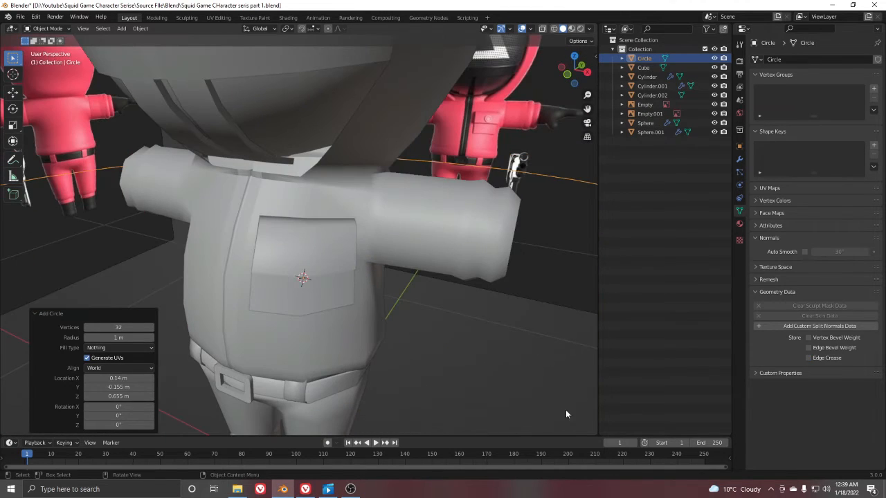
pyautogui.press('s')
pyautogui.click(246, 338)
pyautogui.moveTo(126, 327); pyautogui.dragTo(106, 328)
pyautogui.press('s')
pyautogui.click(315, 299)
pyautogui.press('s')
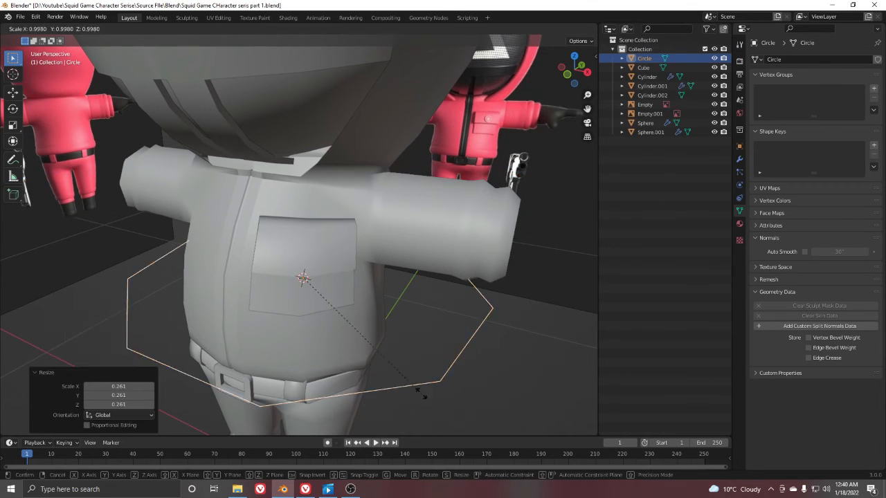
pyautogui.click(300, 285)
# Scale the circle by about 1.3 and rotate it 90° in side view so it stands upright.
pyautogui.press('KP_3')
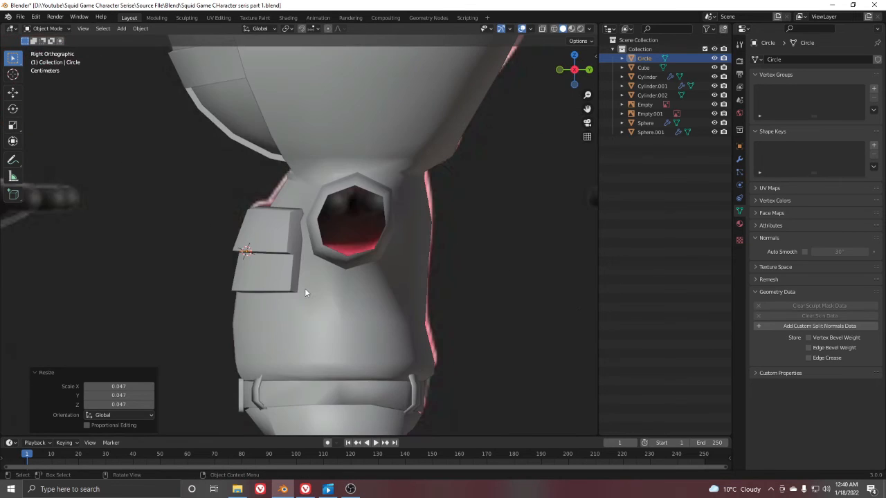
pyautogui.scroll(5, 277, 281)
pyautogui.keyDown('shift'); pyautogui.moveTo(165, 256); pyautogui.dragTo(222, 242, button='middle'); pyautogui.keyUp('shift')
pyautogui.press('s')
pyautogui.click(298, 277)
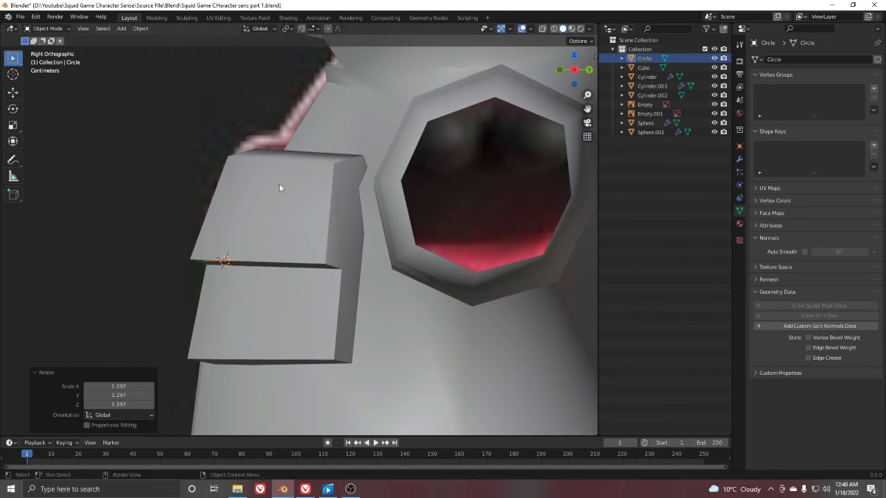
pyautogui.write('r90')
pyautogui.press('Return')
pyautogui.scroll(-2, 293, 243)
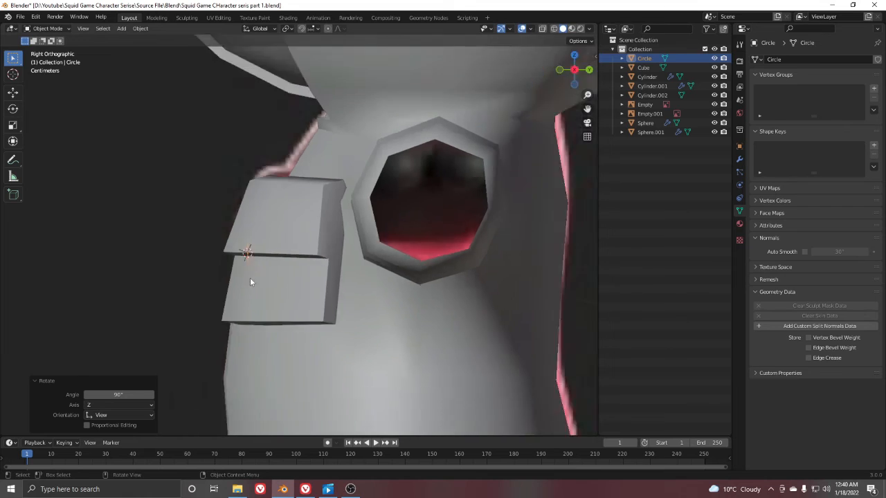
# Open the circle in Edit Mode and extrude it about 0.004 m outward along Y in side view.
pyautogui.moveTo(250, 277); pyautogui.dragTo(316, 283, button='middle')
pyautogui.hotkey('ctrl', 'Tab')
pyautogui.click(457, 283)
pyautogui.scroll(3, 304, 291)
pyautogui.scroll(1, 305, 291)
pyautogui.press('KP_3')
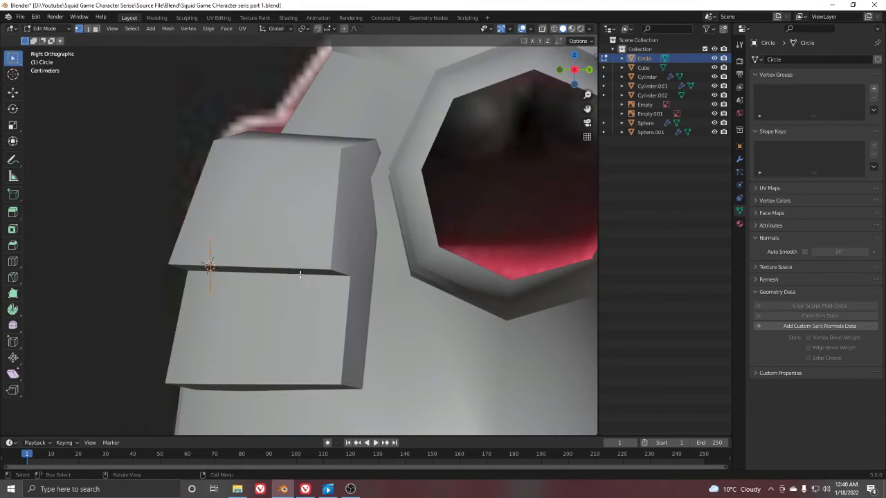
pyautogui.scroll(3, 290, 272)
pyautogui.keyDown('shift'); pyautogui.moveTo(166, 258); pyautogui.dragTo(303, 231, button='middle'); pyautogui.keyUp('shift')
pyautogui.press('g')
pyautogui.press('y')
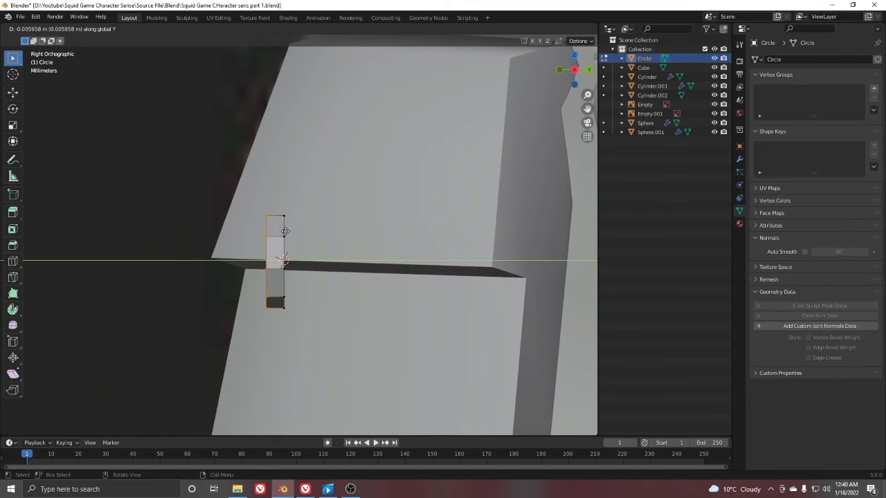
pyautogui.click(290, 232)
# Extrude the button's front again along Y, scale it to about 0.7 for a tapered edge, and leave Edit Mode.
pyautogui.press('e')
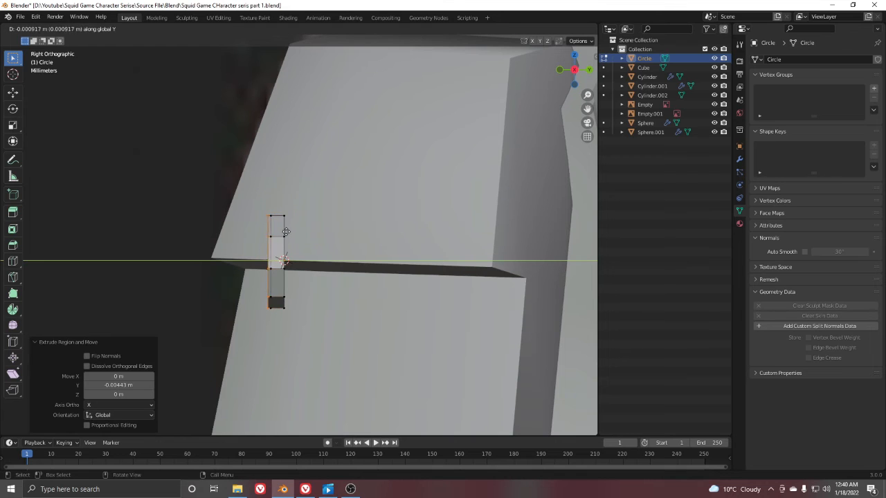
pyautogui.click(270, 232)
pyautogui.press('s')
pyautogui.click(325, 296)
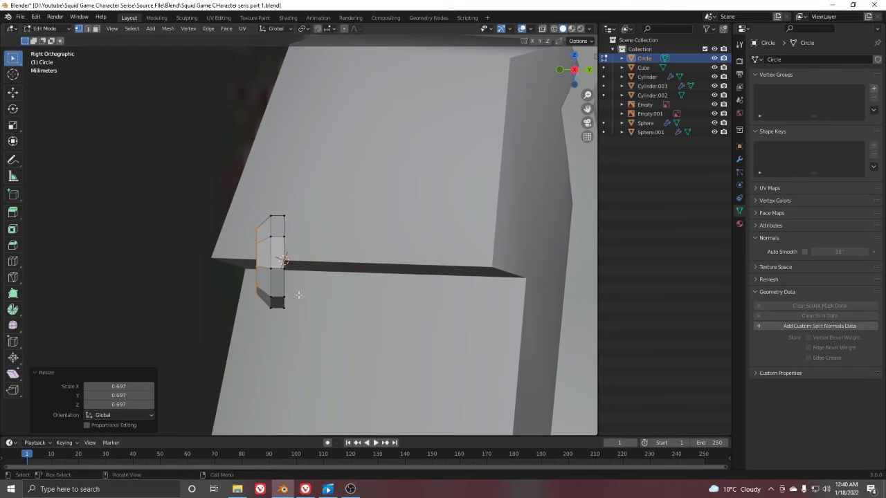
pyautogui.moveTo(325, 296); pyautogui.dragTo(355, 257, button='middle')
pyautogui.press('Tab')
# Rotate the button about 37° around the Z axis to follow the pocket's curve.
pyautogui.press('r')
pyautogui.press('z')
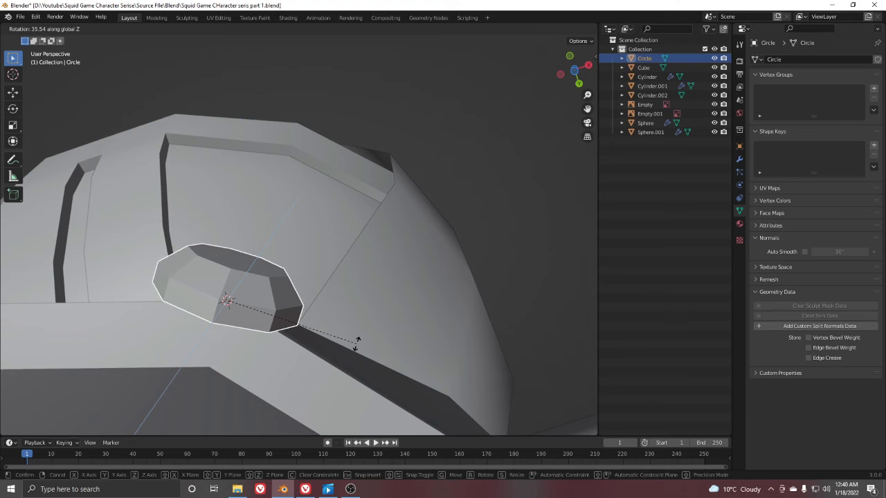
pyautogui.click(354, 344)
pyautogui.moveTo(354, 344); pyautogui.dragTo(311, 263, button='middle')
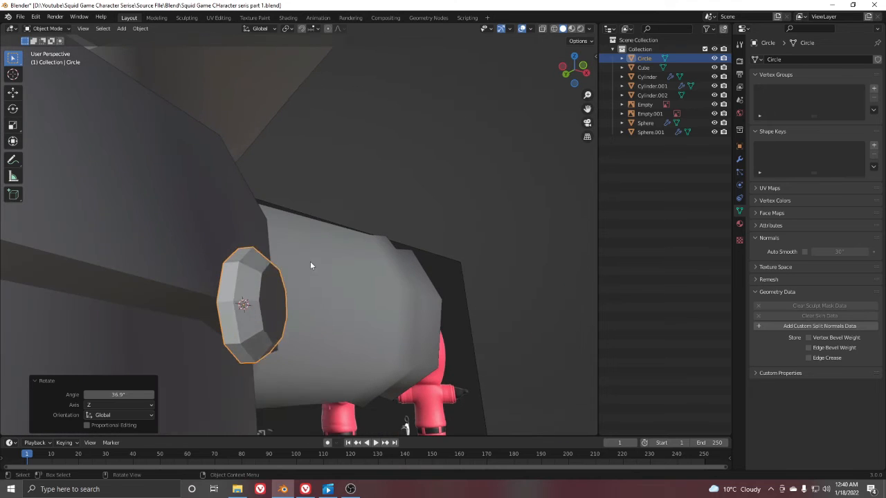
# Shade the button smooth and correct its rotation by about -5° around Z.
pyautogui.rightClick(311, 262)
pyautogui.moveTo(364, 277)
pyautogui.mouseDown(button='middle')
pyautogui.moveTo(381, 293)
pyautogui.moveTo(356, 309)
pyautogui.moveTo(352, 282)
pyautogui.mouseUp(button='middle')
pyautogui.press('r')
pyautogui.press('z')
pyautogui.click(353, 316)
# Move the button up onto the flap, tilt it about -16.6° to match the slope, and seat it against the surface.
pyautogui.press('g')
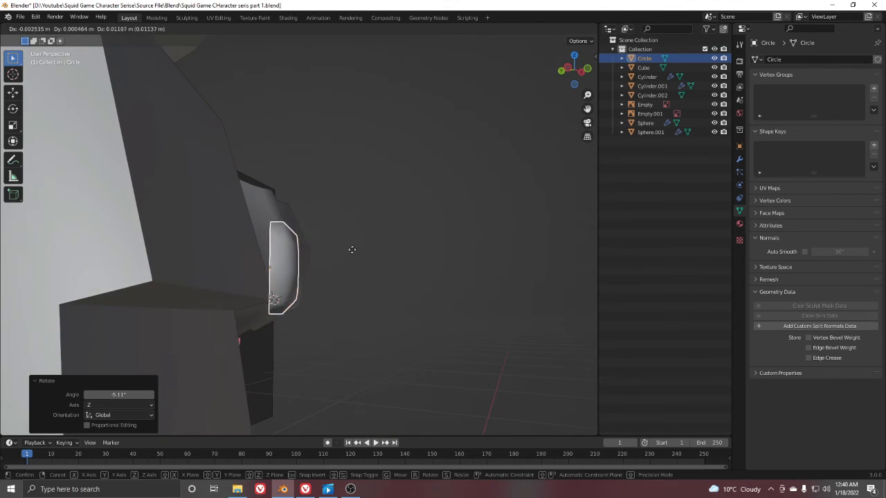
pyautogui.click(355, 238)
pyautogui.moveTo(356, 240)
pyautogui.mouseDown(button='middle')
pyautogui.moveTo(366, 257)
pyautogui.moveTo(356, 257)
pyautogui.mouseUp(button='middle')
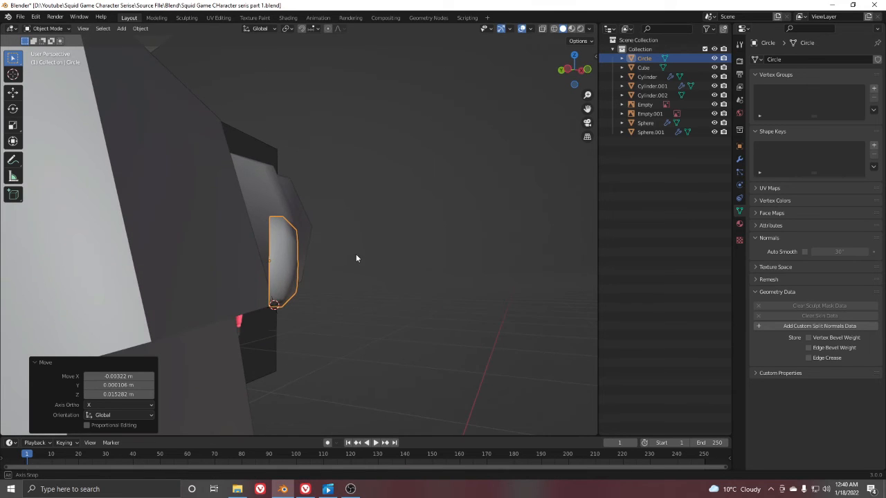
pyautogui.press('r')
pyautogui.rightClick(354, 228)
pyautogui.press('g')
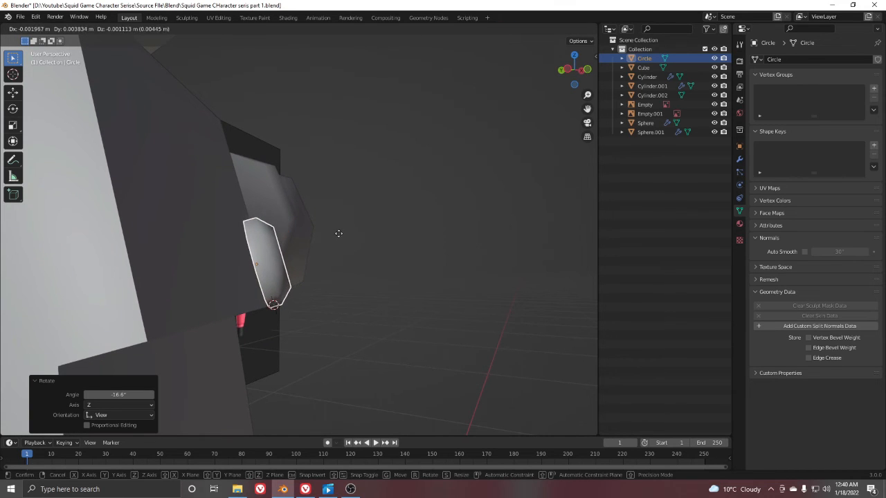
pyautogui.click(331, 232)
# Rotate the button slightly around the Z axis to align its back with the flap's surface.
pyautogui.moveTo(331, 232); pyautogui.dragTo(284, 253, button='middle')
pyautogui.moveTo(398, 271); pyautogui.dragTo(433, 295, button='middle')
pyautogui.press('r')
pyautogui.press('z')
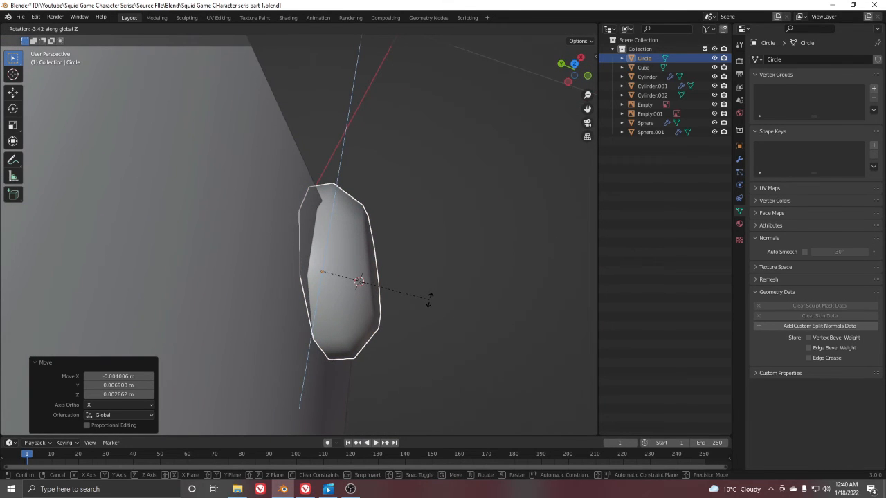
pyautogui.click(436, 298)
# Move the button's protruding rear vertex along Y and back into the flap, and return to Object Mode.
pyautogui.moveTo(439, 297); pyautogui.dragTo(360, 158, button='middle')
pyautogui.scroll(4, 260, 249)
pyautogui.press('Tab')
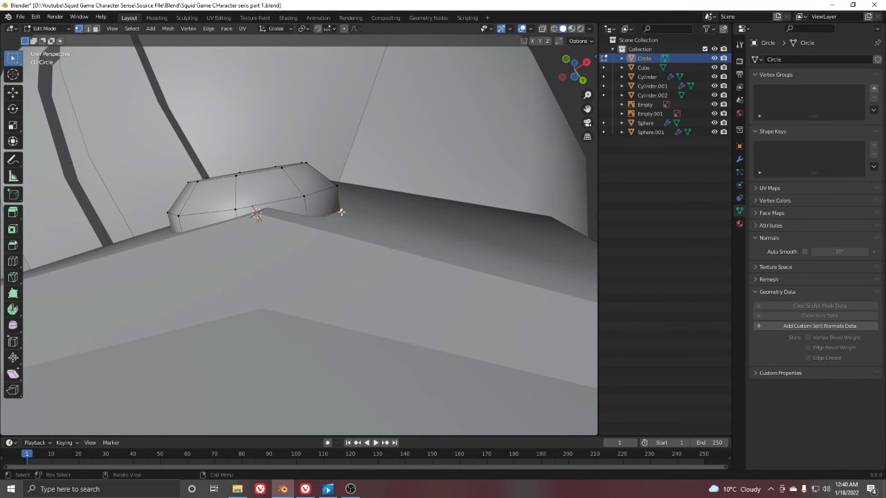
pyautogui.press('g')
pyautogui.press('y')
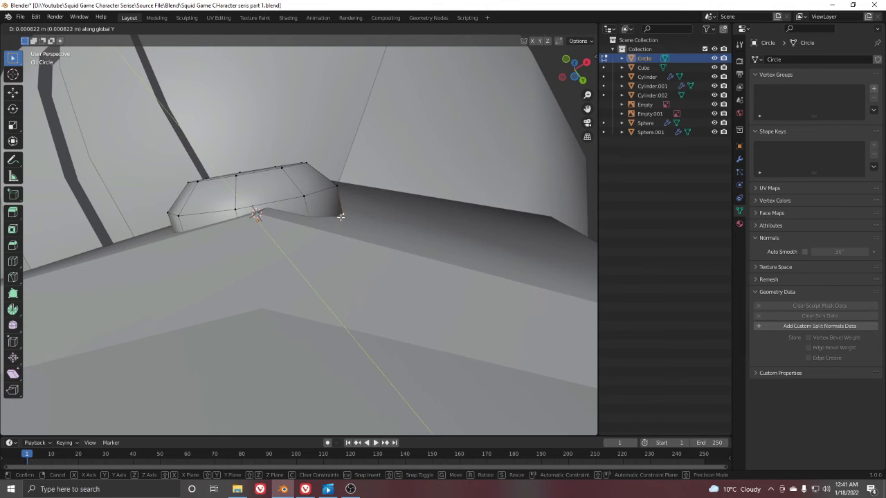
pyautogui.click(341, 218)
pyautogui.press('g')
pyautogui.click(342, 233)
pyautogui.press('Tab')
# Rotate the button about 7.6° as seen from below, shift it to sit centred on the flap's fold, and deselect it.
pyautogui.scroll(-5, 261, 169)
pyautogui.moveTo(261, 168); pyautogui.dragTo(333, 262, button='middle')
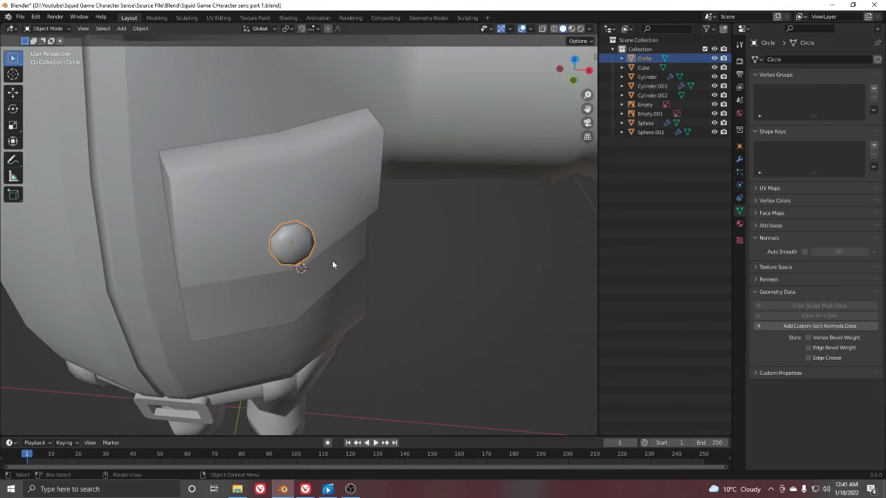
pyautogui.scroll(-6, 400, 305)
pyautogui.scroll(5, 309, 268)
pyautogui.moveTo(402, 305); pyautogui.dragTo(313, 196, button='middle')
pyautogui.scroll(4, 308, 267)
pyautogui.scroll(1, 312, 198)
pyautogui.press('r')
pyautogui.click(352, 210)
pyautogui.press('g')
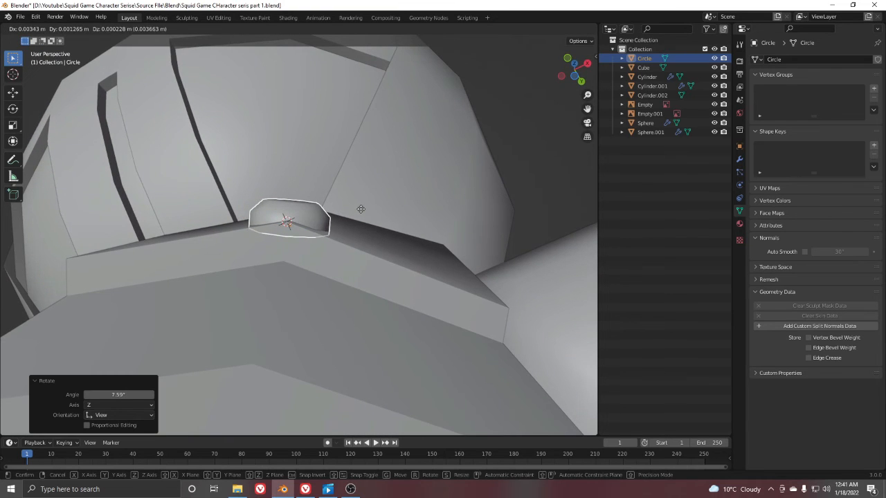
pyautogui.click(353, 211)
pyautogui.scroll(-5, 351, 213)
pyautogui.moveTo(346, 137); pyautogui.dragTo(352, 232, button='middle')
pyautogui.click(398, 303)
# Select the character's body mesh and enter Edit Mode with the upper sleeve framed in front orthographic view.
pyautogui.scroll(-3, 398, 303)
pyautogui.scroll(2, 351, 294)
pyautogui.moveTo(351, 294); pyautogui.dragTo(332, 239, button='middle')
pyautogui.click(333, 182)
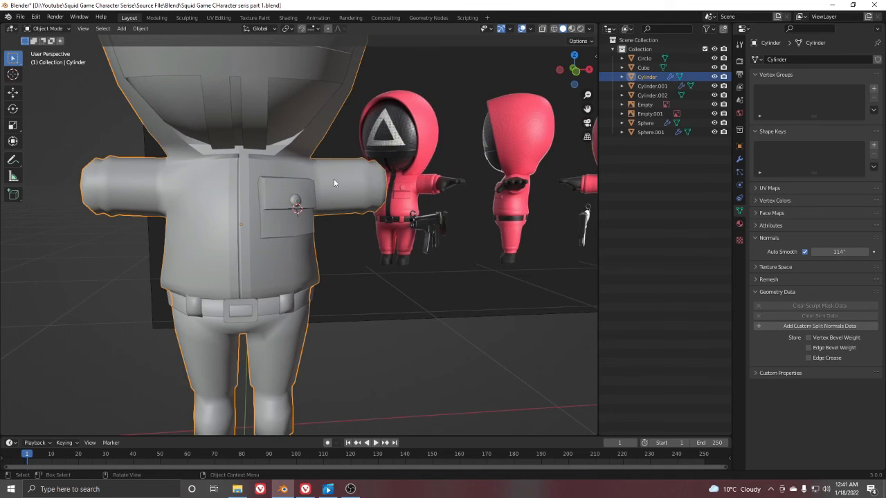
pyautogui.press('KP_Decimal')
pyautogui.press('KP_1')
pyautogui.keyDown('shift'); pyautogui.moveTo(335, 244); pyautogui.dragTo(301, 313, button='middle'); pyautogui.keyUp('shift')
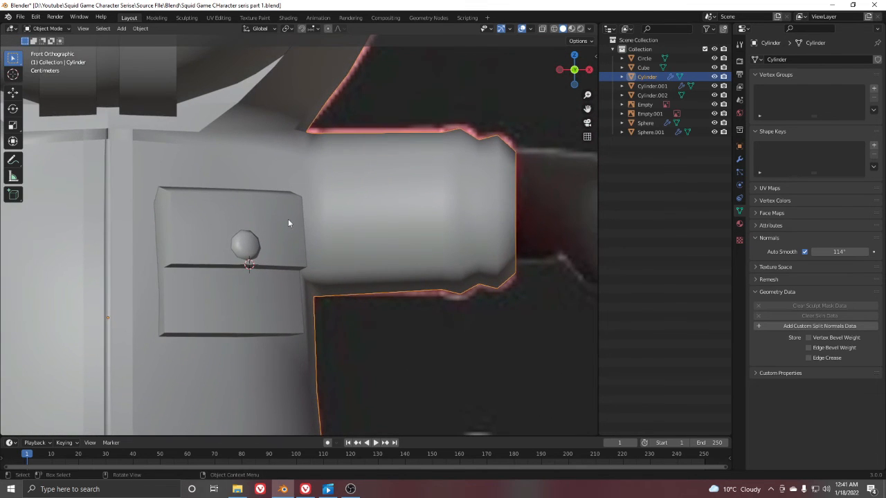
pyautogui.keyDown('shift'); pyautogui.moveTo(378, 241); pyautogui.dragTo(359, 317, button='middle'); pyautogui.keyUp('shift')
pyautogui.scroll(2, 359, 317)
pyautogui.press('Tab')
# Bevel the sleeve's edge loop nearest the shoulder with two segments, about 0.007 m wide.
pyautogui.keyDown('shift'); pyautogui.moveTo(307, 268); pyautogui.dragTo(320, 224, button='middle'); pyautogui.keyUp('shift')
pyautogui.hotkey('alt', 'z')
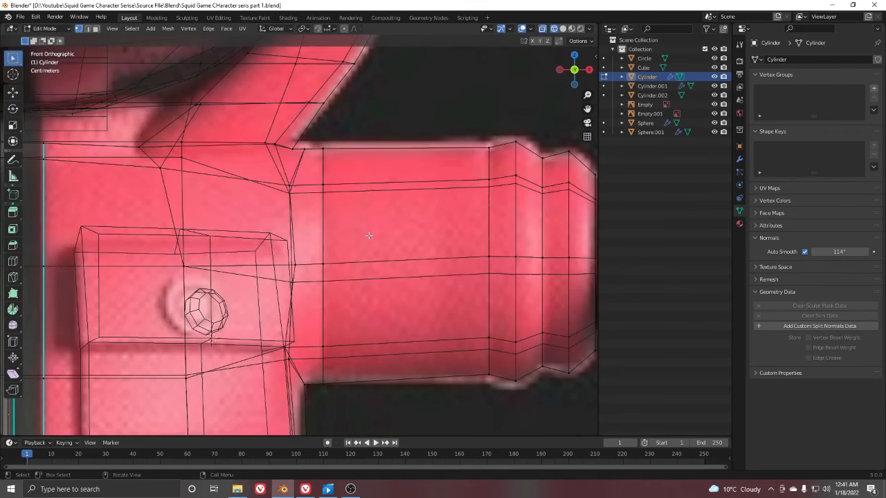
pyautogui.hotkey('alt', 'z')
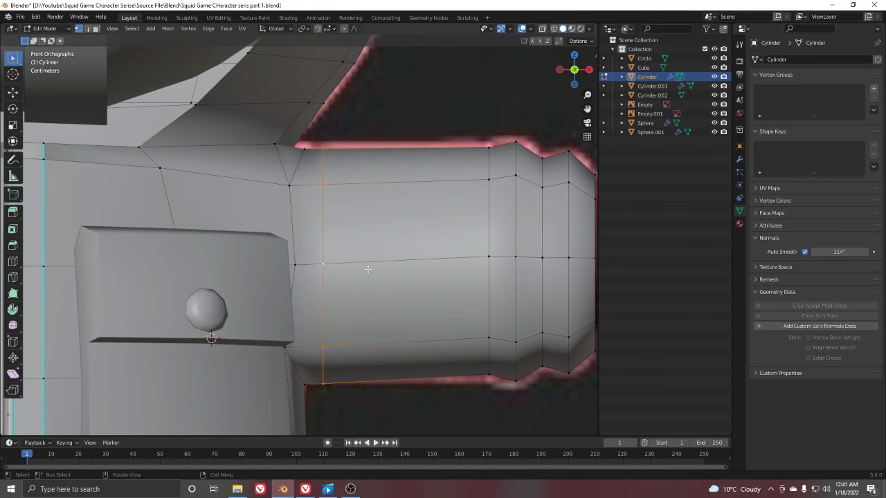
pyautogui.hotkey('alt', 'z')
pyautogui.hotkey('alt', 'z')
pyautogui.hotkey('ctrl', 'b')
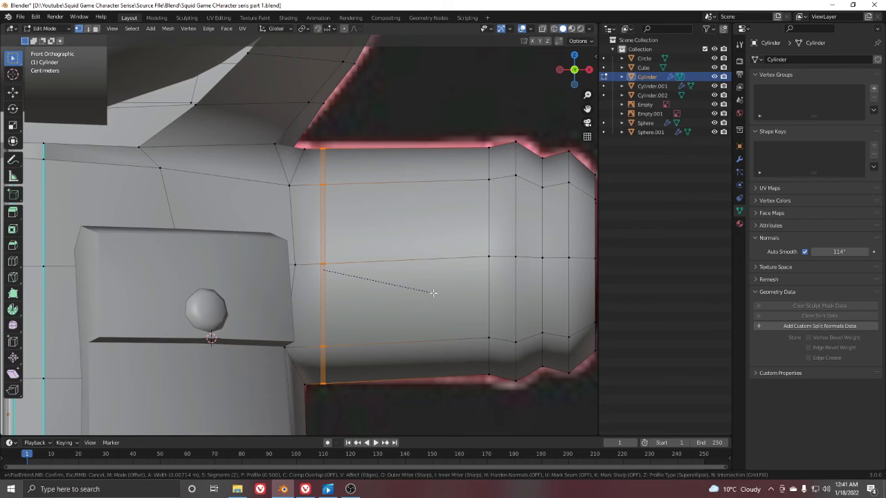
pyautogui.click(432, 293)
# Scale the middle loop of the beveled sleeve edges inward to about 0.99 and check the groove in Object Mode.
pyautogui.scroll(5, 332, 293)
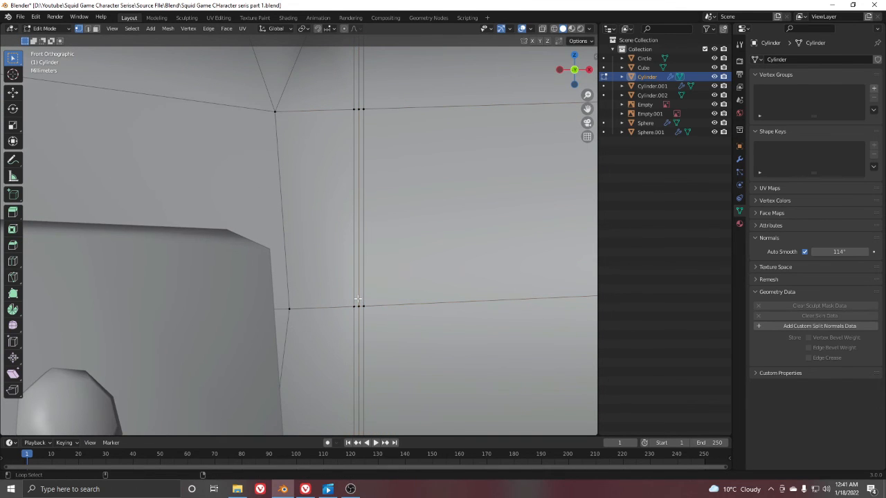
pyautogui.keyDown('shift'); pyautogui.moveTo(370, 293); pyautogui.dragTo(365, 230, button='middle'); pyautogui.keyUp('shift')
pyautogui.scroll(-6, 436, 320)
pyautogui.keyDown('shift'); pyautogui.moveTo(403, 310); pyautogui.dragTo(389, 279, button='middle'); pyautogui.keyUp('shift')
pyautogui.scroll(3, 416, 342)
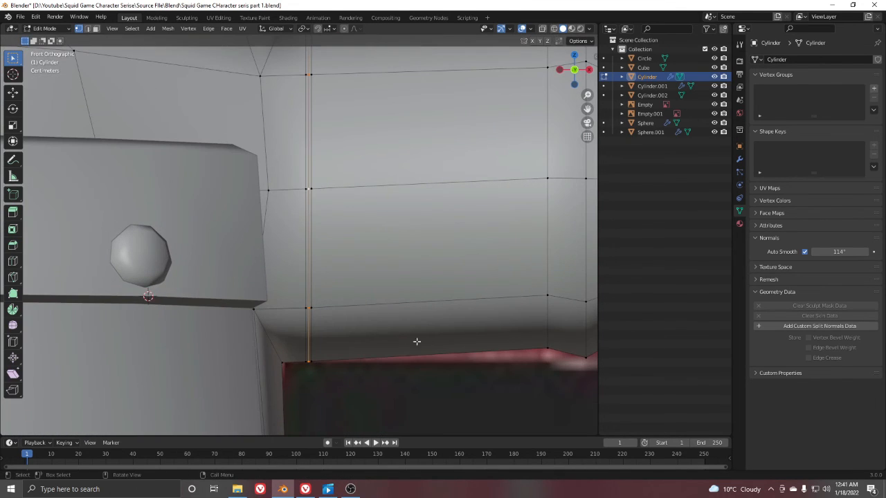
pyautogui.press('s')
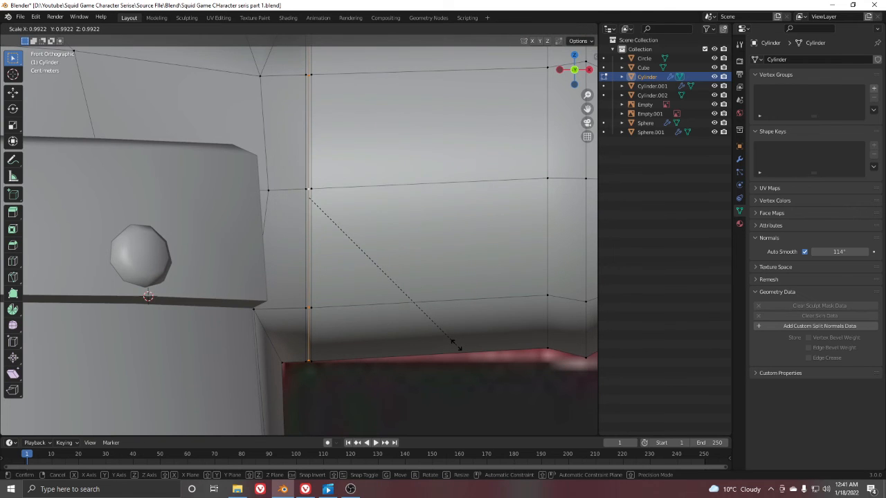
pyautogui.click(452, 344)
pyautogui.press('Tab')
pyautogui.moveTo(405, 272); pyautogui.dragTo(393, 293, button='middle')
pyautogui.scroll(-5, 393, 293)
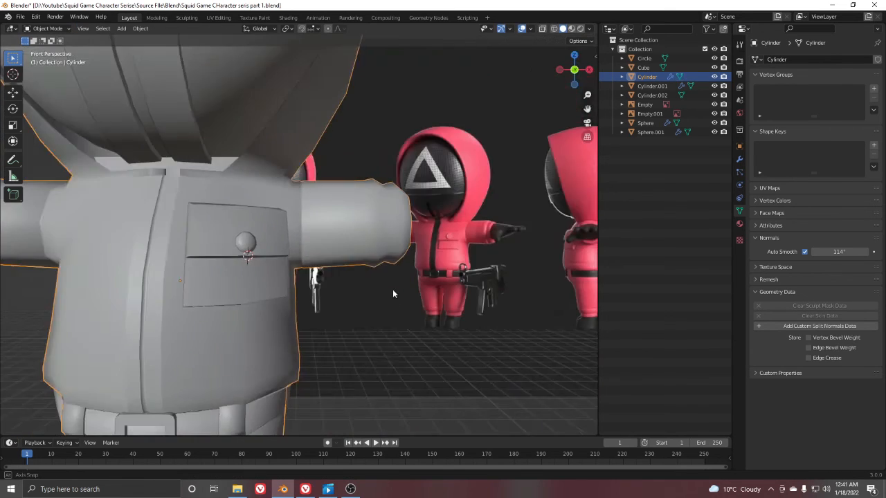
# Deepen the sleeve groove by scaling its middle loop to about 0.98, and inspect it in Object Mode.
pyautogui.scroll(4, 377, 296)
pyautogui.press('Tab')
pyautogui.scroll(1, 443, 297)
pyautogui.press('s')
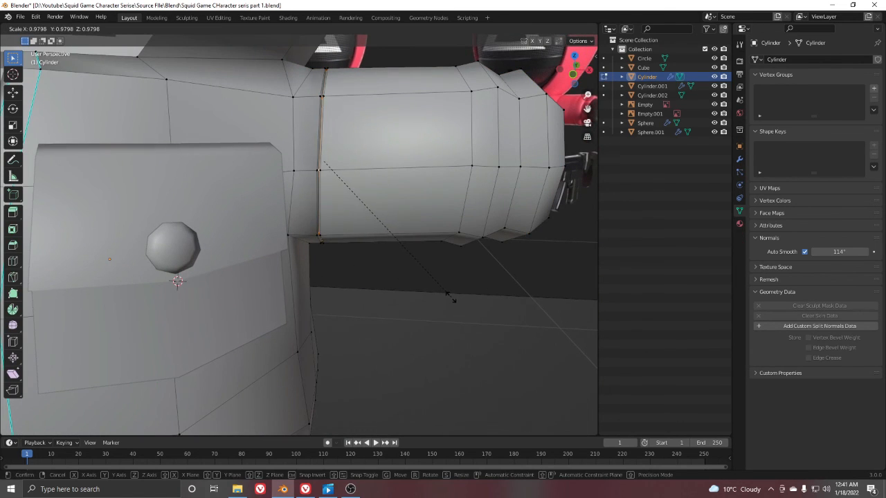
pyautogui.click(450, 297)
pyautogui.hotkey('ctrl', 'Tab')
pyautogui.click(296, 281)
pyautogui.scroll(-5, 296, 281)
pyautogui.moveTo(296, 281)
pyautogui.mouseDown(button='middle')
pyautogui.moveTo(374, 222)
pyautogui.moveTo(292, 285)
pyautogui.mouseUp(button='middle')
pyautogui.scroll(5, 292, 285)
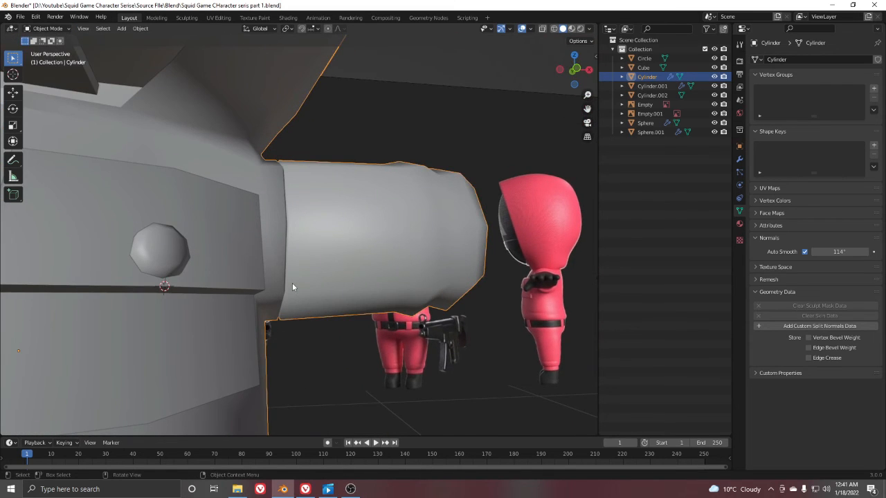
# Adjust the sleeve groove's width by scaling its bordering edge loops along X, and return to Object Mode.
pyautogui.press('Tab')
pyautogui.press('KP_1')
pyautogui.scroll(2, 338, 243)
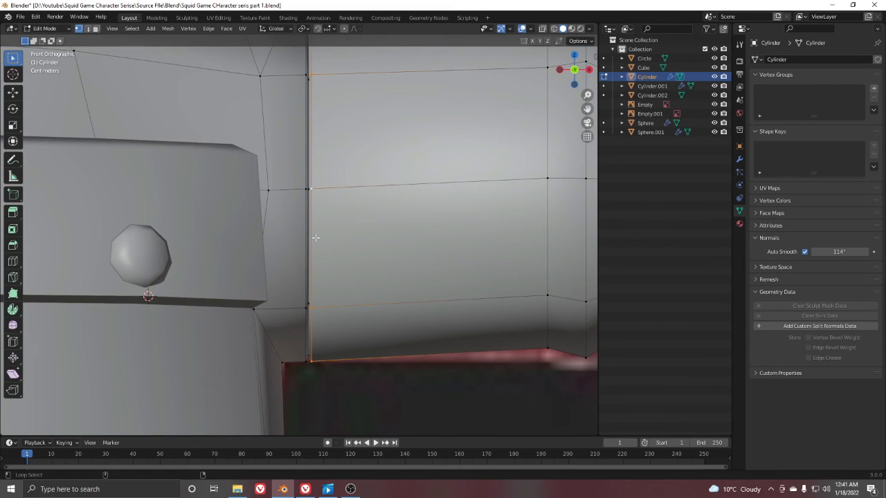
pyautogui.press('s')
pyautogui.press('x')
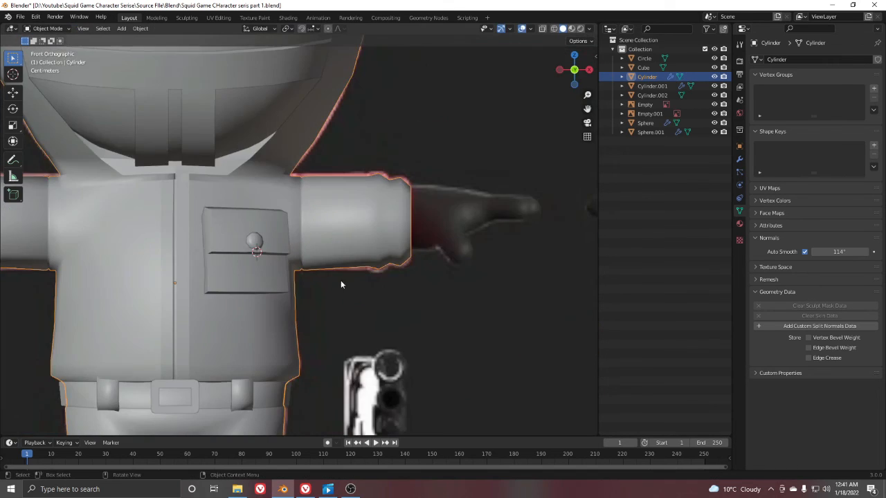
pyautogui.scroll(-3, 340, 281)
pyautogui.scroll(5, 323, 236)
pyautogui.scroll(-6, 323, 236)
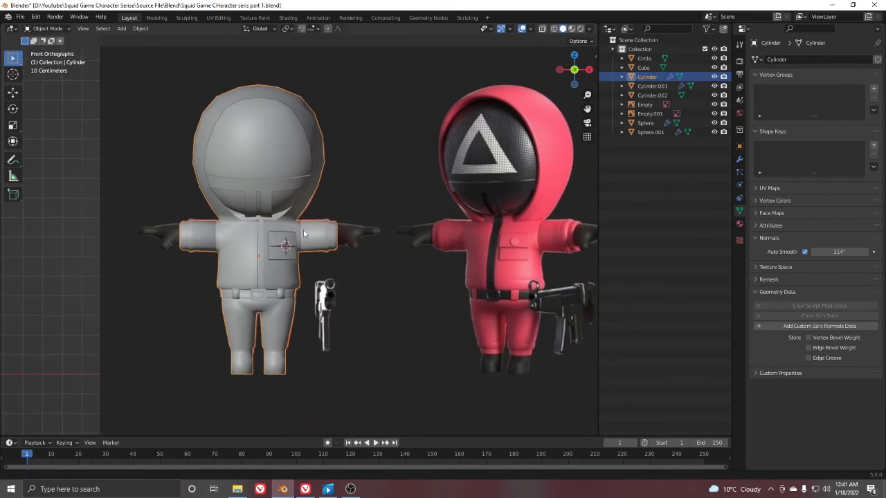
# Deselect the body and turn on the wireframe overlay to review the whole character's topology.
pyautogui.click(72, 324)
pyautogui.keyDown('shift'); pyautogui.moveTo(287, 243); pyautogui.dragTo(367, 251, button='middle'); pyautogui.keyUp('shift')
pyautogui.scroll(-3, 328, 257)
pyautogui.press('q')
pyautogui.click(323, 247)
pyautogui.scroll(5, 258, 244)
pyautogui.scroll(-3, 346, 252)
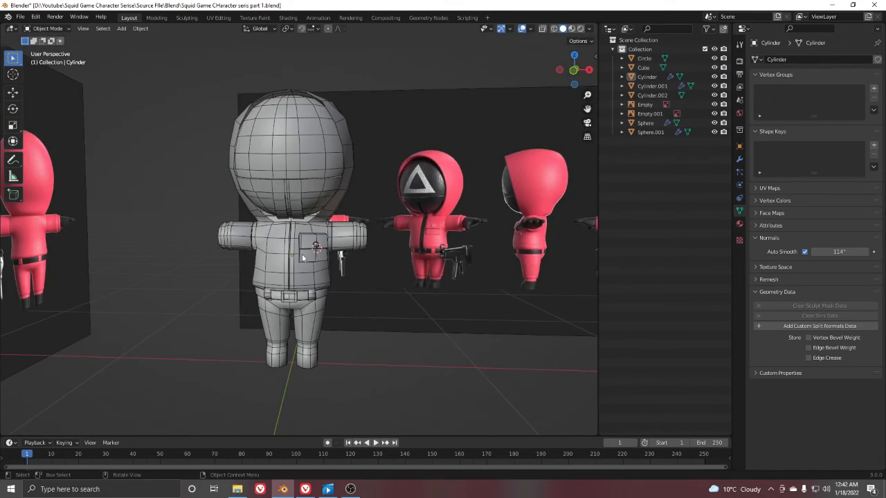
pyautogui.moveTo(301, 254); pyautogui.dragTo(330, 260, button='middle')
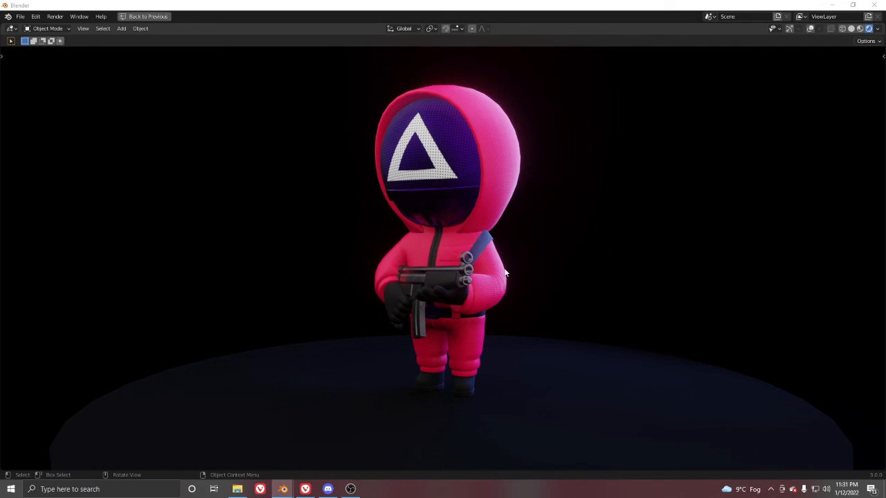
# Examine the finished, textured character with its gun from different sides in the rendered viewport.
pyautogui.scroll(2, 393, 292)
pyautogui.moveTo(428, 300); pyautogui.dragTo(10, 306, button='middle')
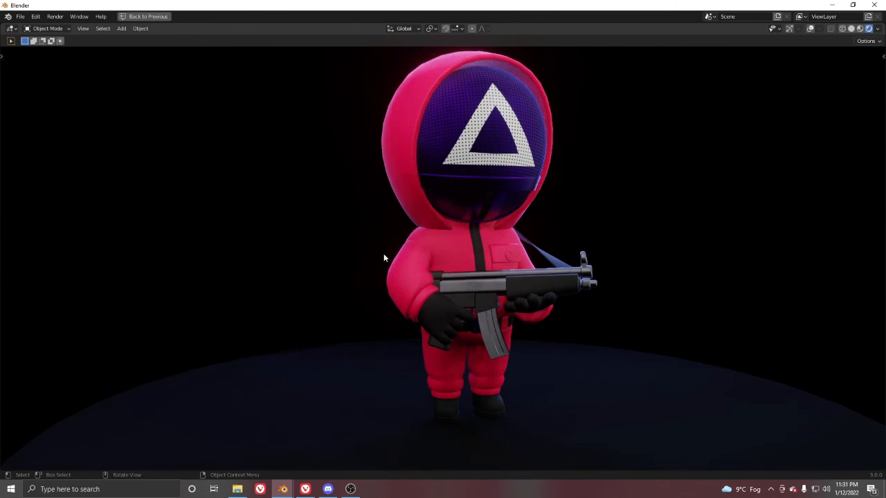